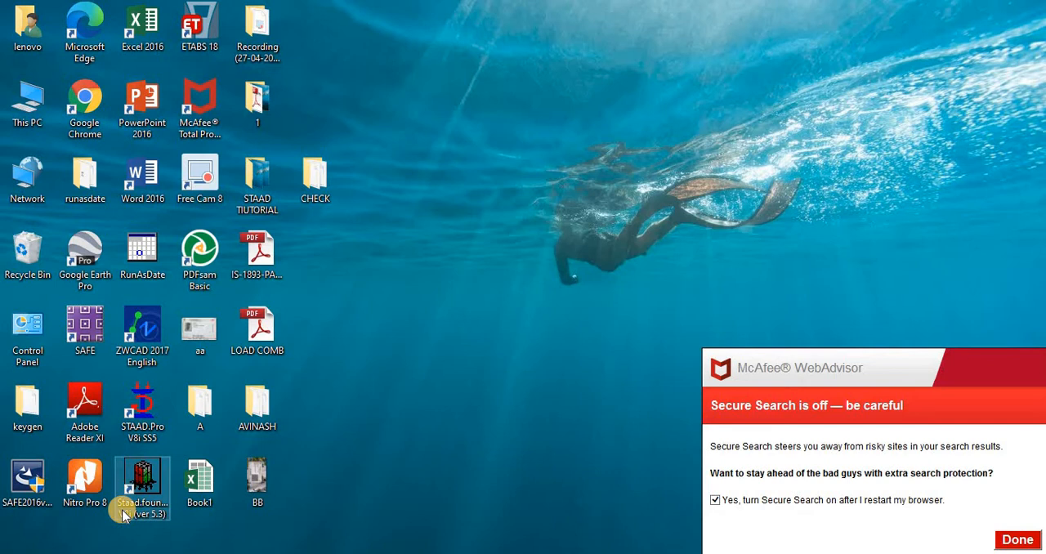
Step: Launch STAAD.Pro V8i in a maximised window and open the recent file Structure2 - CHECK
click(142, 415)
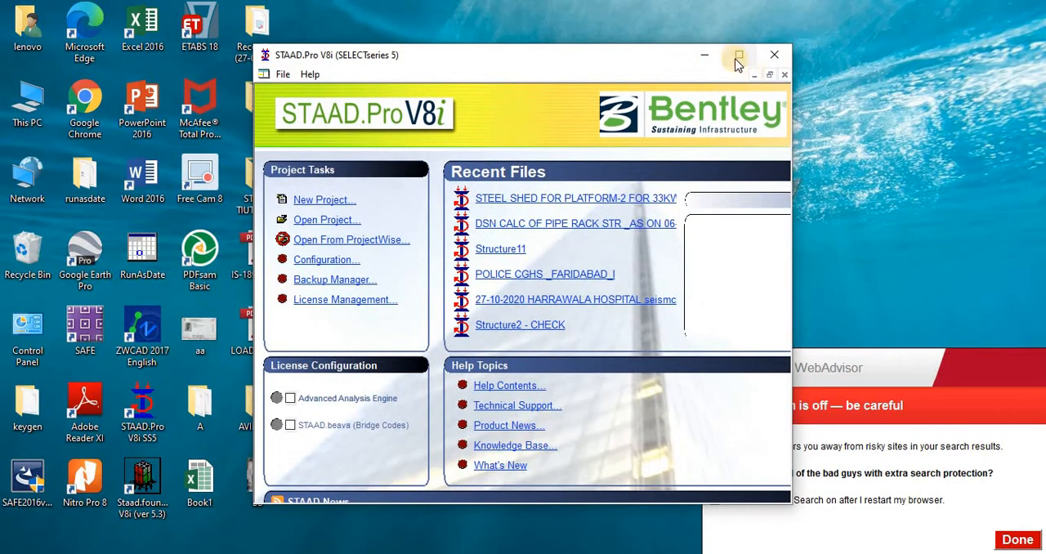
click(737, 57)
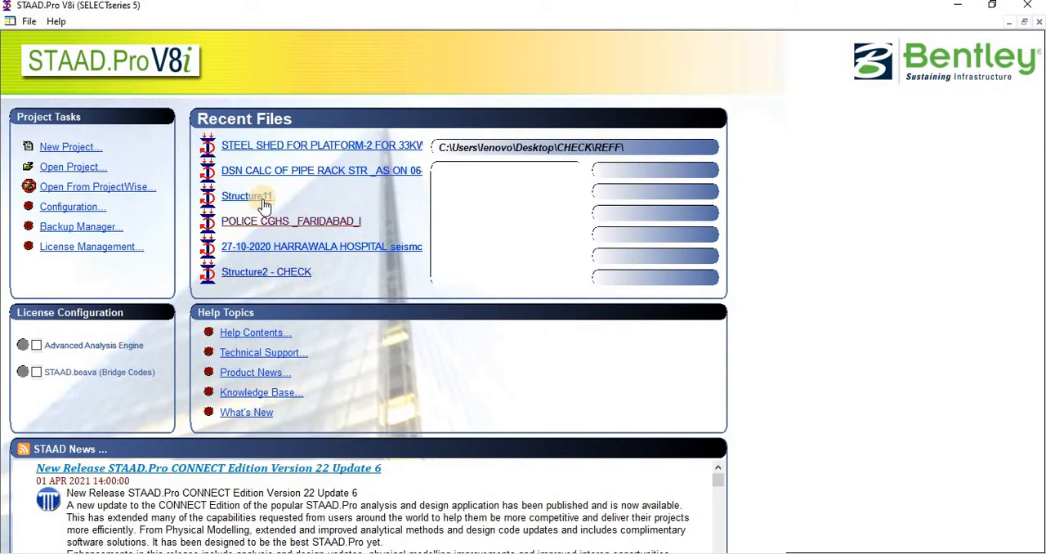
click(261, 273)
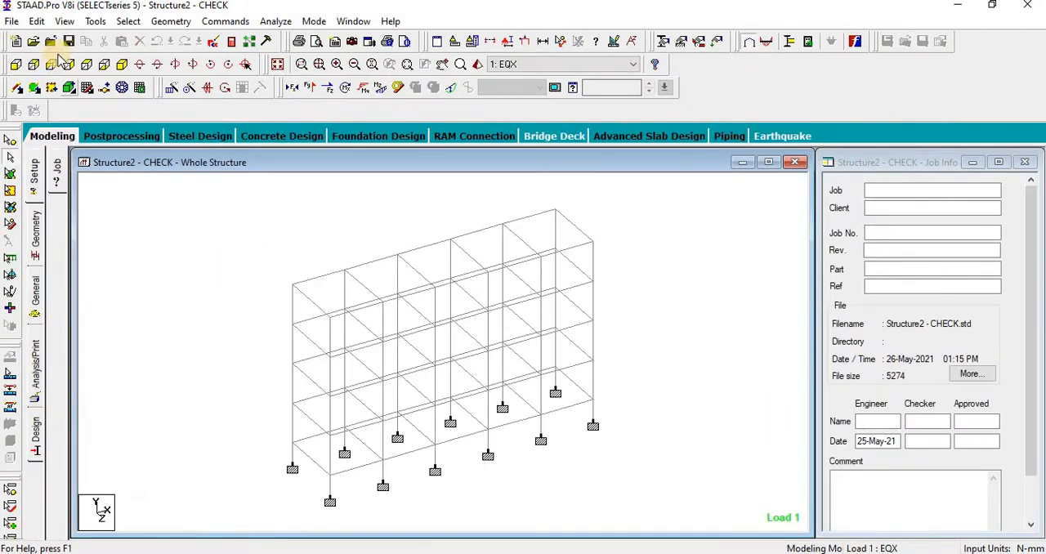
Step: Examine the frame in plan and isometric views and the members assigned to the Rect 0.45x0.45 and Rect 0.45x0.30 sections
click(86, 65)
scroll(193, 276, down, 1)
middle_drag(274, 241, 245, 242)
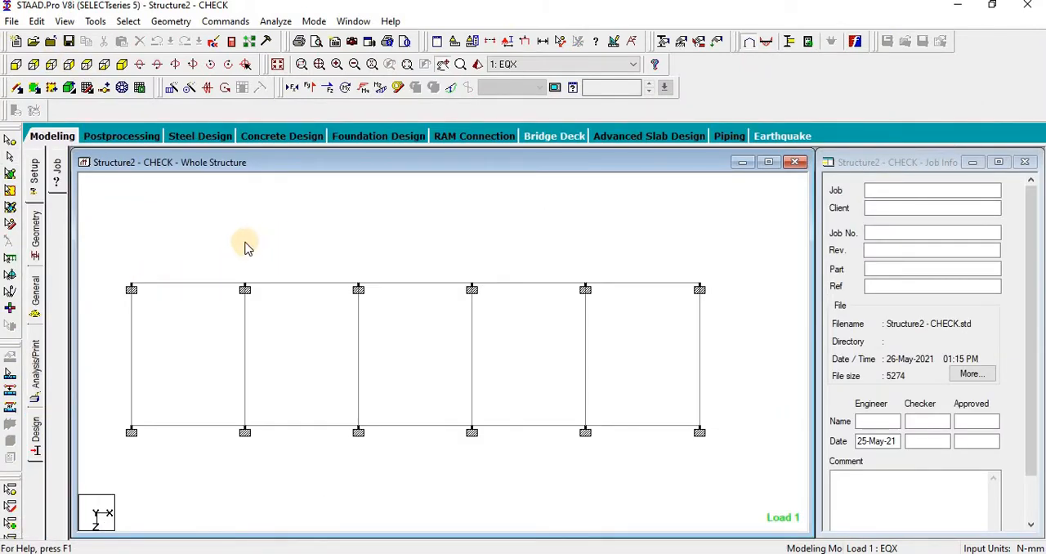
click(273, 68)
middle_drag(255, 316, 235, 307)
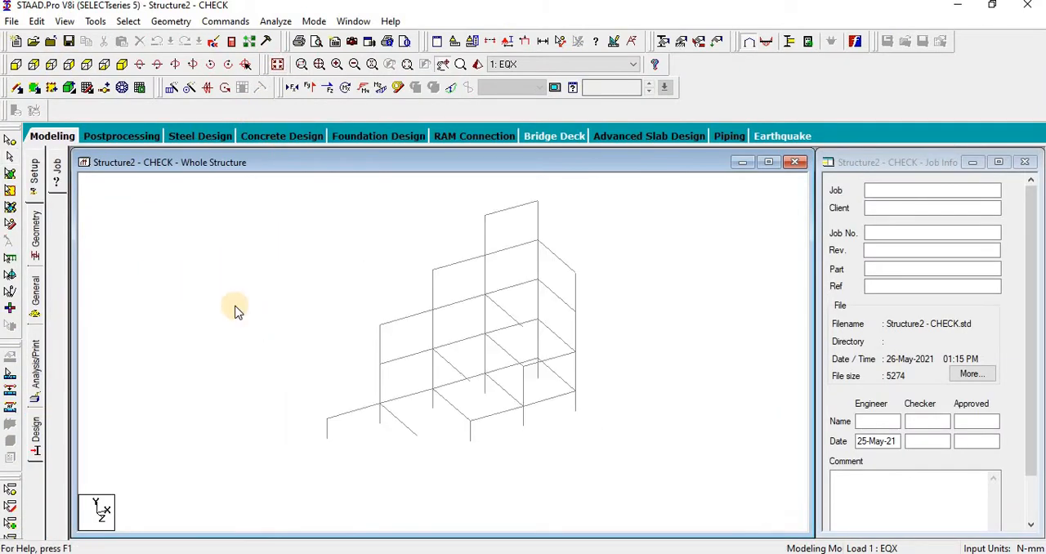
click(35, 291)
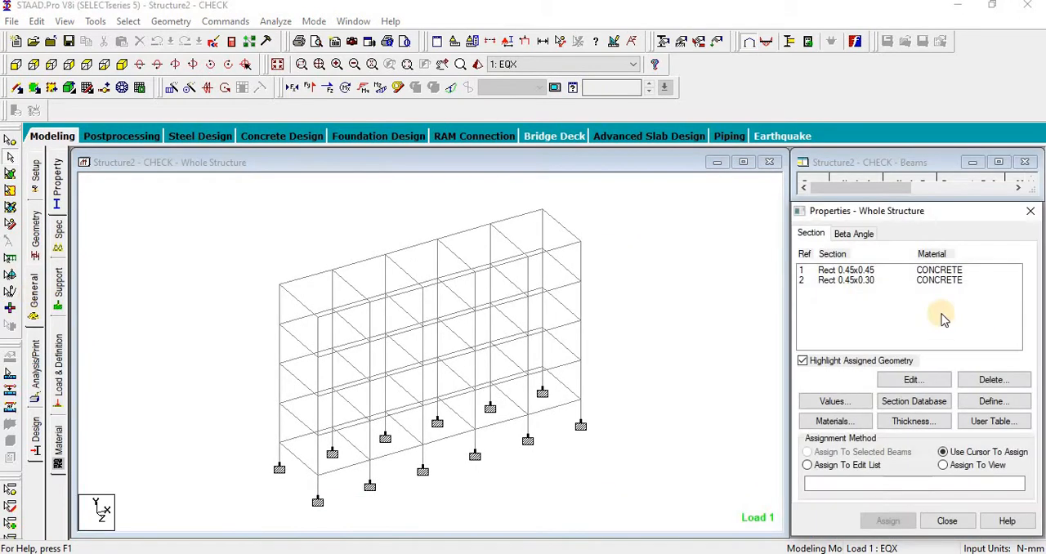
click(833, 271)
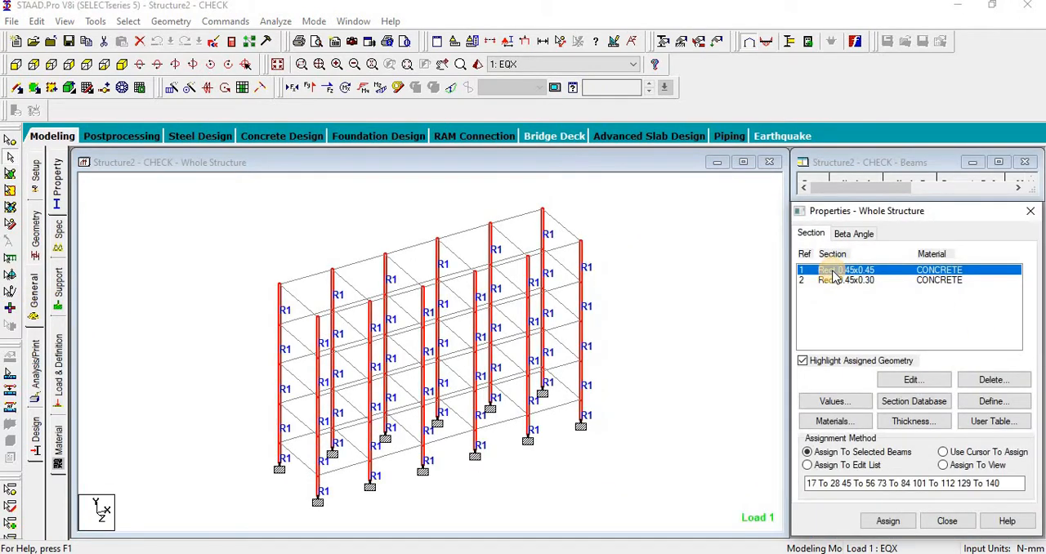
click(838, 280)
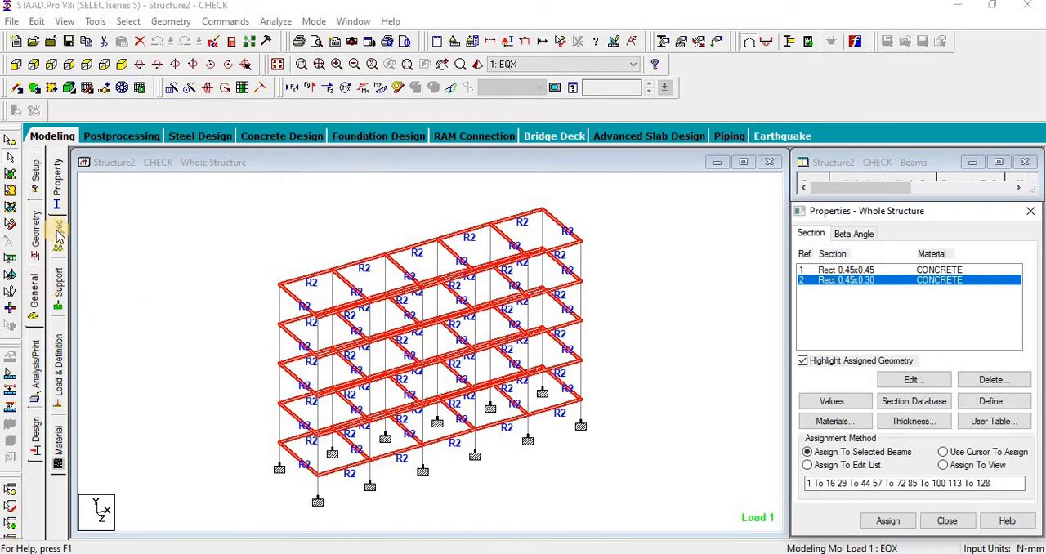
Step: Examine where Support 2 is assigned and the list of load cases defined for the structure
click(57, 292)
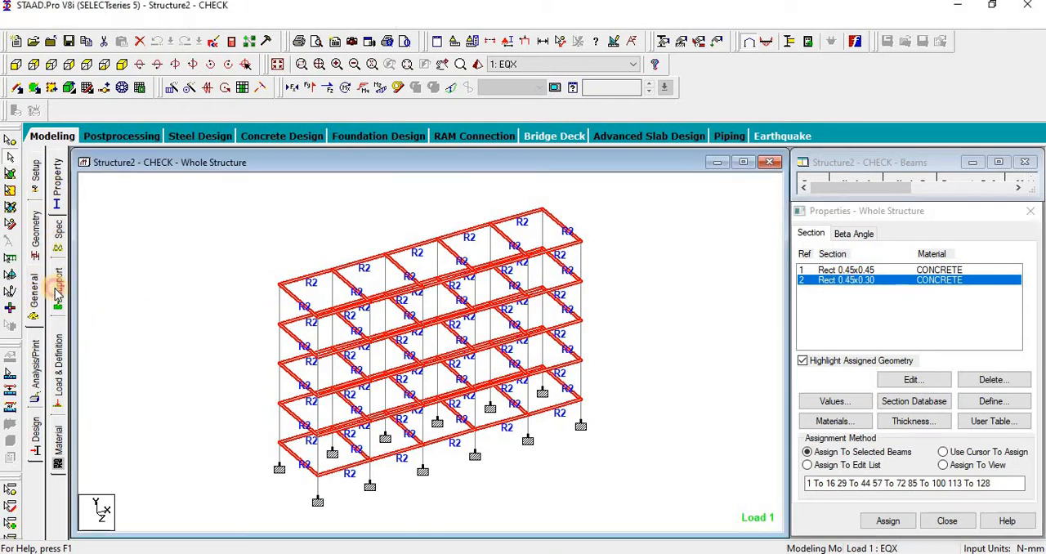
click(899, 314)
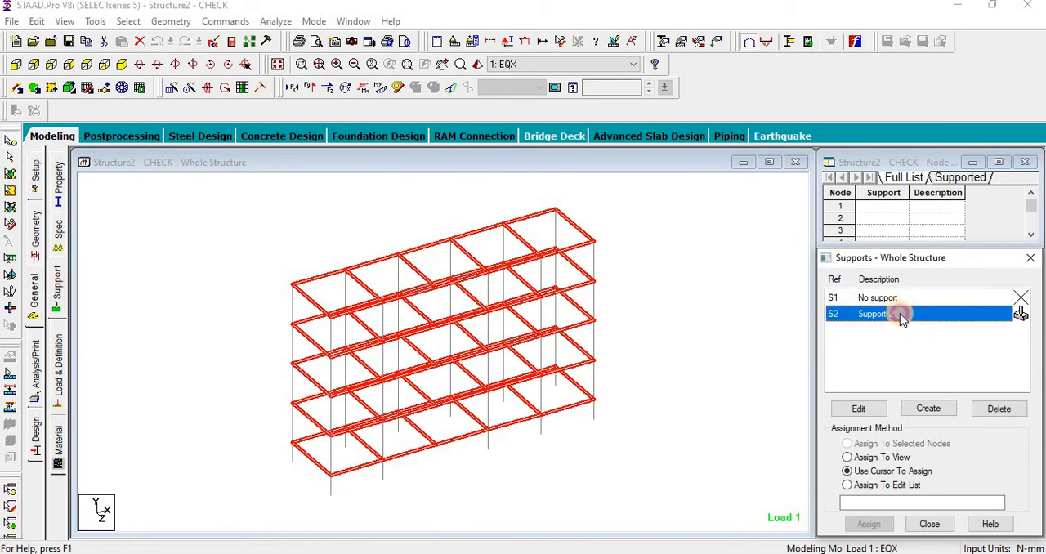
click(111, 338)
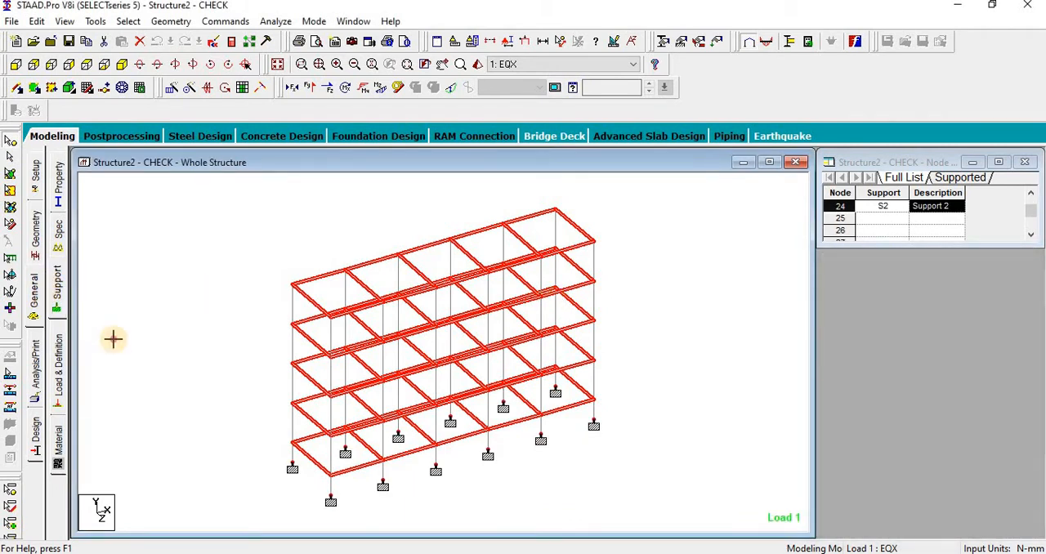
click(62, 369)
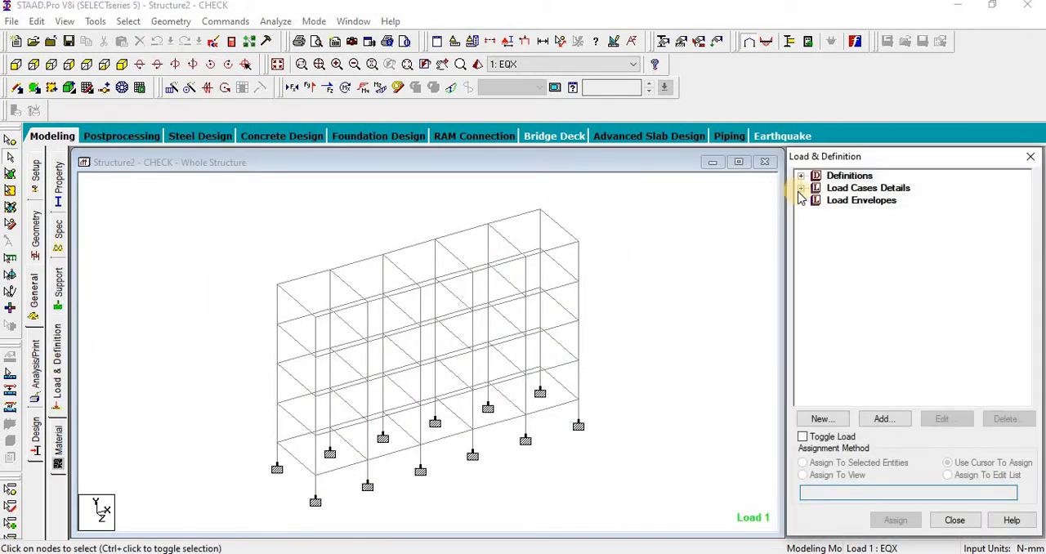
click(801, 188)
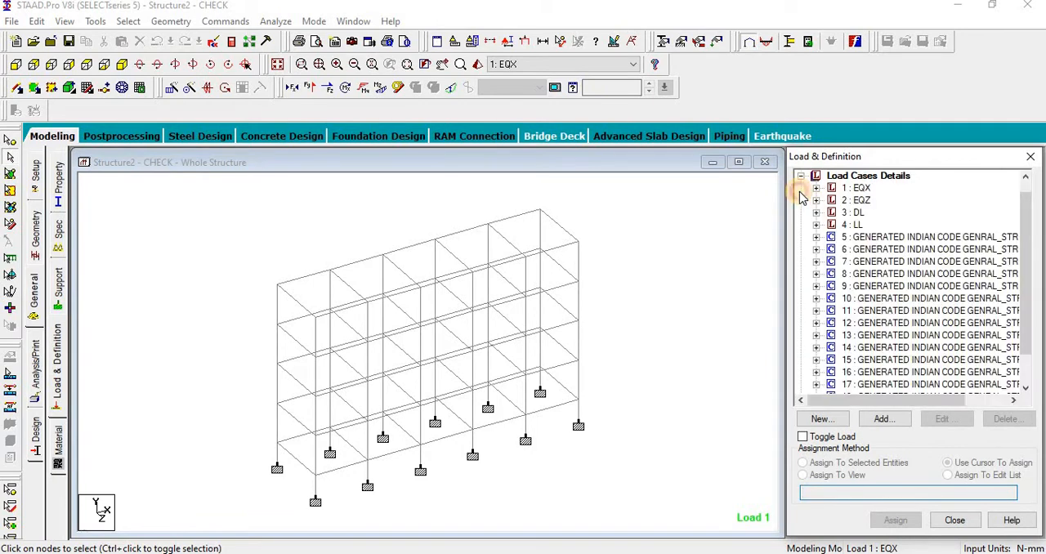
click(612, 312)
Step: Open the model's command file in the STAAD Editor and review its group, material, member property and load definitions
click(211, 44)
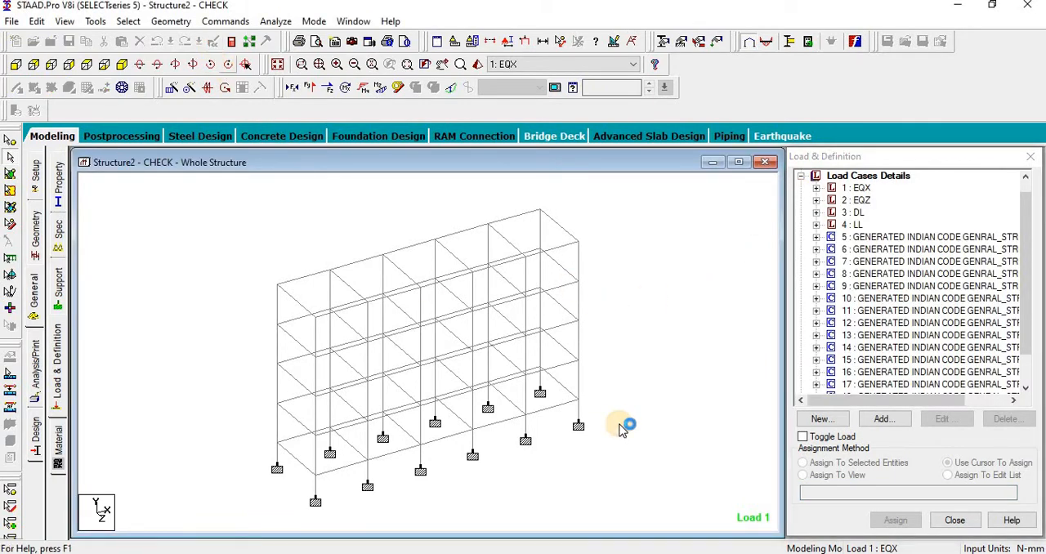
scroll(625, 423, down, 4)
scroll(625, 423, up, 4)
scroll(625, 423, down, 5)
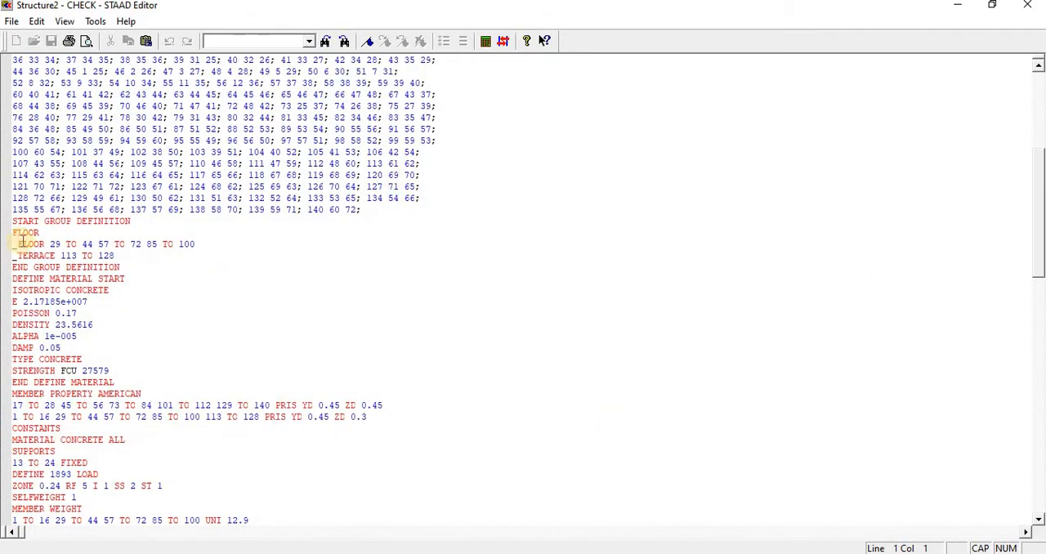
drag(11, 221, 159, 325)
click(160, 324)
scroll(153, 378, down, 5)
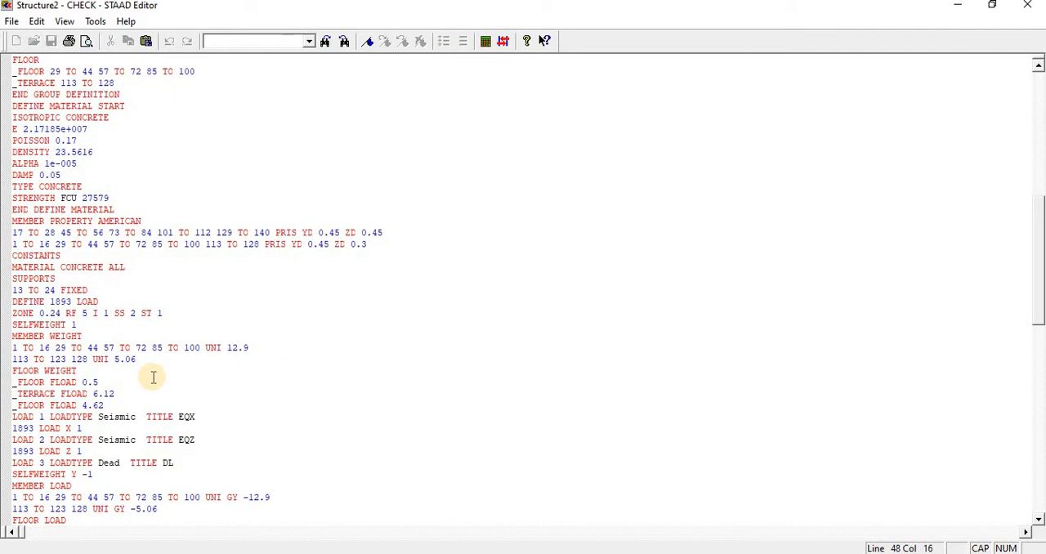
scroll(153, 377, down, 5)
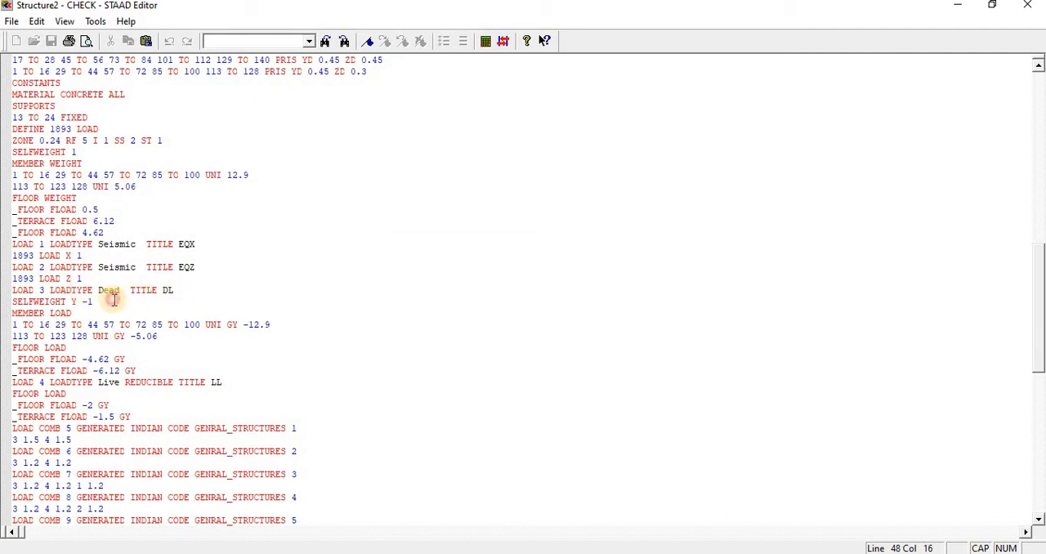
Step: Comment out the DEFINE 1893 LOAD block and the seismic load cases EQX and EQZ in the command file
drag(114, 301, 4, 135)
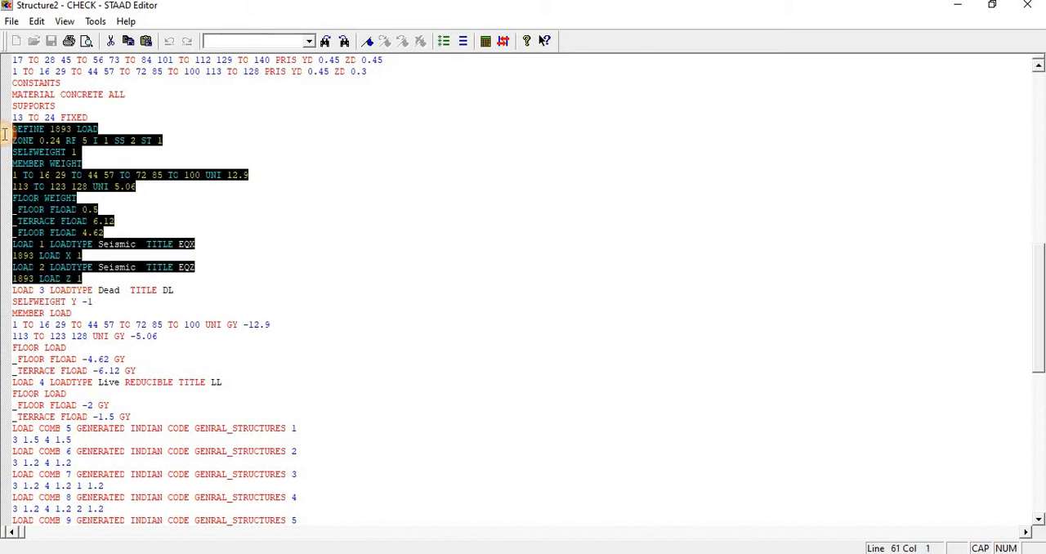
click(443, 41)
click(452, 427)
Step: Delete all generated load combinations from LOAD COMB 5 onwards, then save the command file and close the editor
scroll(392, 425, down, 4)
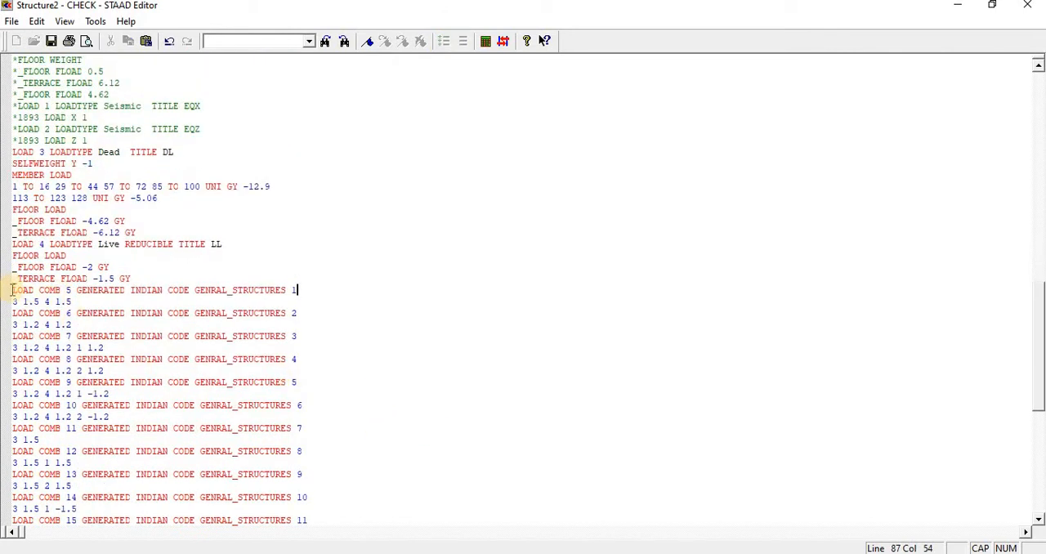
drag(12, 290, 110, 490)
key(Delete)
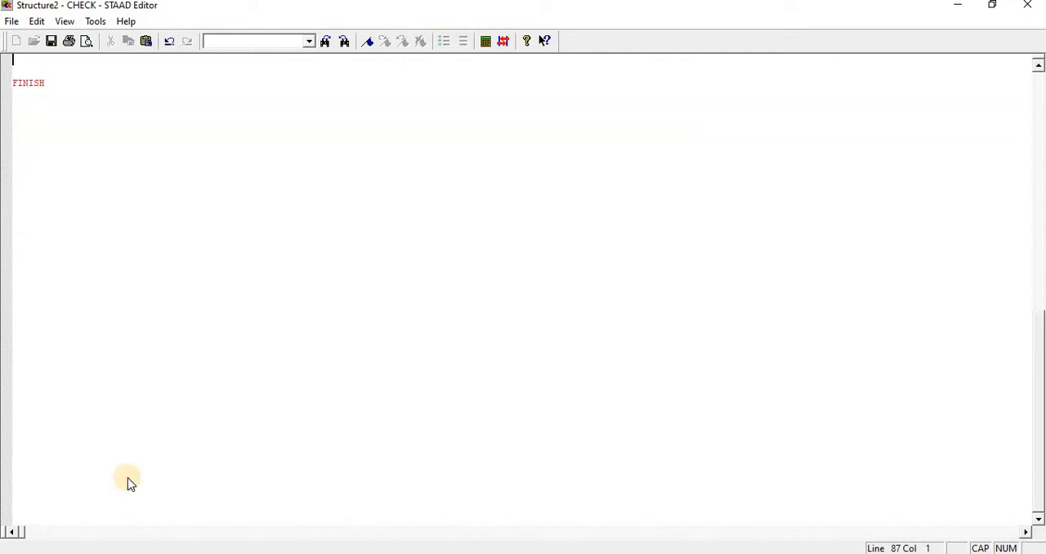
scroll(196, 415, up, 5)
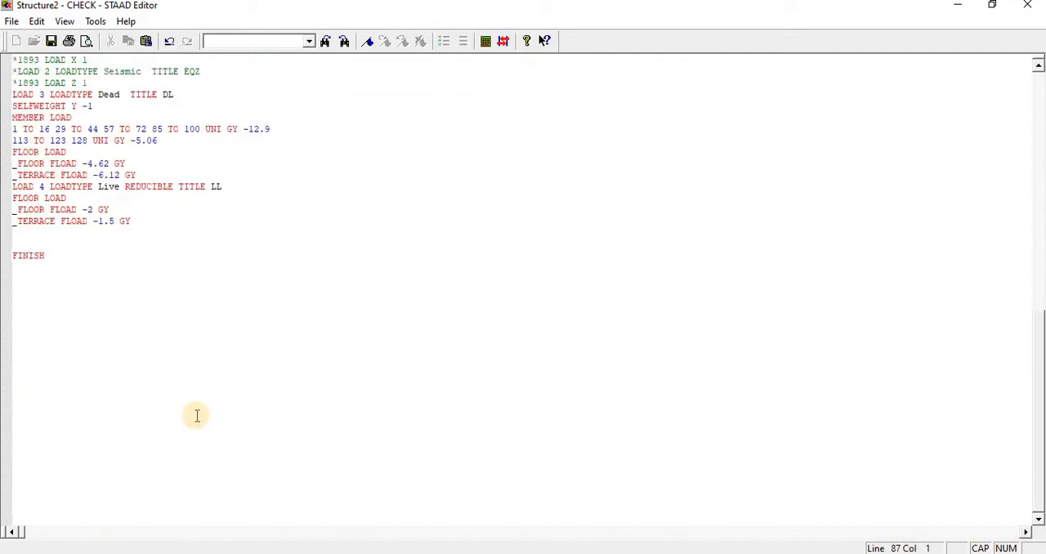
click(48, 41)
click(1027, 5)
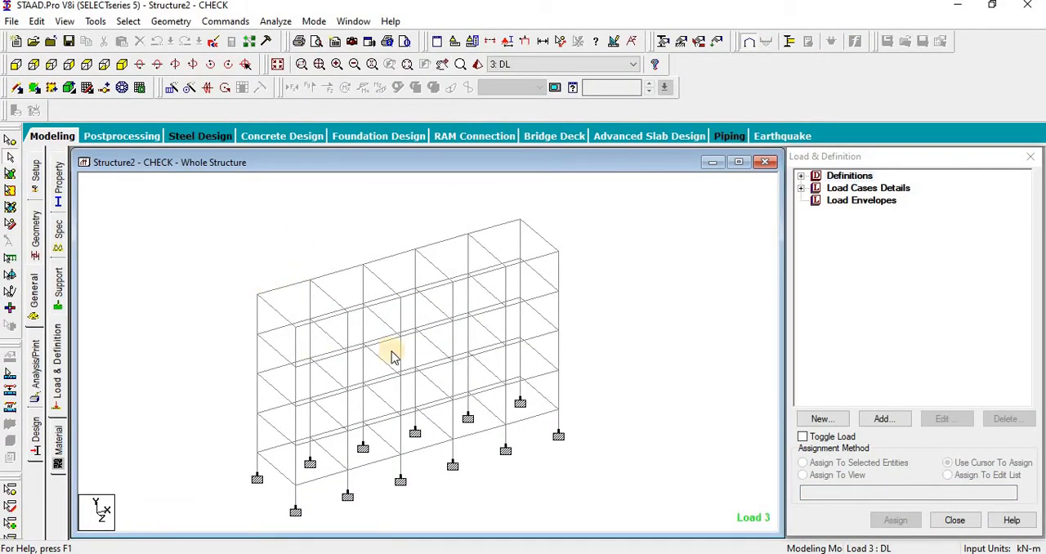
Step: Examine the load definitions and each item of the DL case: self-weight, member loads, and floor and terrace loads
click(801, 176)
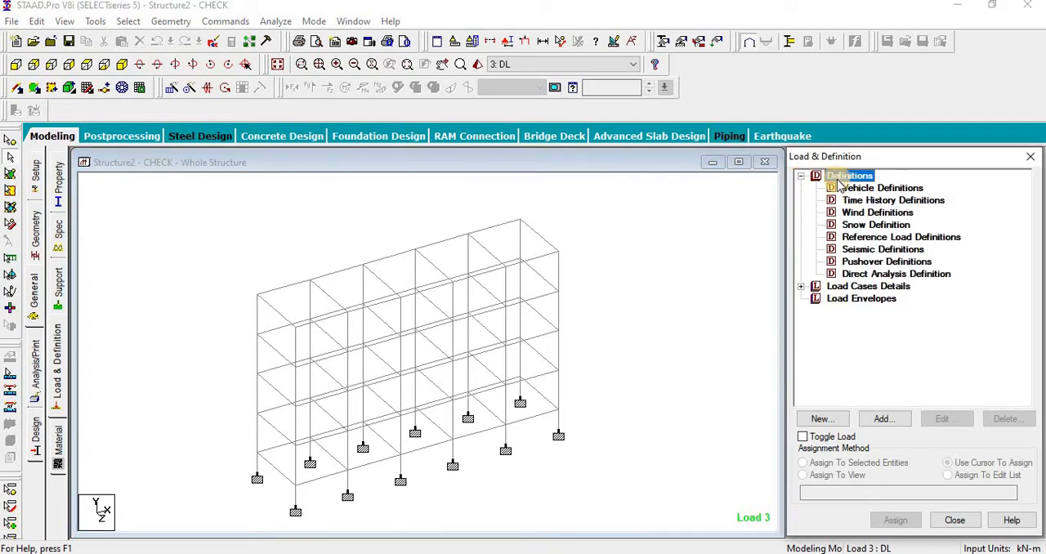
click(801, 286)
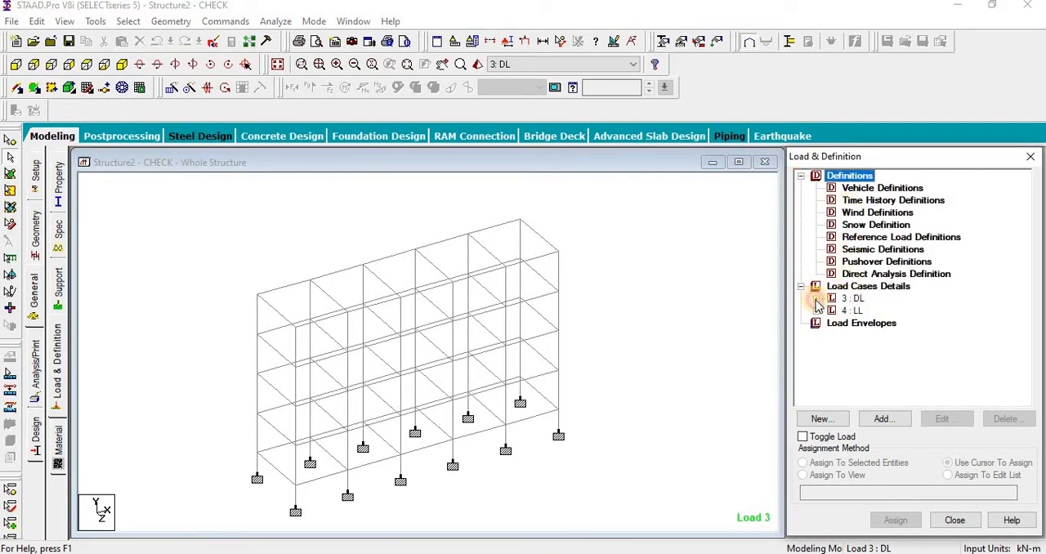
click(816, 299)
click(700, 339)
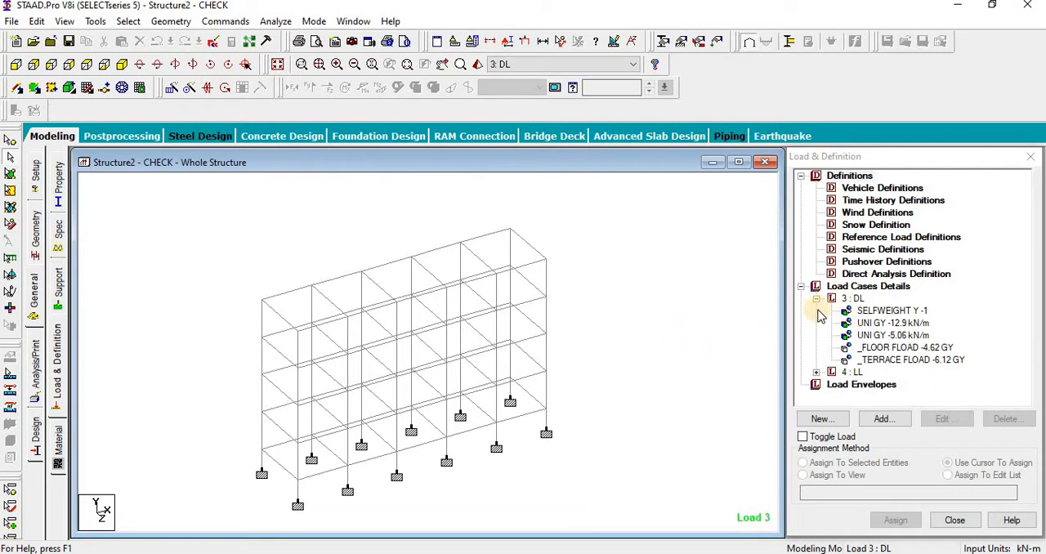
click(886, 310)
click(892, 323)
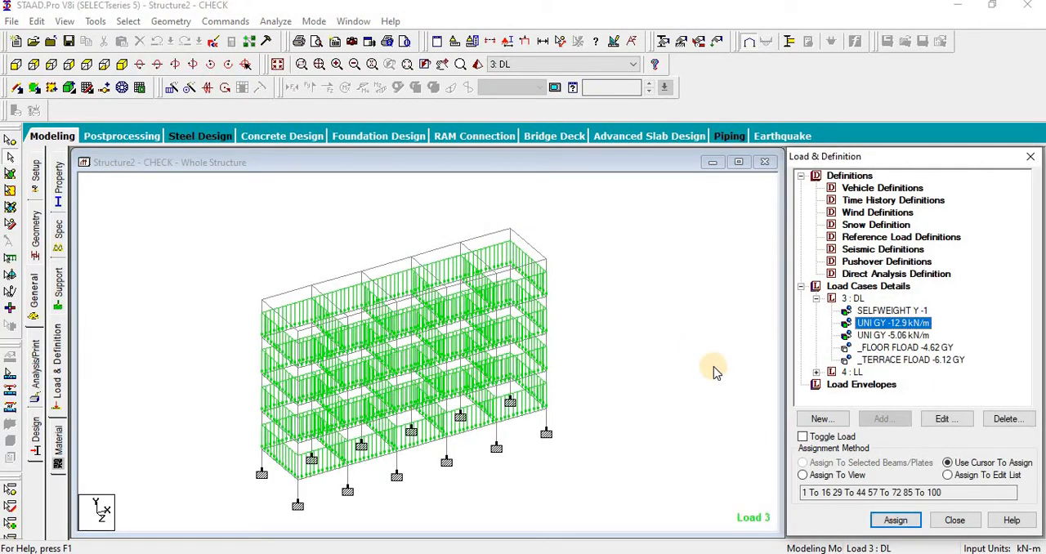
click(867, 335)
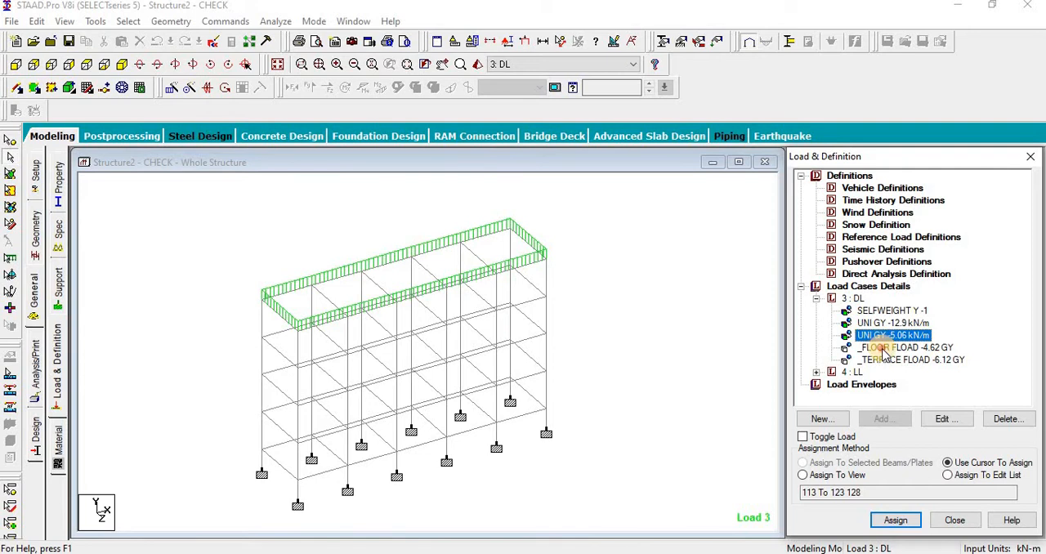
click(882, 348)
click(887, 359)
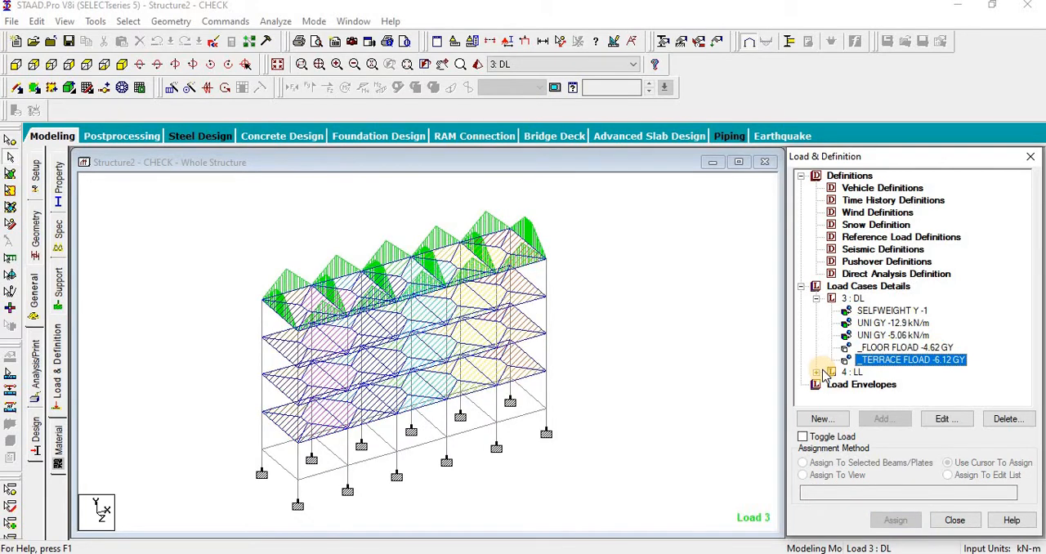
Step: Examine how the floor and terrace loads of the LL case are distributed on the structure
click(816, 373)
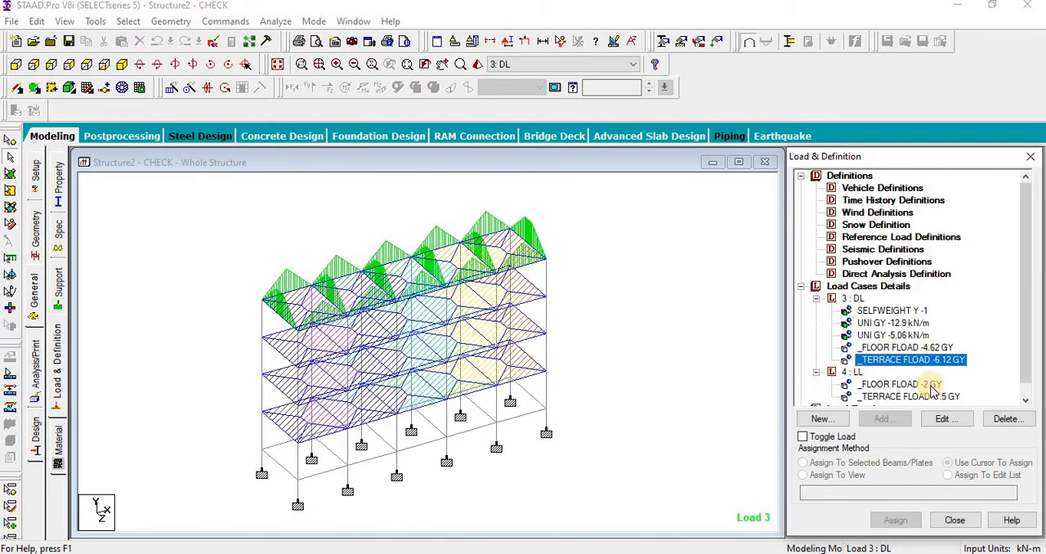
click(930, 384)
click(923, 398)
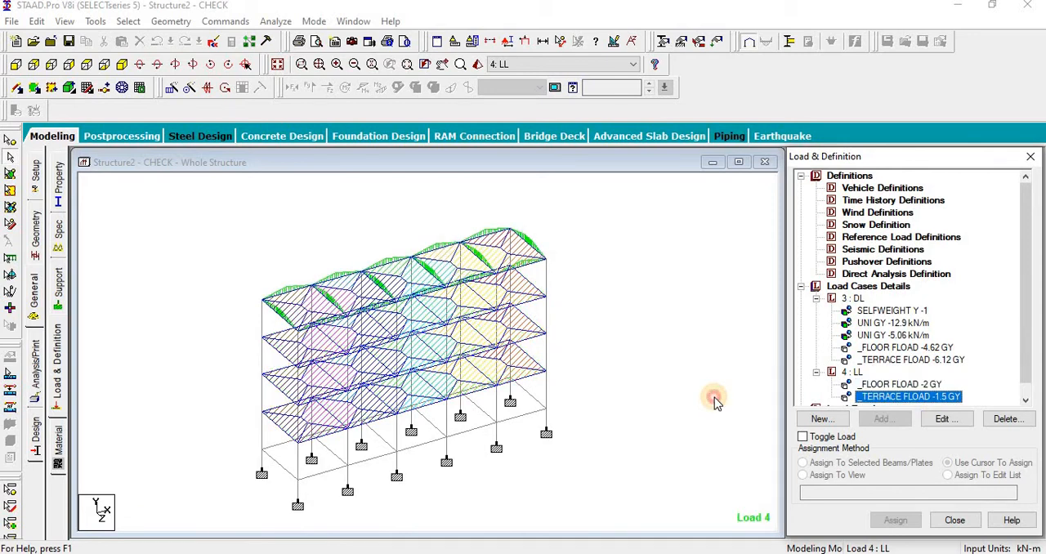
click(714, 398)
scroll(628, 381, down, 2)
middle_drag(628, 381, 612, 375)
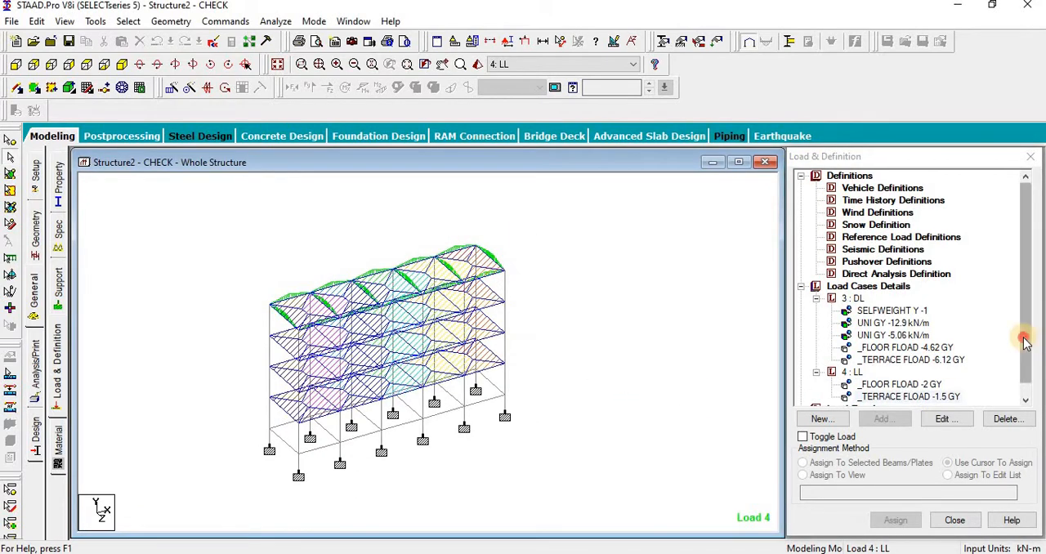
drag(1025, 339, 1023, 371)
click(626, 404)
middle_drag(669, 413, 657, 416)
scroll(662, 418, up, 1)
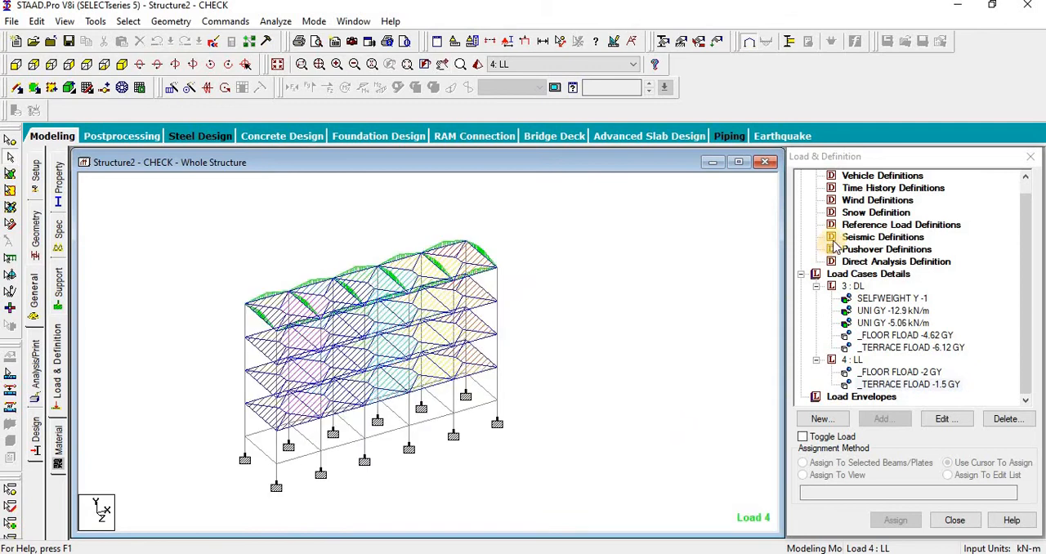
Step: Start a new seismic definition of type IS 1893 - 2002/2005 with zone 0.24 and response reduction factor 5
click(846, 237)
click(883, 419)
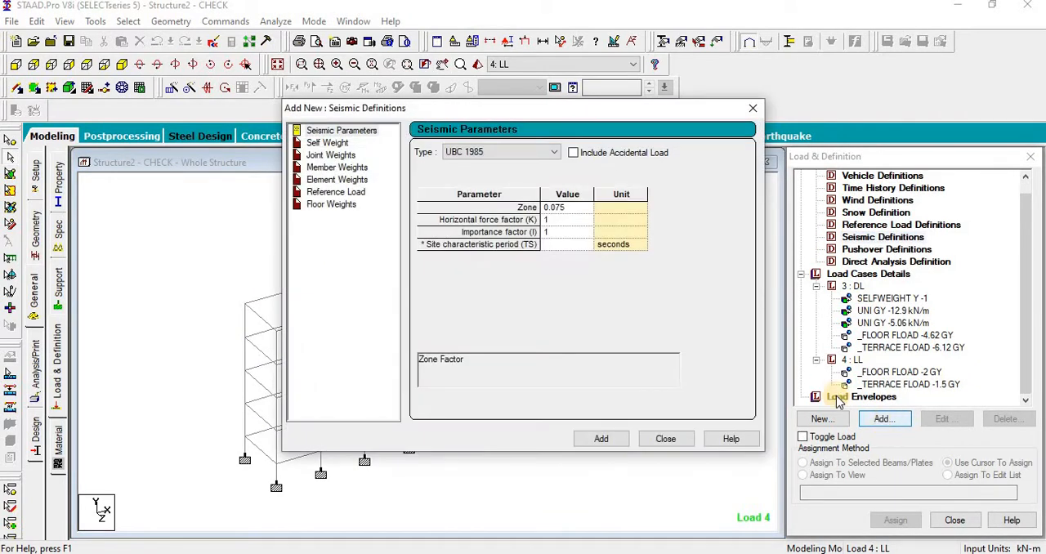
click(499, 152)
click(494, 236)
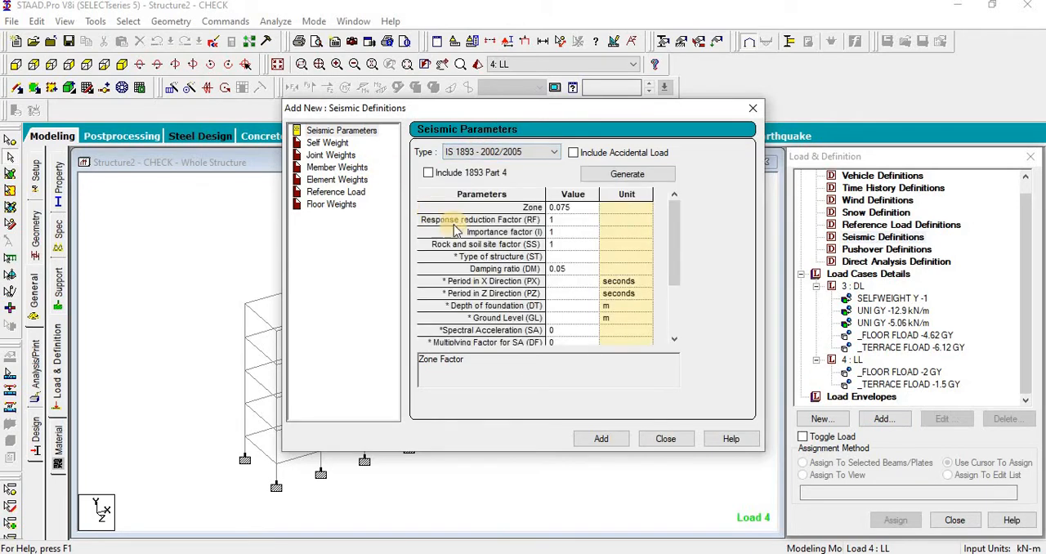
click(582, 210)
text(0.24)
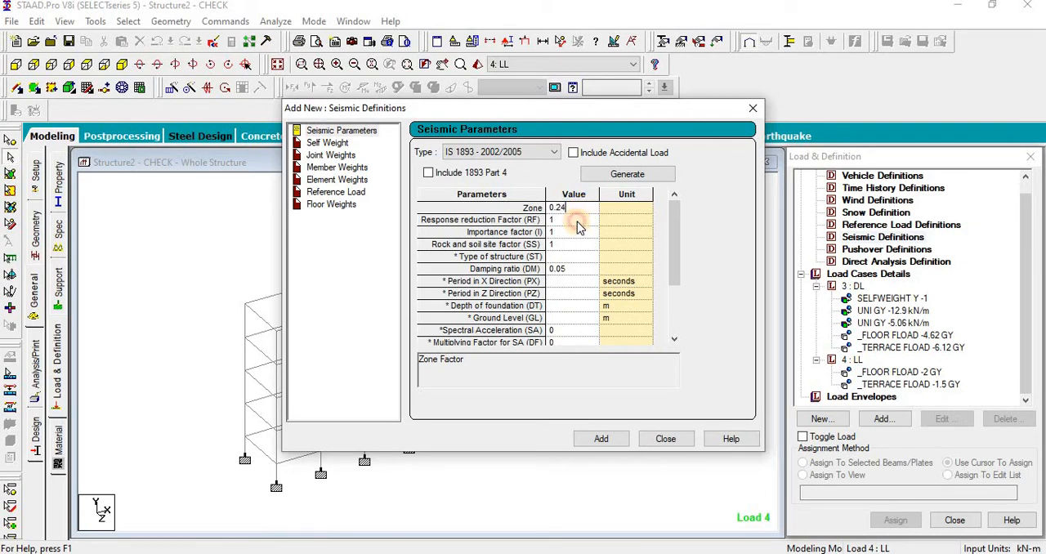
click(577, 221)
text(5)
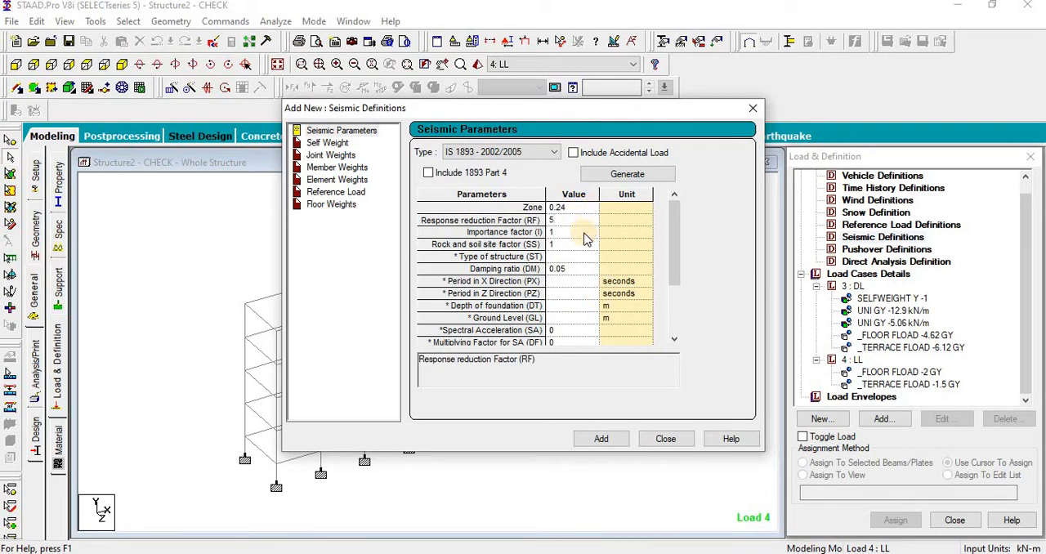
Step: Set the rock and soil site factor to 2 and the type of structure to 1, and add the seismic definition
click(580, 233)
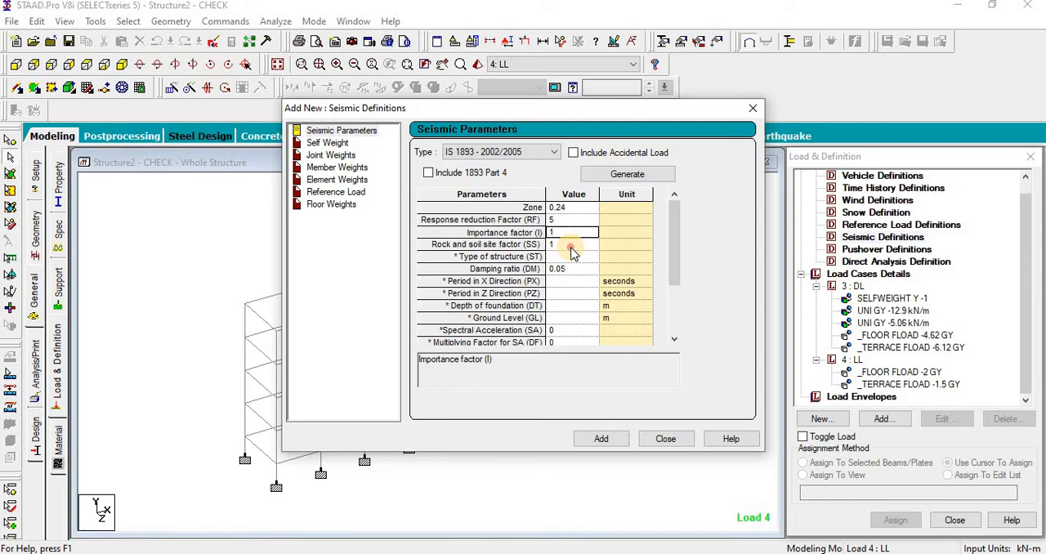
click(572, 248)
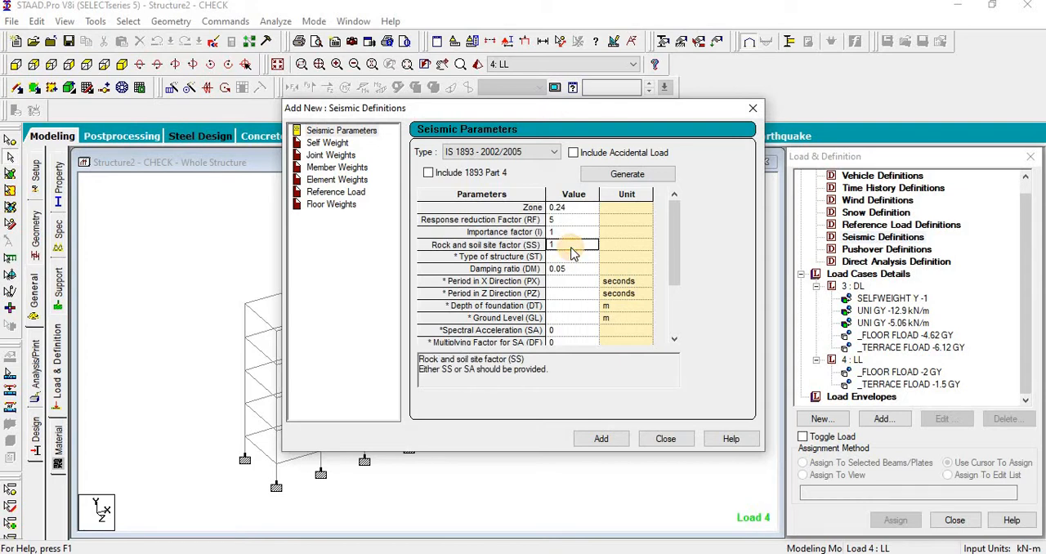
text(2)
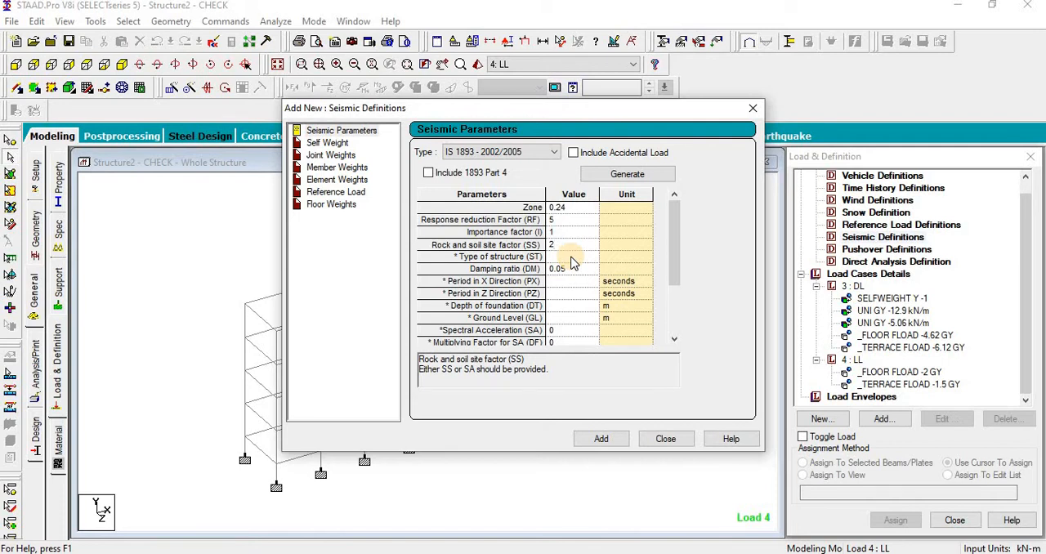
click(574, 258)
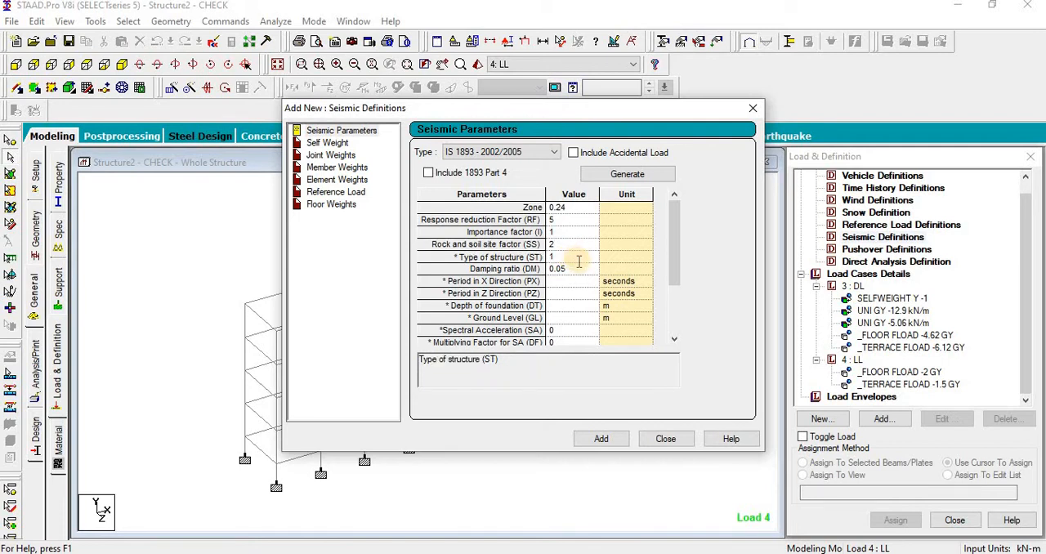
click(600, 438)
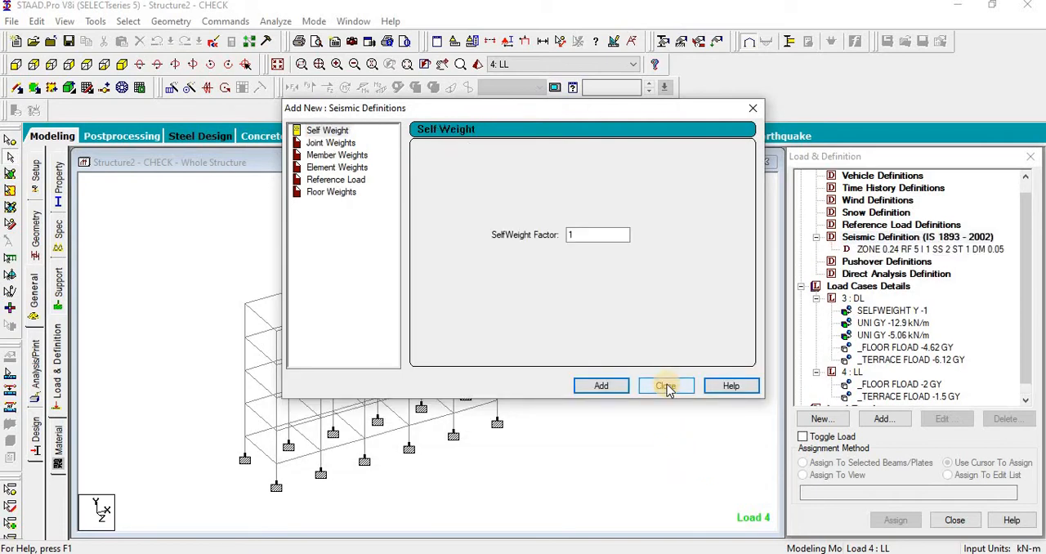
click(666, 387)
Step: Add a self-weight with factor 1 to the IS 1893 seismic definition
click(923, 249)
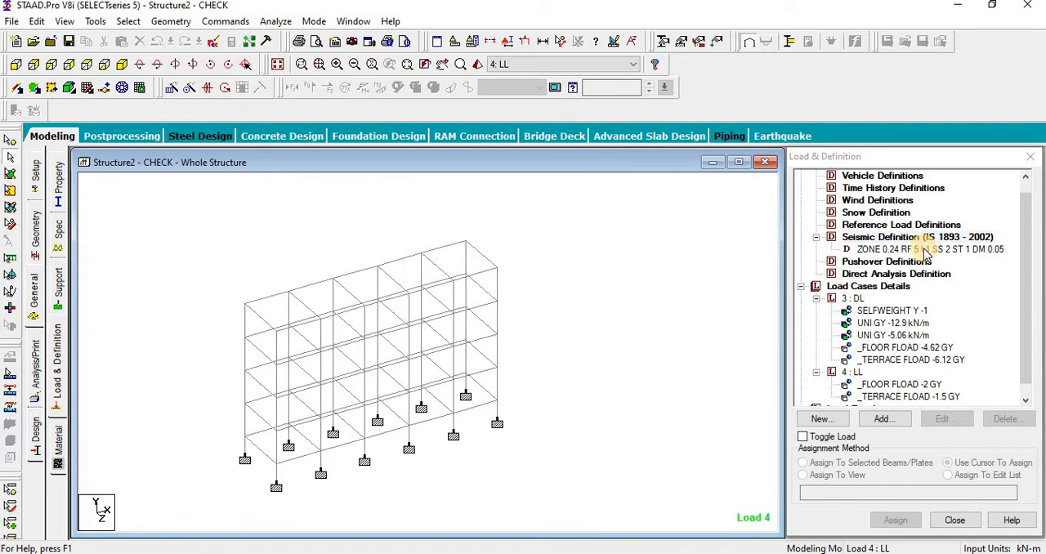
click(896, 418)
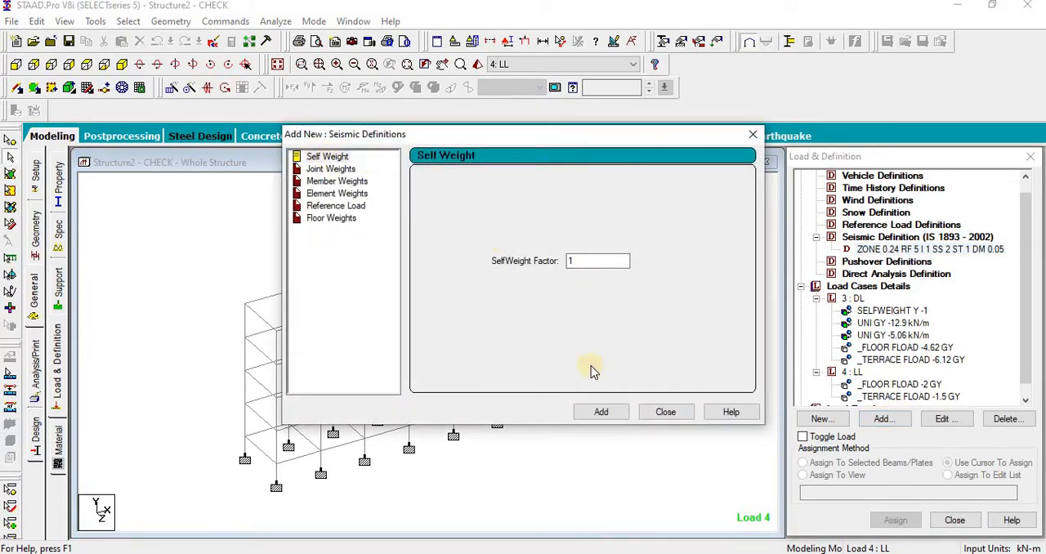
click(602, 412)
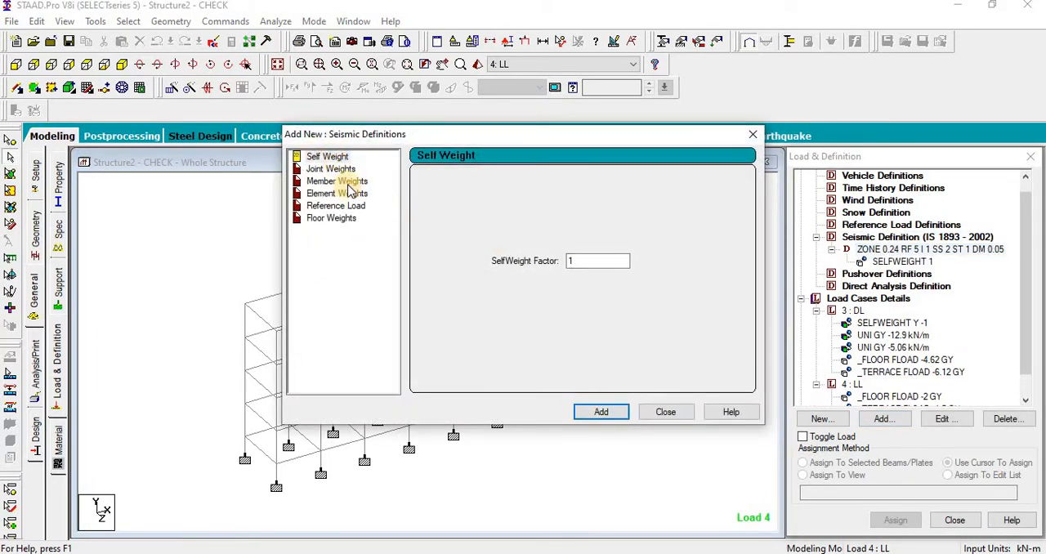
Step: Add uniform member weights of 12.9 and 5.06 kN/m to the seismic definition
click(343, 181)
click(560, 214)
click(557, 236)
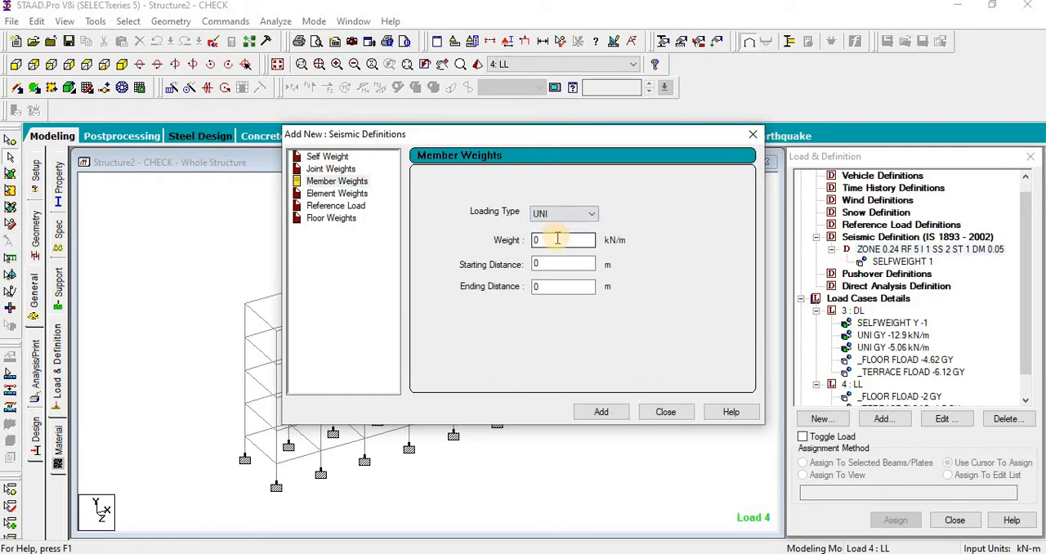
double_click(539, 239)
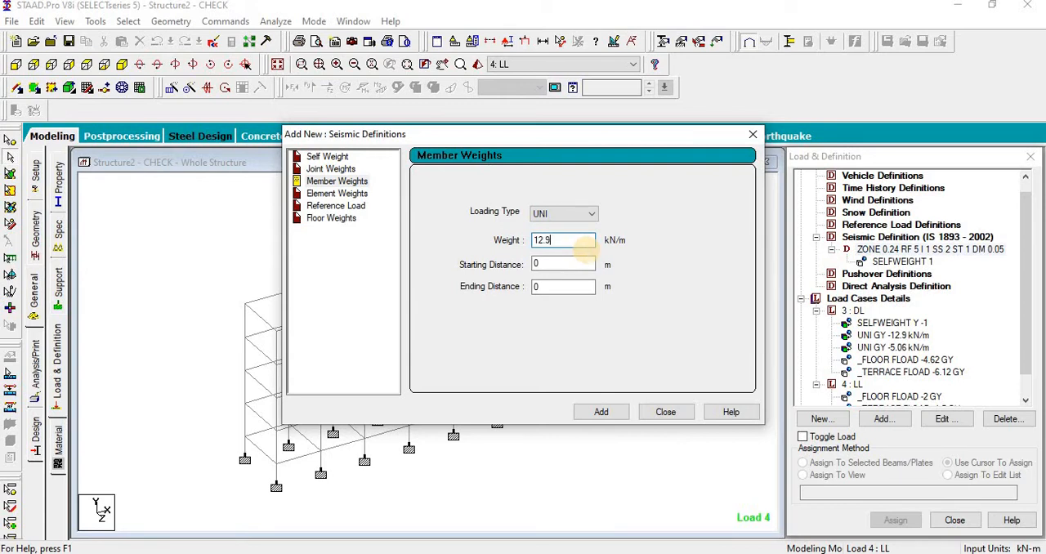
click(599, 412)
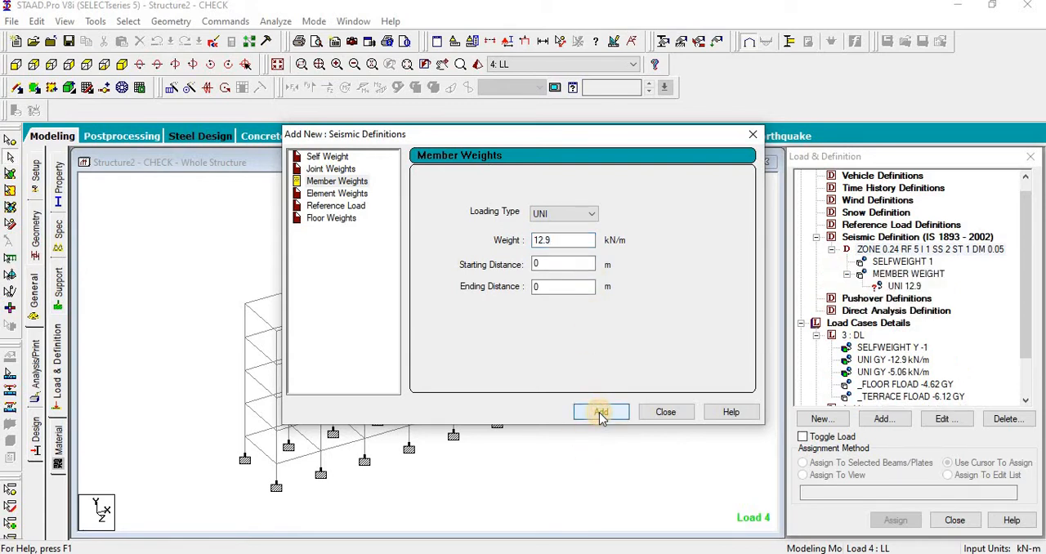
double_click(535, 239)
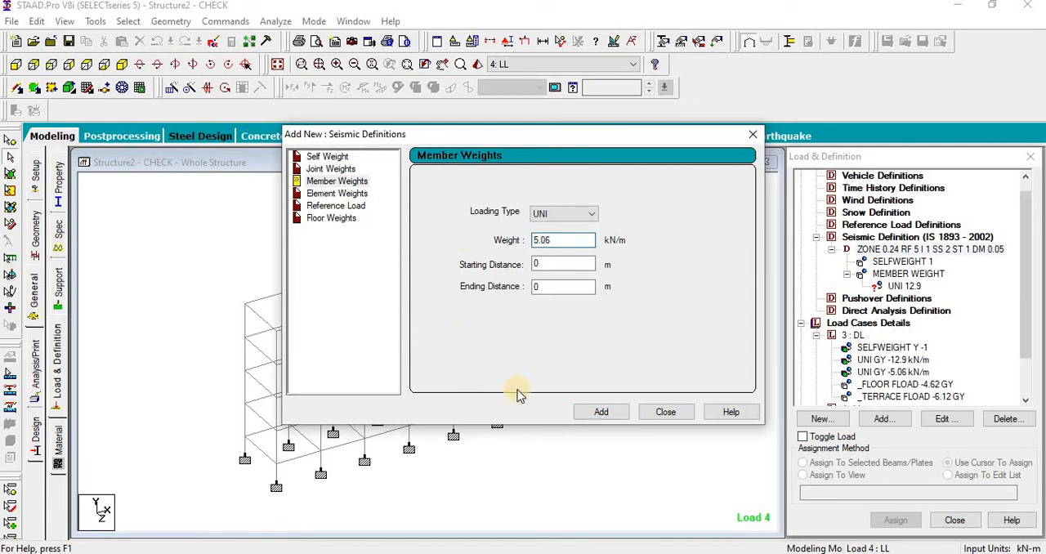
click(599, 415)
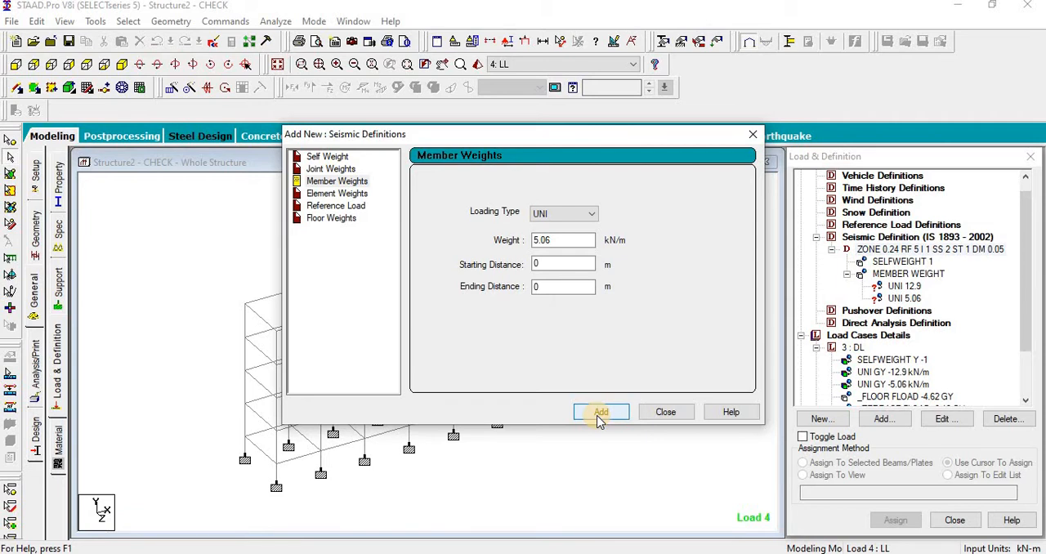
click(667, 413)
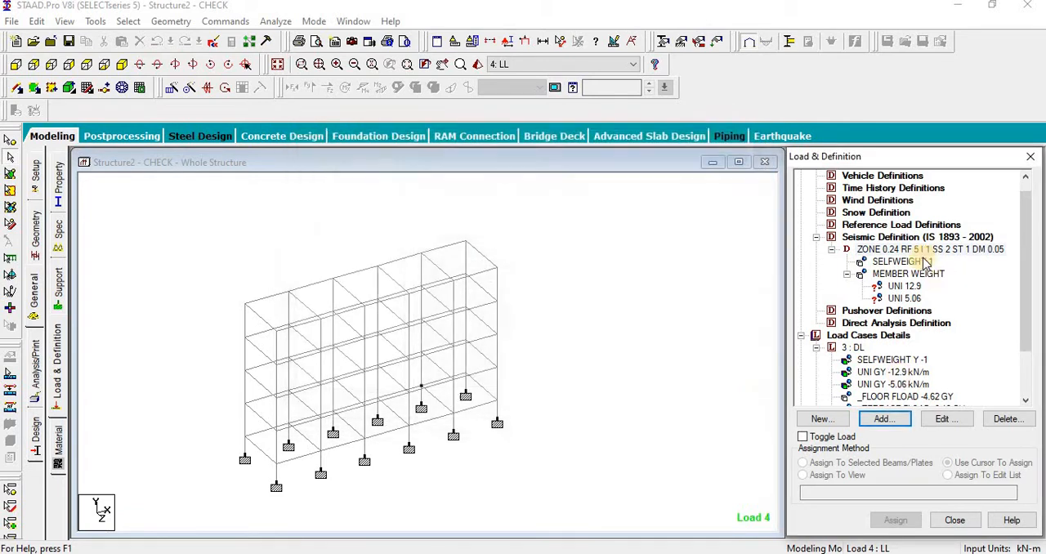
Step: Delete both uniform member weights, the member weight group and the self-weight from the seismic definition
click(675, 306)
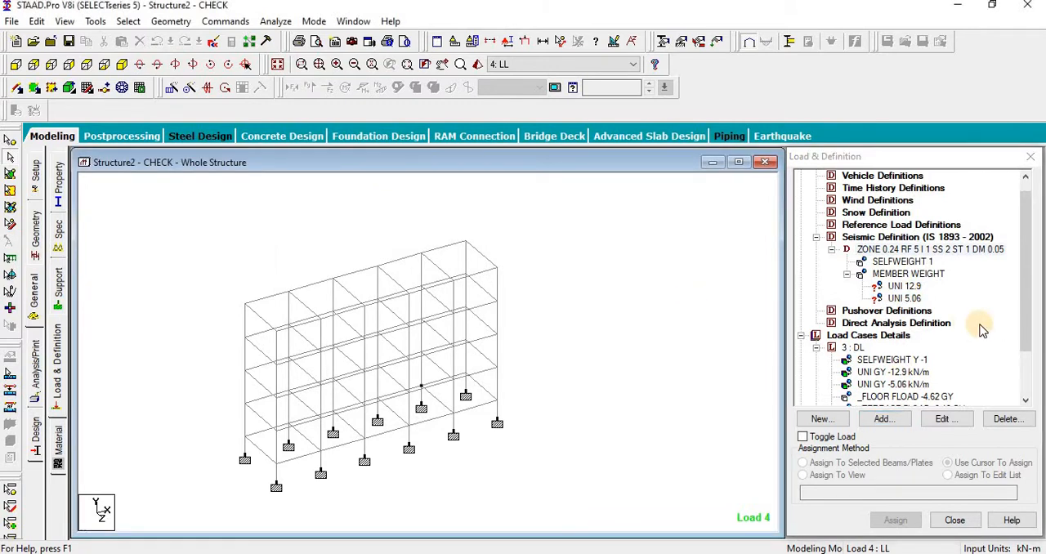
click(903, 298)
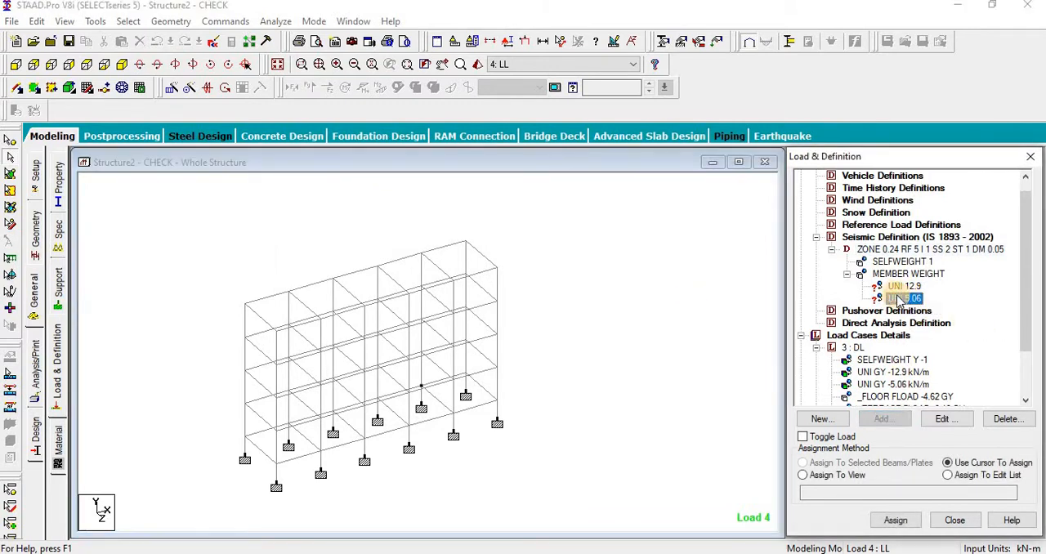
key(Delete)
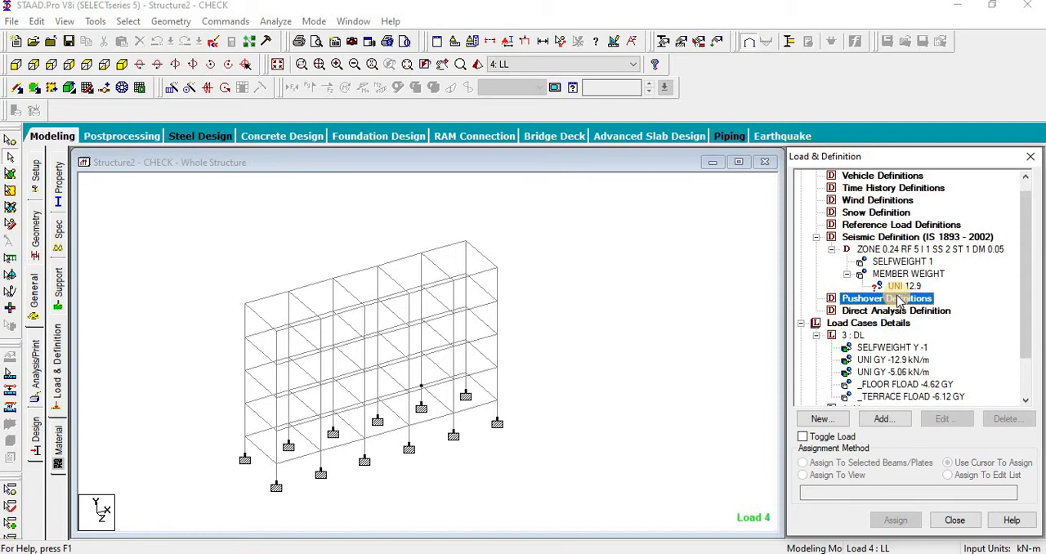
click(903, 287)
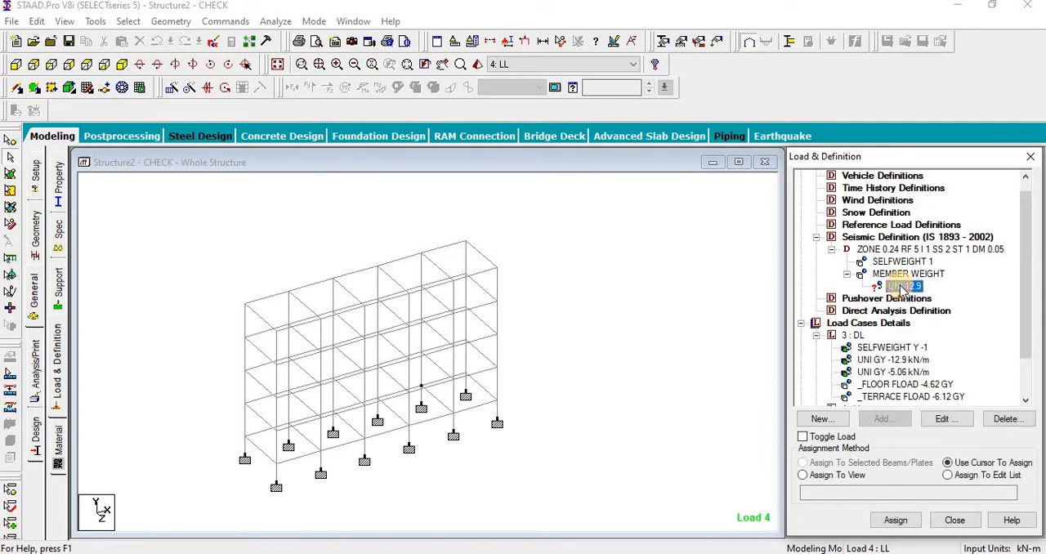
key(Delete)
click(913, 275)
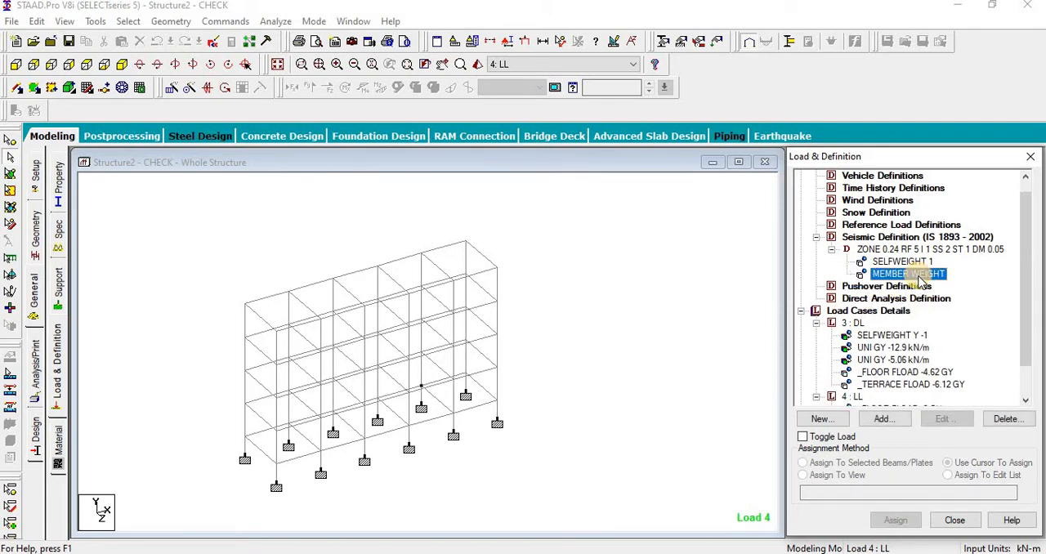
key(Delete)
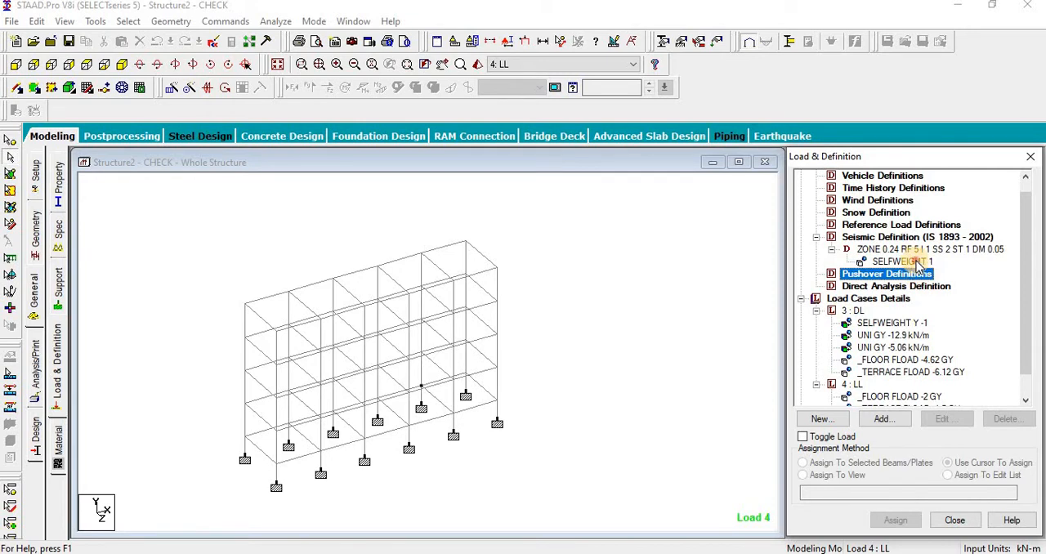
click(902, 262)
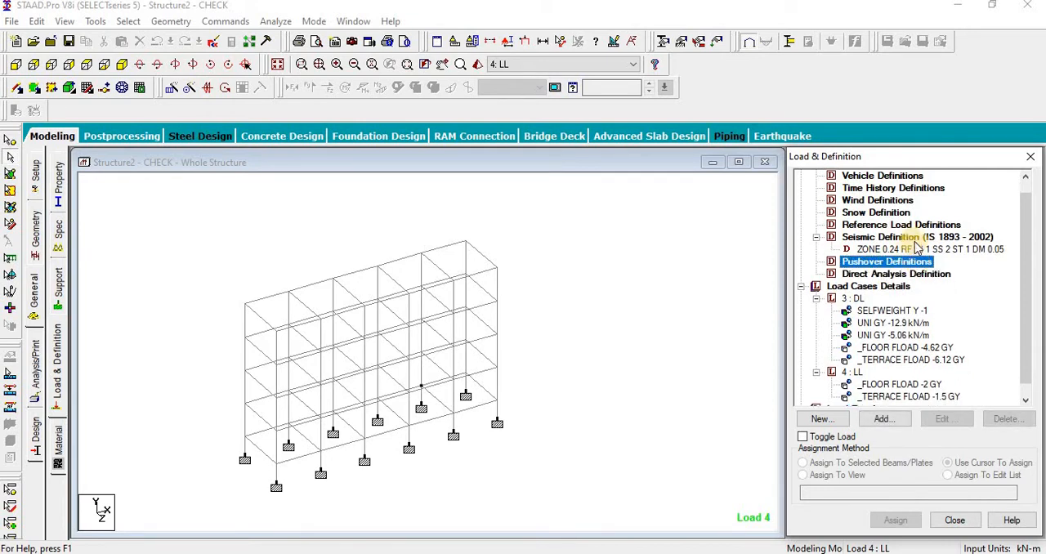
click(898, 248)
click(584, 234)
Step: Save the model and examine the DEFINE 1893 LOAD block in the command file
click(212, 43)
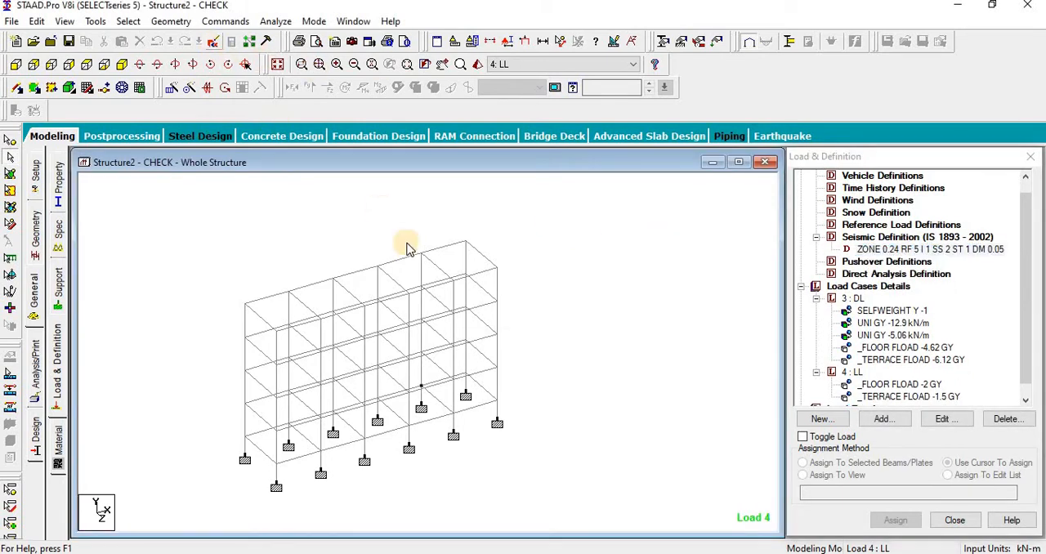
click(434, 301)
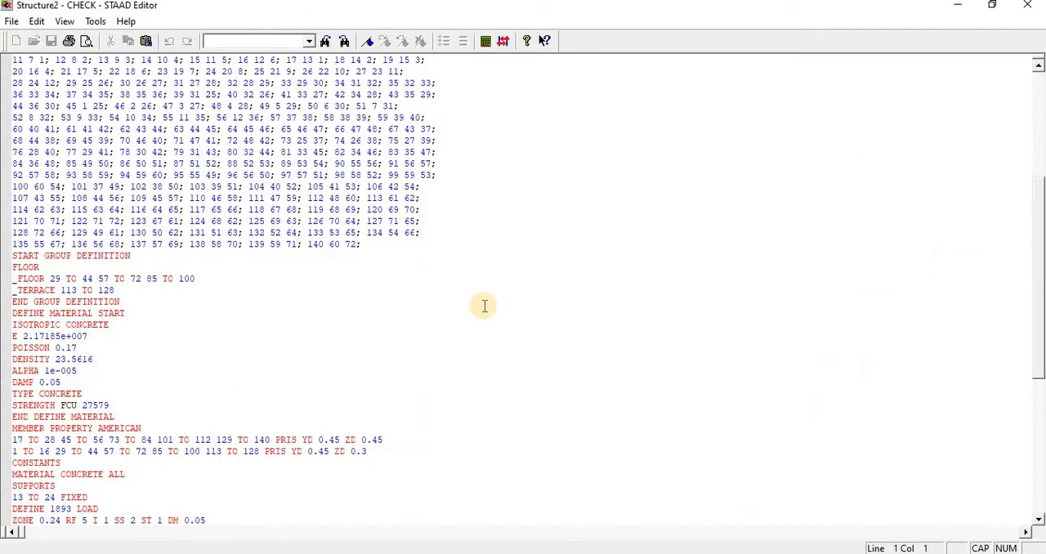
click(1038, 7)
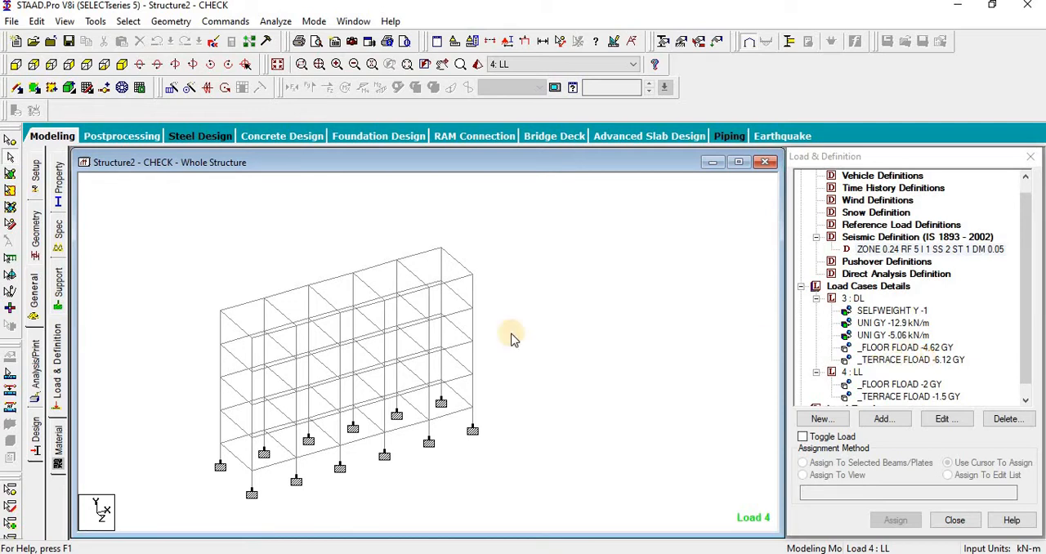
Step: Start a new normal load combination among the load cases and include load case 3 (DL) with factor 1
scroll(137, 365, down, 2)
middle_drag(184, 382, 199, 408)
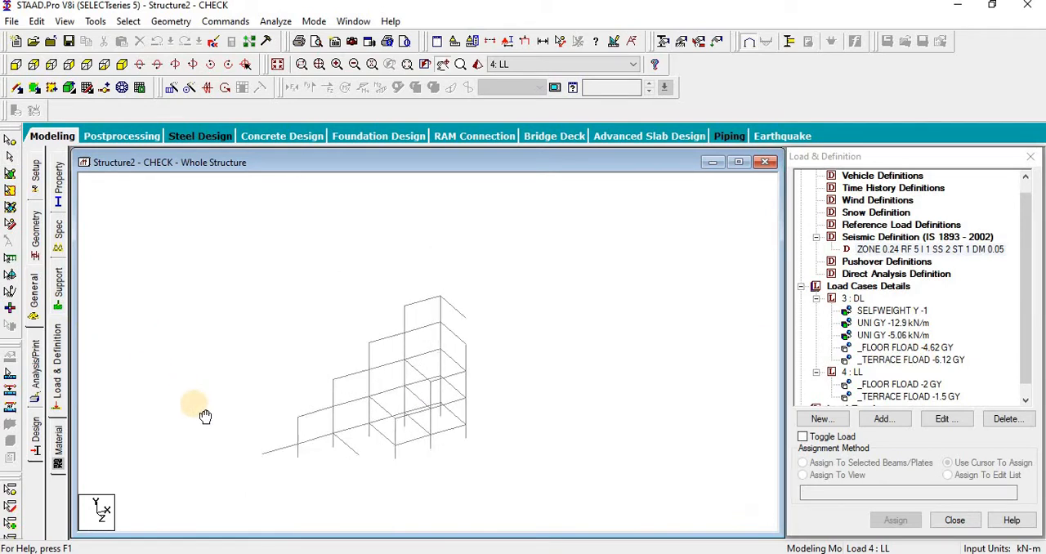
click(63, 374)
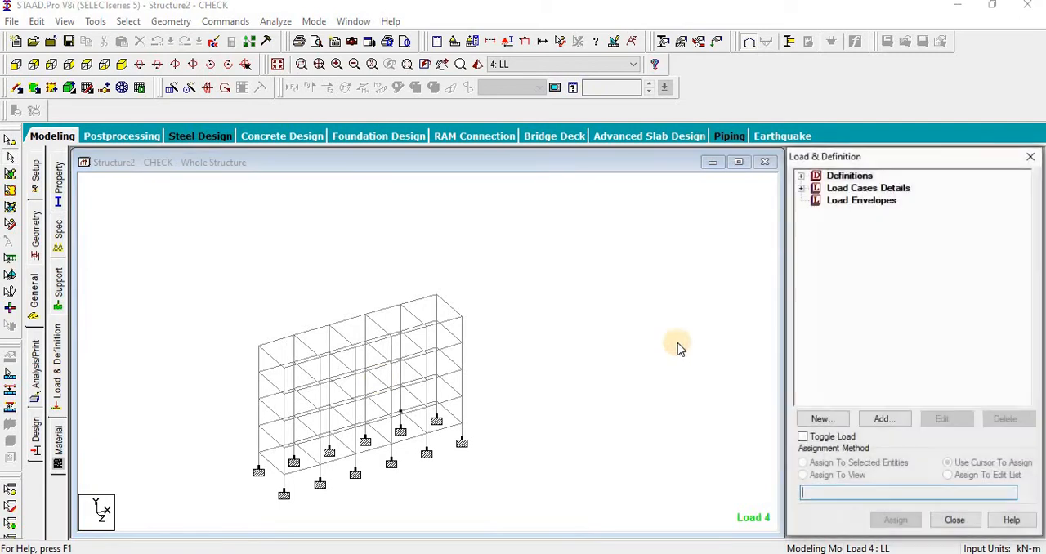
click(800, 188)
click(878, 189)
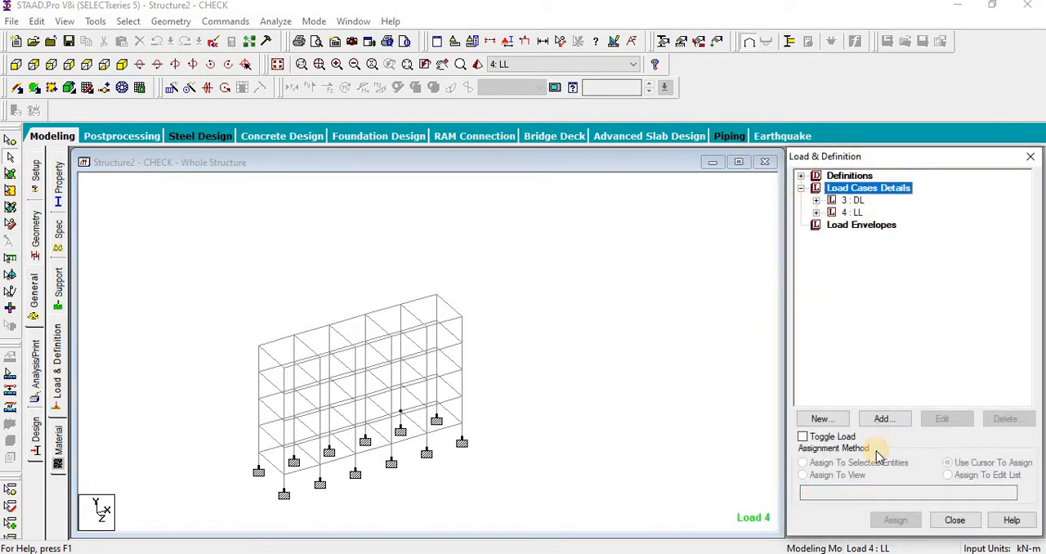
click(883, 418)
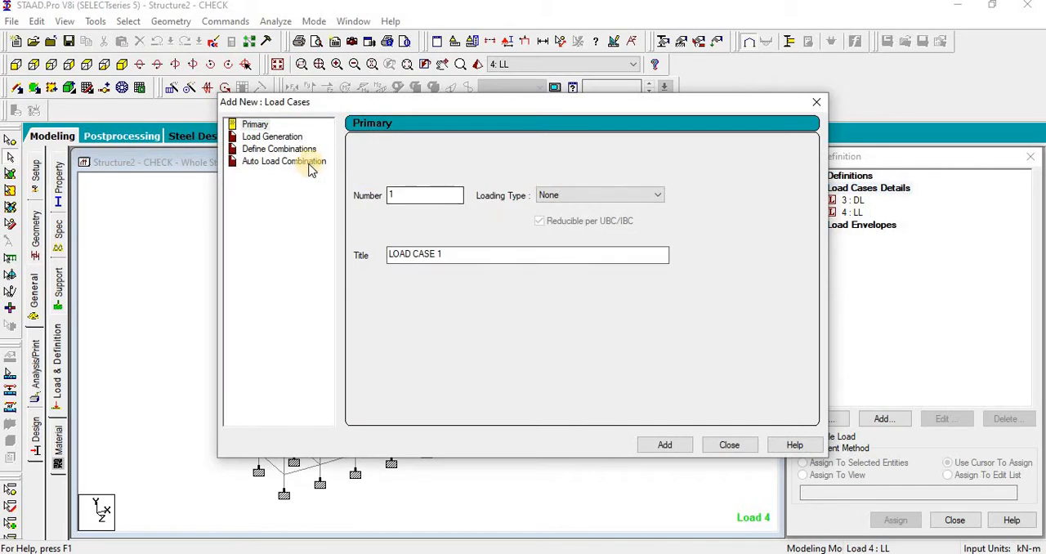
click(287, 149)
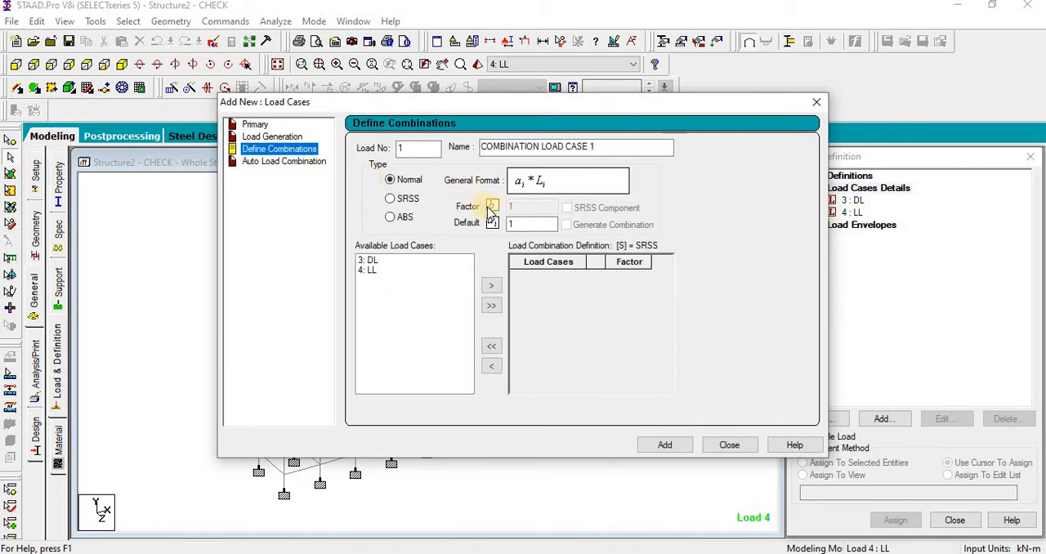
drag(367, 261, 378, 285)
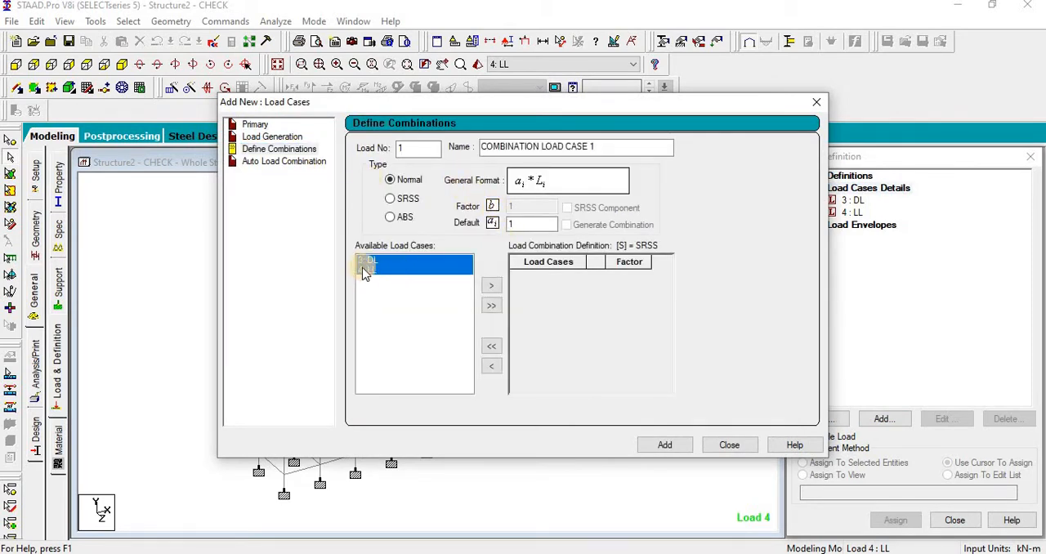
click(491, 285)
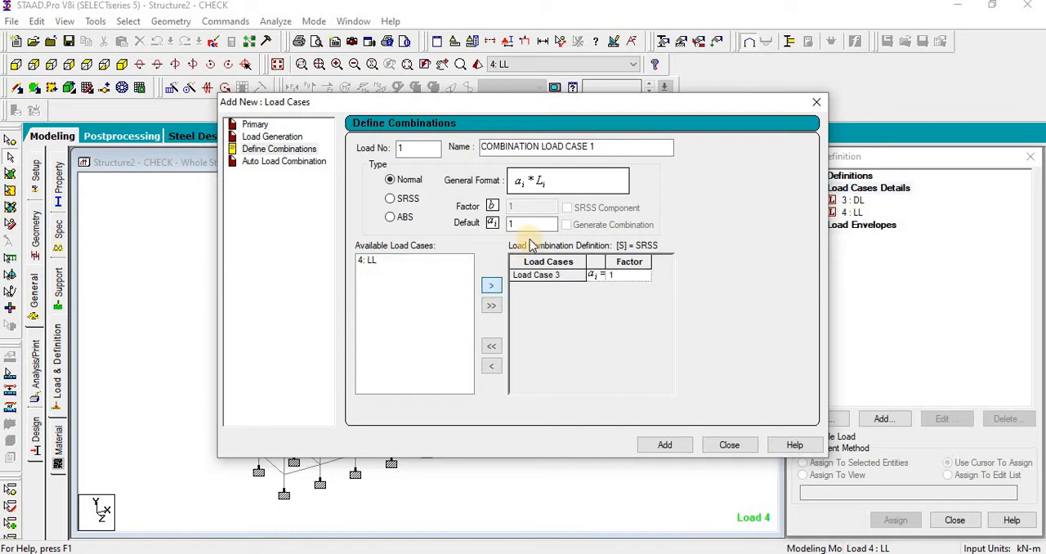
Step: Include load case 4 (LL) with factor 0.25 and add the combination as load number 100
click(487, 224)
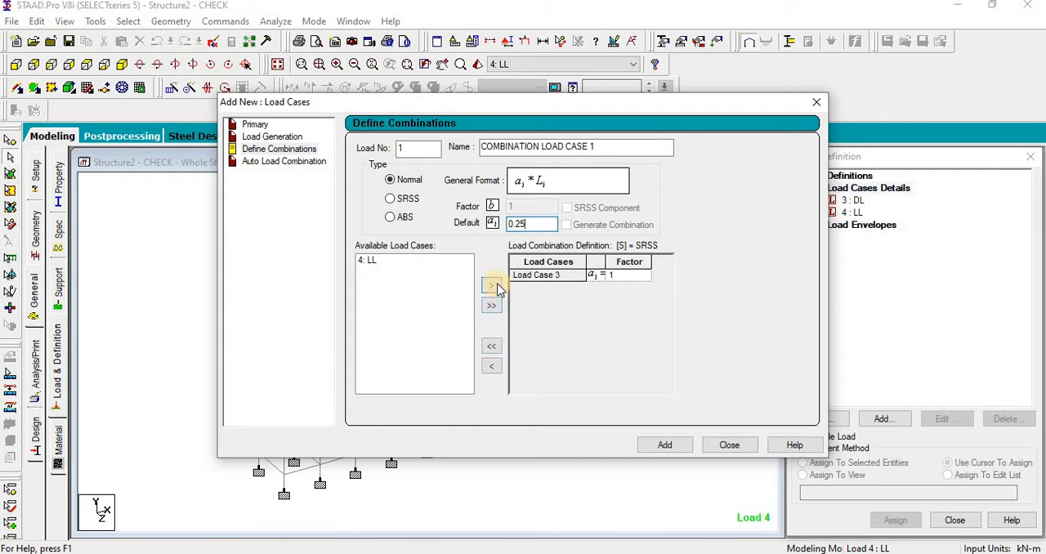
click(444, 272)
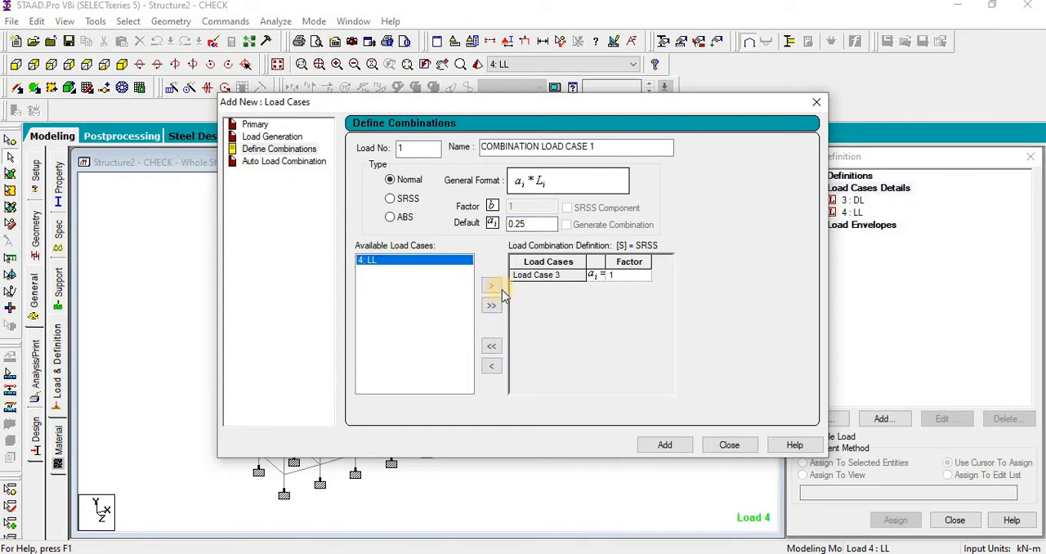
click(494, 287)
click(400, 276)
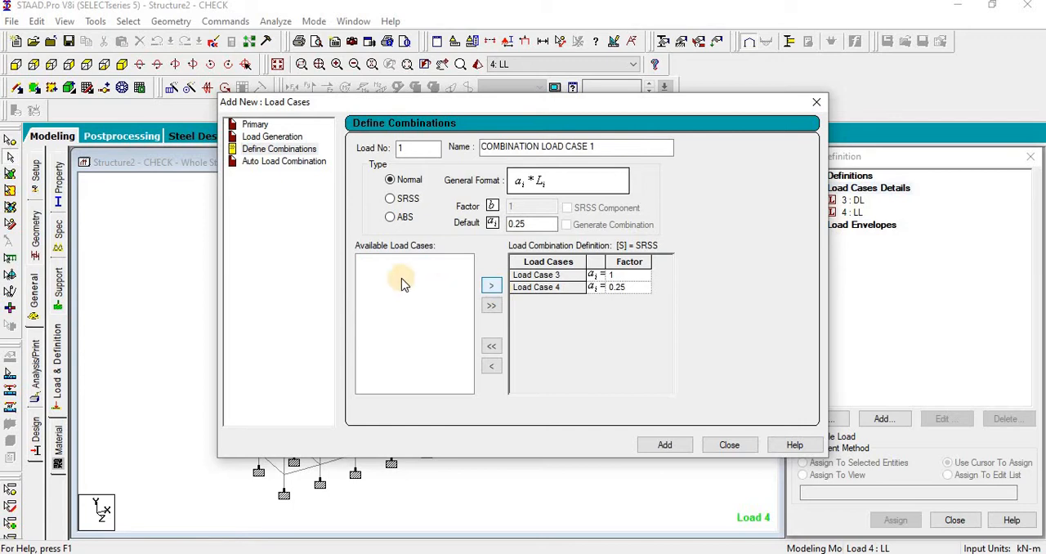
click(422, 147)
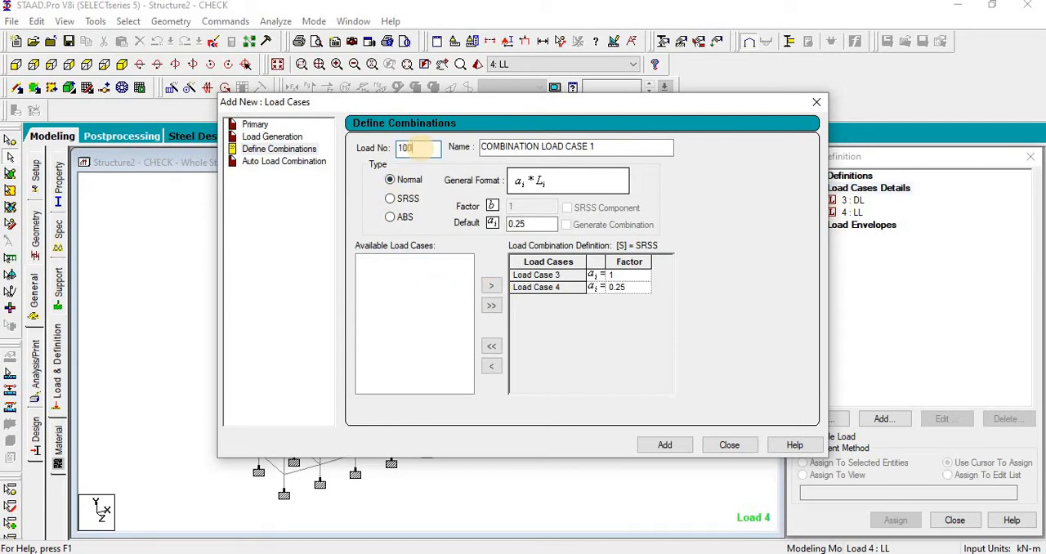
click(678, 446)
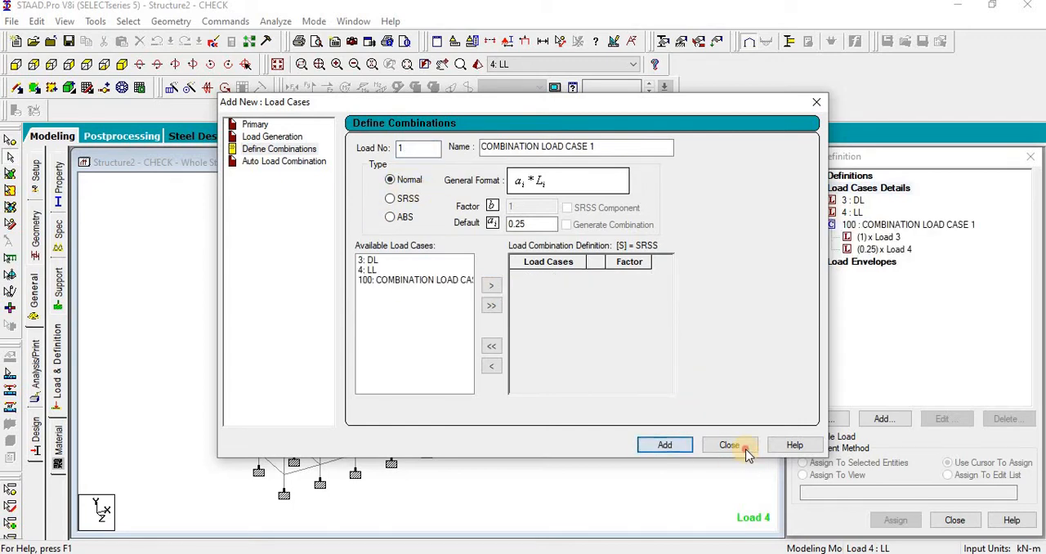
click(745, 446)
Step: Run the analysis and close its output file
click(276, 21)
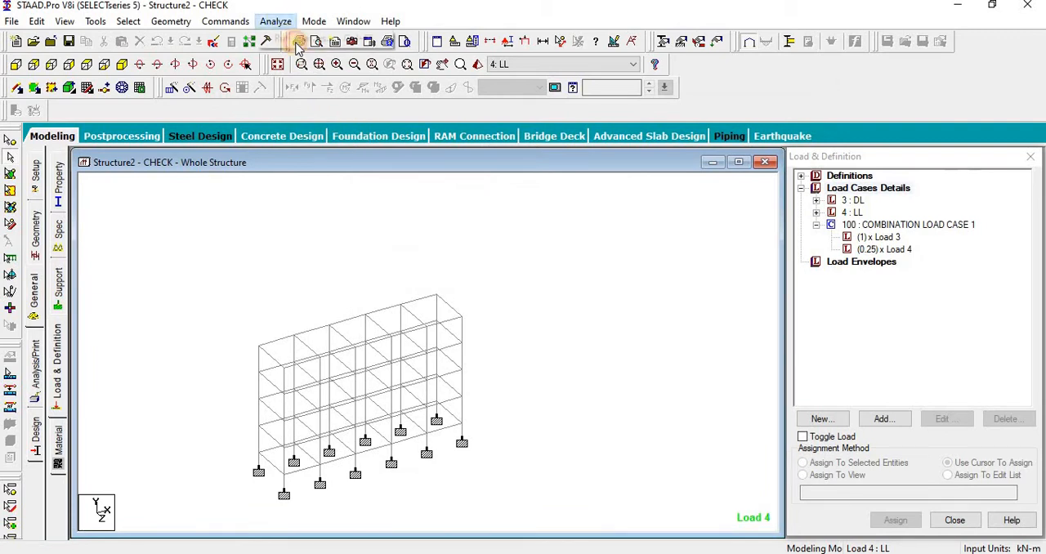
click(298, 39)
click(428, 303)
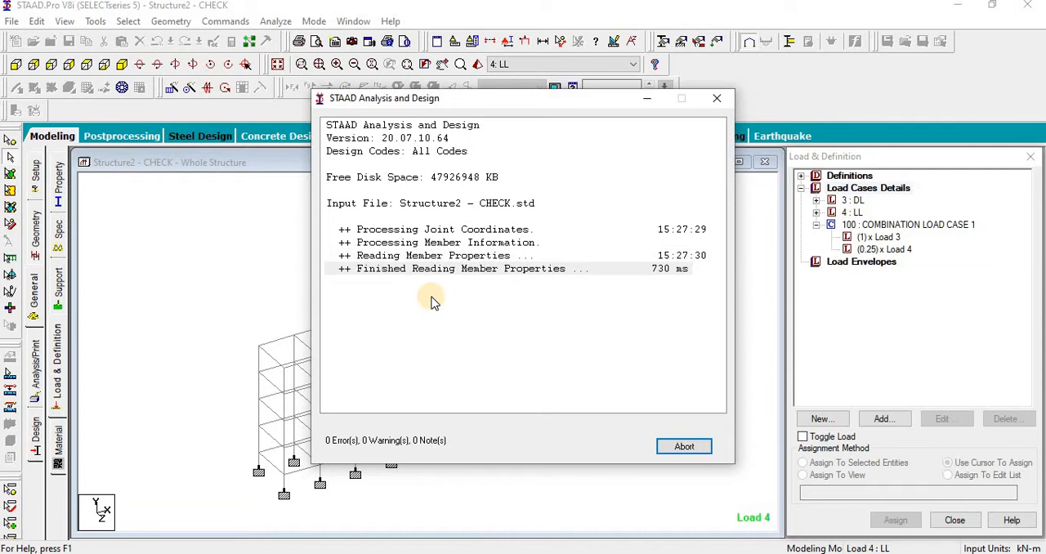
click(683, 444)
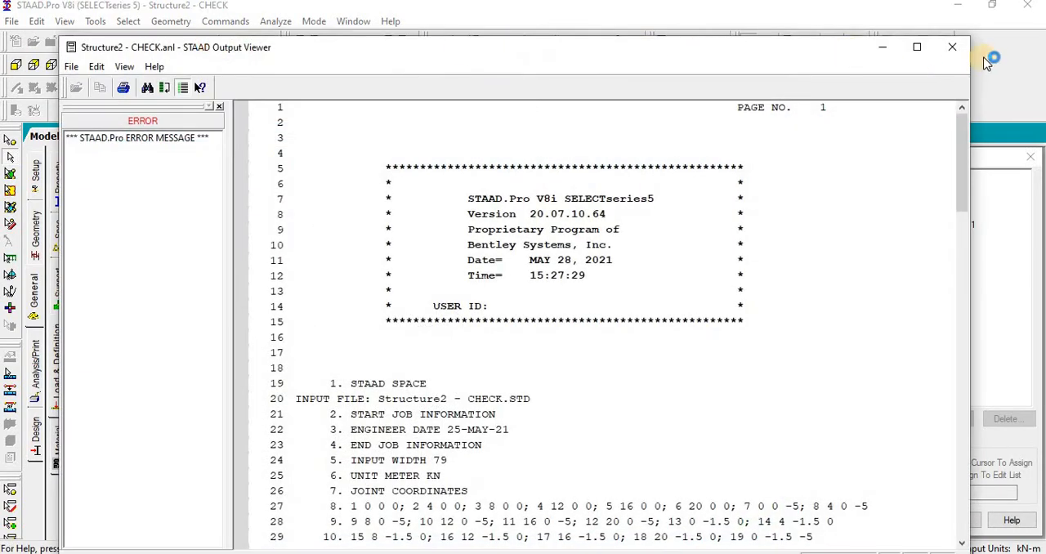
click(952, 47)
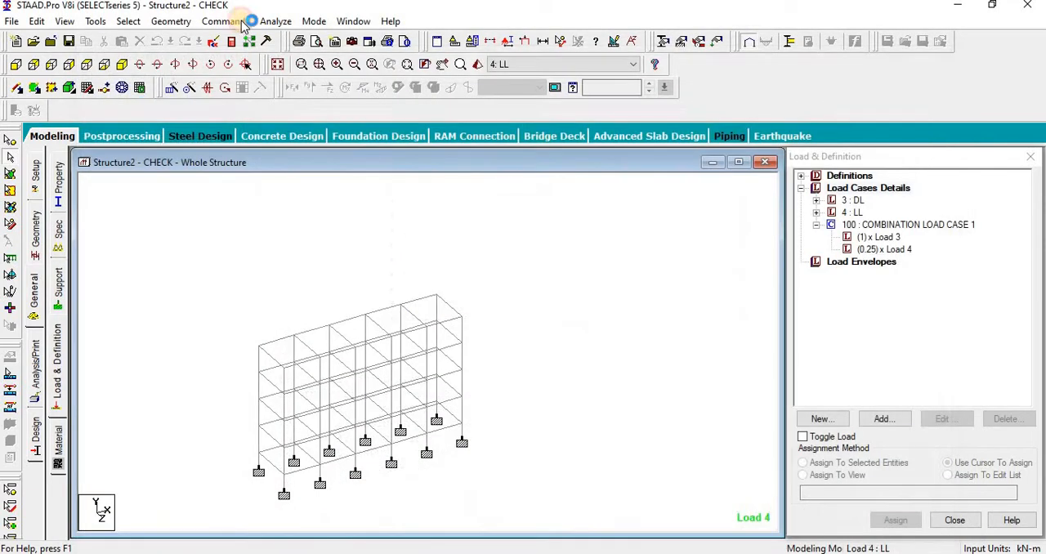
Step: Add a PERFORM ANALYSIS line before FINISH in the command file, save it and return to the model
click(211, 41)
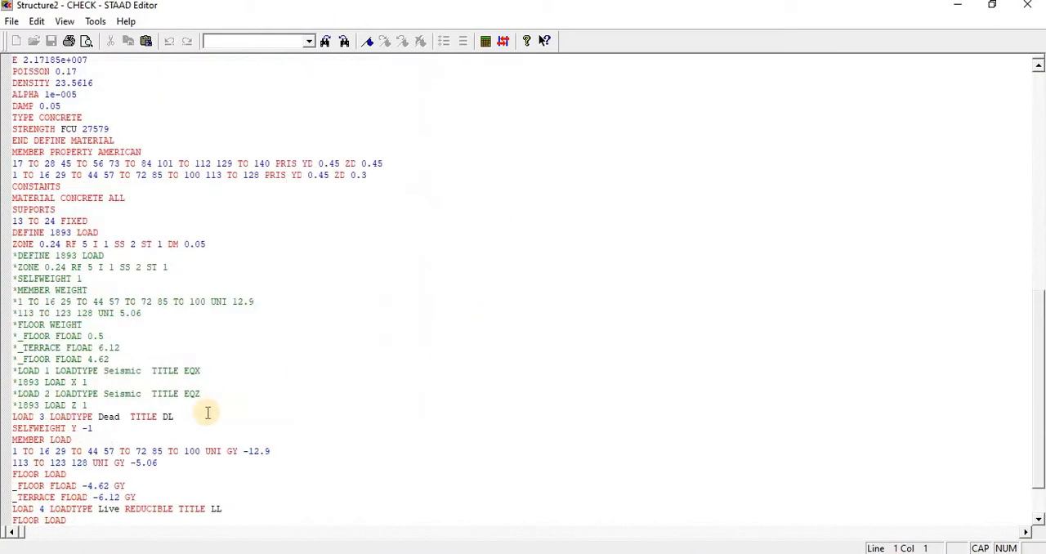
scroll(164, 392, down, 9)
click(105, 259)
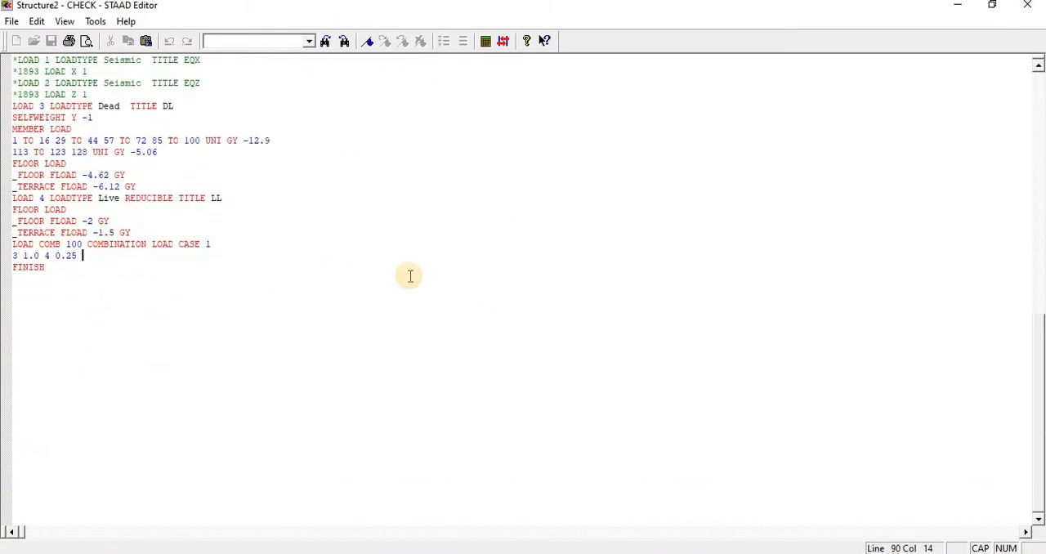
key(Return)
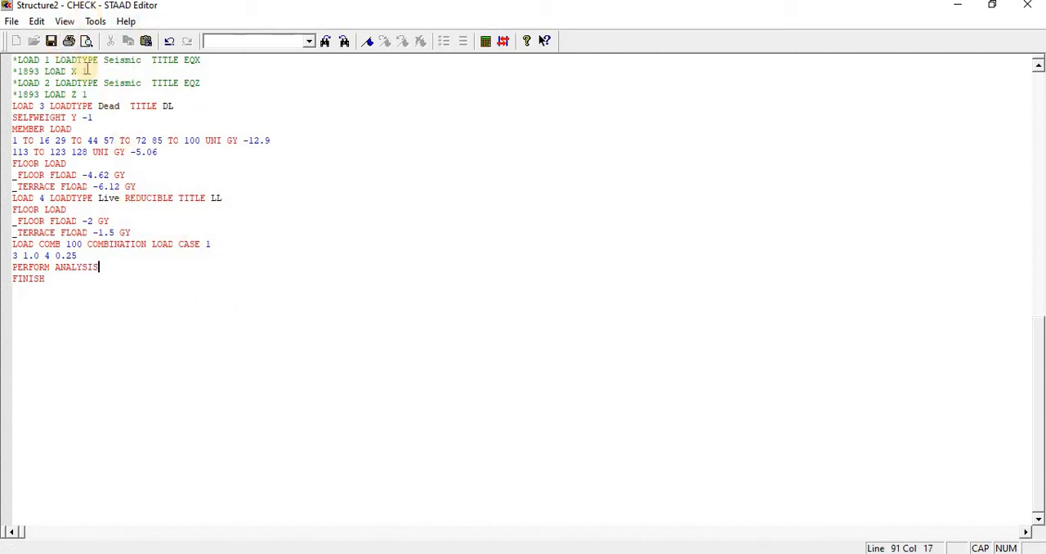
click(50, 43)
click(1026, 5)
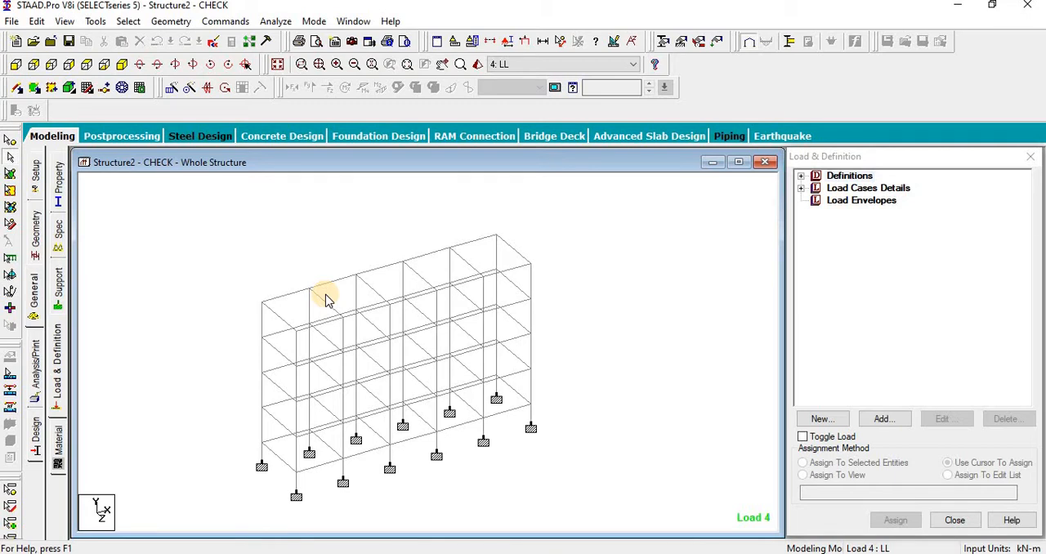
Step: Show the building frame from the front and activate node selection
scroll(187, 269, down, 2)
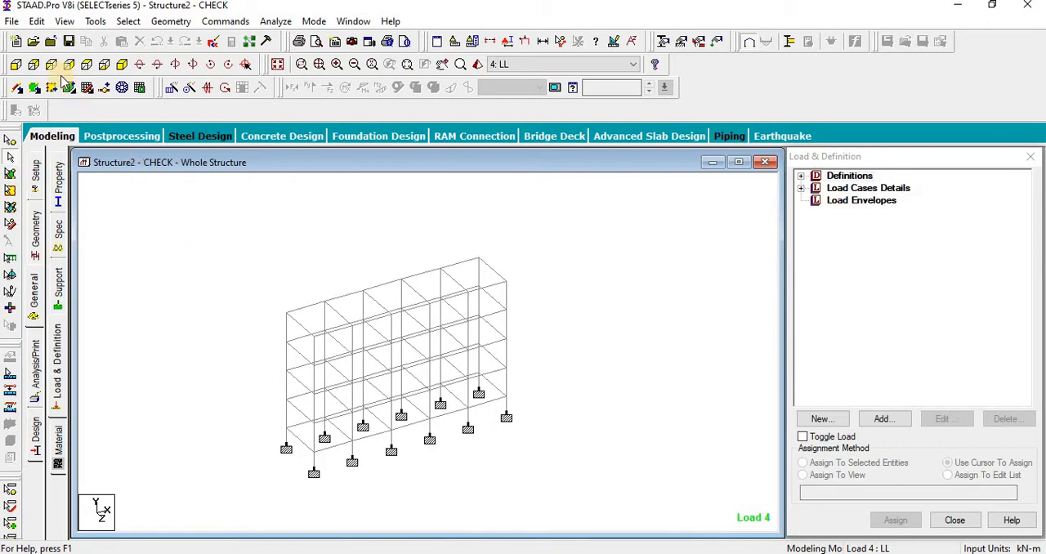
click(16, 63)
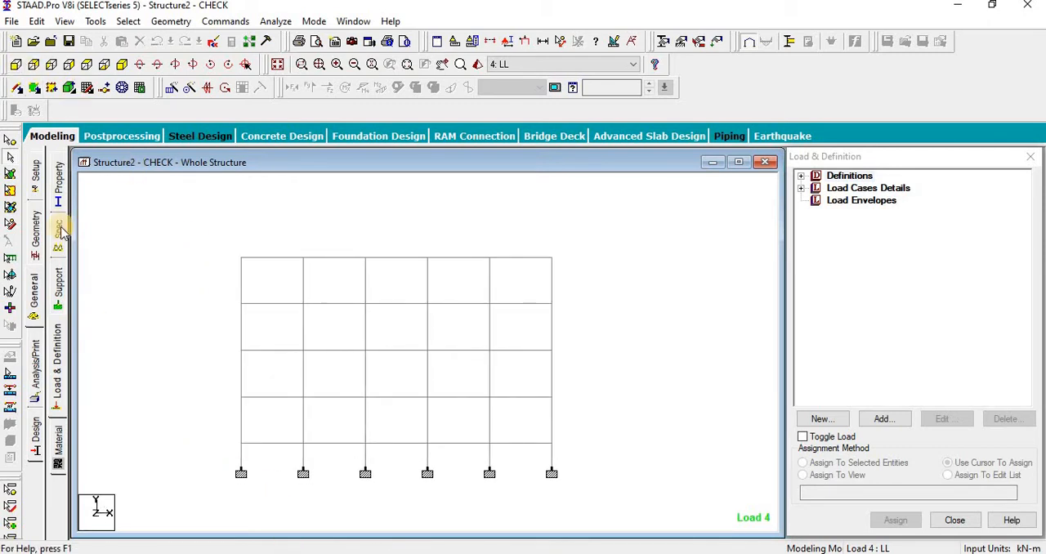
click(10, 138)
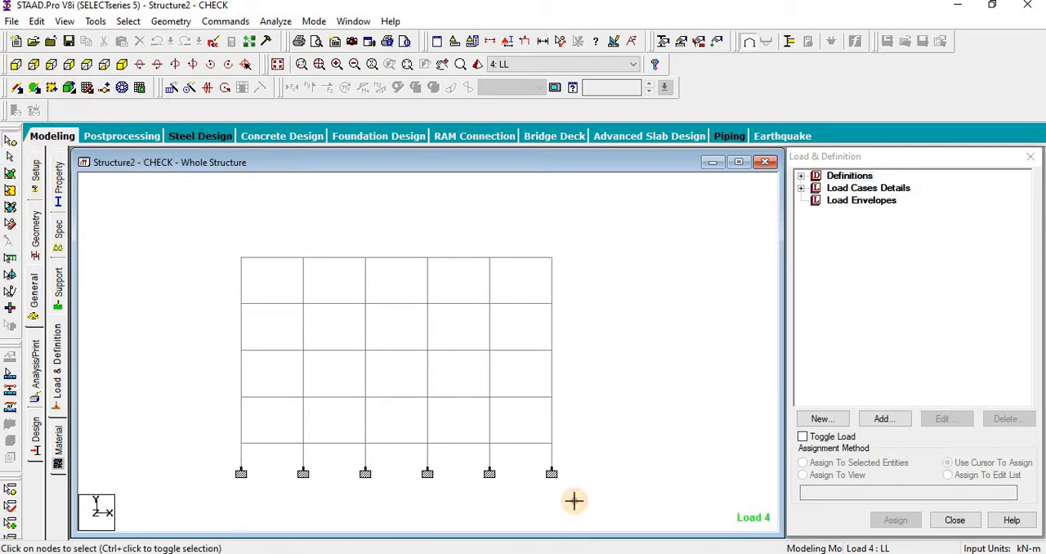
drag(573, 500, 580, 502)
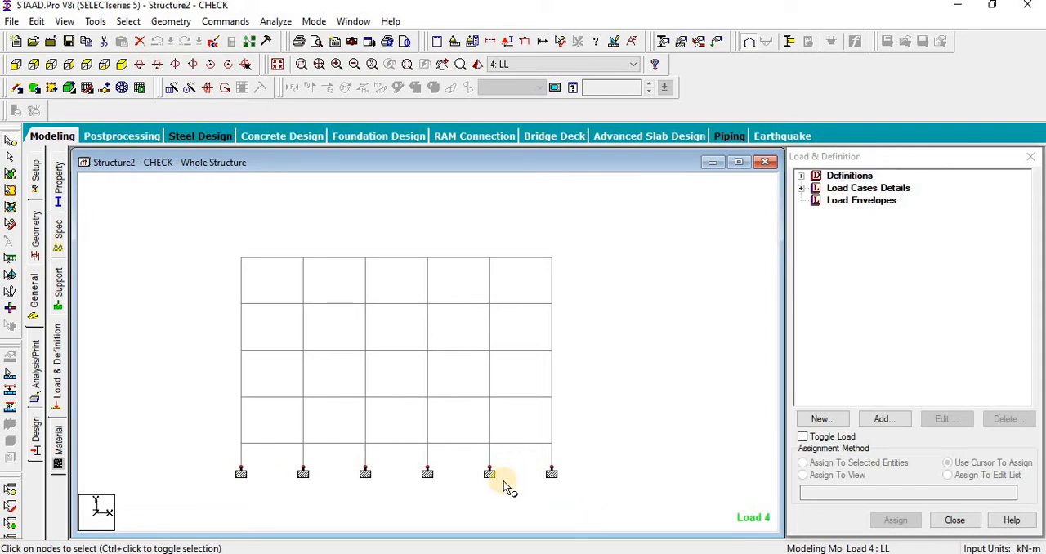
drag(215, 224, 630, 455)
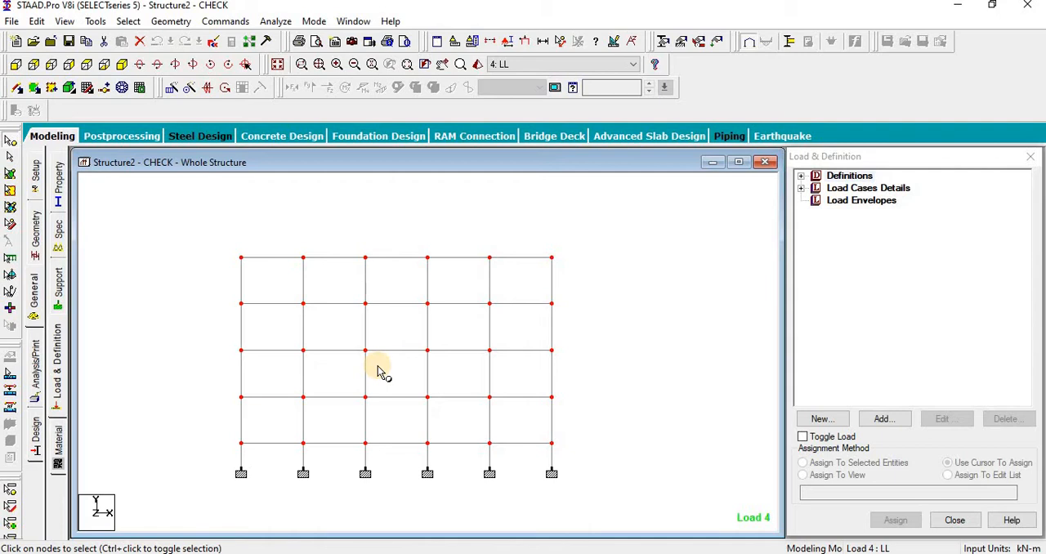
click(277, 65)
click(335, 216)
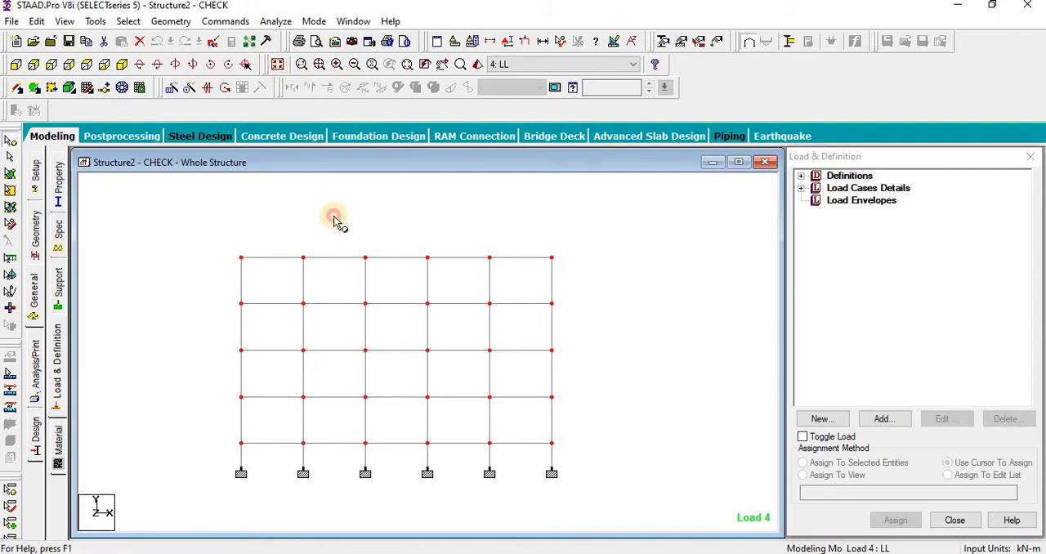
Step: Create a pinned support and choose it for assignment
click(58, 282)
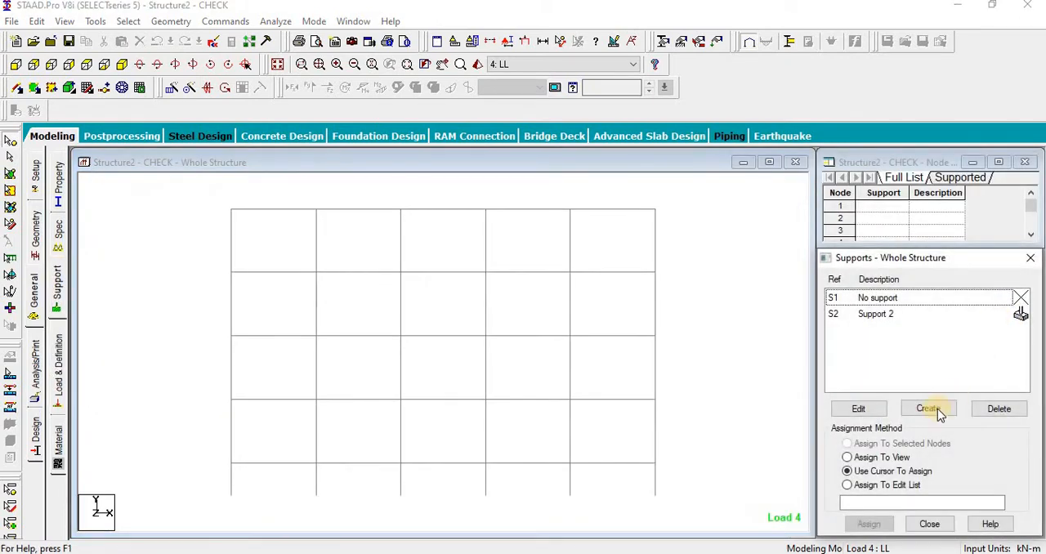
click(927, 406)
click(802, 224)
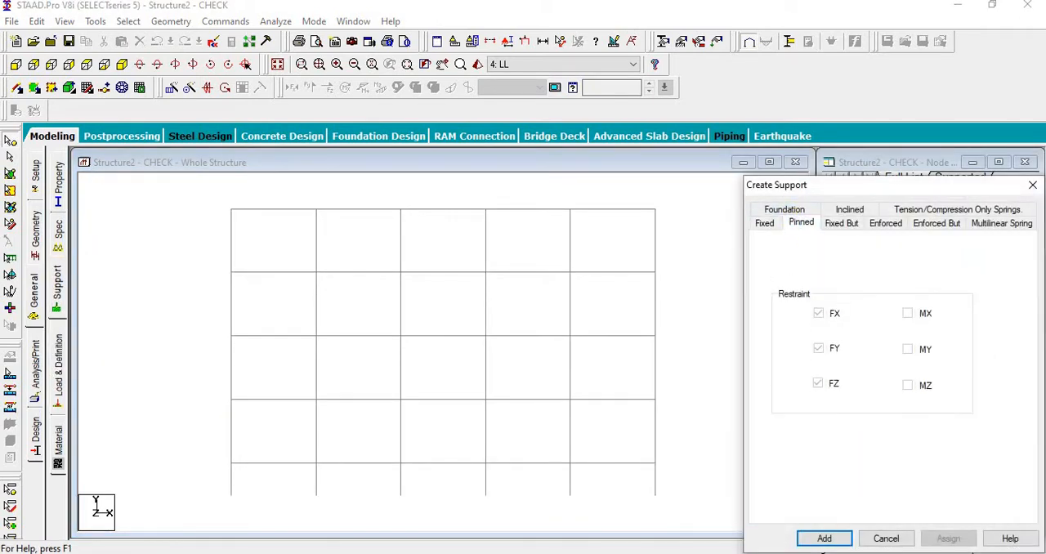
click(823, 538)
click(884, 350)
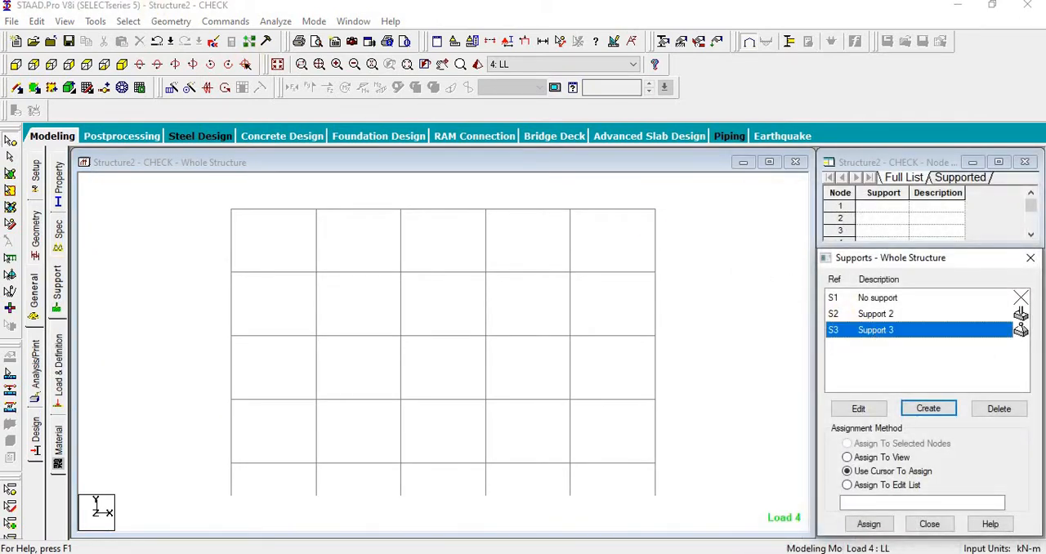
Step: Select all beams parallel to Y and display only these columns
click(131, 21)
mouse_move(278, 299)
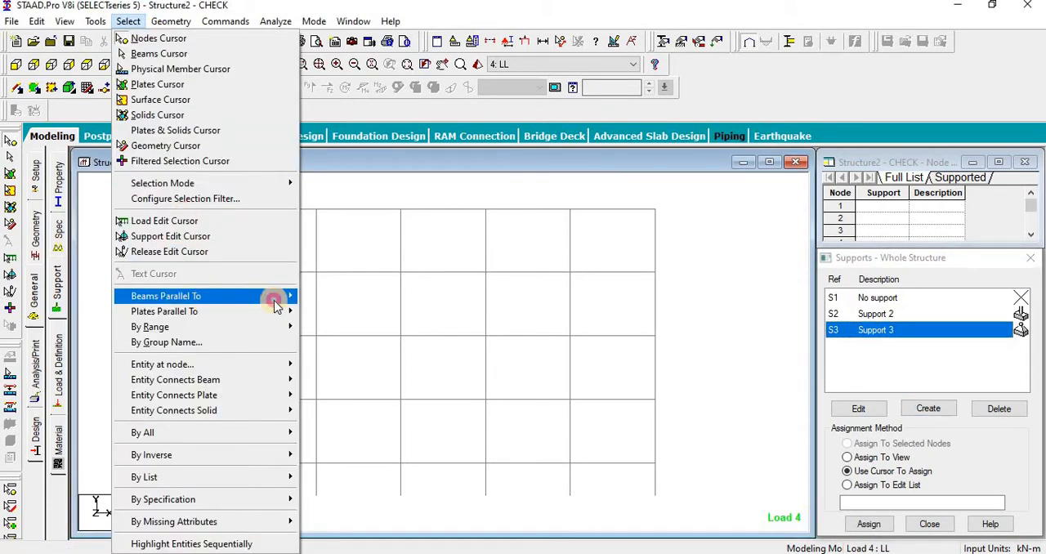
click(332, 313)
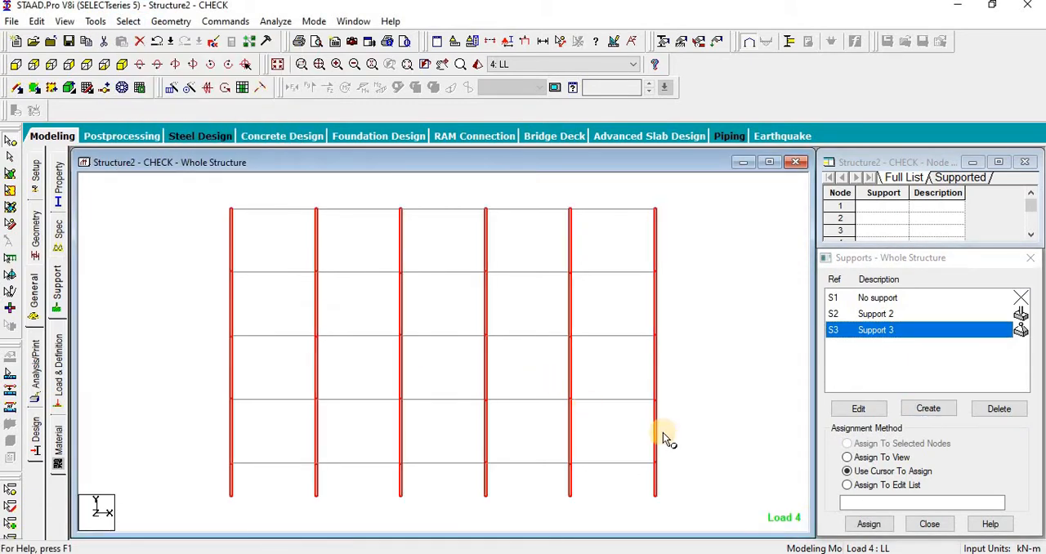
click(65, 22)
click(90, 69)
Step: Assign the pinned support S3 to all column nodes above the base
drag(176, 198, 809, 522)
click(871, 529)
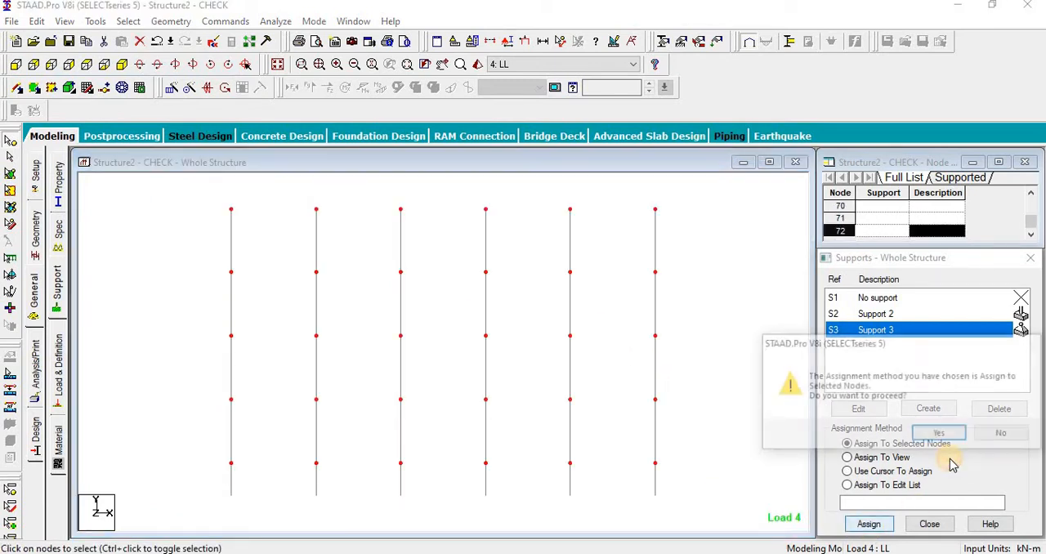
click(947, 433)
Step: Assign the No support entry S1 to all base nodes to remove their fixed supports
click(883, 298)
click(701, 325)
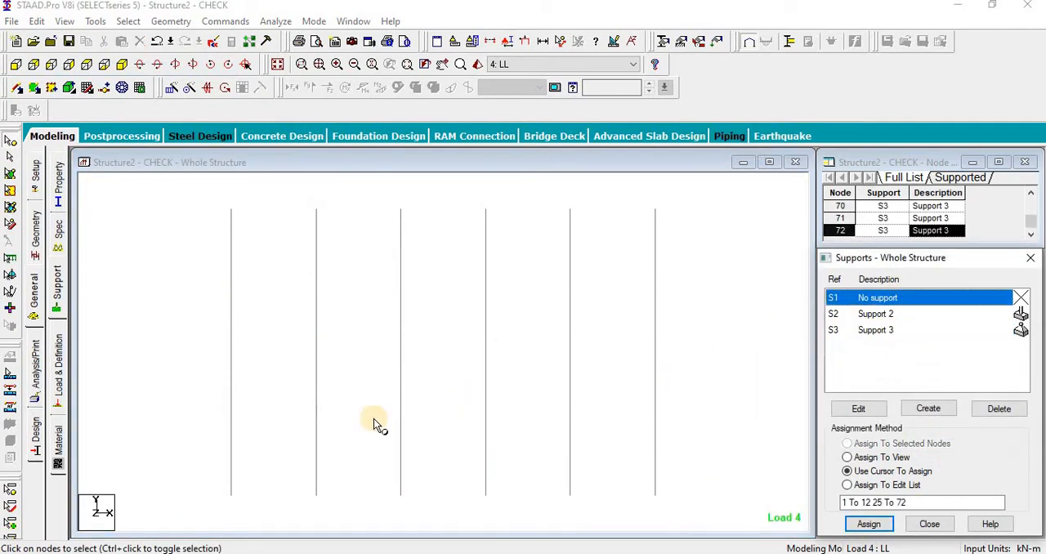
click(866, 527)
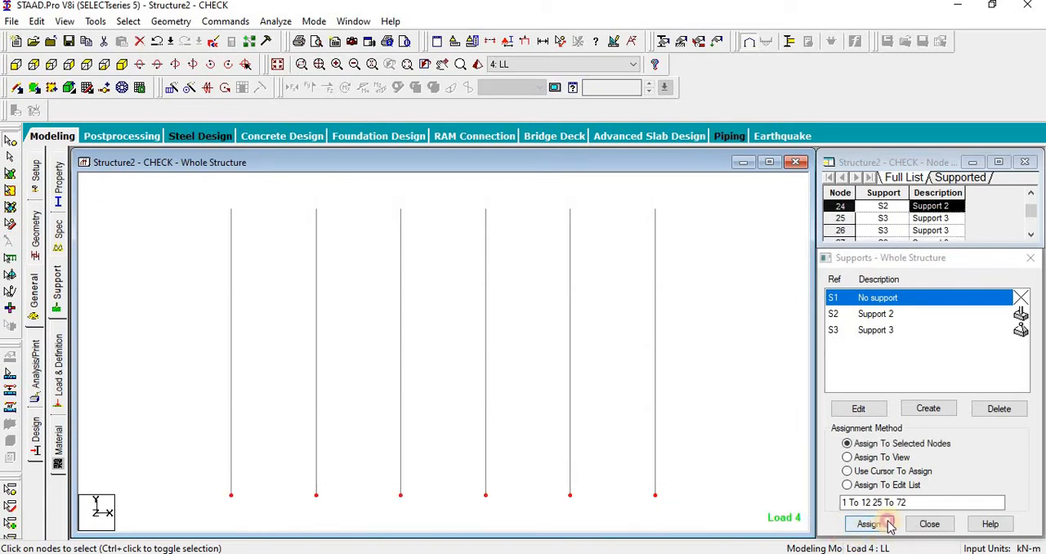
click(868, 524)
click(950, 431)
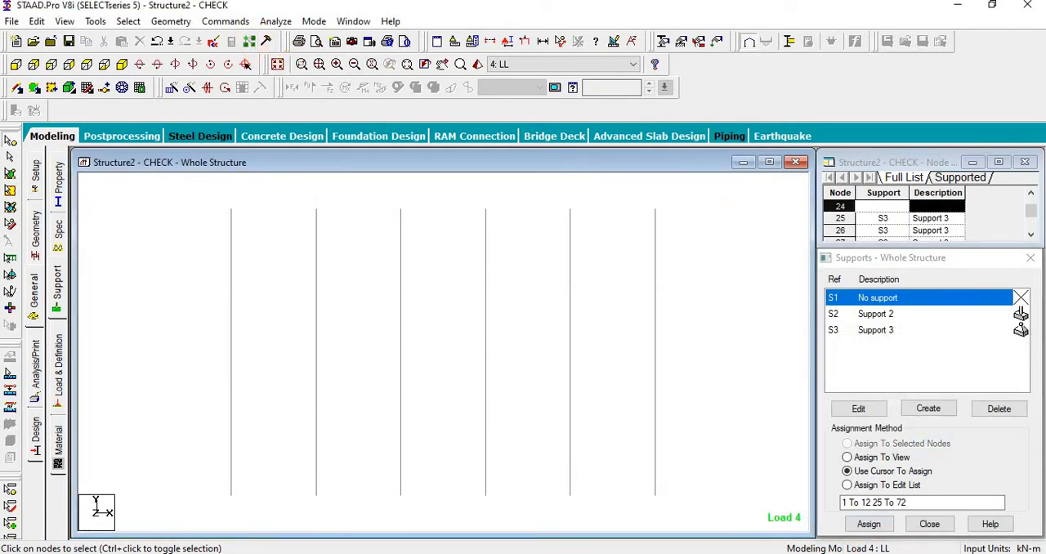
Step: Display the whole structure again and inspect the pinned supports at every floor level
click(1029, 257)
click(279, 65)
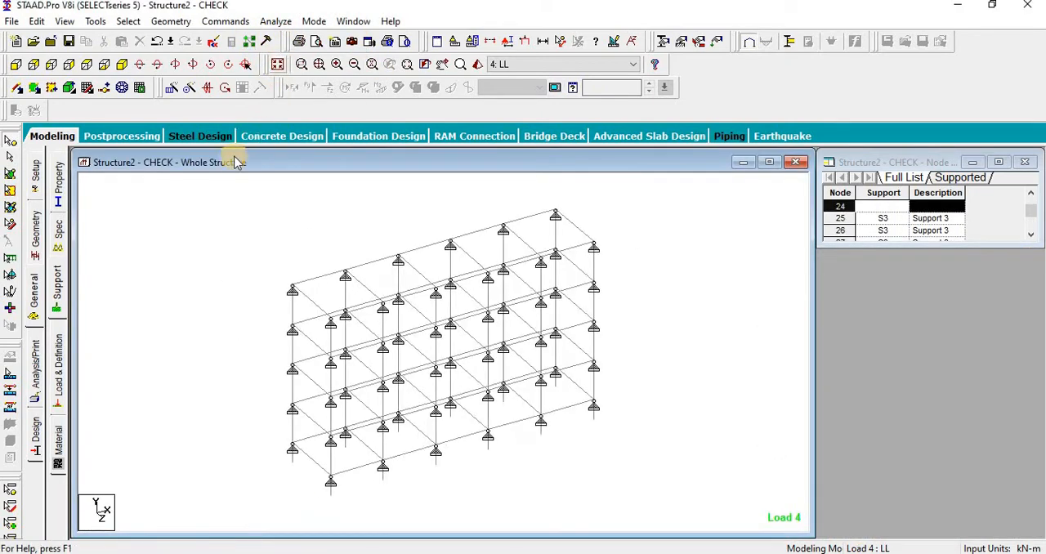
scroll(341, 477, up, 3)
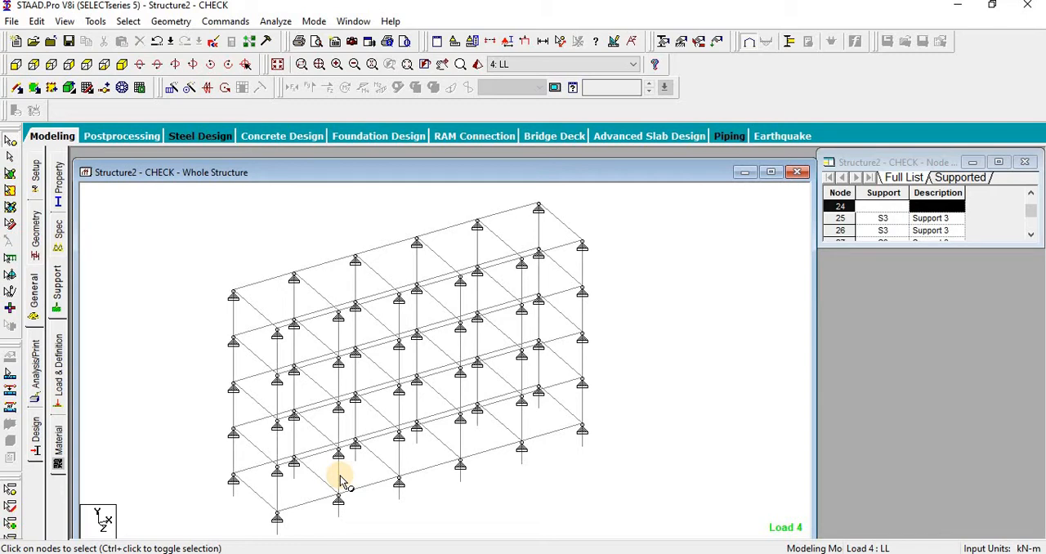
drag(213, 278, 245, 356)
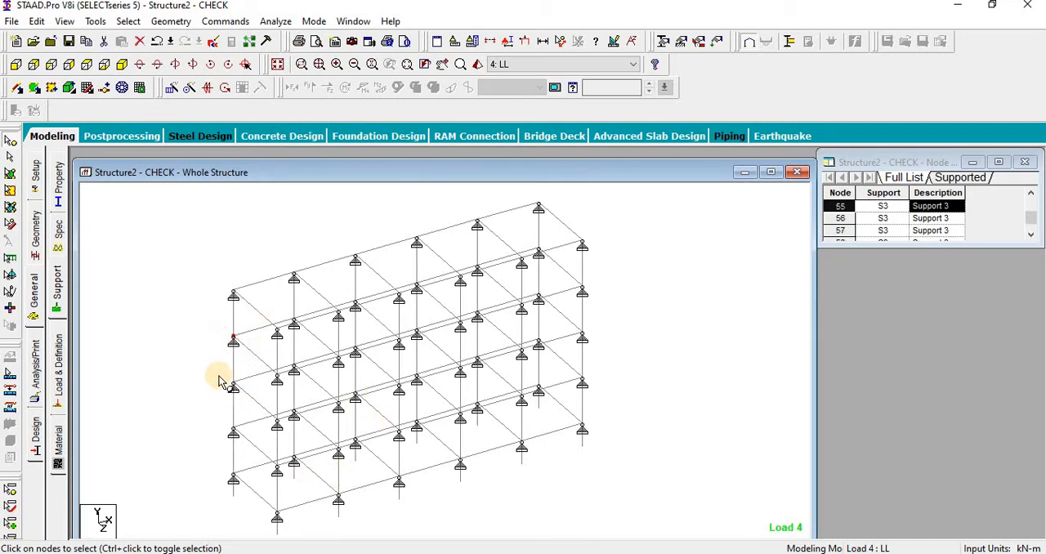
Step: Save the model, run the analysis, and read the error message in the output file
click(275, 21)
click(296, 37)
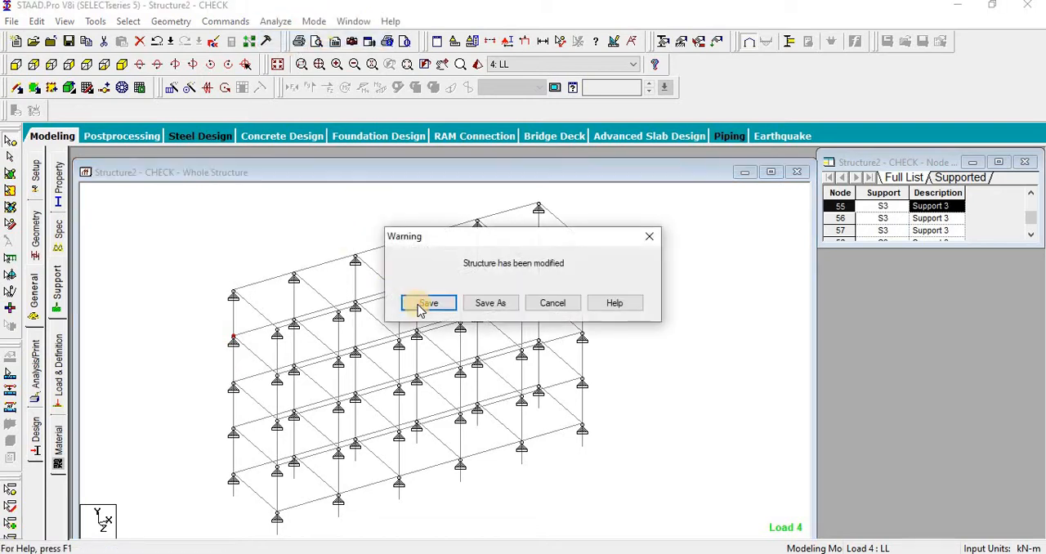
click(421, 307)
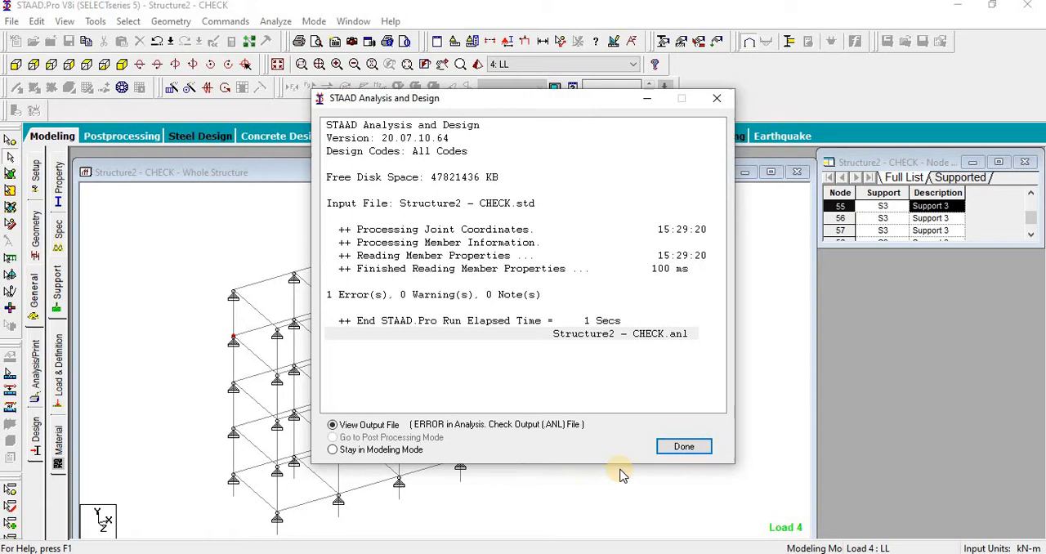
click(674, 448)
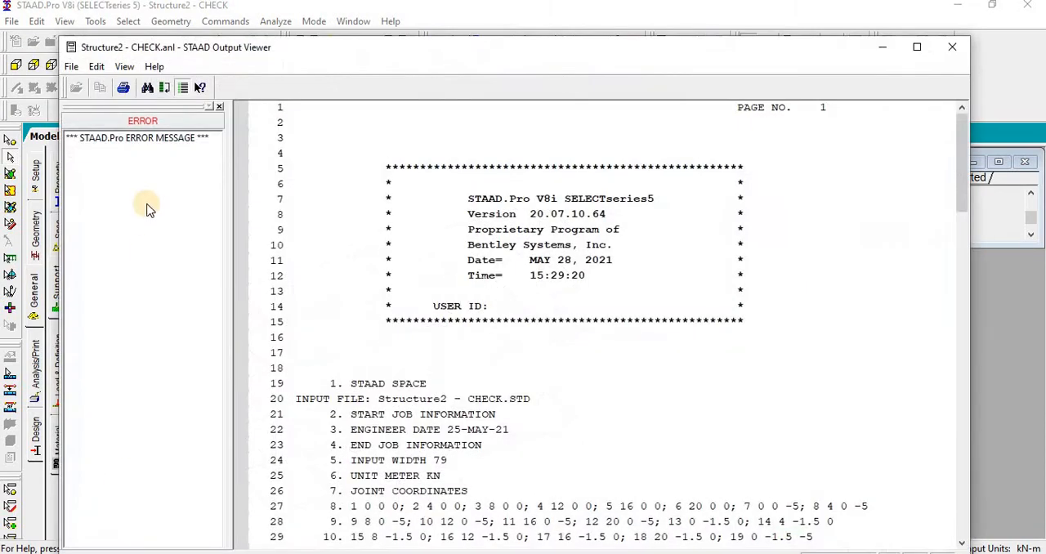
click(143, 137)
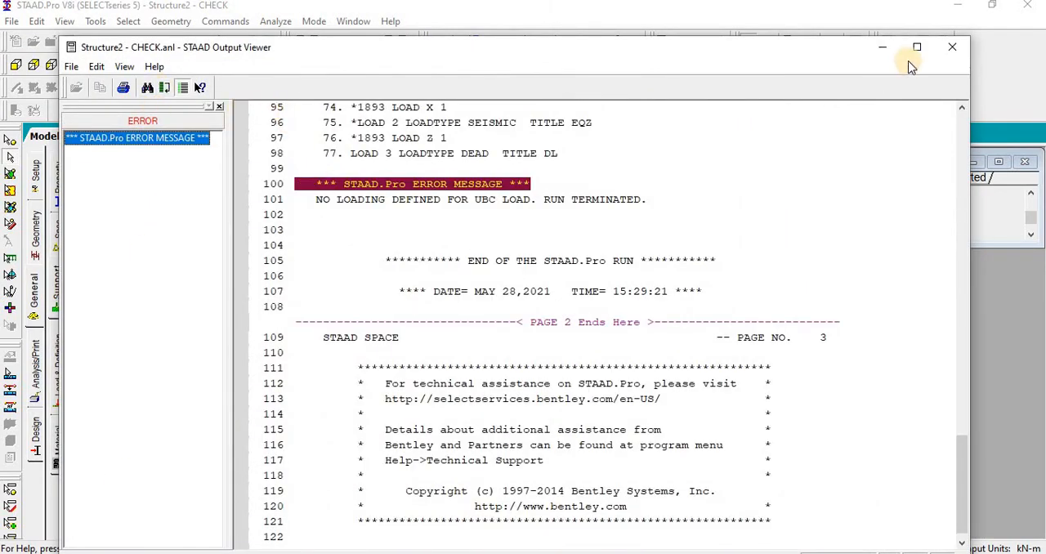
click(952, 47)
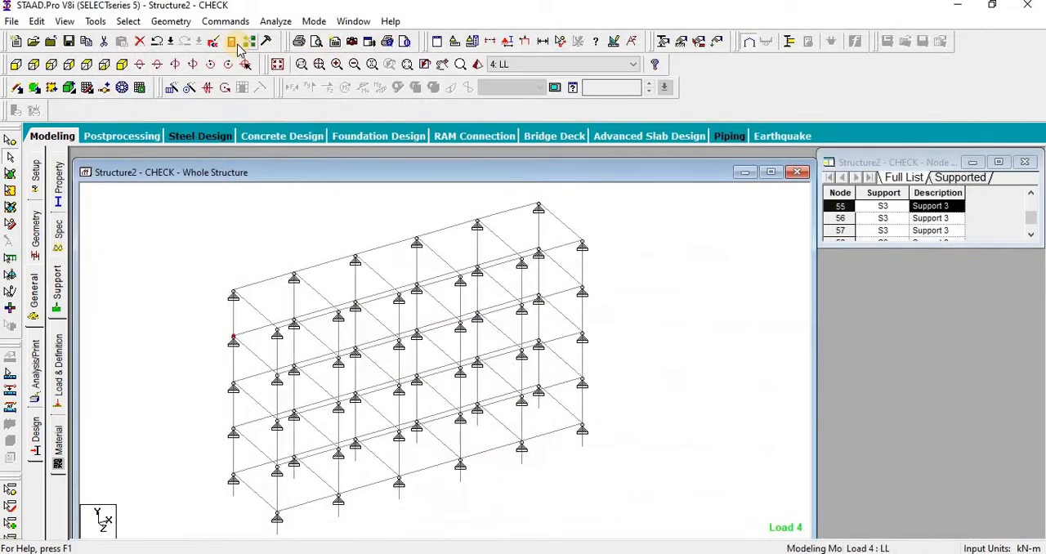
Step: Remove the title COMBINATION LOAD CASE 1 from the LOAD COMB 100 line in the input command file and save it
click(214, 42)
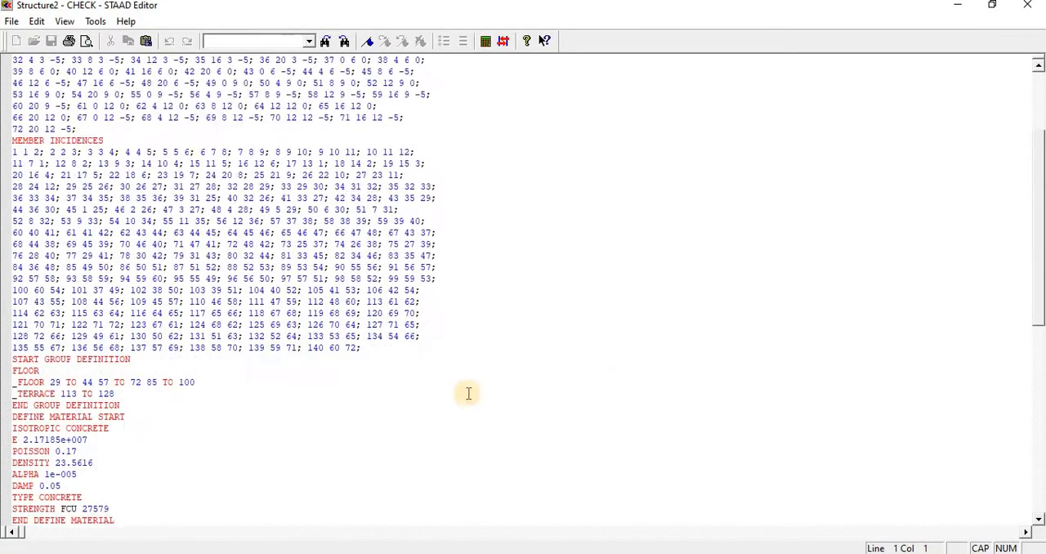
scroll(245, 437, down, 7)
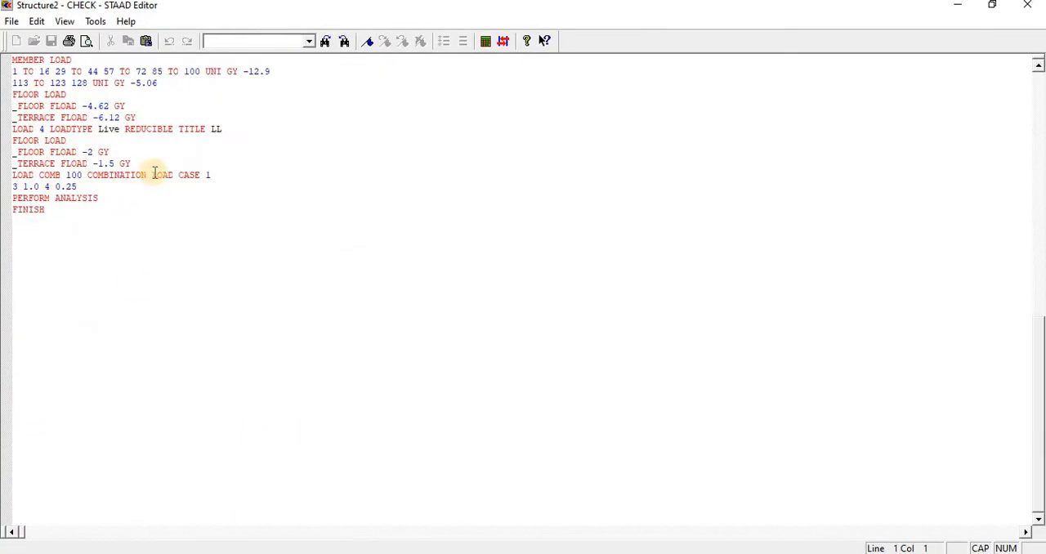
drag(154, 173, 250, 171)
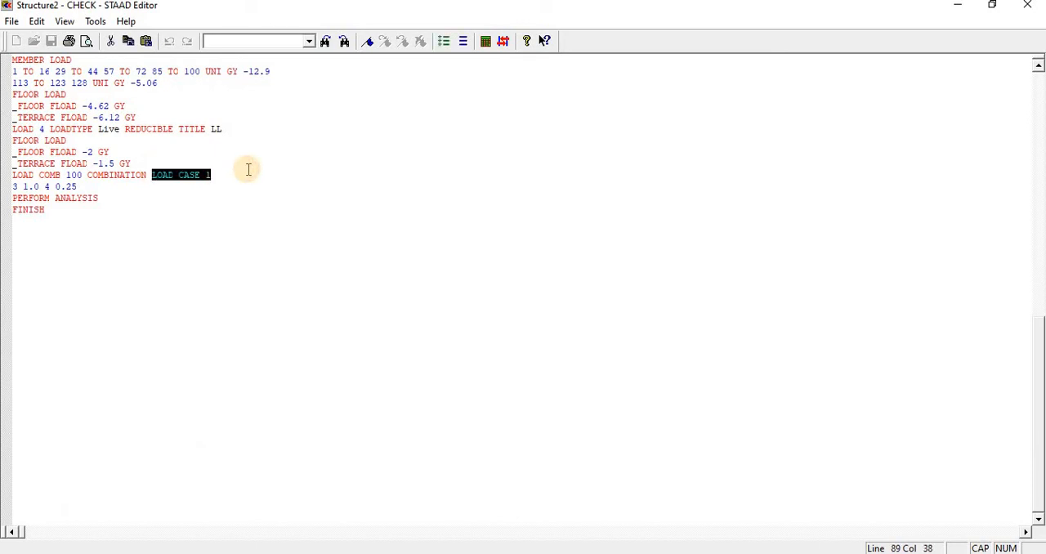
key(Delete)
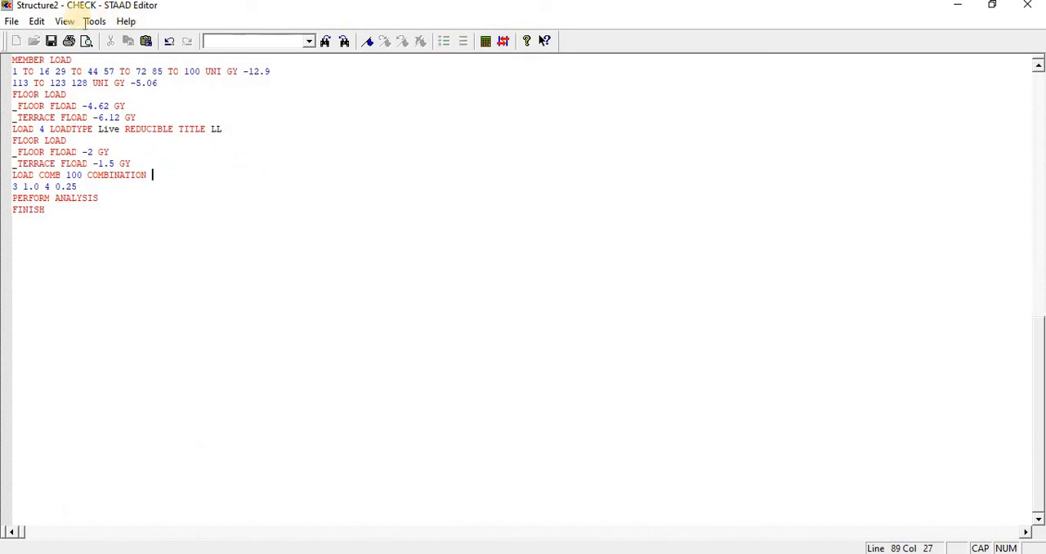
click(51, 41)
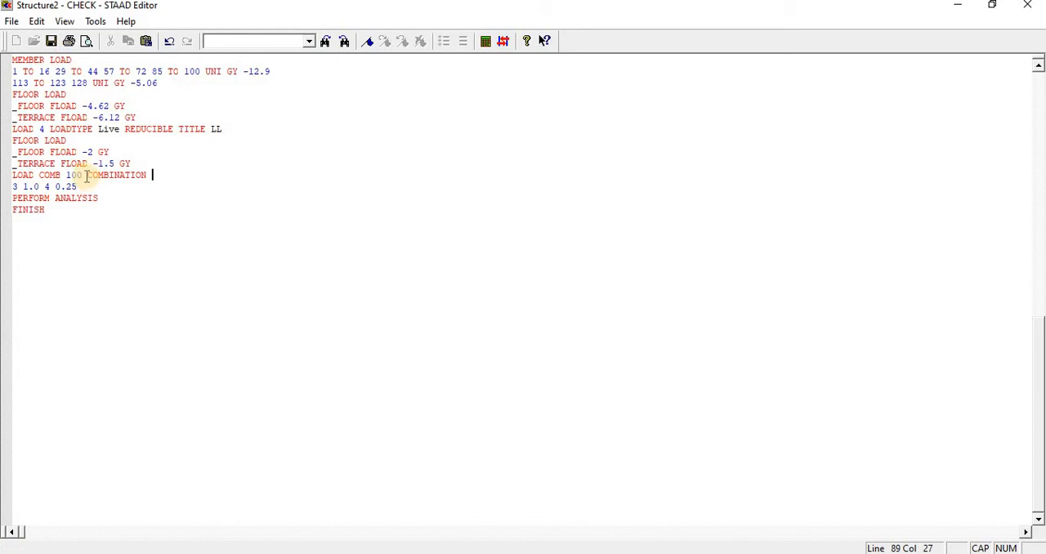
drag(87, 176, 183, 177)
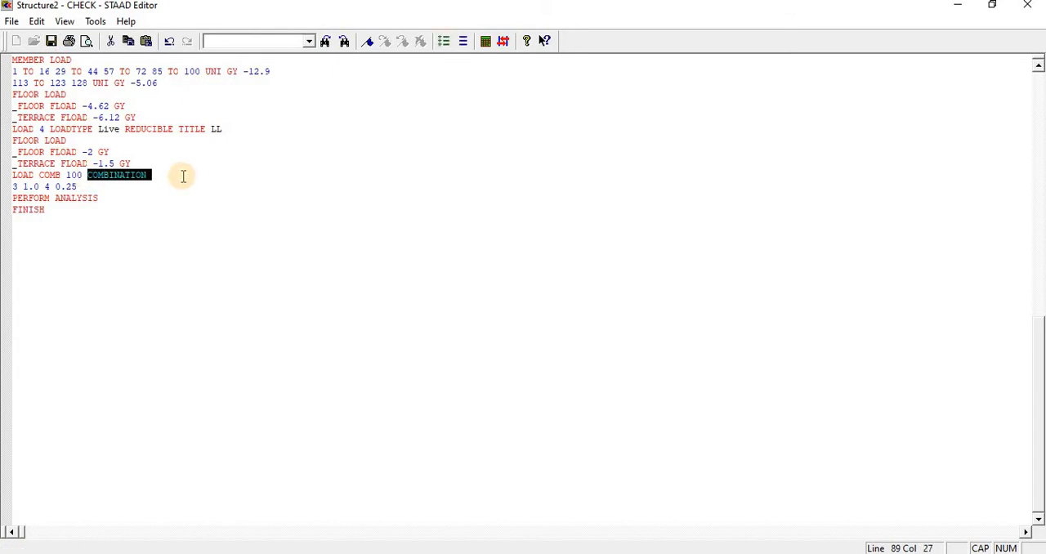
key(Delete)
click(51, 41)
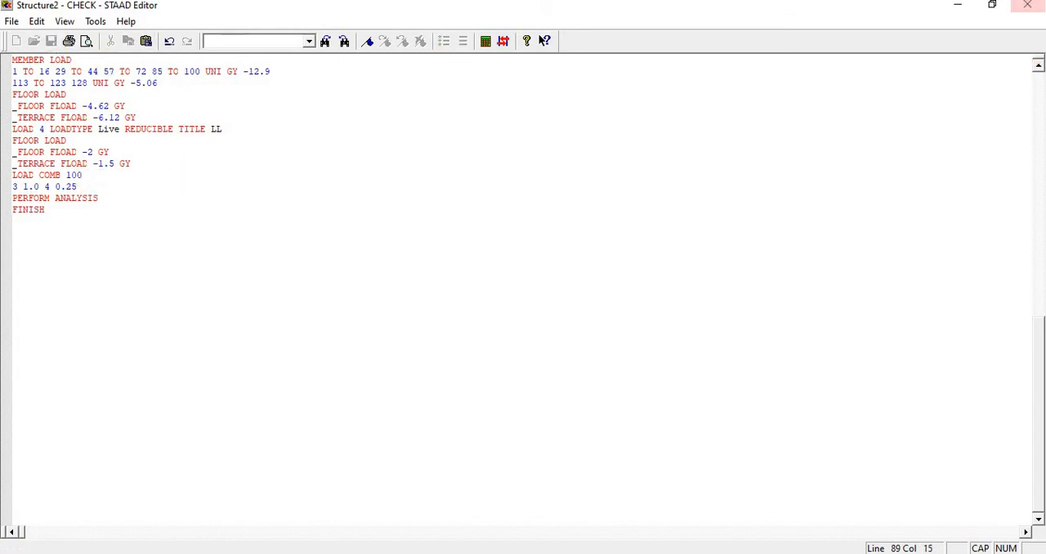
click(1027, 5)
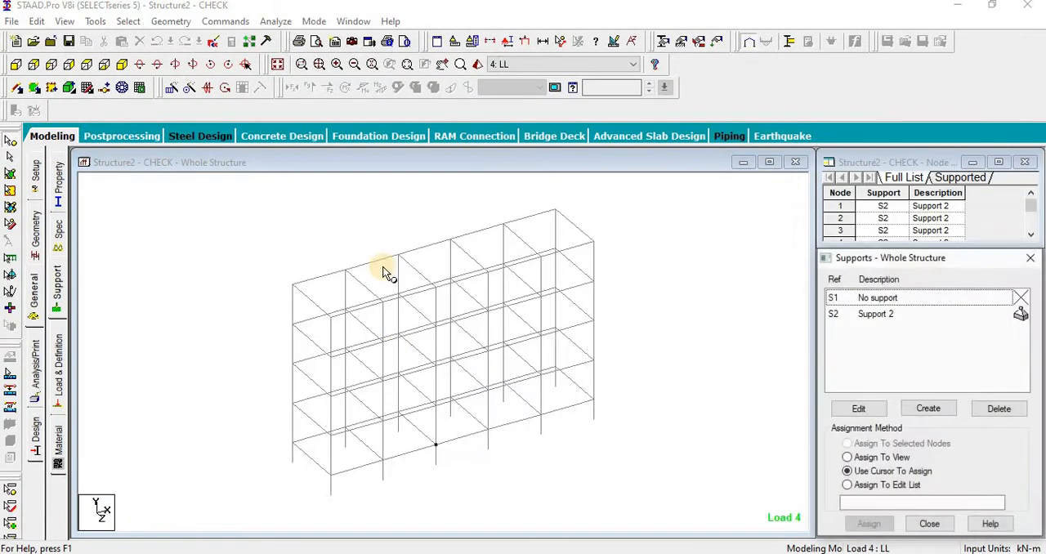
Step: Rerun the analysis with the untitled load combination and examine the error message in the output file
click(277, 21)
click(289, 38)
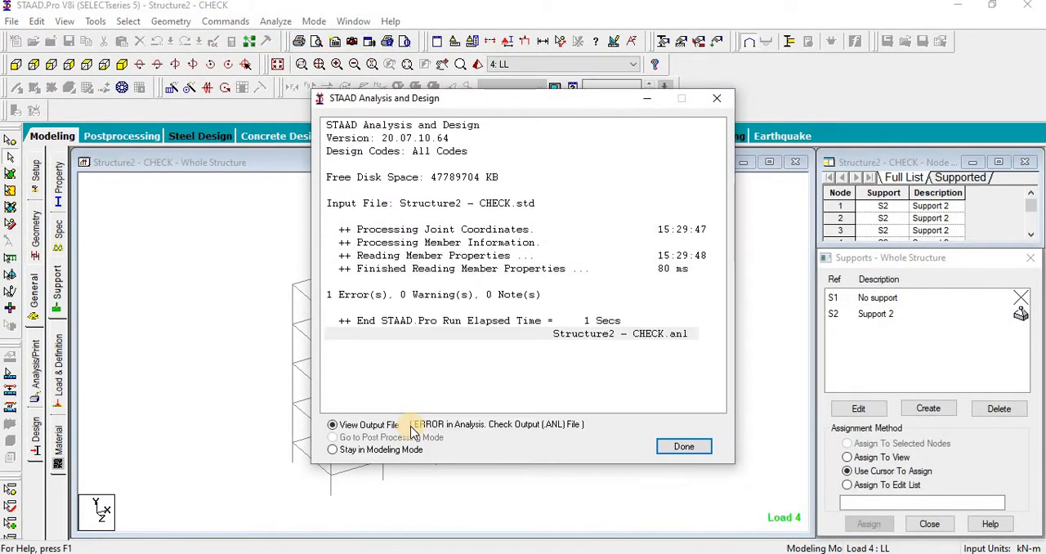
click(684, 447)
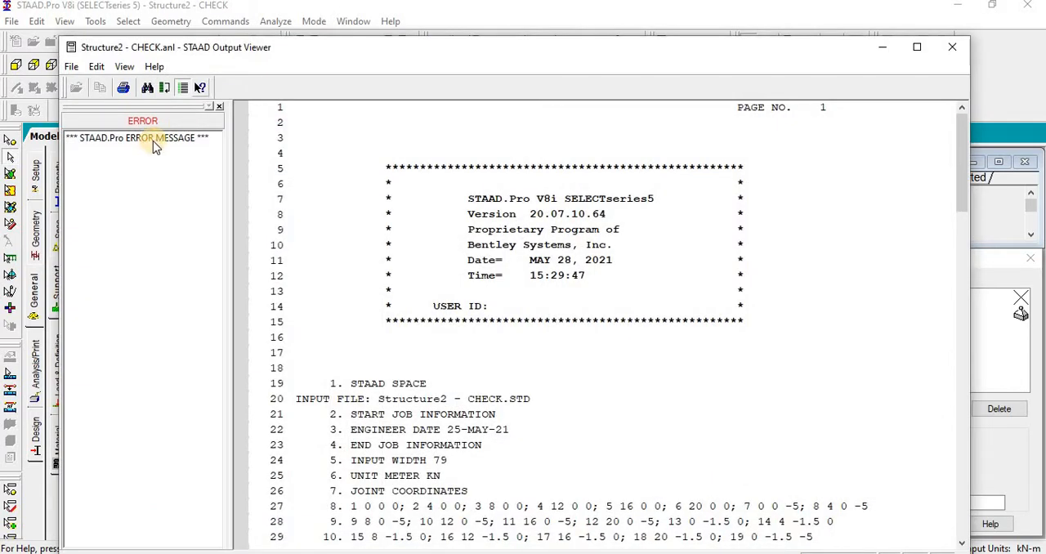
click(156, 141)
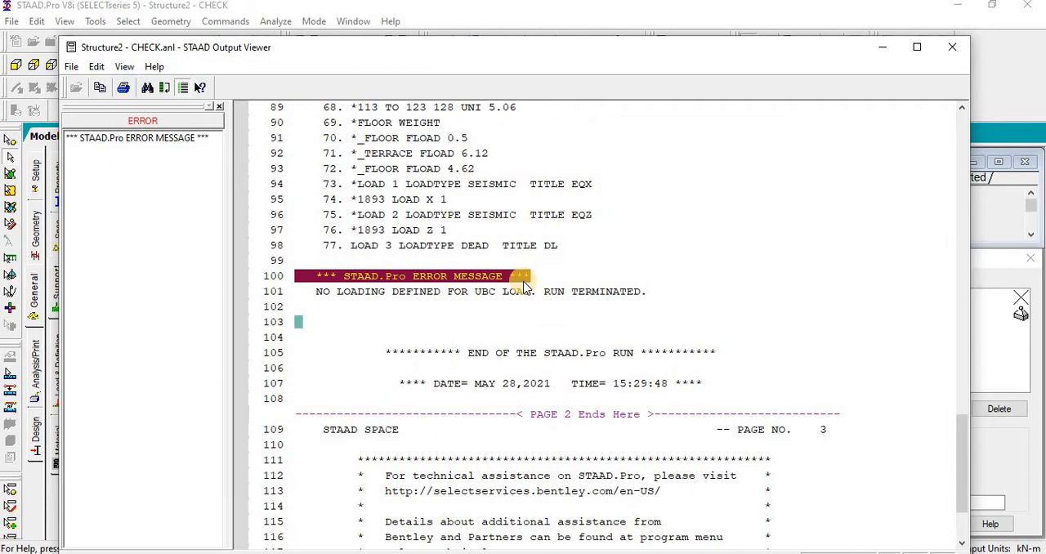
click(952, 47)
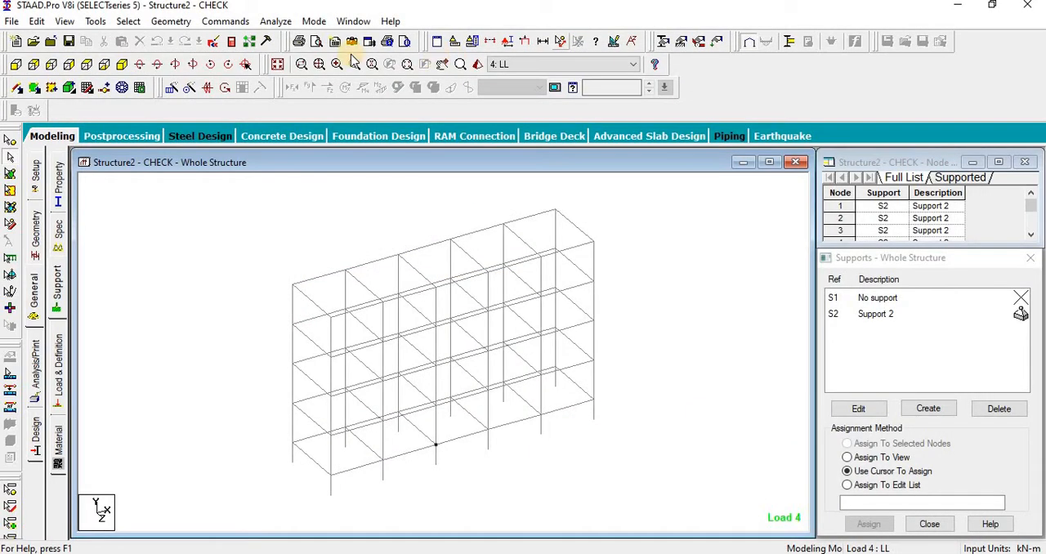
Step: Change the LOAD COMB 100 line in the input command file to LOAD COMBINATION 100 and save it
click(244, 92)
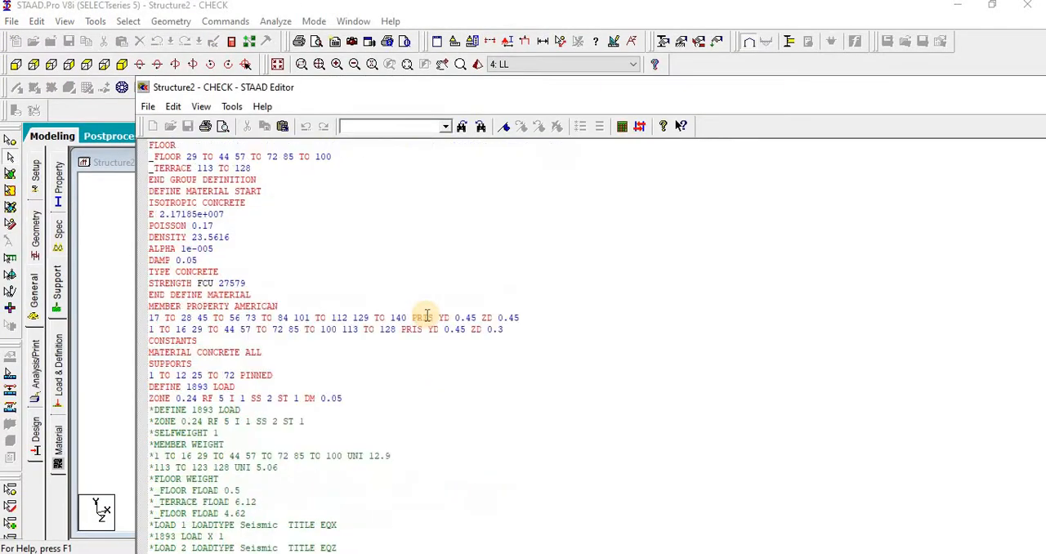
scroll(426, 316, down, 6)
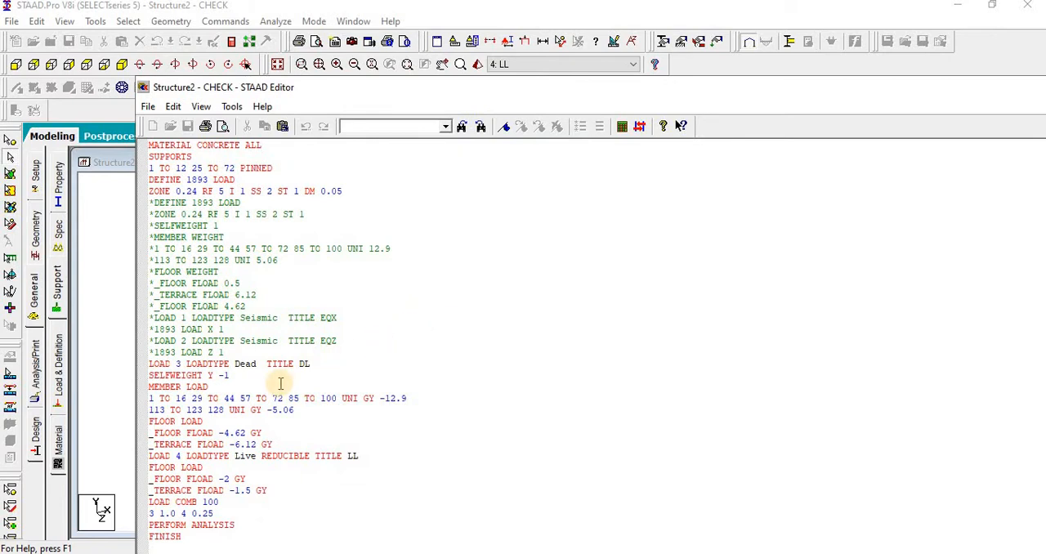
scroll(281, 383, down, 2)
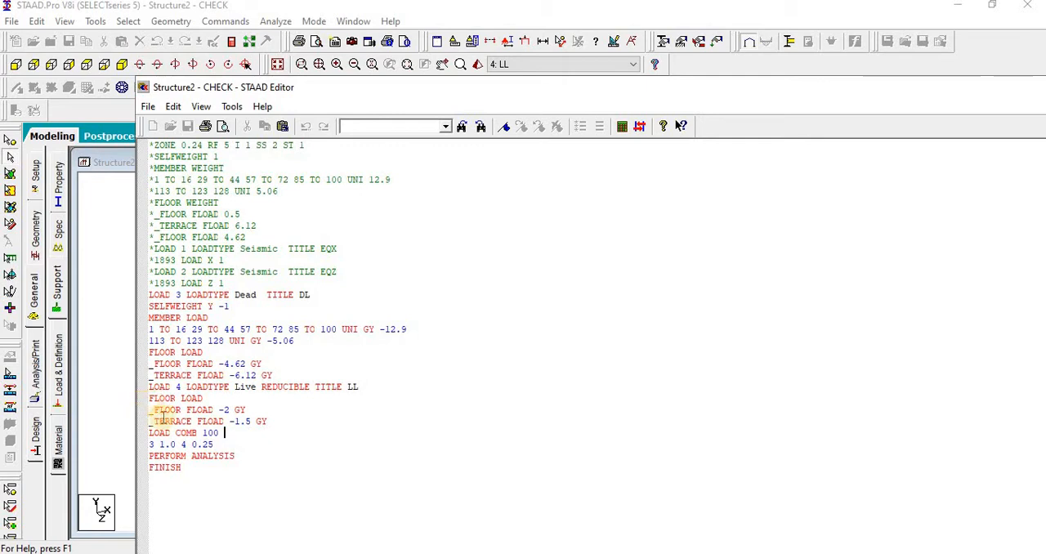
click(198, 433)
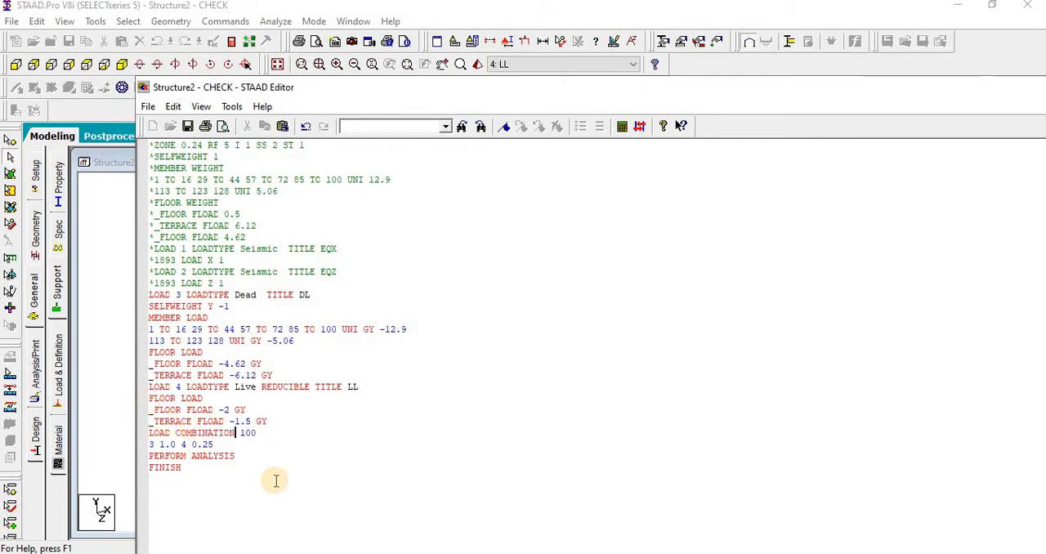
text(INATION)
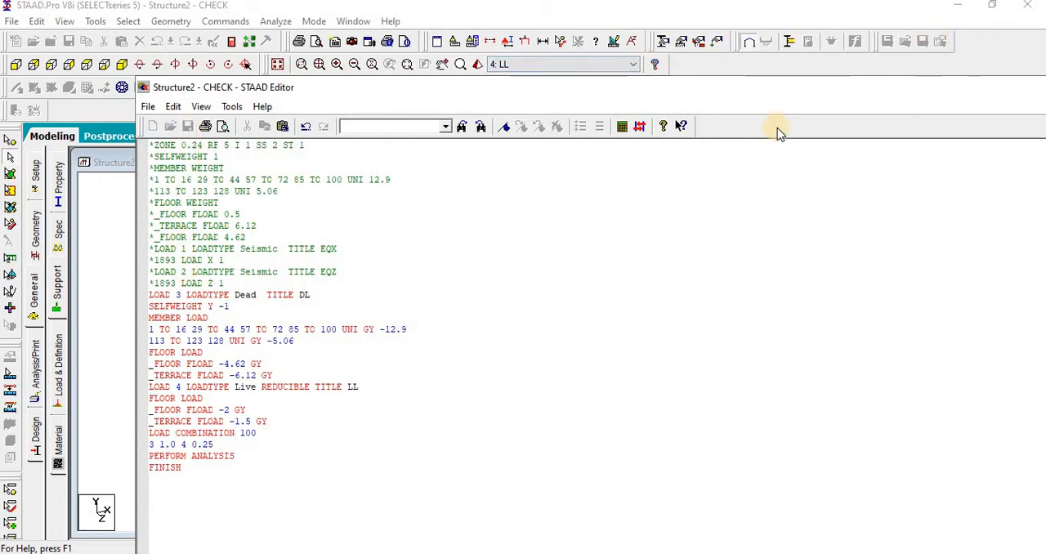
double_click(536, 90)
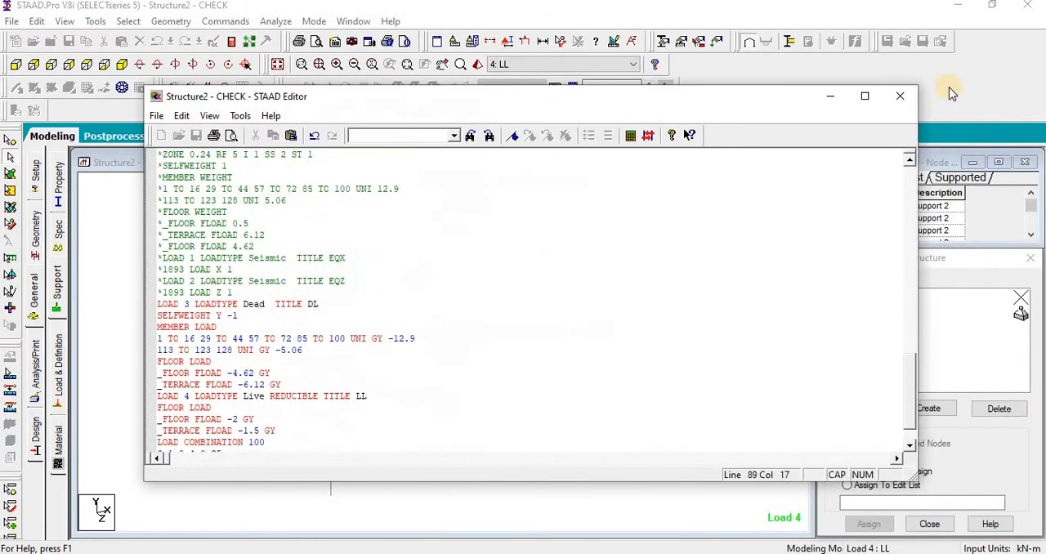
click(902, 97)
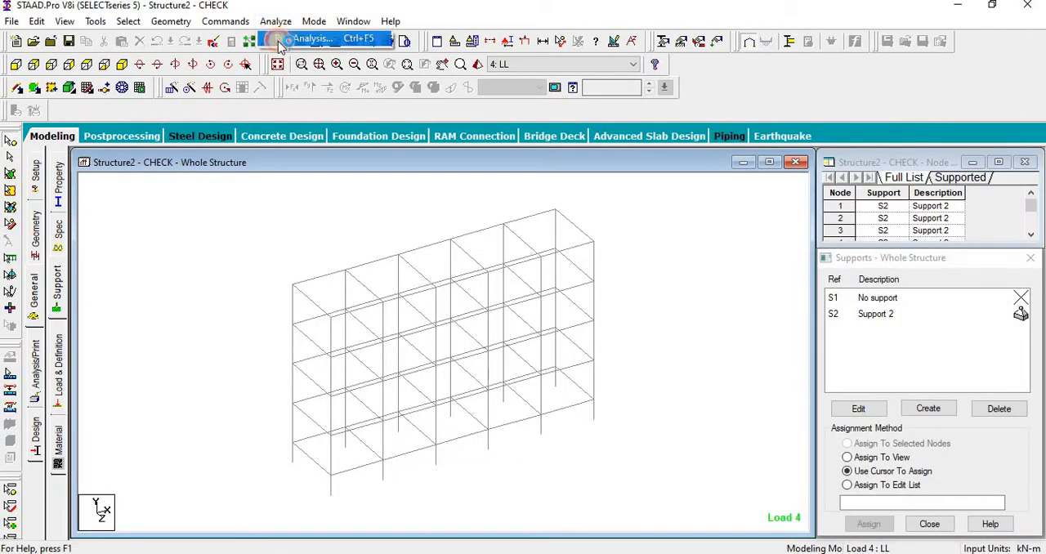
Step: Rerun the analysis with the LOAD COMBINATION 100 wording and check its output file for errors
click(278, 41)
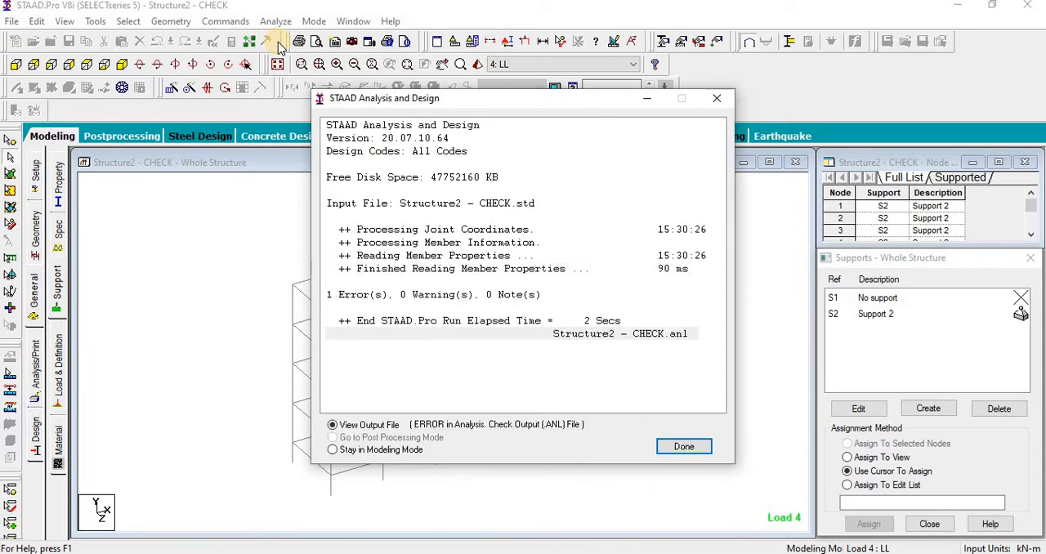
click(683, 449)
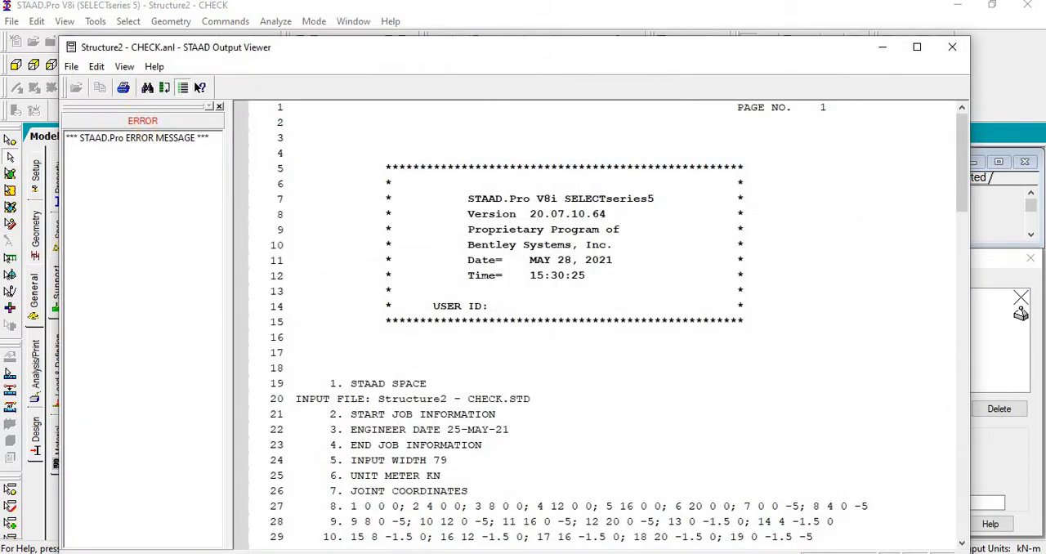
click(950, 53)
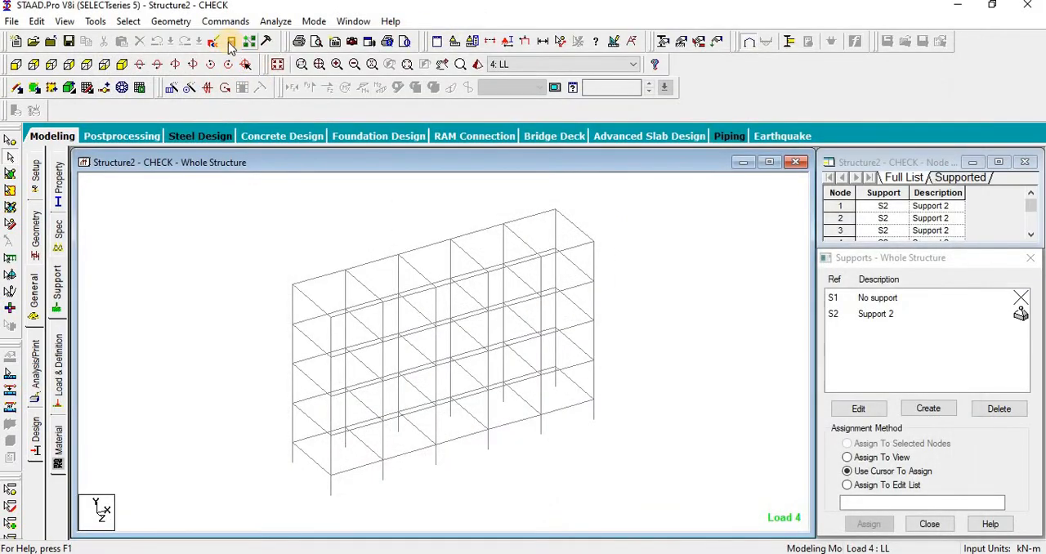
Step: Delete DM 0.05 from the active ZONE line under DEFINE 1893 LOAD in the input command file and save it
click(482, 304)
scroll(562, 373, down, 13)
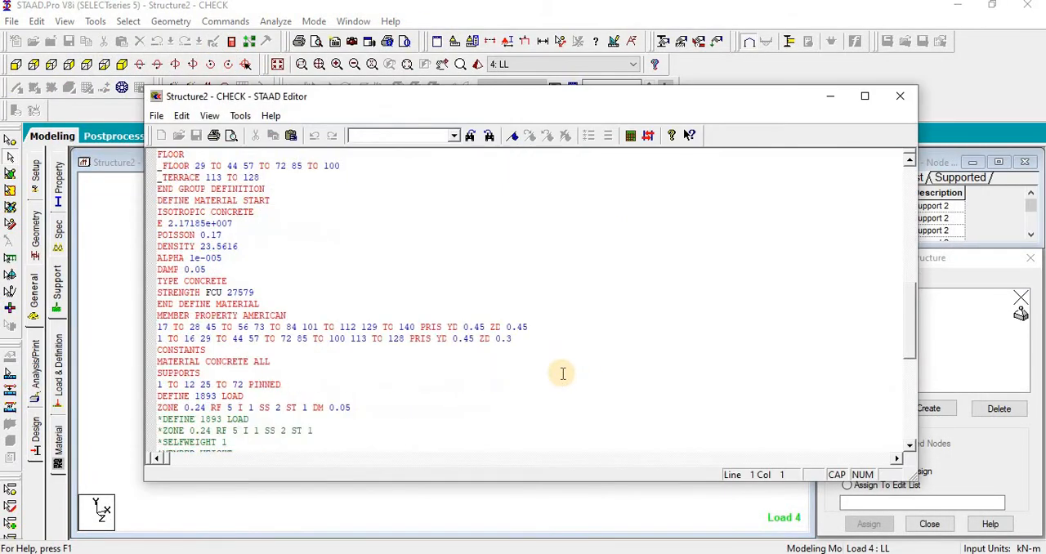
scroll(563, 373, down, 2)
drag(313, 338, 356, 340)
key(Delete)
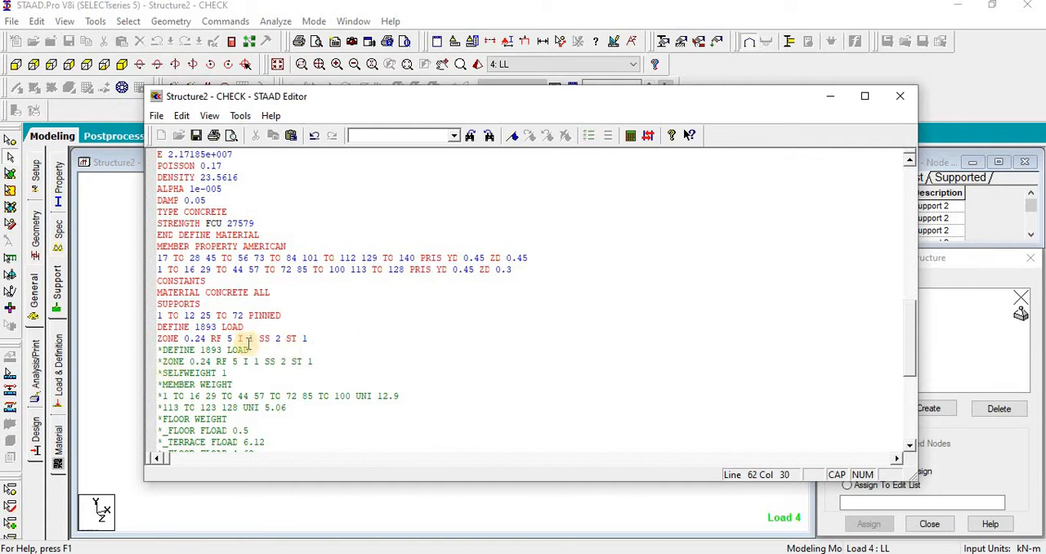
click(195, 137)
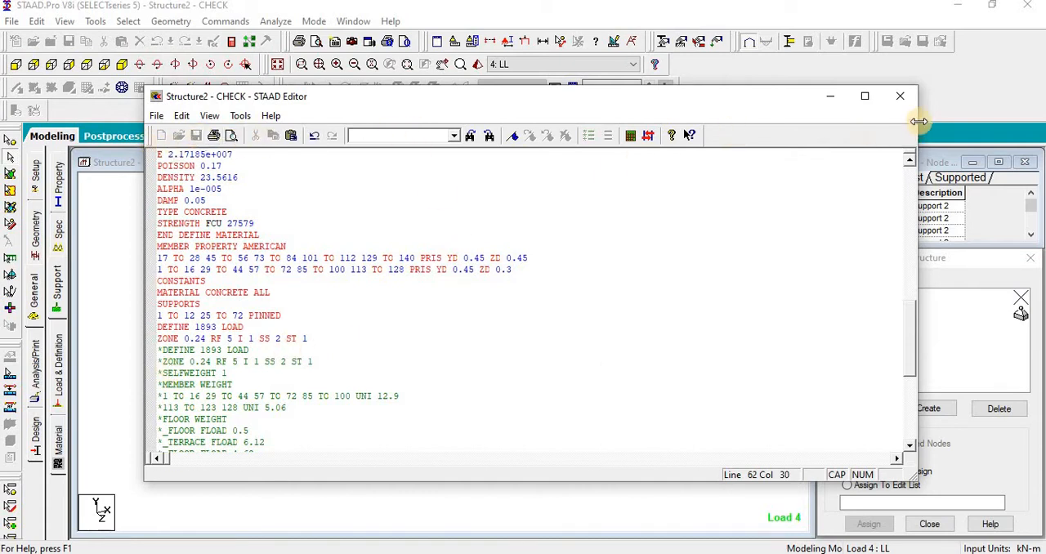
click(899, 95)
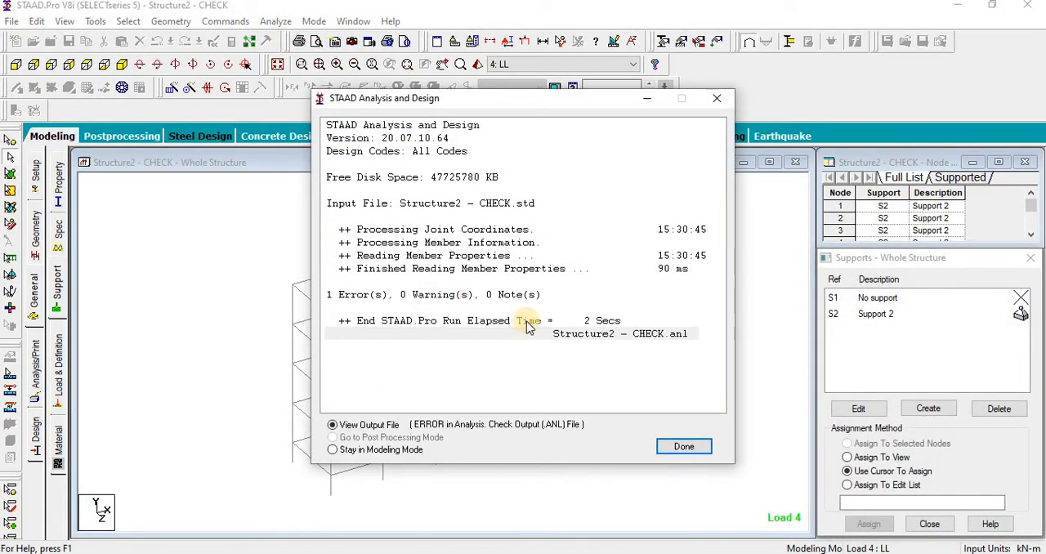
Step: Open the analysis output file and examine its STAAD.Pro error message
click(681, 448)
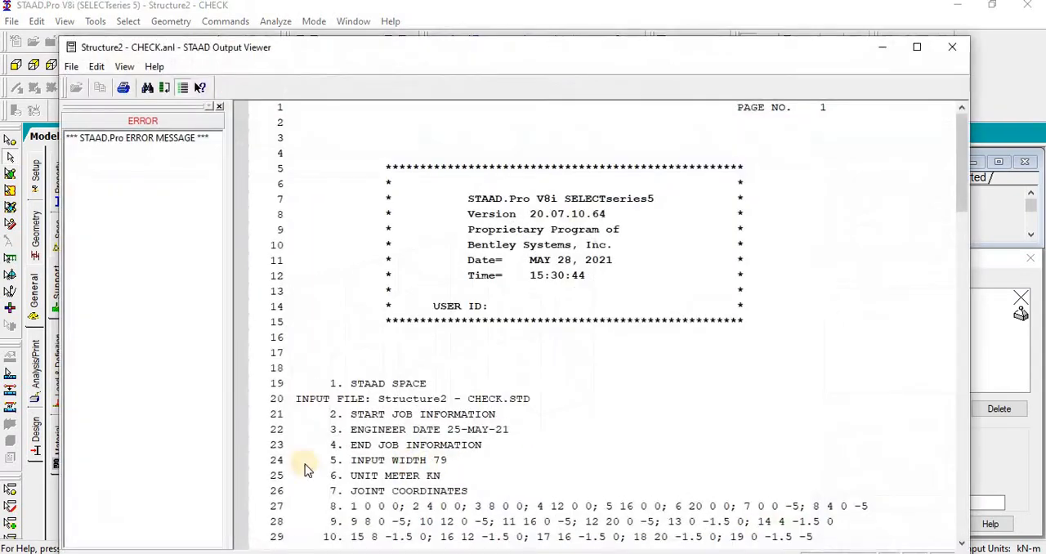
click(190, 140)
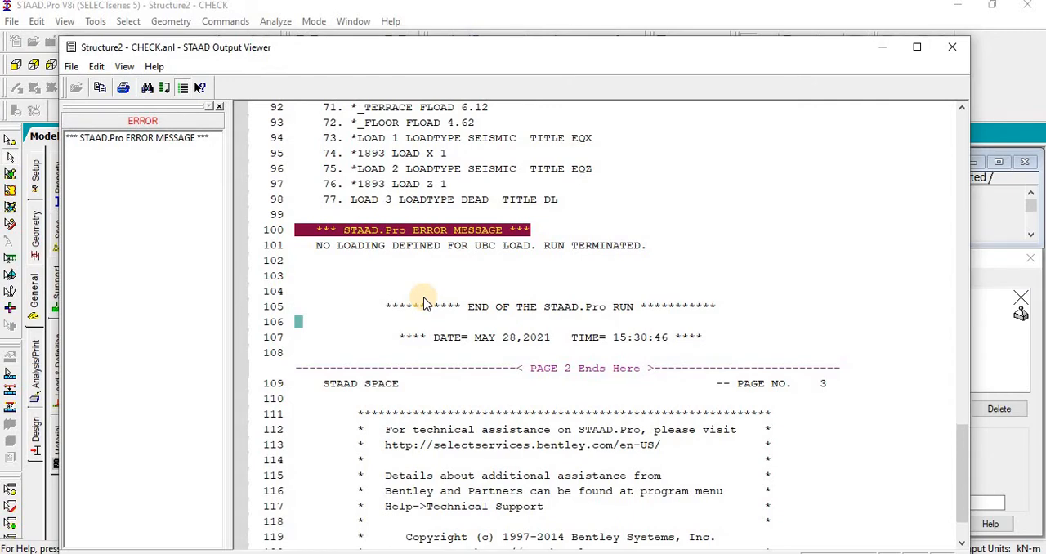
click(952, 50)
Step: Comment out the active DEFINE 1893 LOAD and ZONE 0.24 lines in the input command file and save it
click(210, 43)
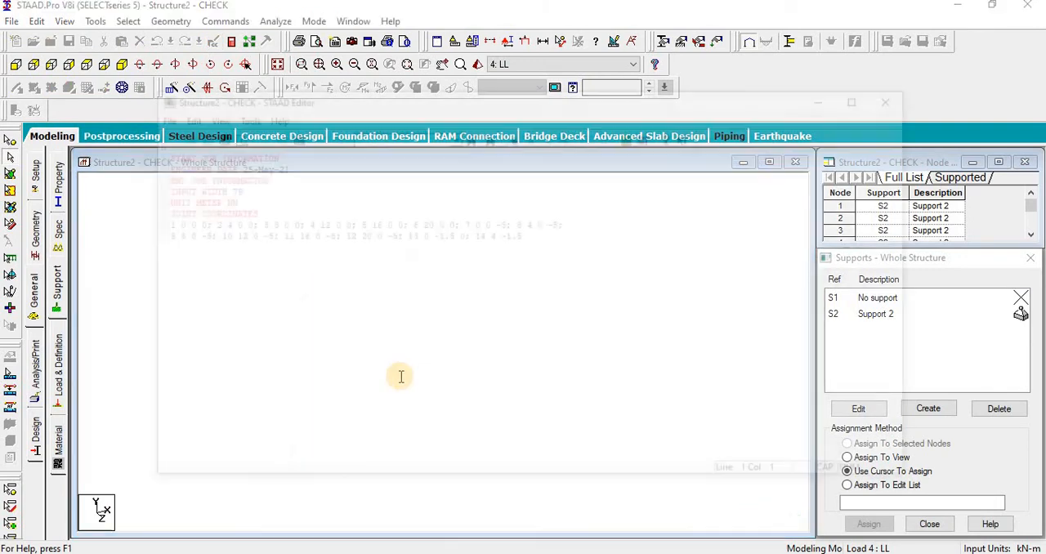
scroll(401, 377, down, 4)
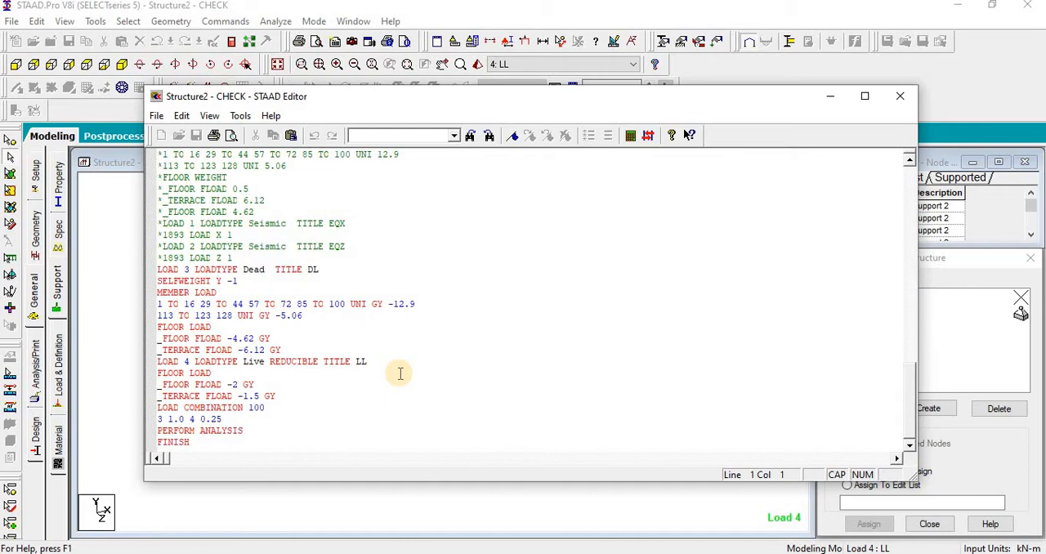
scroll(400, 377, down, 1)
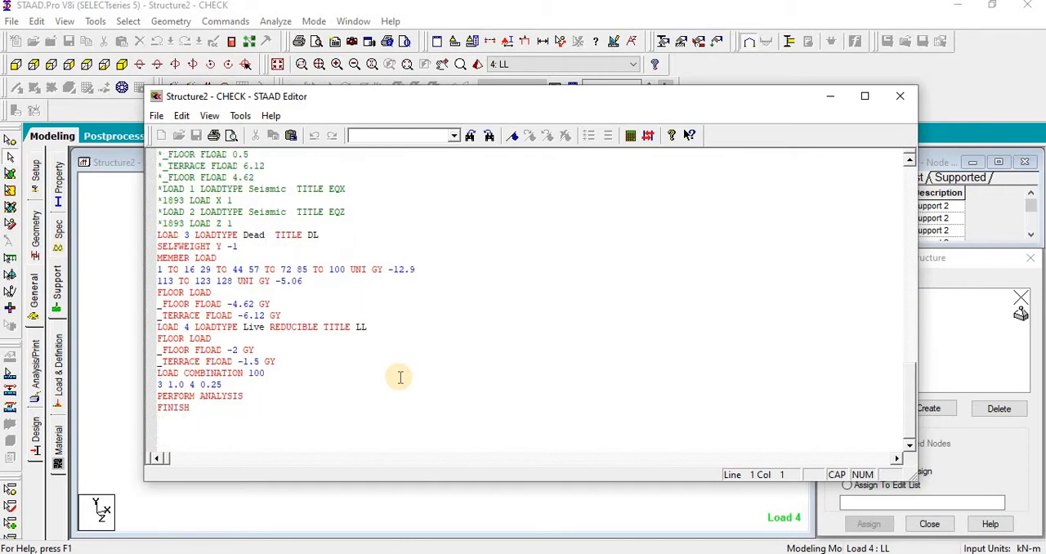
scroll(400, 377, down, 2)
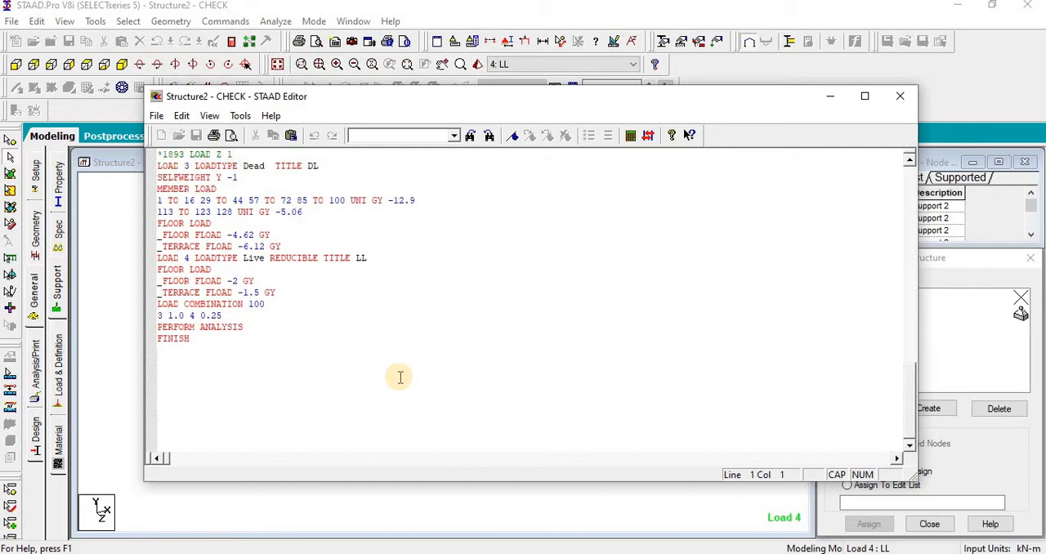
scroll(400, 377, up, 2)
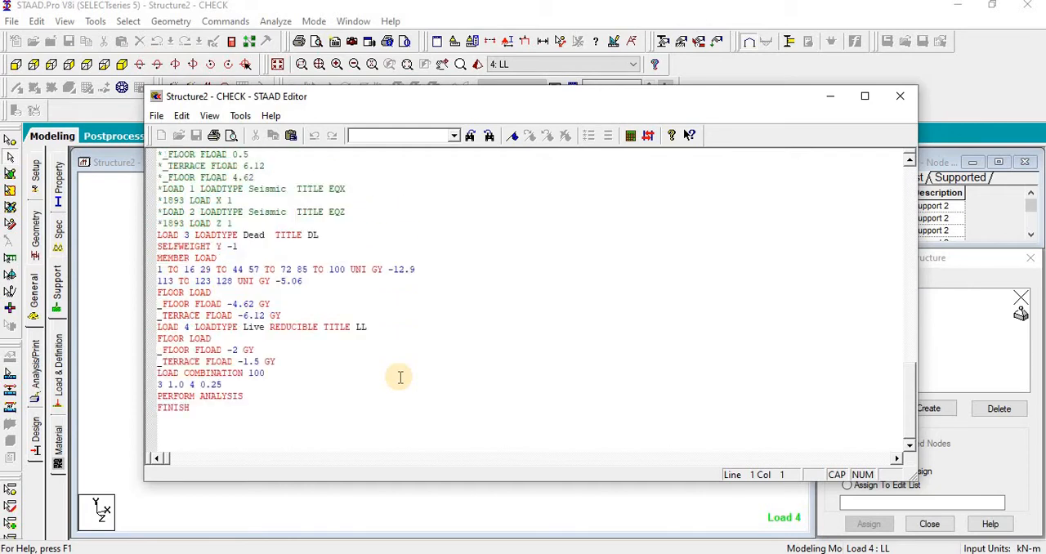
scroll(400, 377, up, 3)
scroll(400, 376, up, 2)
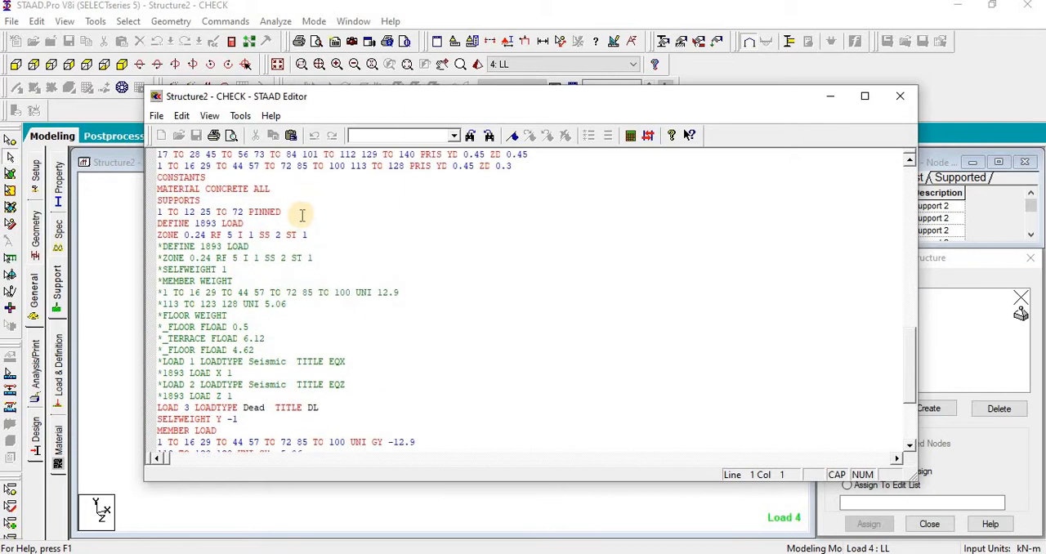
drag(313, 234, 229, 223)
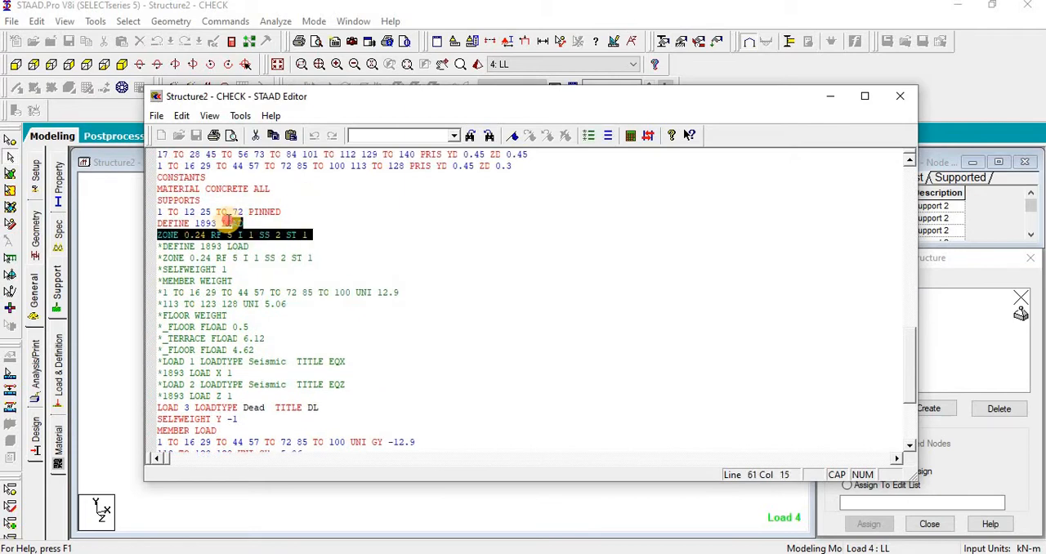
click(588, 135)
click(196, 136)
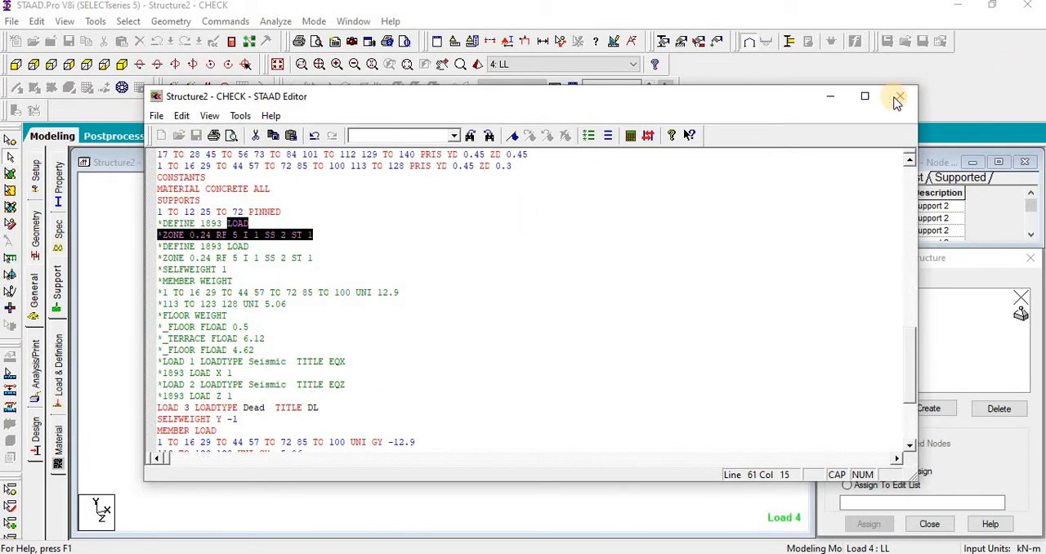
click(900, 97)
Step: Rerun the analysis with the seismic definition commented out and stay in modeling mode
click(276, 21)
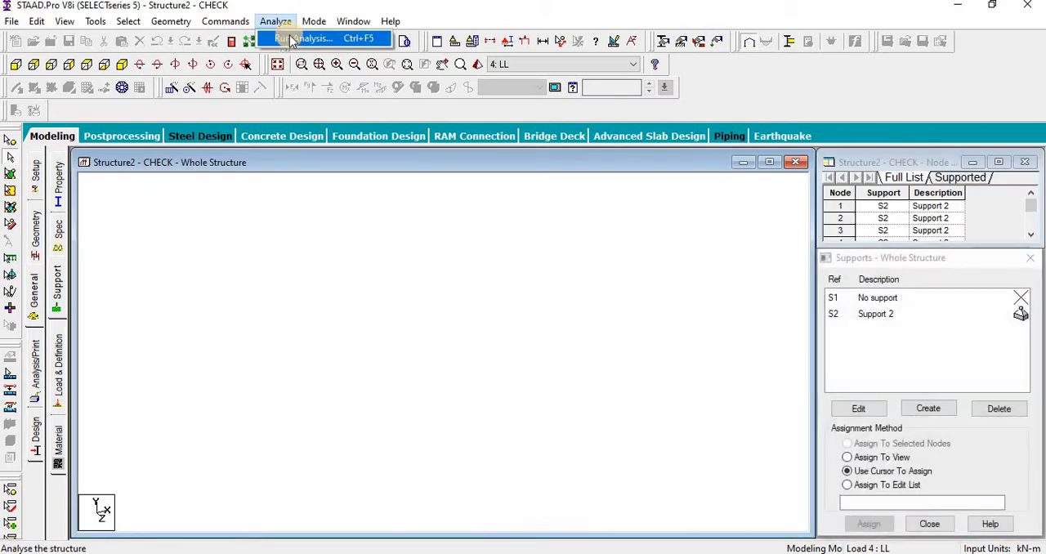
click(278, 38)
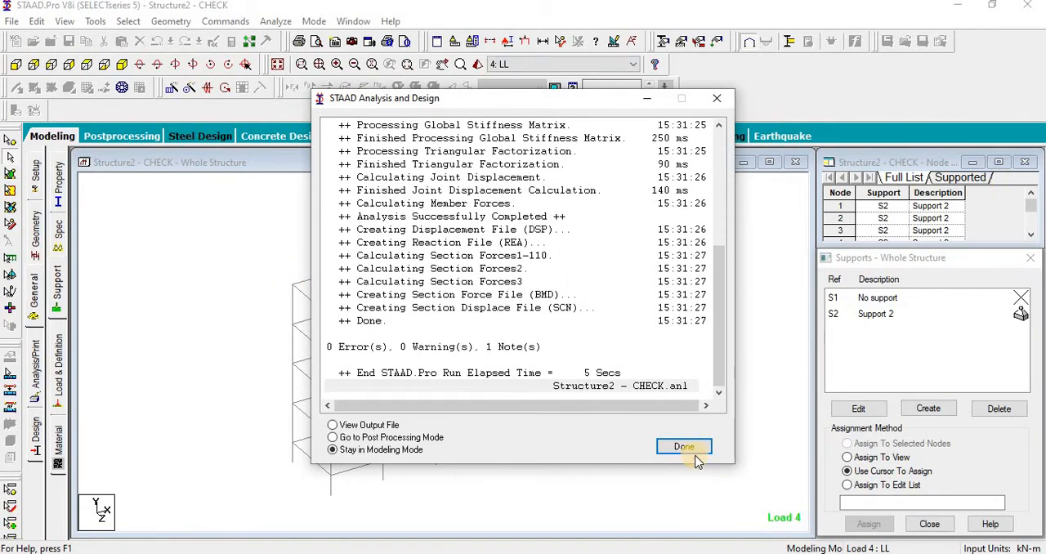
click(684, 447)
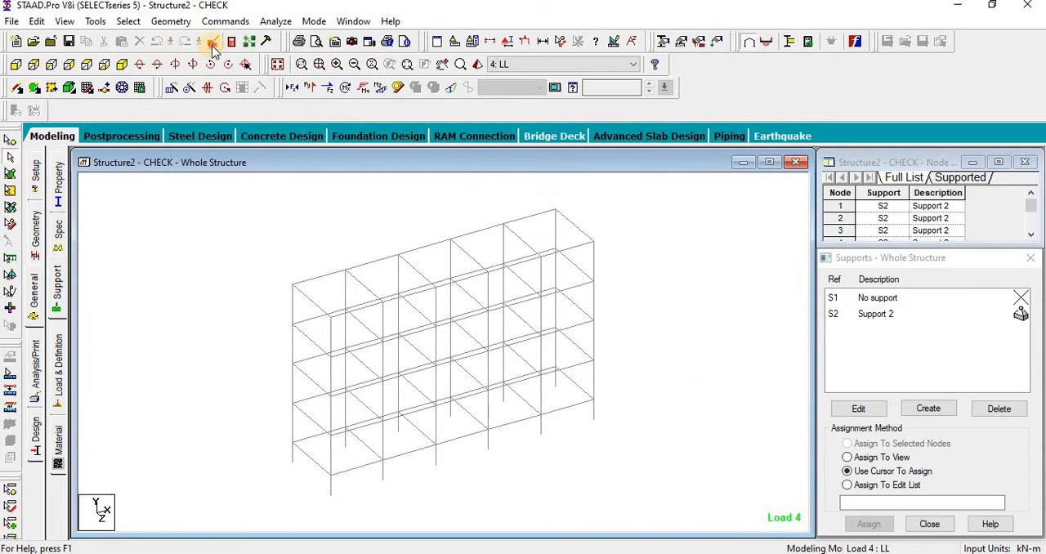
Step: Review the supports, commented-out seismic definitions and load cases in the input command file
scroll(507, 308, down, 17)
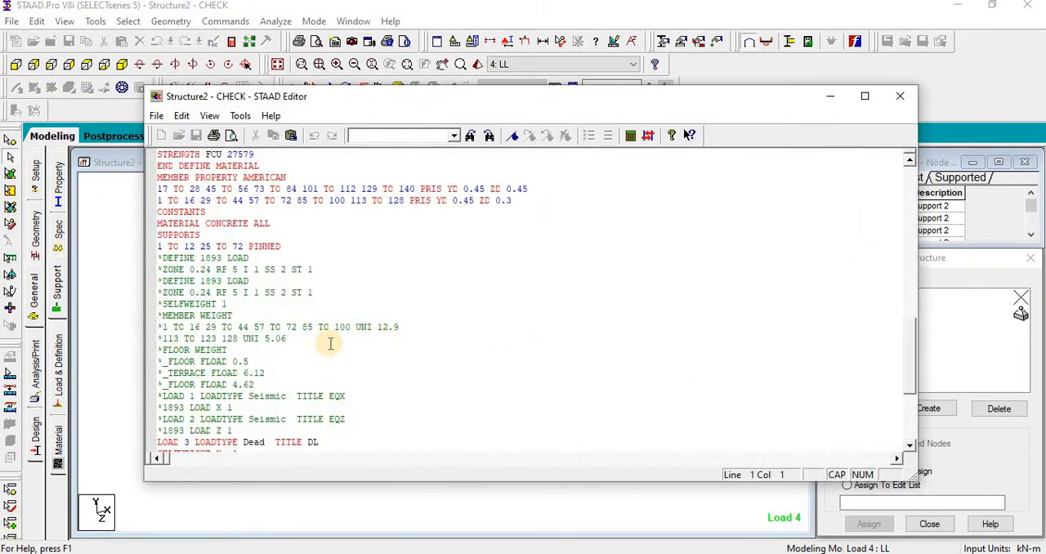
scroll(311, 398, down, 2)
scroll(311, 400, up, 5)
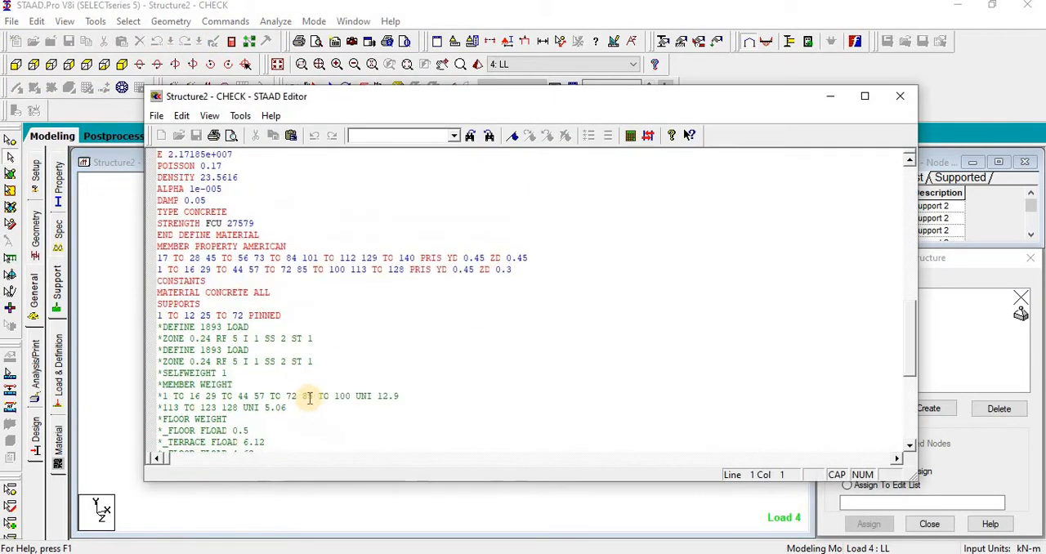
scroll(291, 347, down, 7)
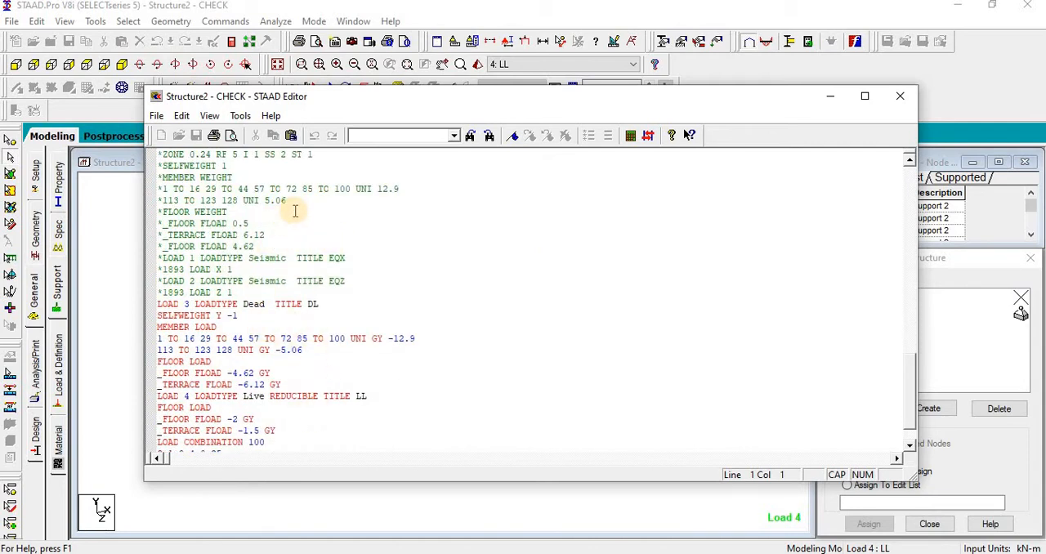
scroll(294, 213, up, 4)
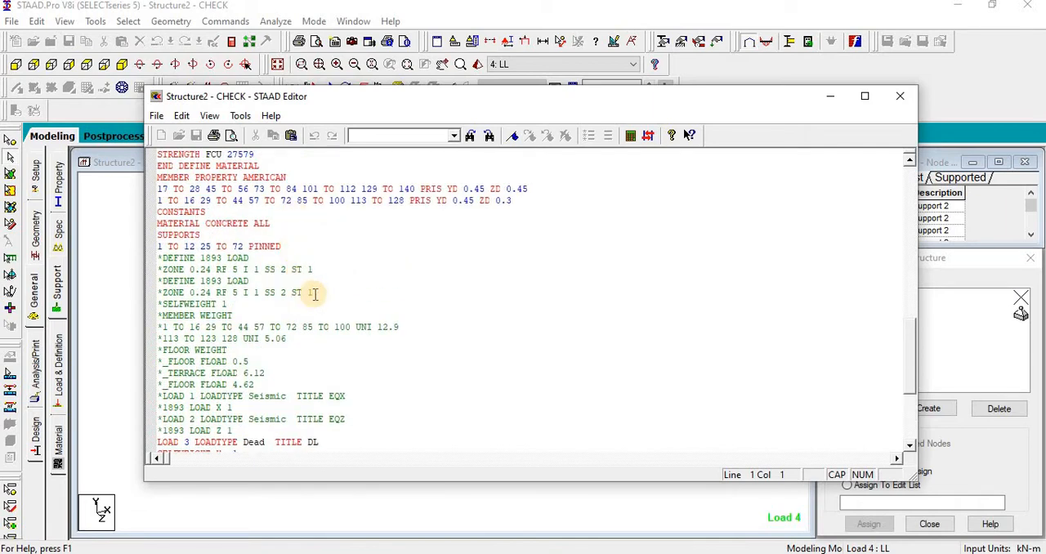
click(899, 96)
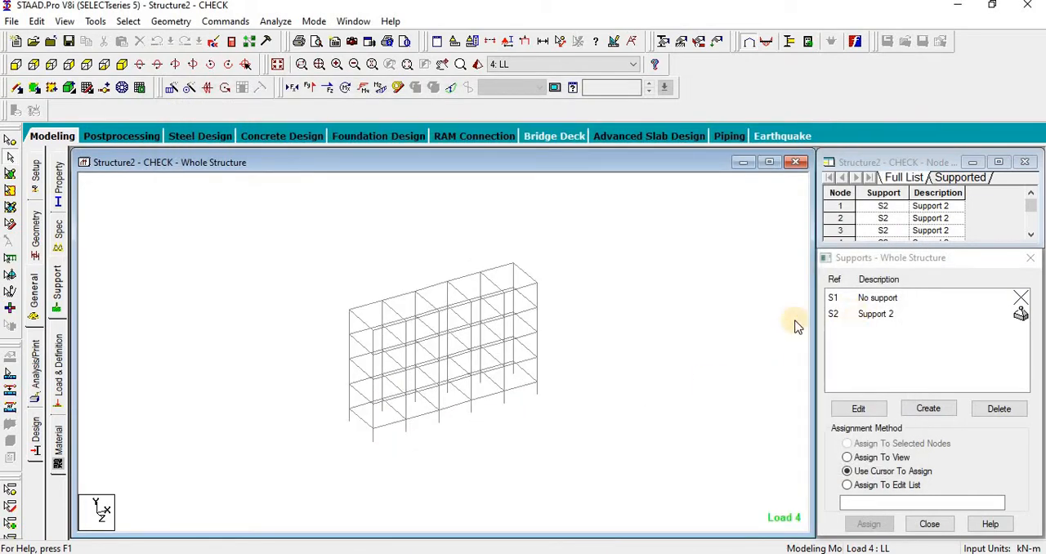
Step: Close the Supports window and open the node details of base node 7
middle_drag(565, 331, 516, 339)
click(996, 271)
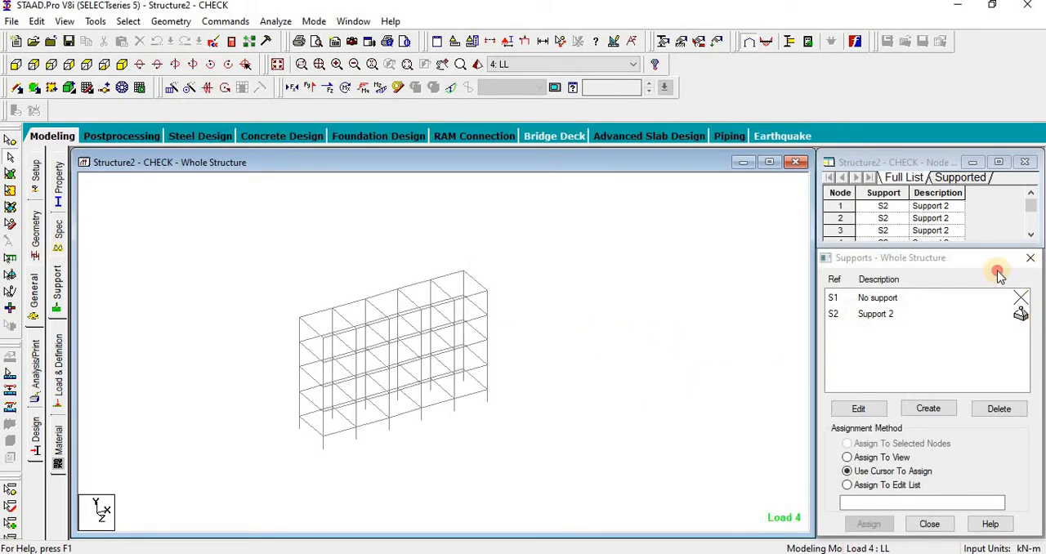
click(1030, 257)
click(10, 140)
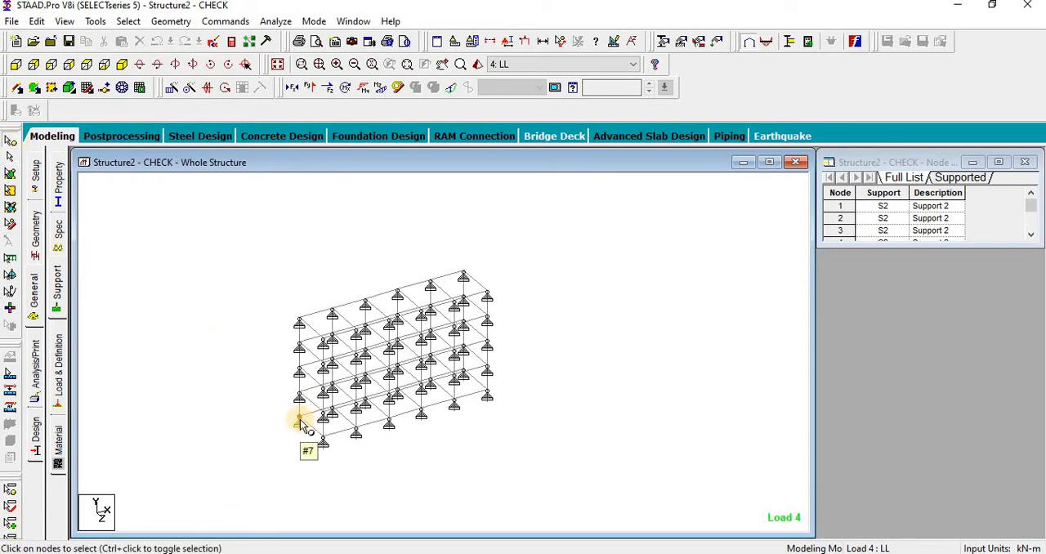
double_click(301, 424)
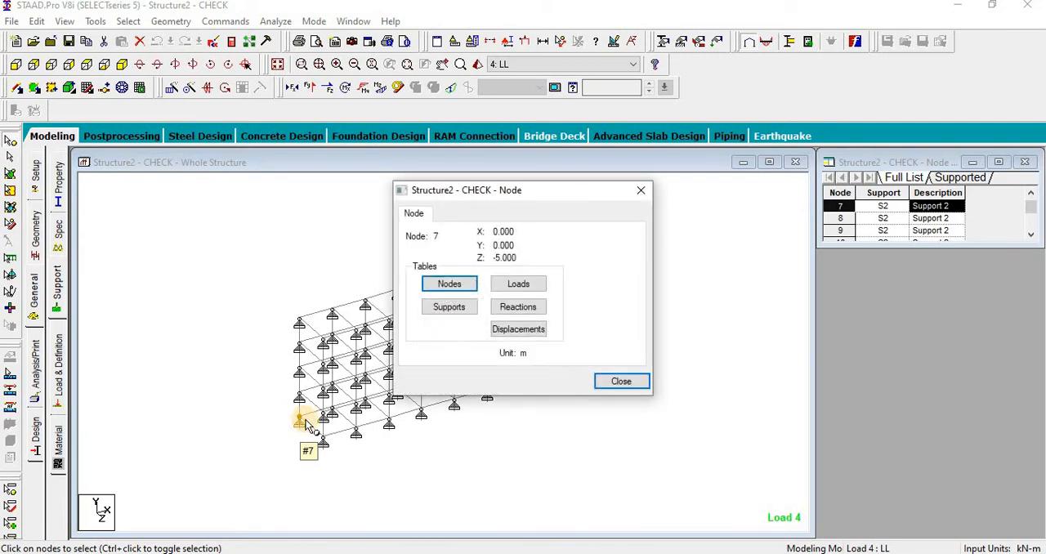
Step: Show the support reactions table for load case 100 only, excluding 3 DL and 4 LL from the results
click(527, 315)
drag(546, 292, 544, 276)
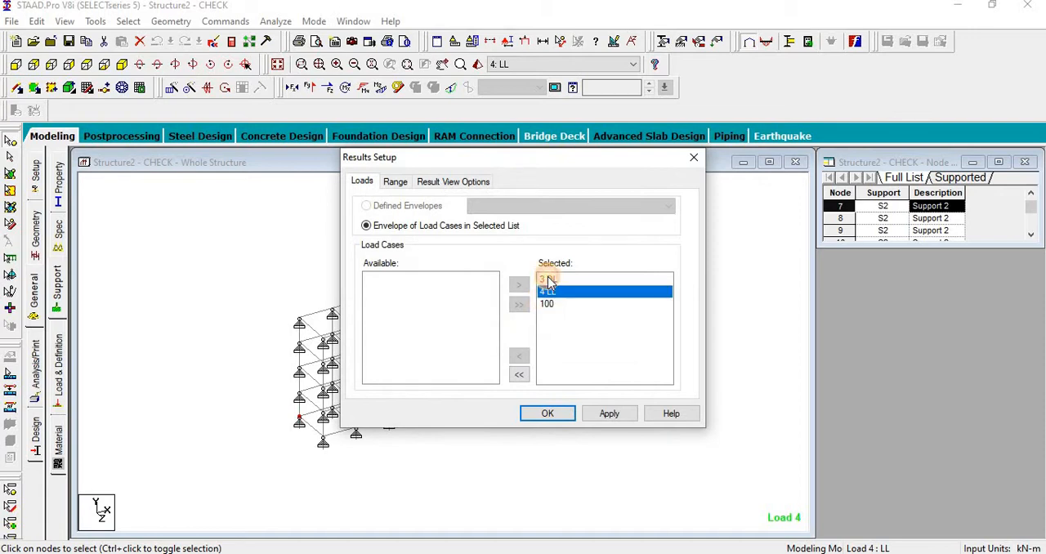
click(519, 355)
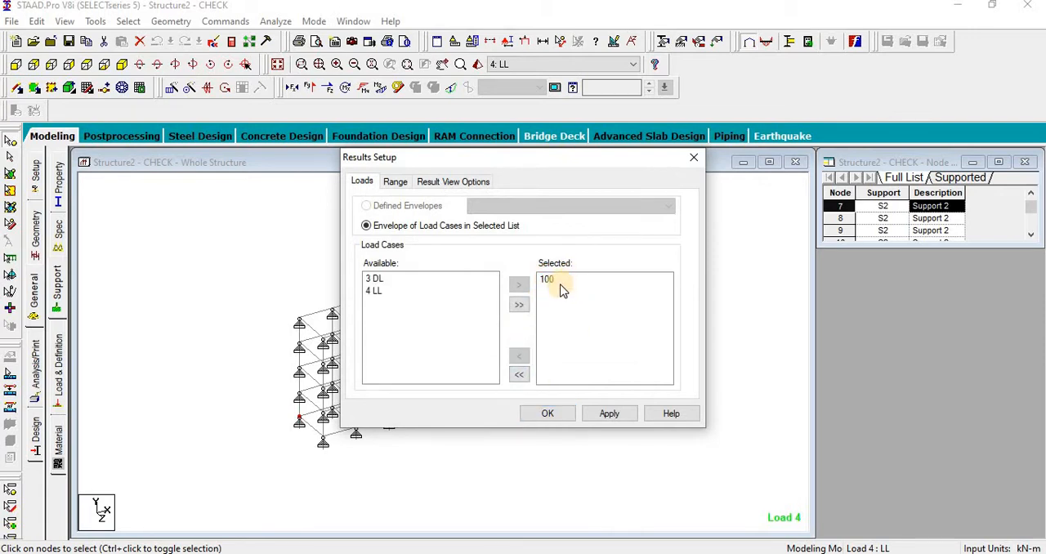
click(547, 415)
click(630, 380)
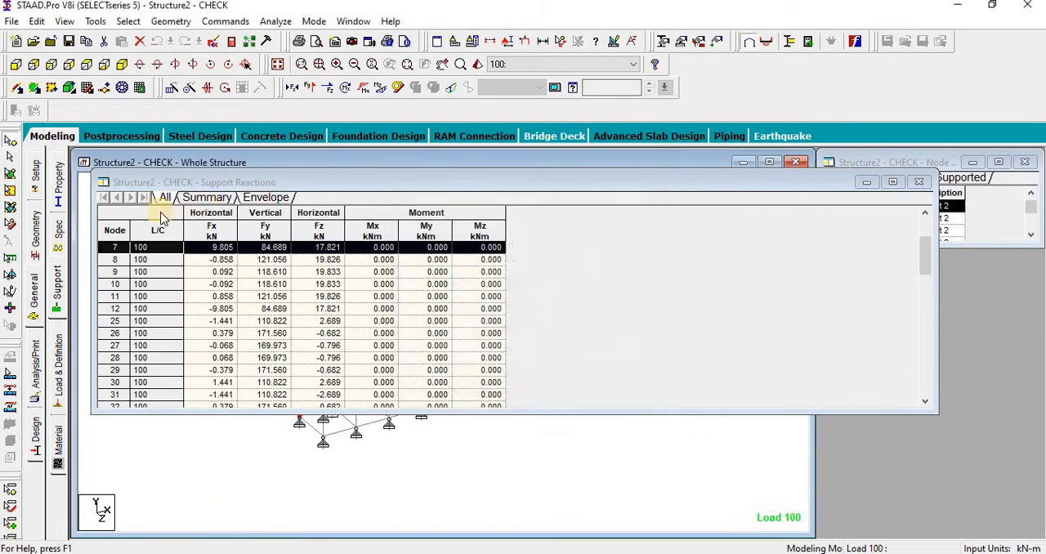
Step: Copy the entire support reactions table for load case 100
click(106, 207)
click(107, 208)
right_click(109, 207)
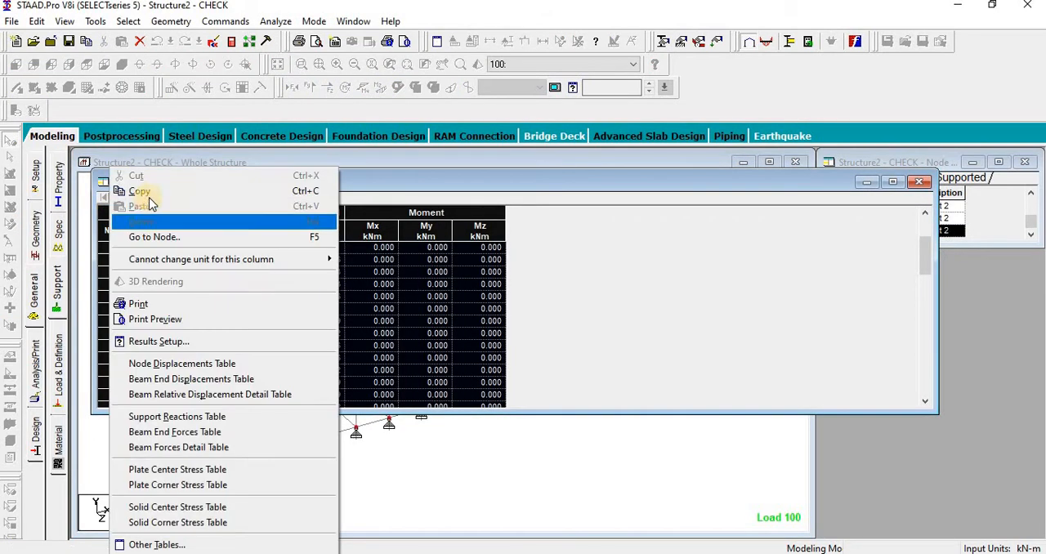
click(139, 193)
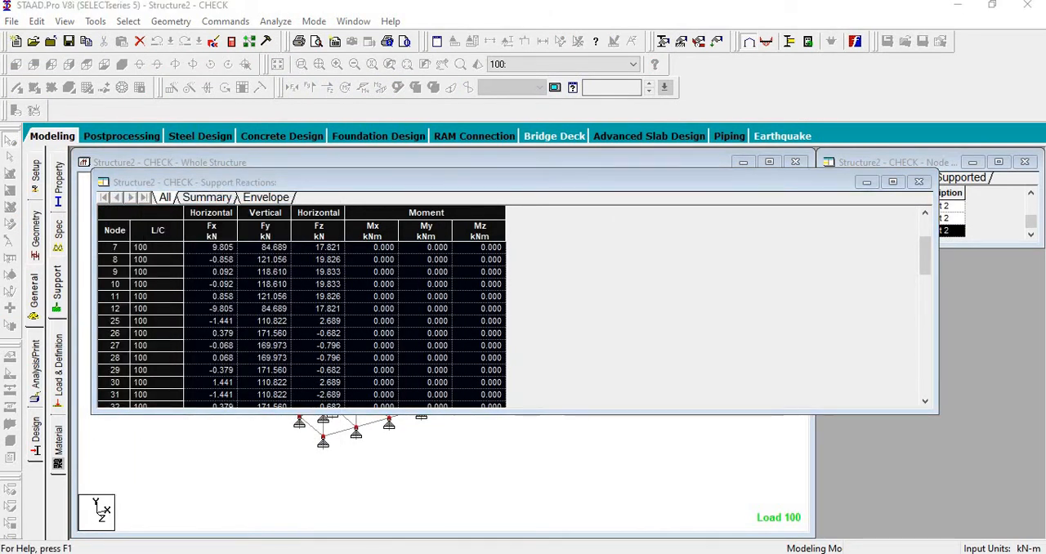
Step: Paste the copied reactions at cell A1 of a new Excel workbook and delete the Fx column
key(super+s)
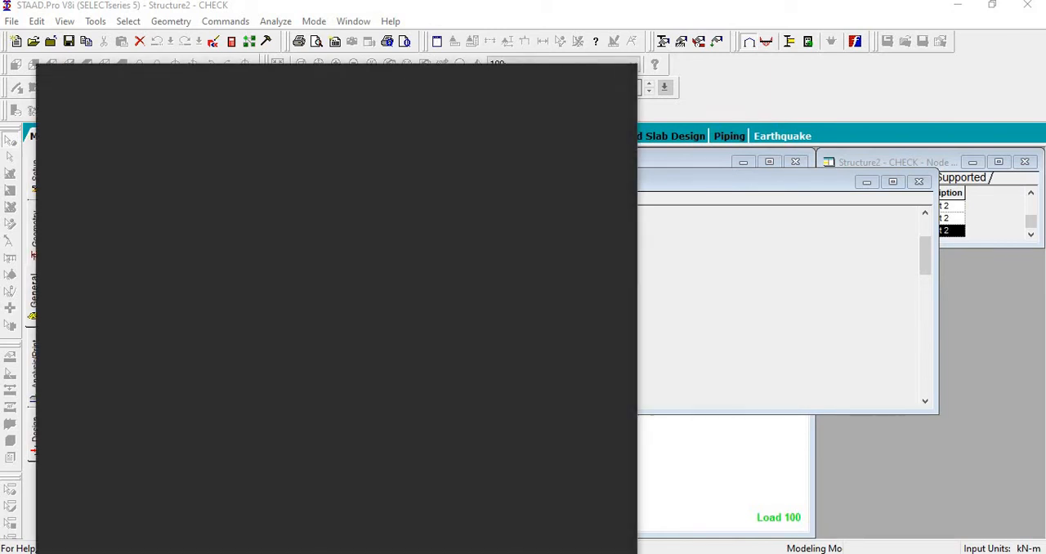
text(EX)
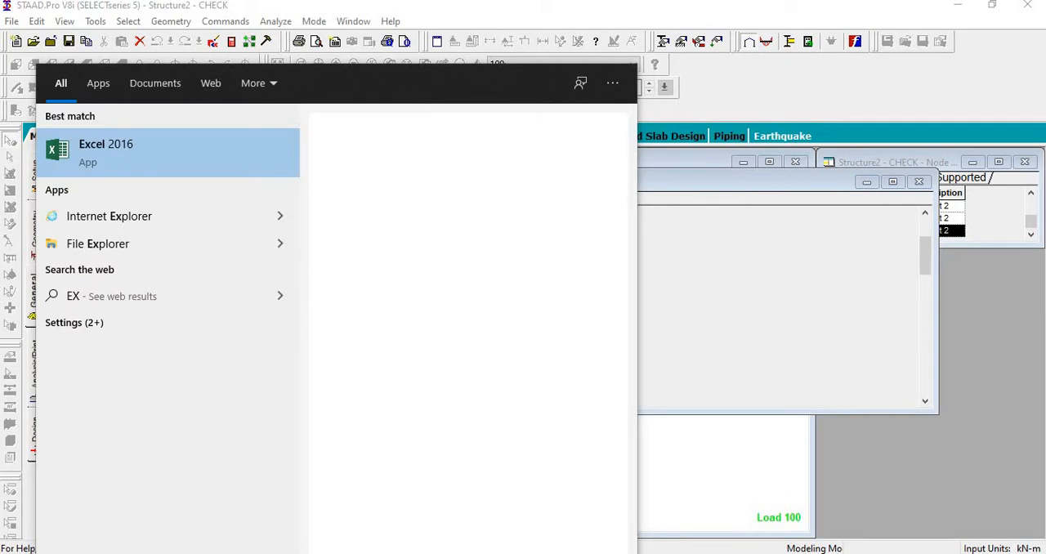
key(Return)
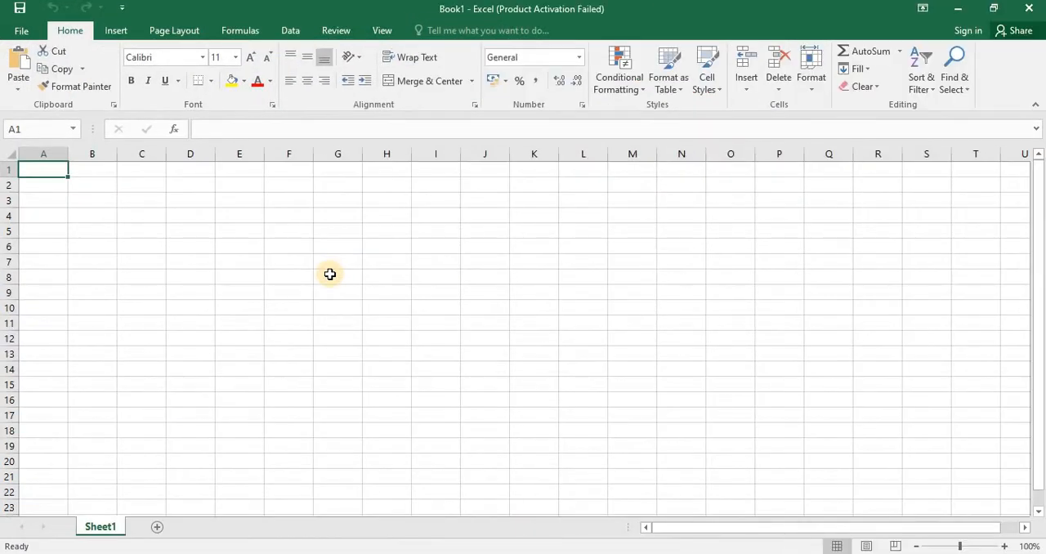
key(ctrl+v)
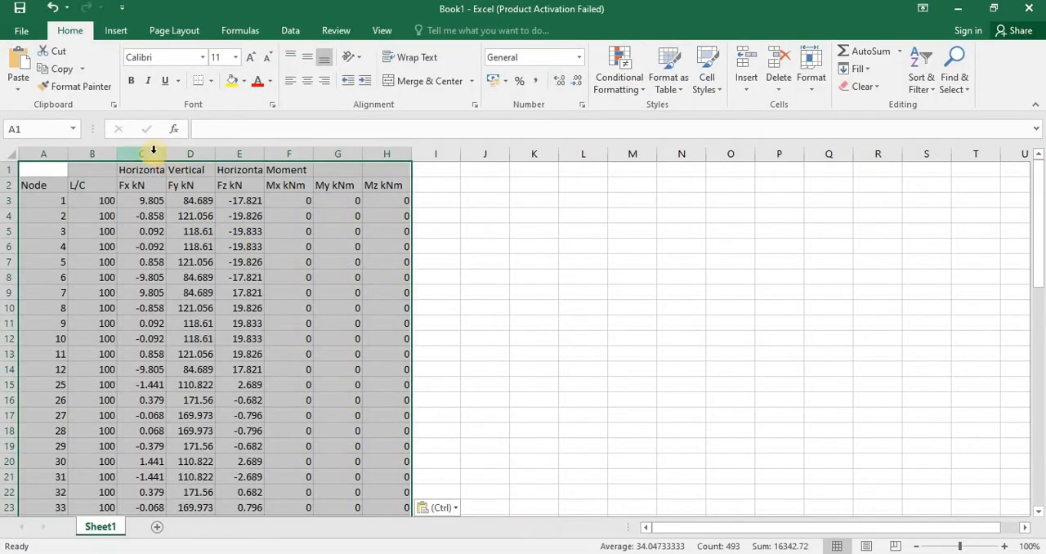
right_click(154, 152)
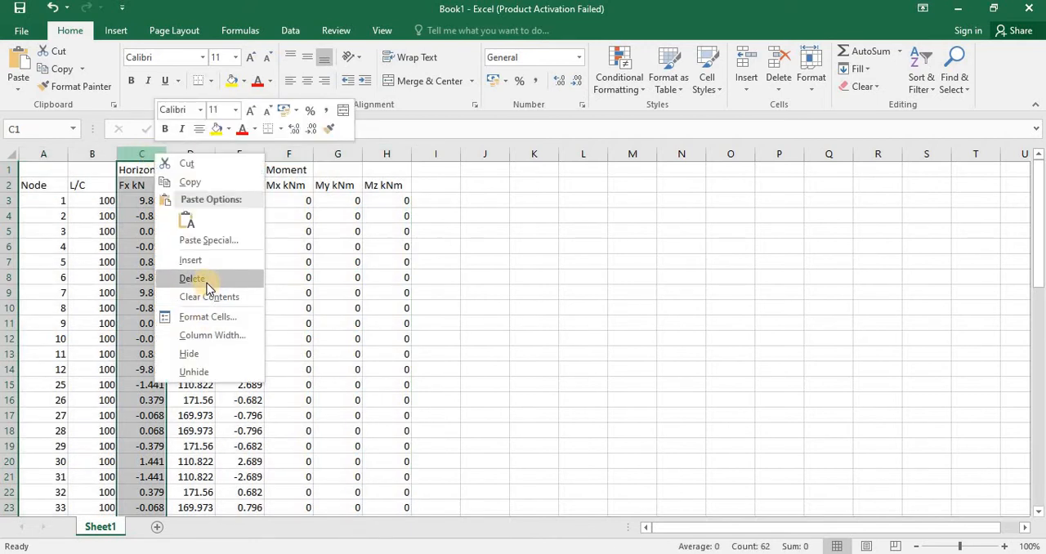
click(206, 281)
Step: Replace the L/C values for all nodes in column B with WEIGHT, from B3 down to the last node row
click(96, 200)
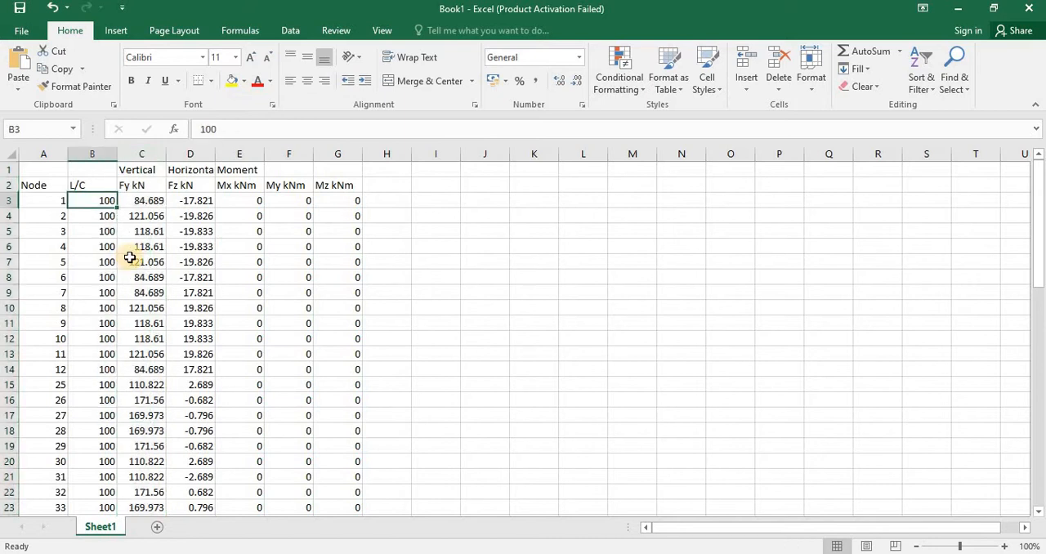
text(WEIGHT)
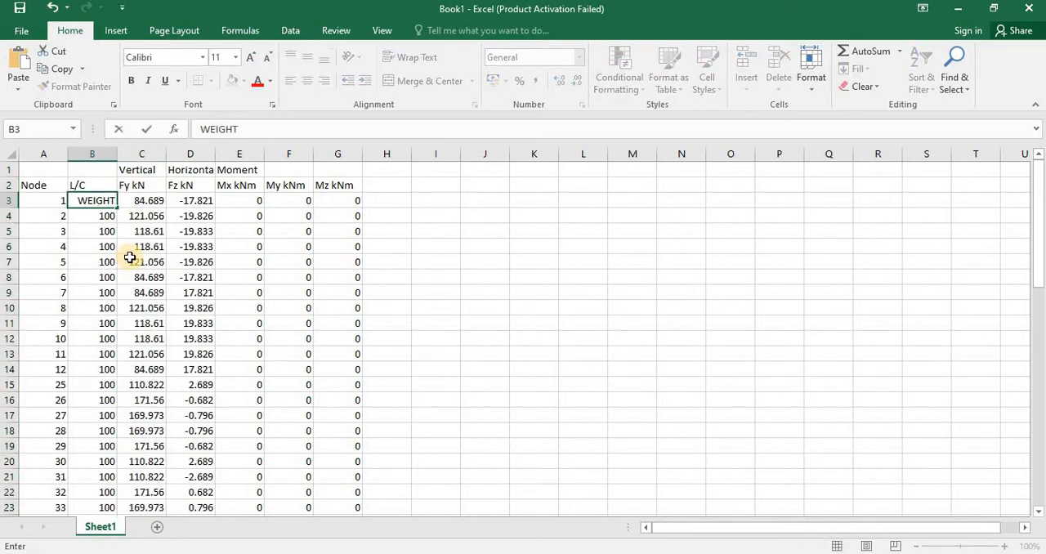
key(Return)
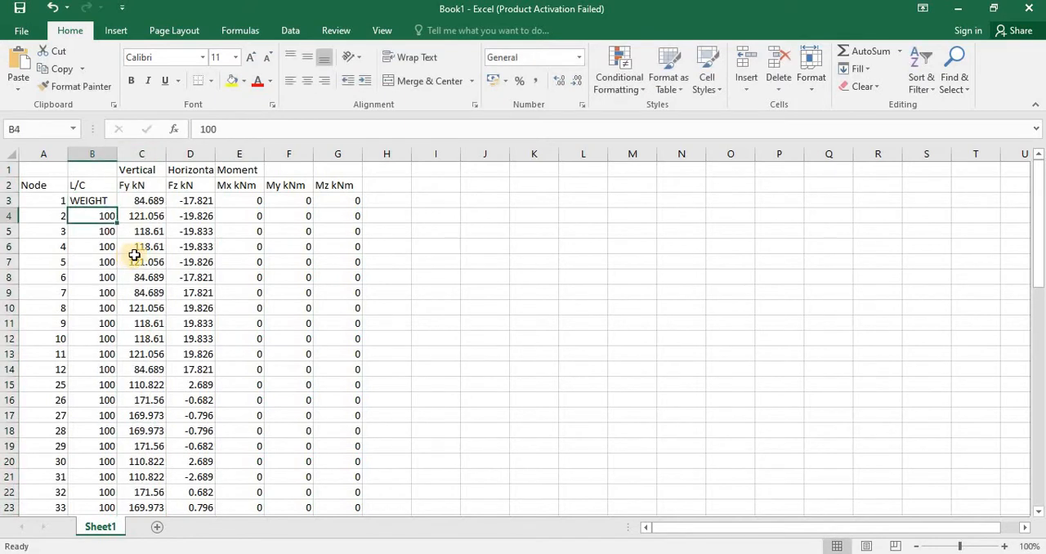
click(112, 204)
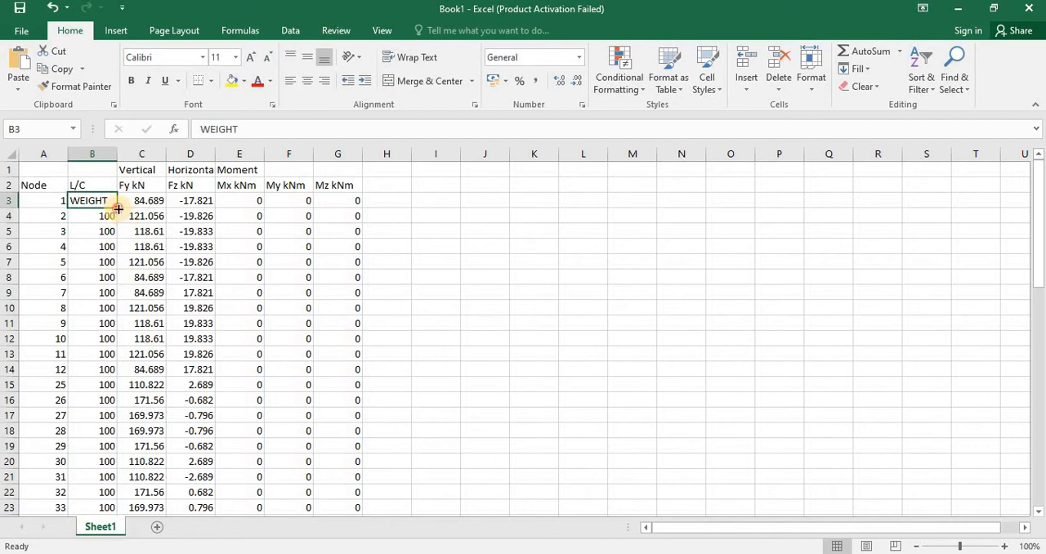
double_click(118, 208)
Step: Delete the columns for Fz and the moments, keeping only node, WEIGHT and Fy
drag(192, 155, 372, 157)
right_click(331, 155)
click(373, 282)
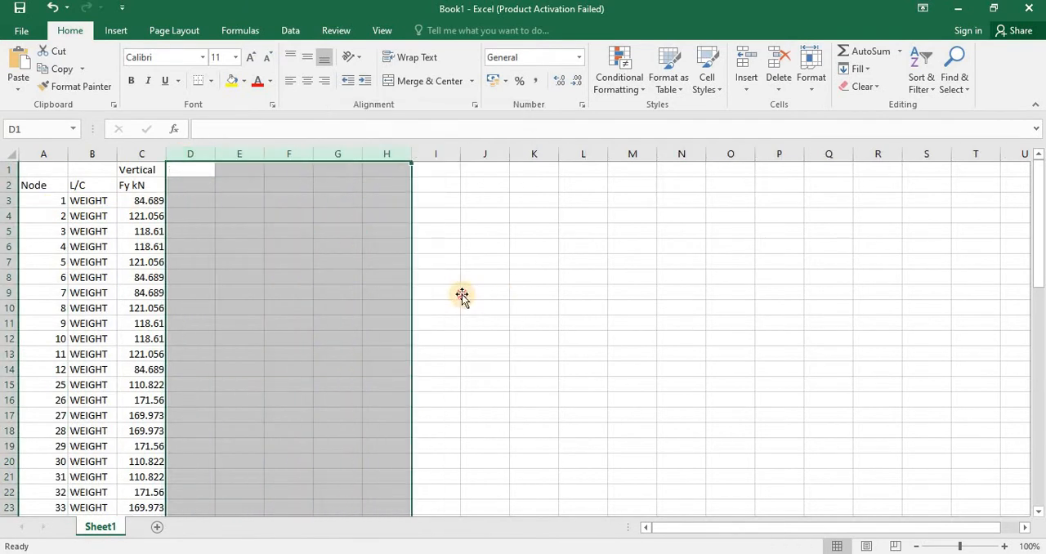
click(467, 294)
Step: Copy the node weight data in A3:C62 without the header rows
drag(41, 198, 144, 478)
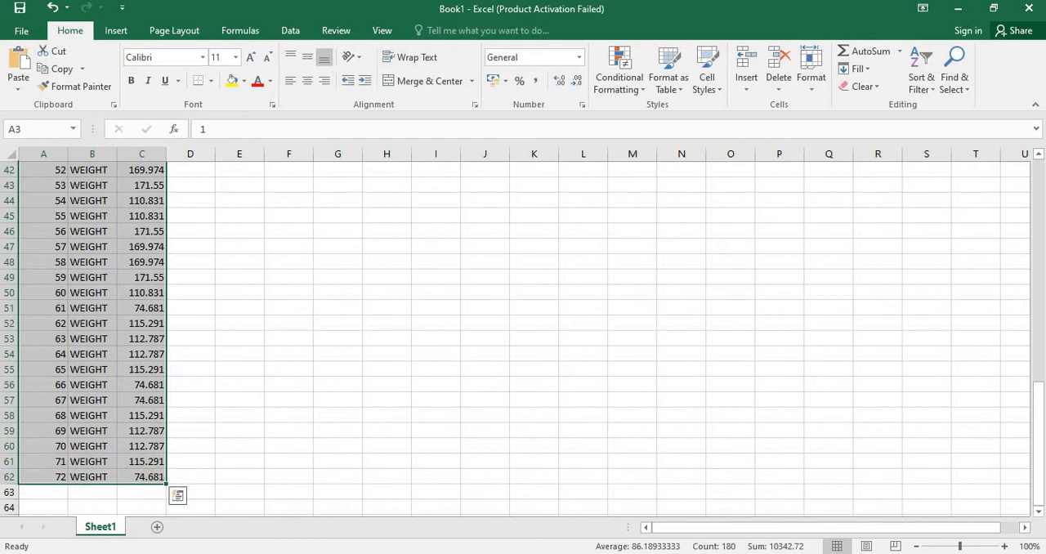
key(ctrl+c)
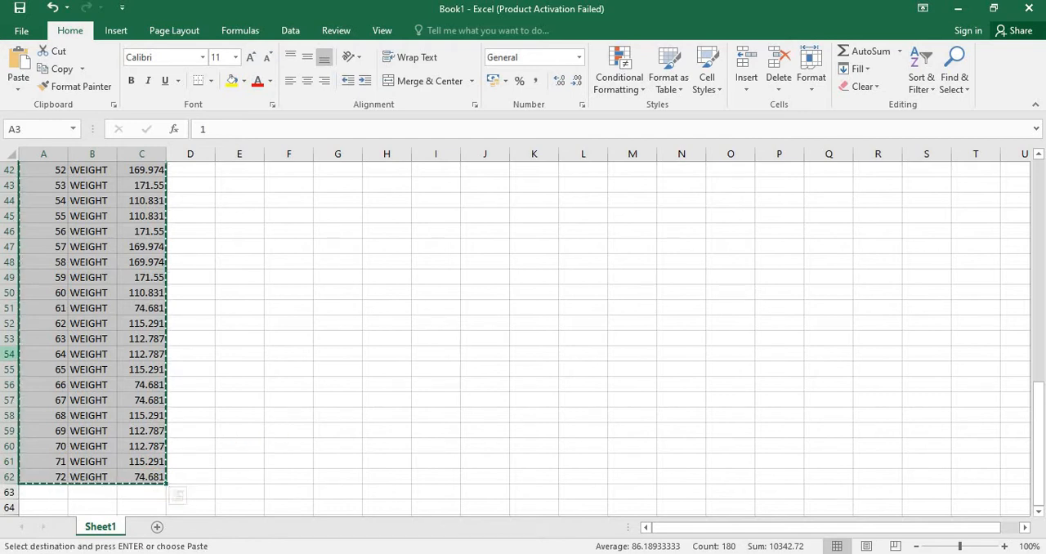
Step: Switch to STAAD.Pro, close the Support Reactions table and open the model's input file in the STAAD Editor
mouse_move(672, 532)
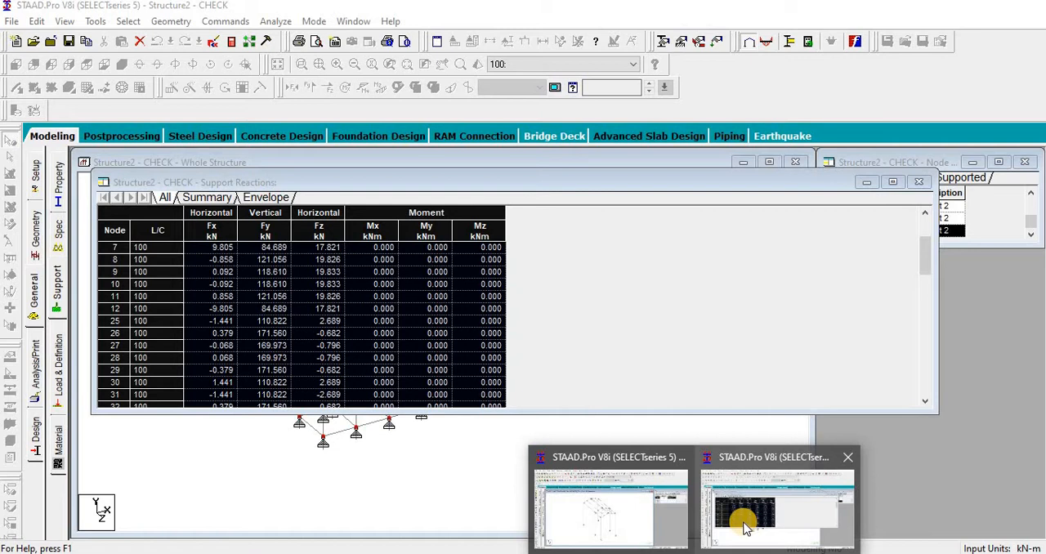
click(743, 523)
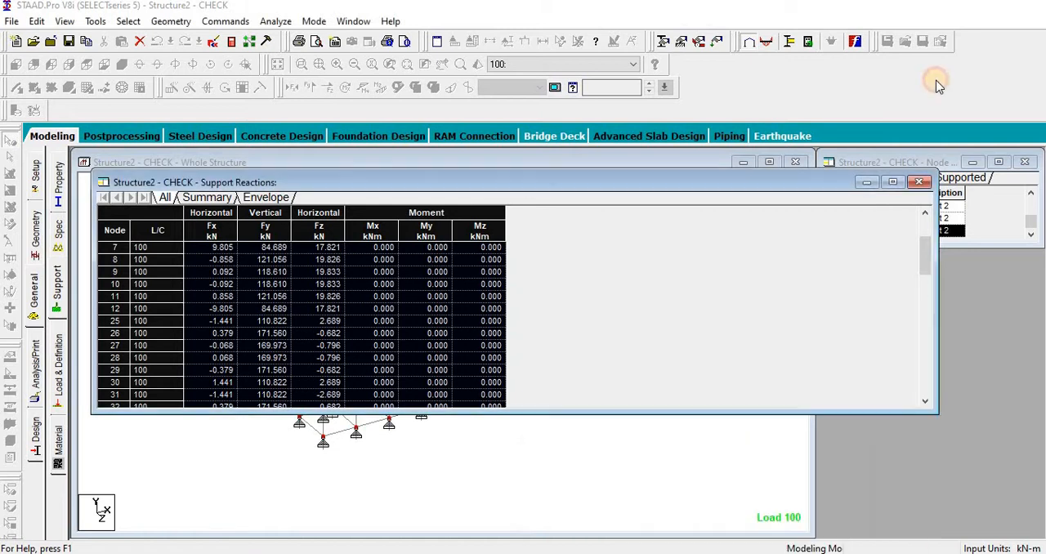
click(919, 182)
click(213, 42)
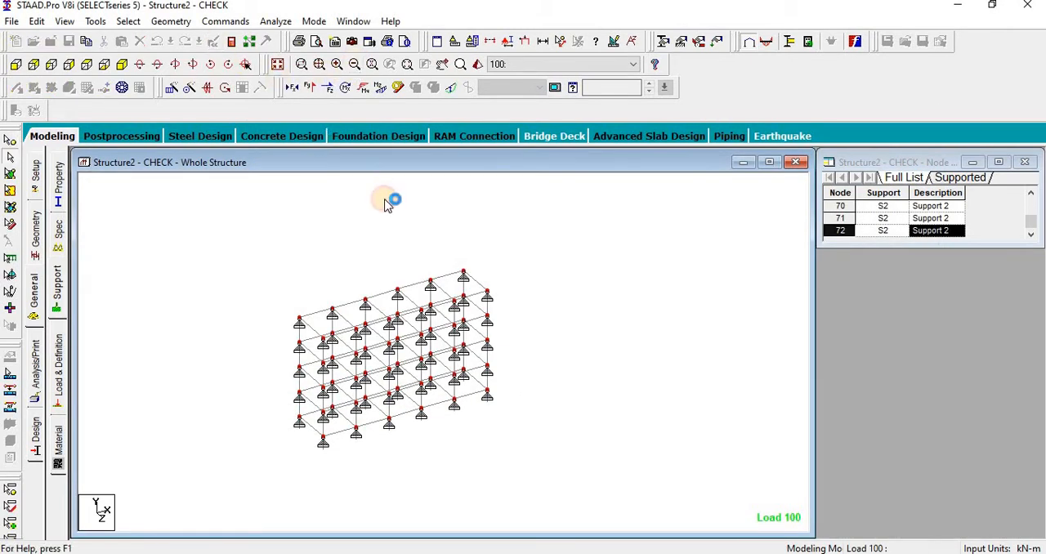
Step: Delete one of the duplicate commented pairs of DEFINE 1893 LOAD and ZONE lines below the supports definition
scroll(397, 301, down, 10)
scroll(397, 301, down, 5)
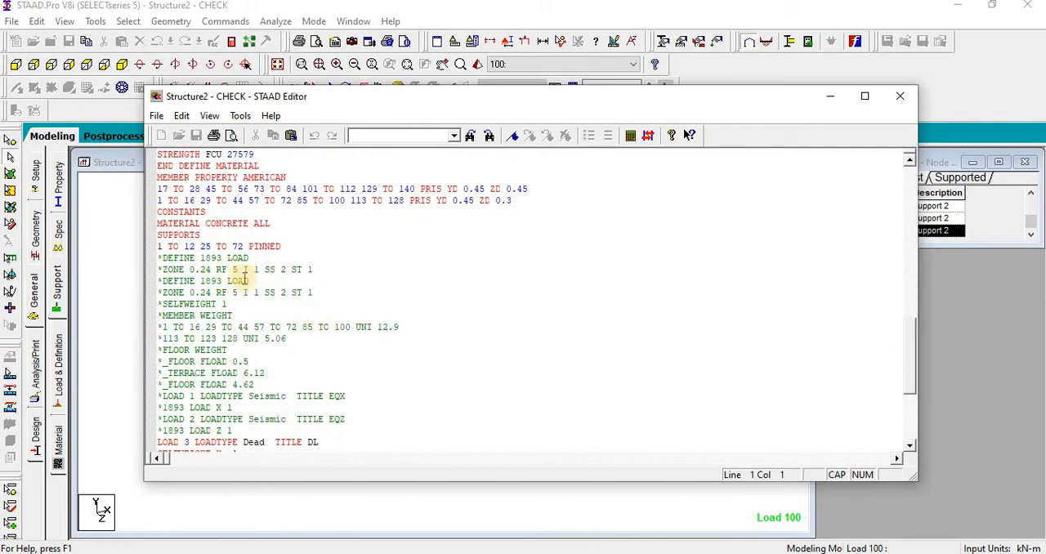
drag(317, 270, 147, 265)
key(Delete)
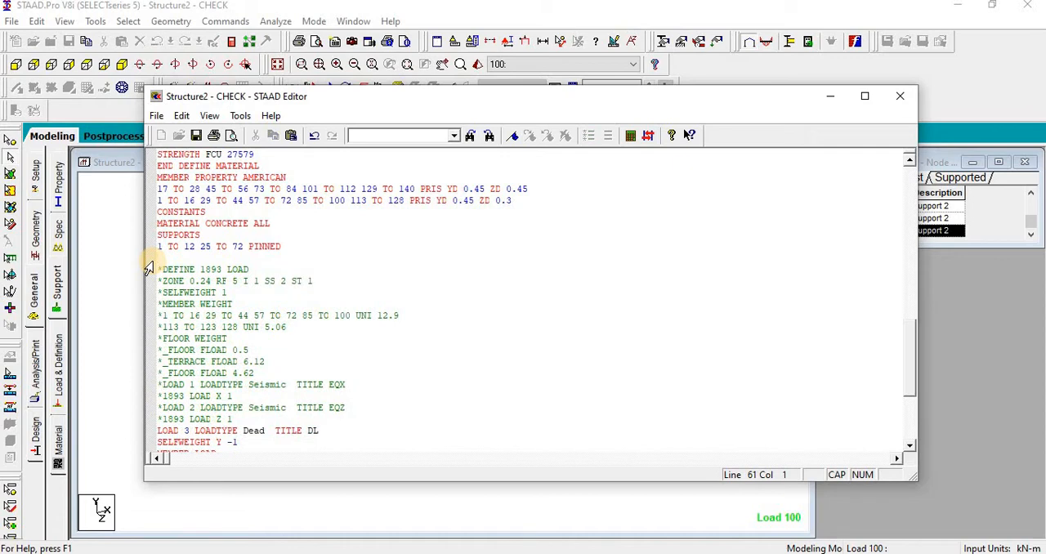
key(Delete)
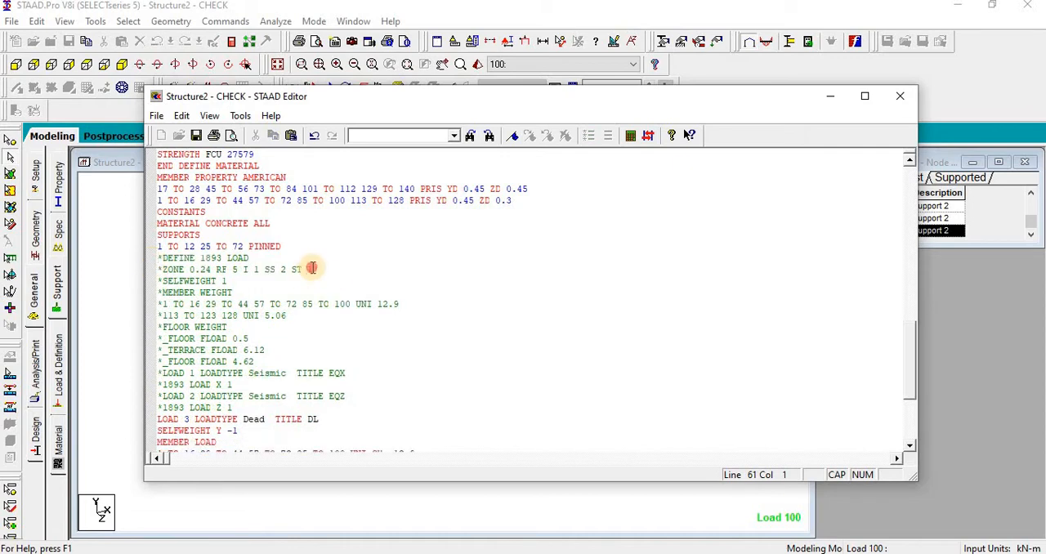
Step: Uncomment the DEFINE 1893 LOAD line and the ZONE 0.24 RF 5 I 1 SS 2 ST 1 line
drag(313, 268, 222, 261)
click(610, 136)
click(502, 376)
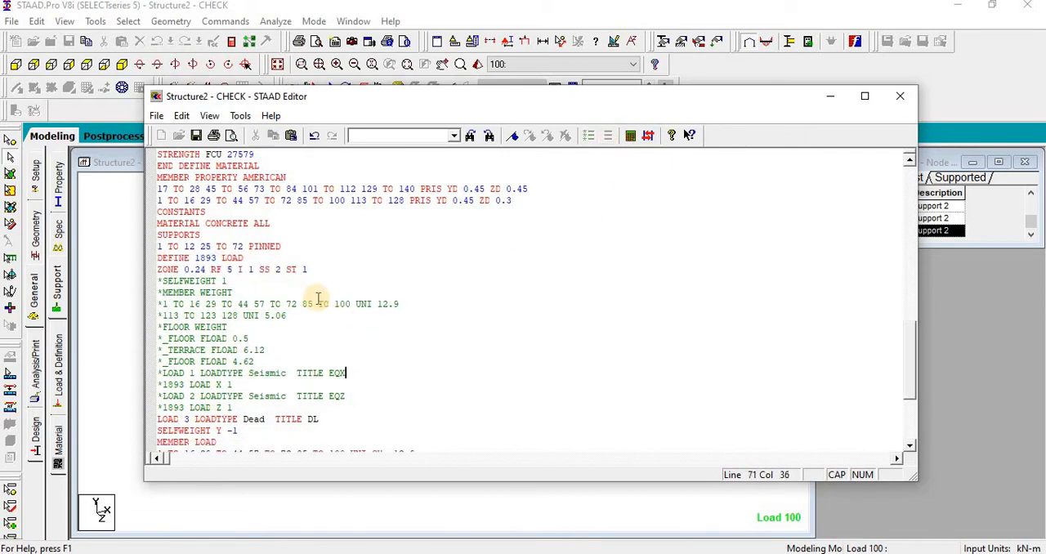
Step: Replace the commented lines from SELFWEIGHT 1 through 1893 LOAD Z 1 with a JOINT WEIGHT line followed by a new line
click(308, 267)
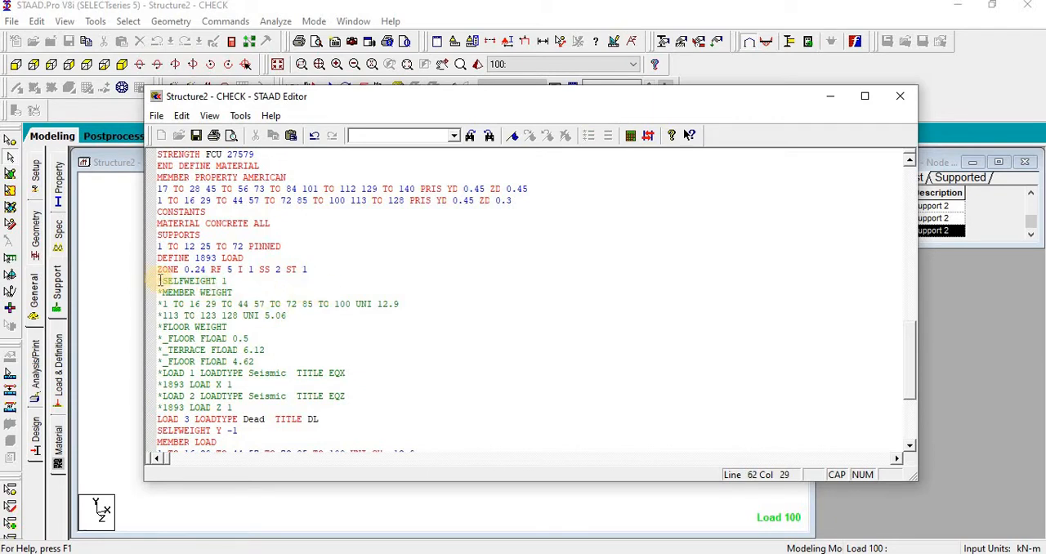
drag(160, 281, 353, 410)
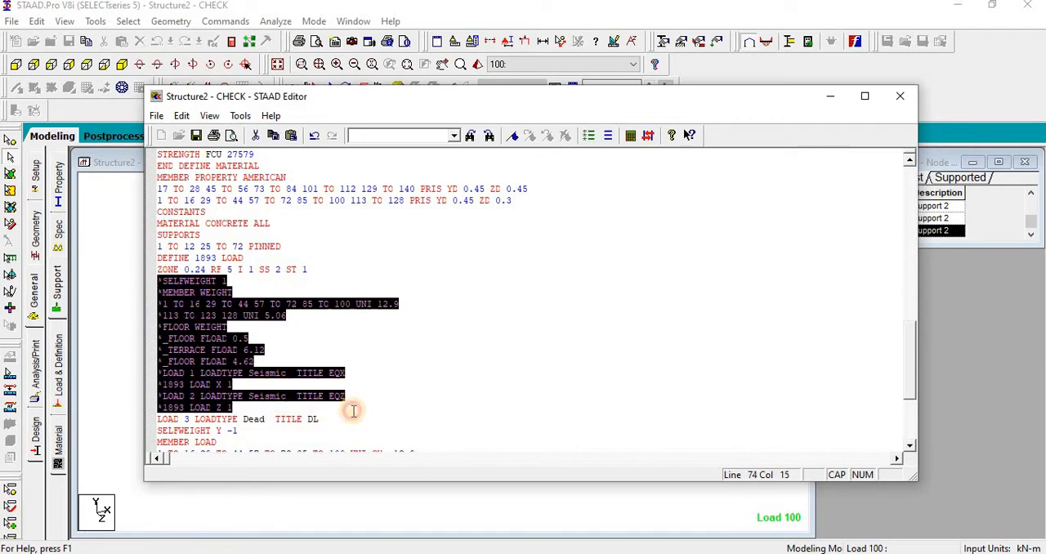
click(354, 410)
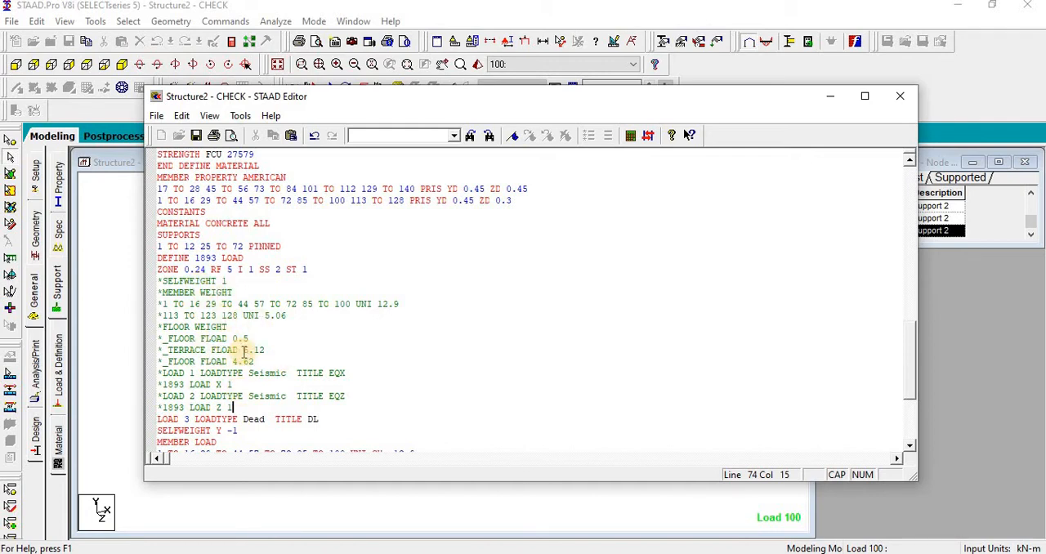
drag(235, 406, 149, 280)
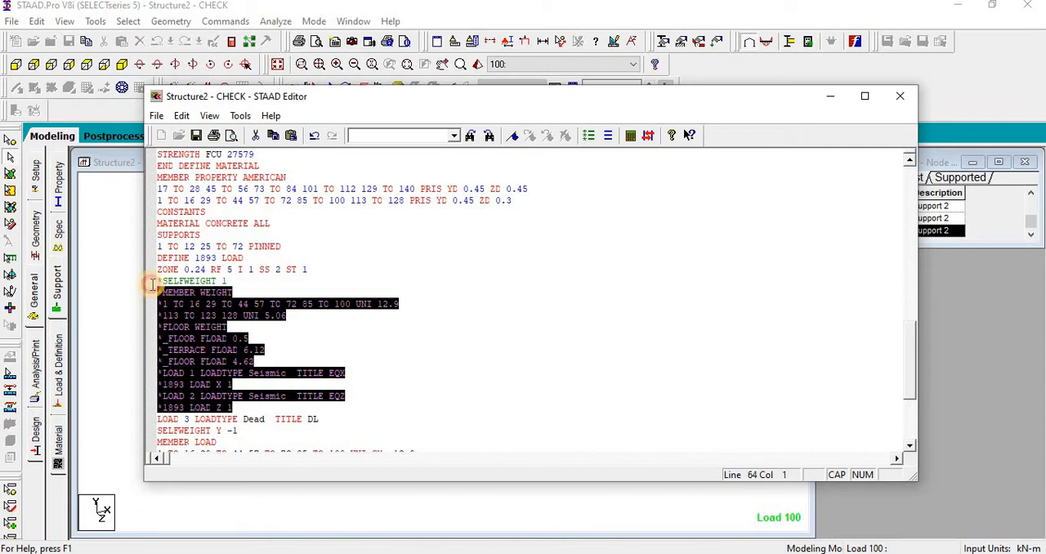
text(J)
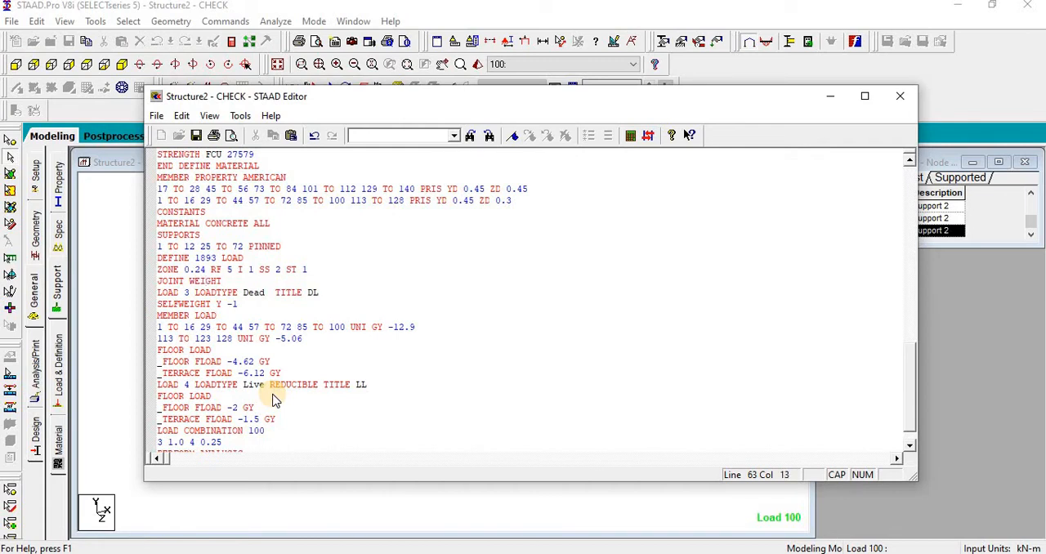
text(OINT WEIGHT)
key(Return)
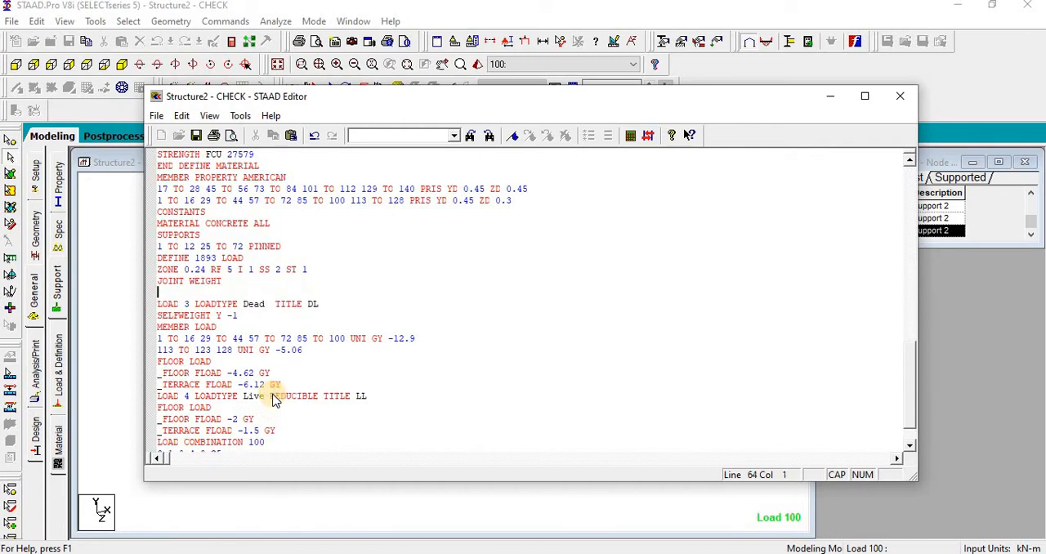
Step: Paste the copied node weights below JOINT WEIGHT, remove the blank line before LOAD 3, and save and close the input file
key(ctrl+v)
scroll(273, 401, down, 3)
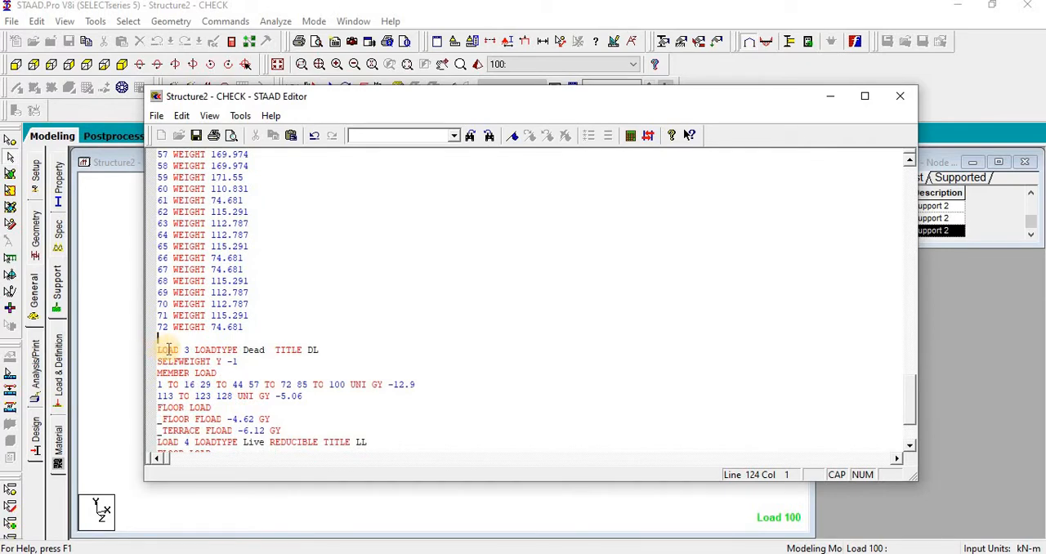
key(Delete)
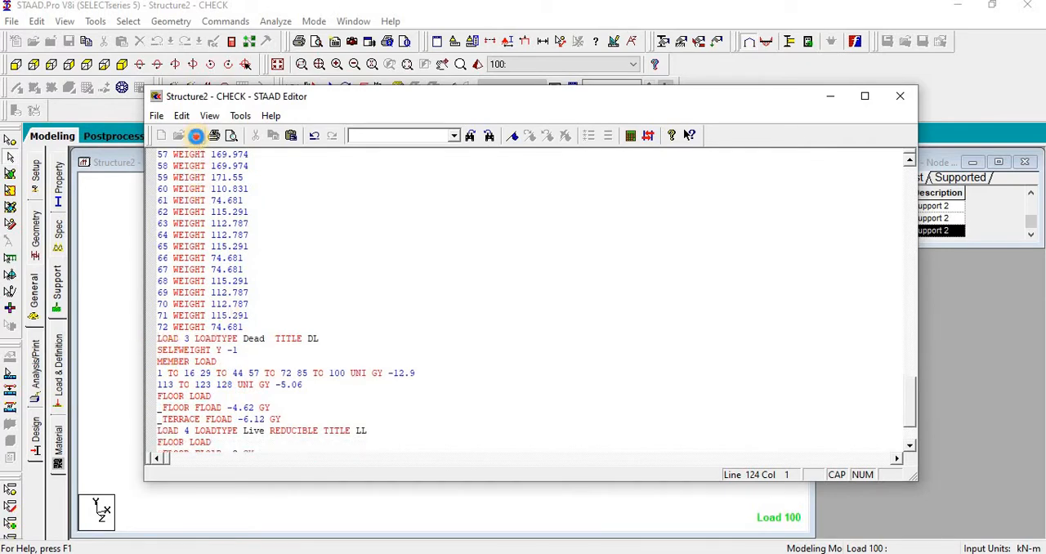
click(899, 95)
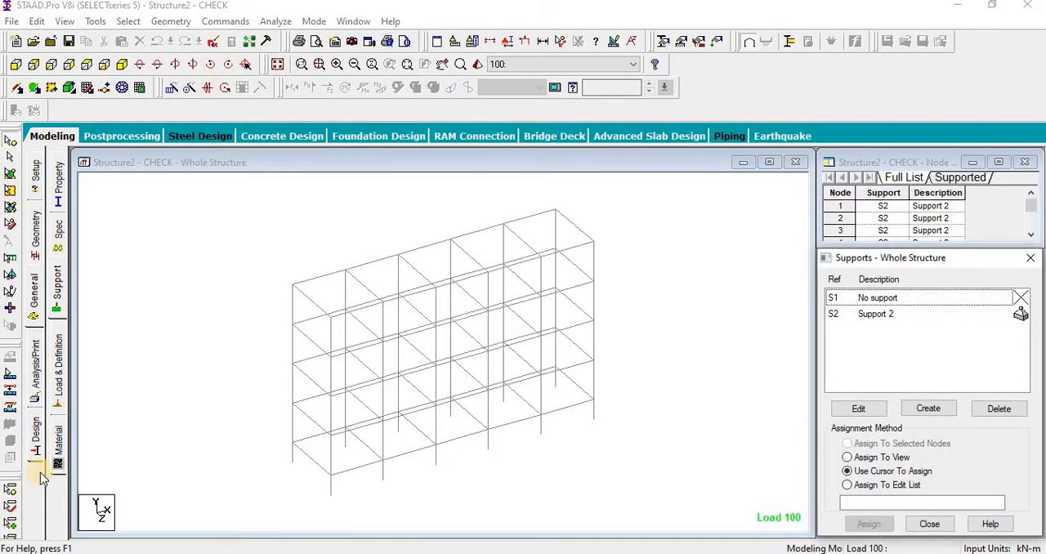
Step: Add primary load case 1 with loading type Seismic and title EQX under Load Cases Details
click(59, 361)
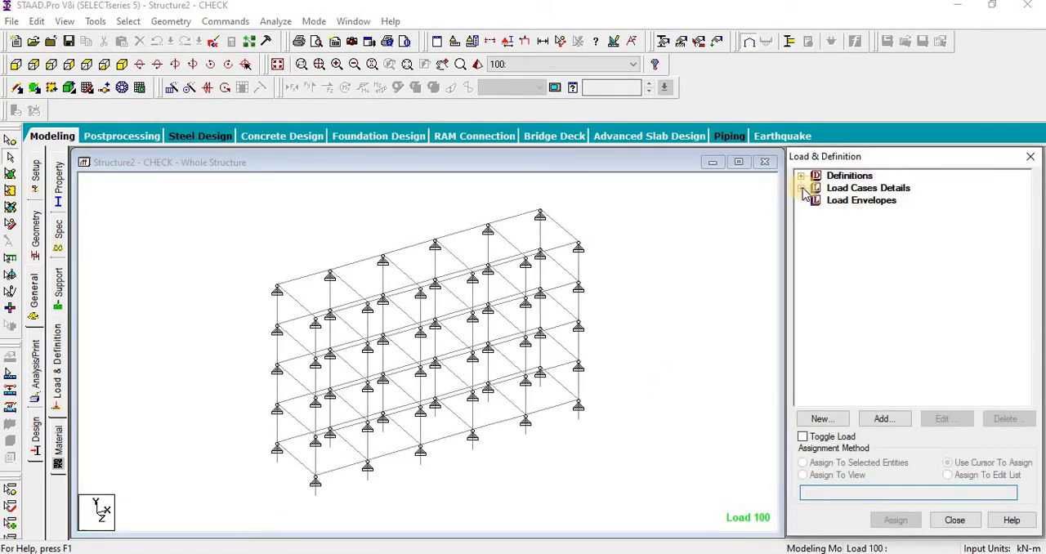
click(801, 188)
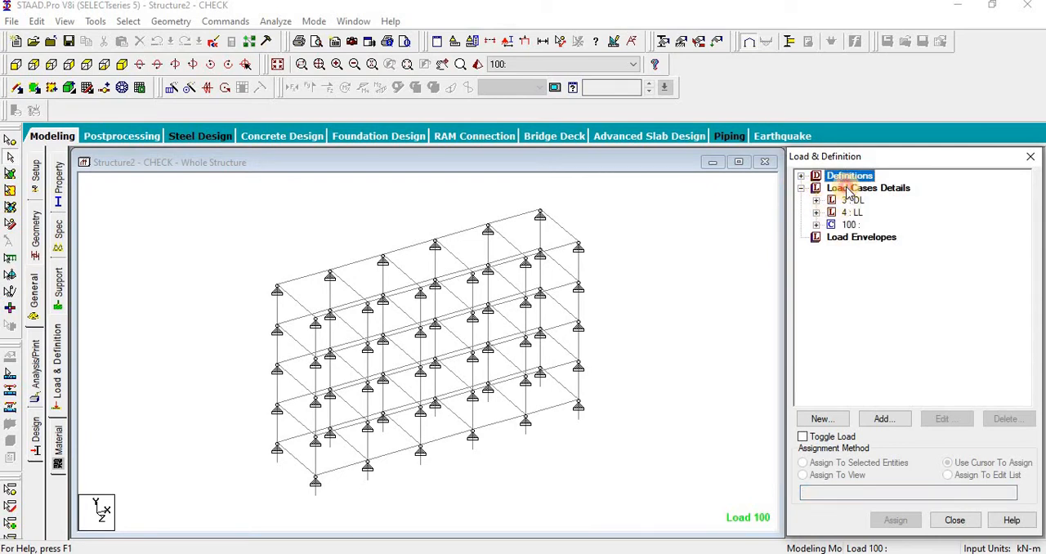
click(850, 190)
click(886, 422)
click(885, 420)
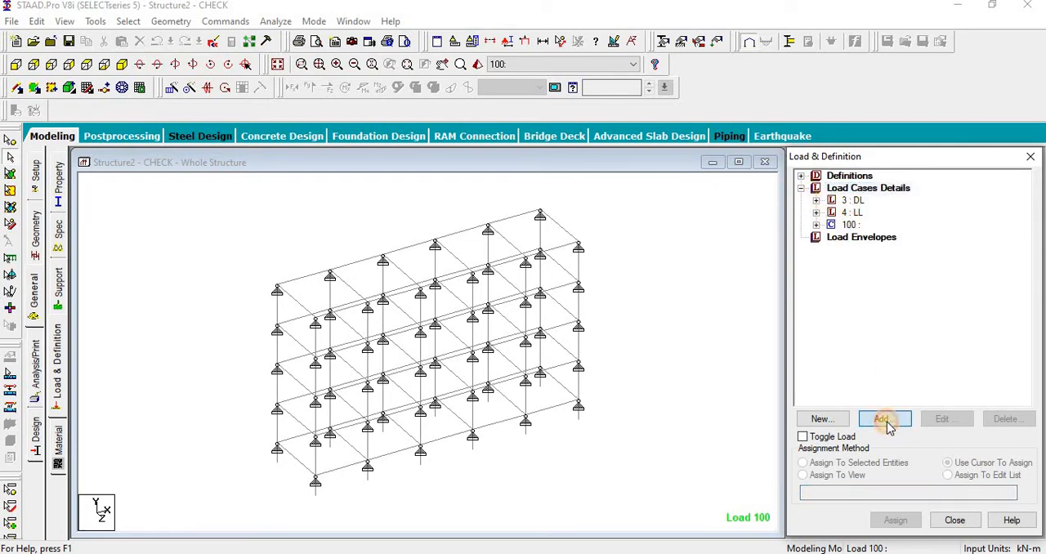
click(572, 200)
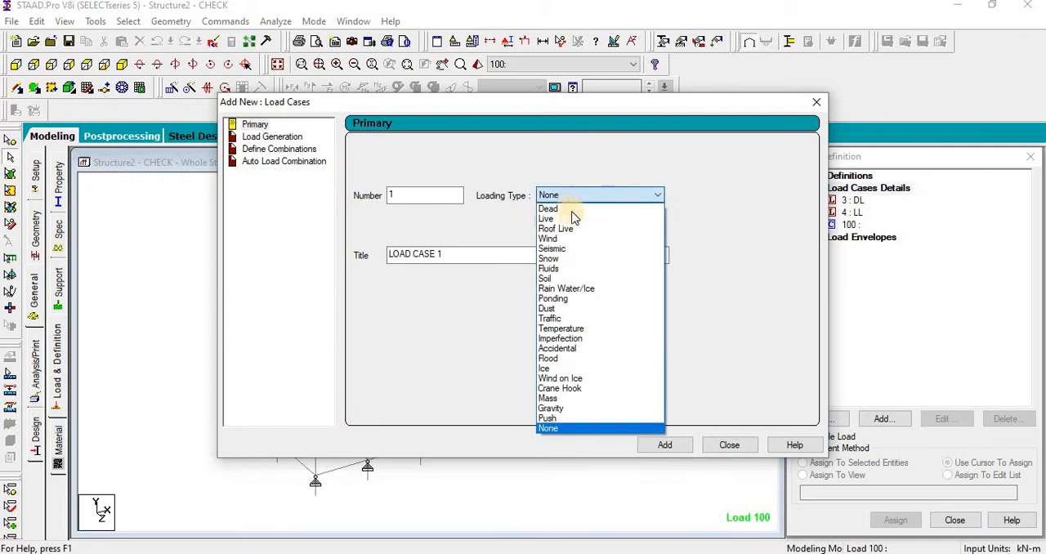
click(575, 250)
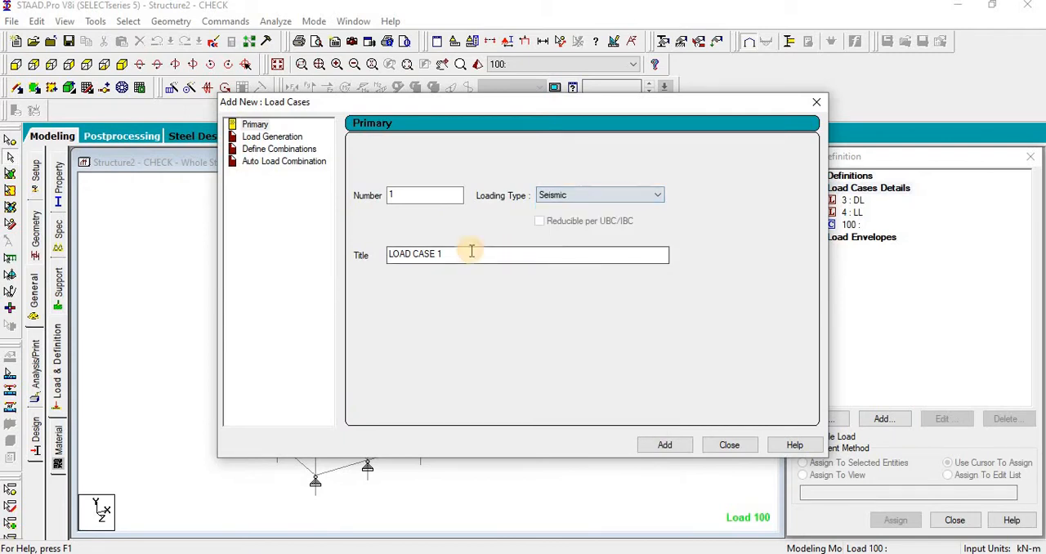
drag(469, 253, 363, 258)
text(EQ)
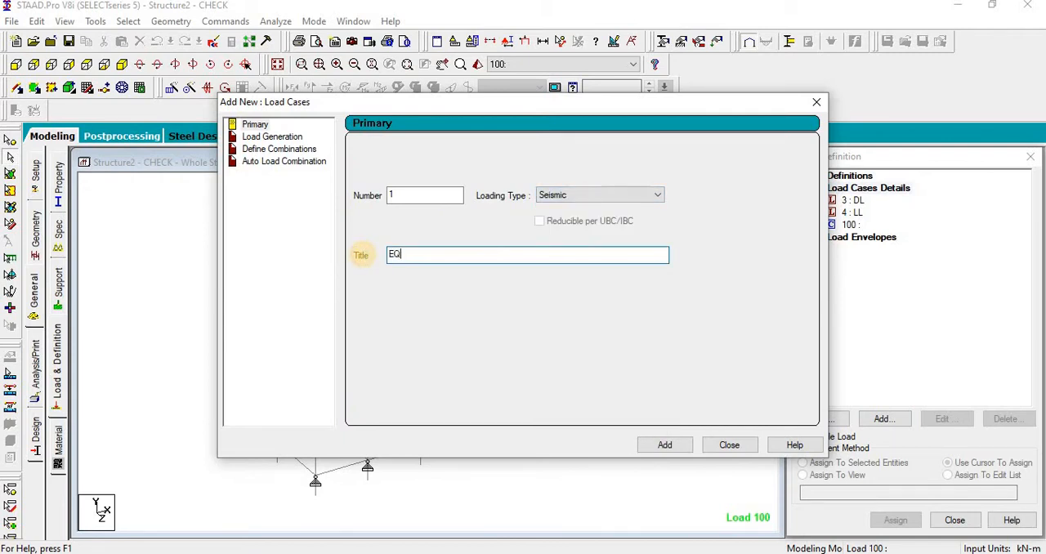
text(X)
click(665, 445)
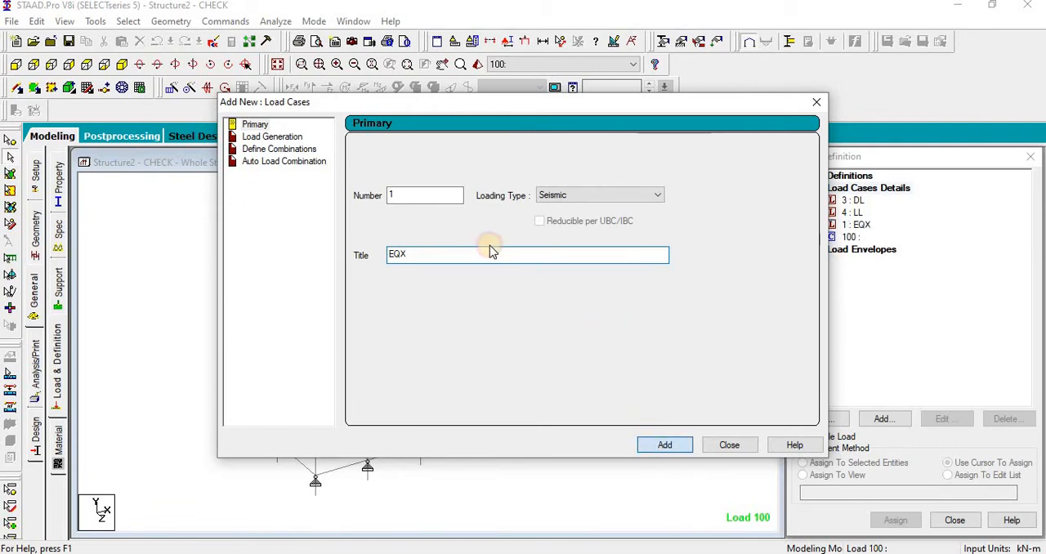
Step: Add seismic load case 2 titled EQZ and close the load case dialog
drag(450, 254, 378, 260)
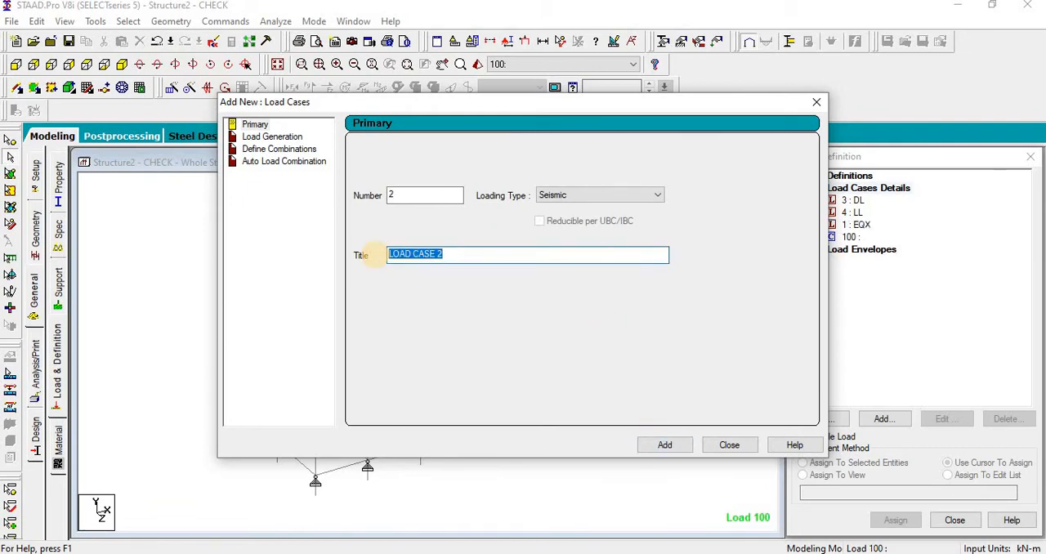
text(EQZ)
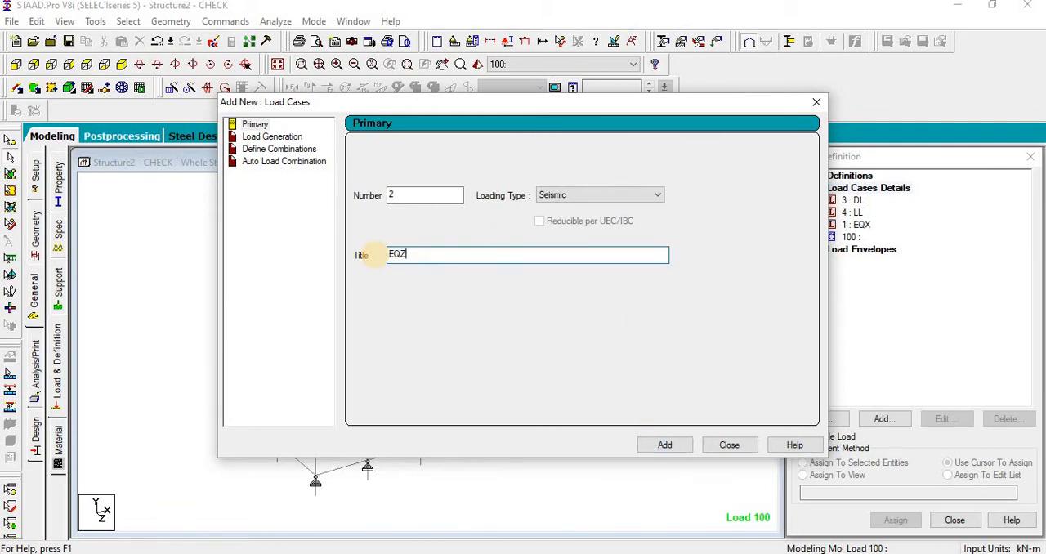
click(674, 444)
click(716, 446)
Step: Add a seismic load in the X direction with factor 1 to load case EQX
click(856, 226)
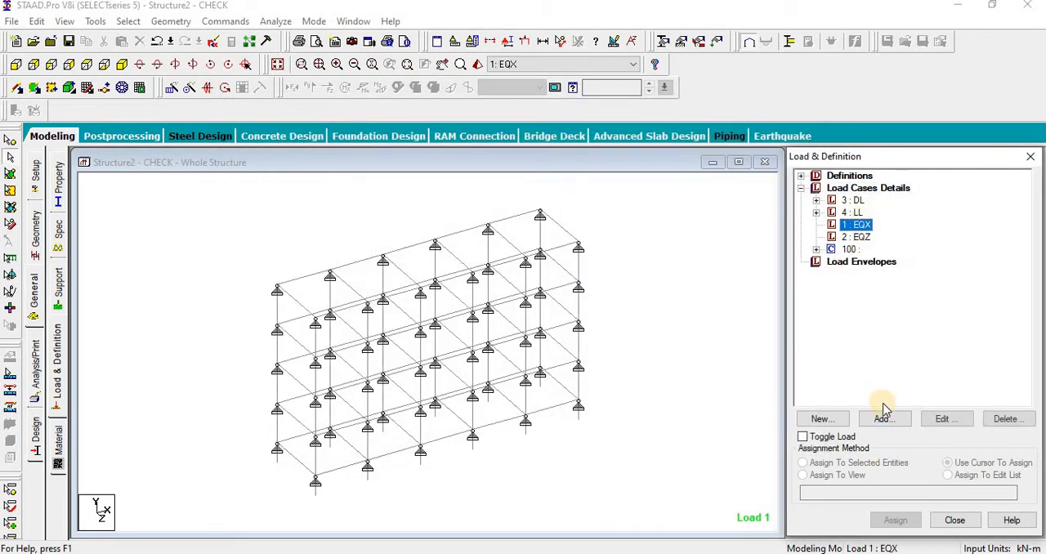
click(230, 249)
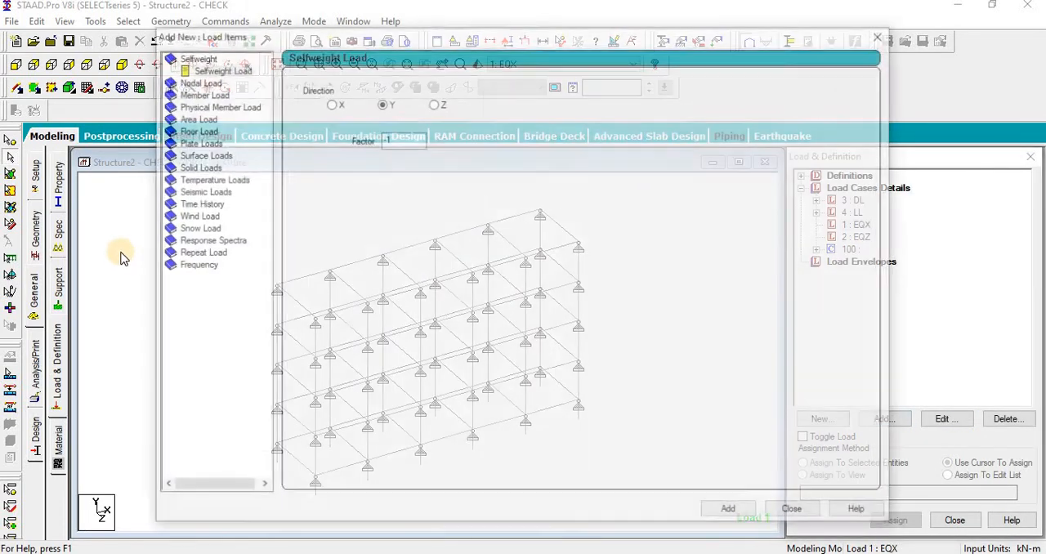
click(201, 190)
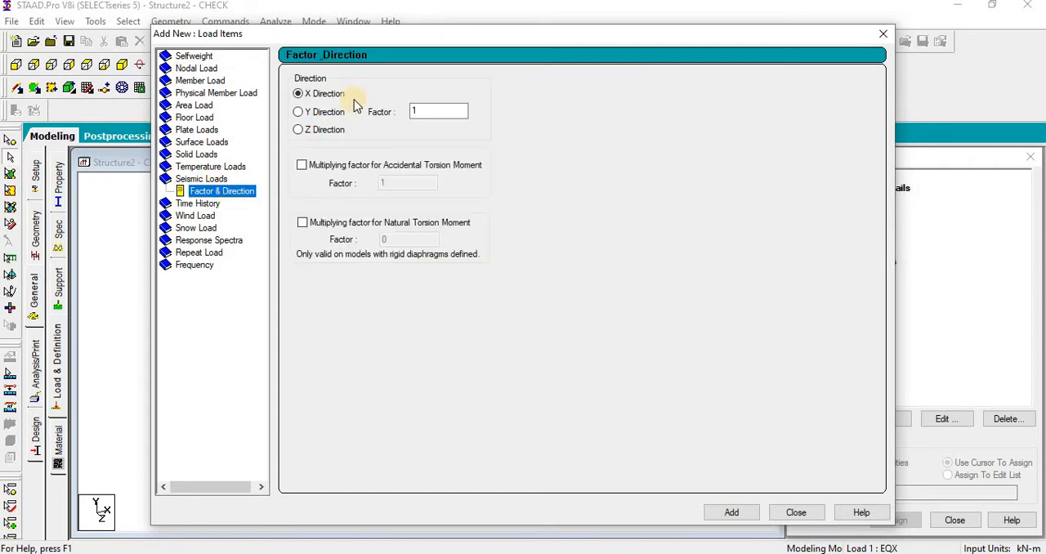
click(755, 515)
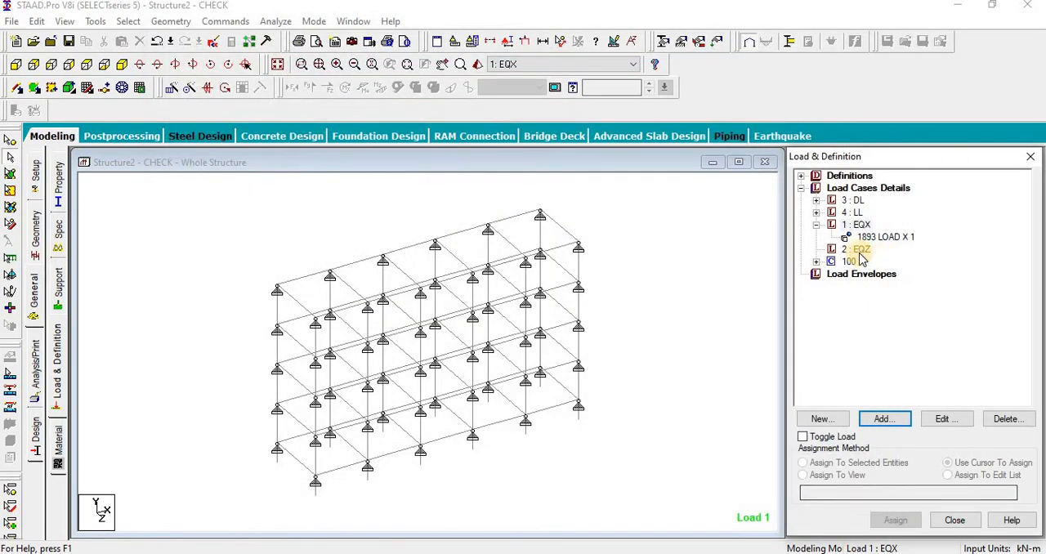
Step: Add a seismic load in the Z direction with factor 1 to load case EQZ and close the load items dialog
click(858, 249)
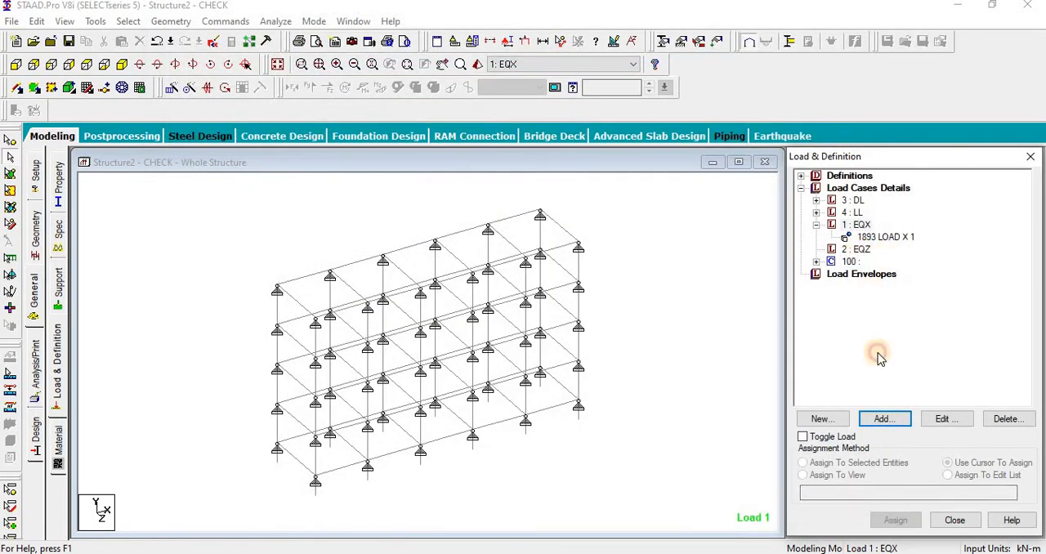
click(884, 418)
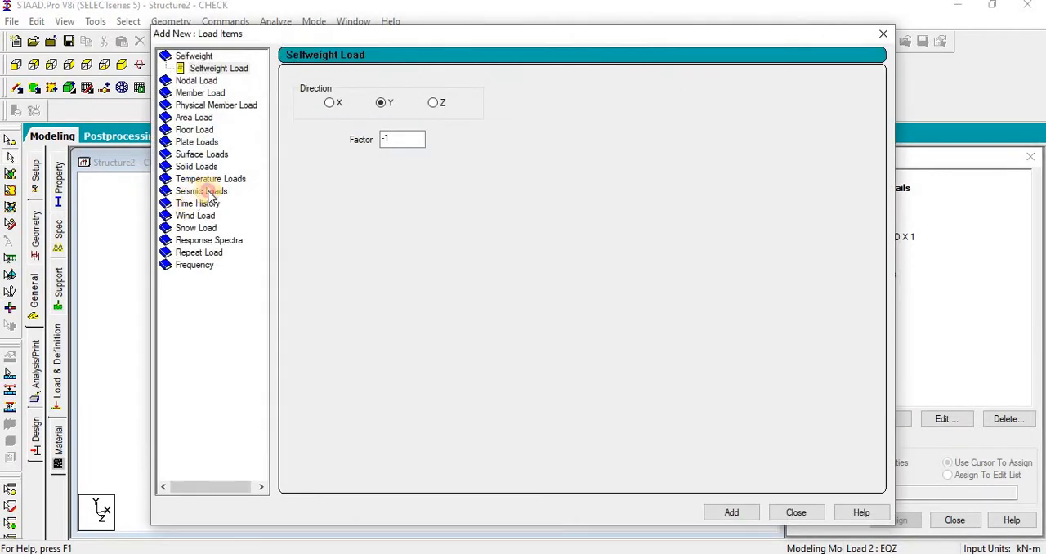
click(204, 191)
click(318, 130)
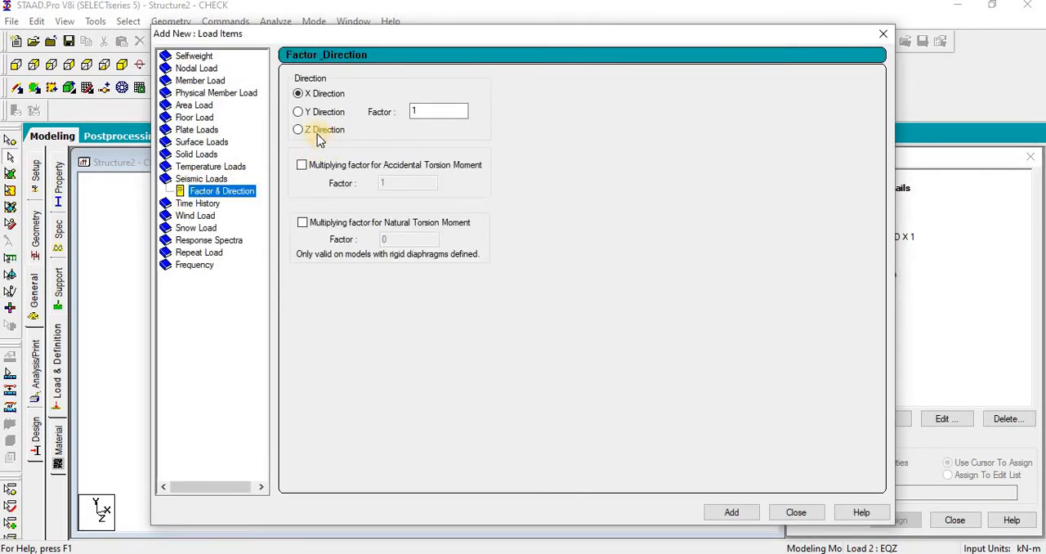
click(731, 512)
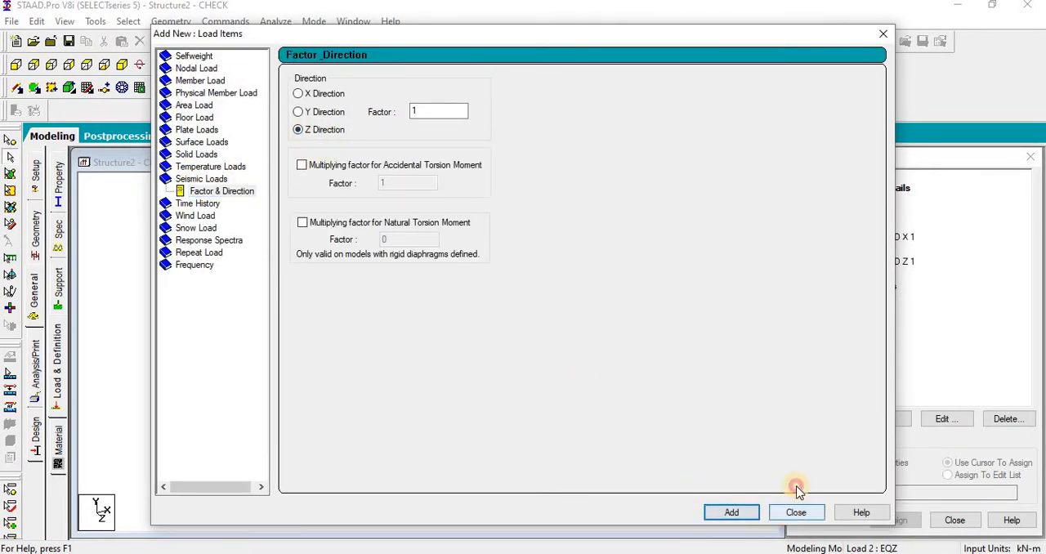
click(796, 513)
click(869, 236)
click(681, 293)
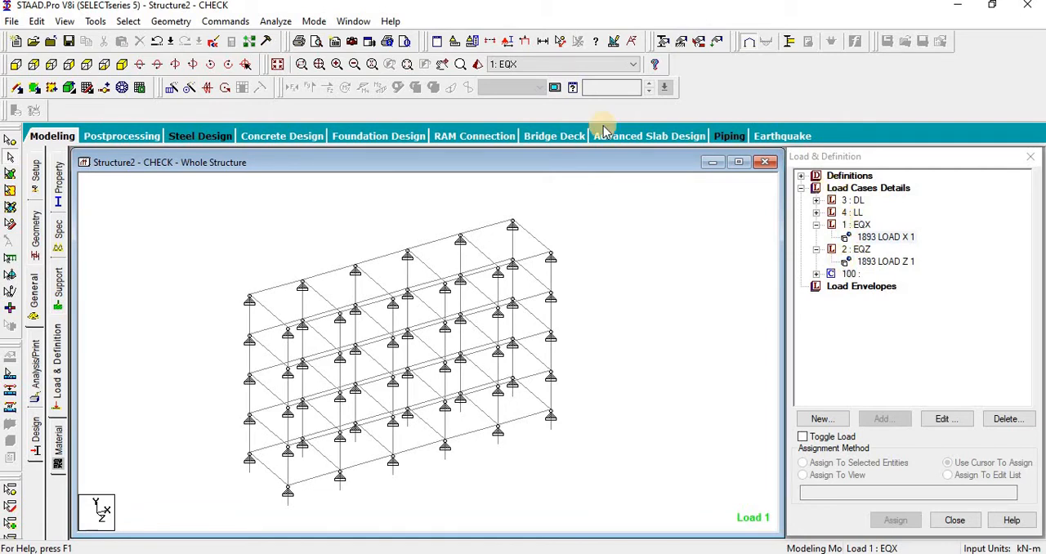
Step: Save the model, open its input file in the editor, and cut the four lines defining the EQX and EQZ load cases
click(200, 47)
click(410, 302)
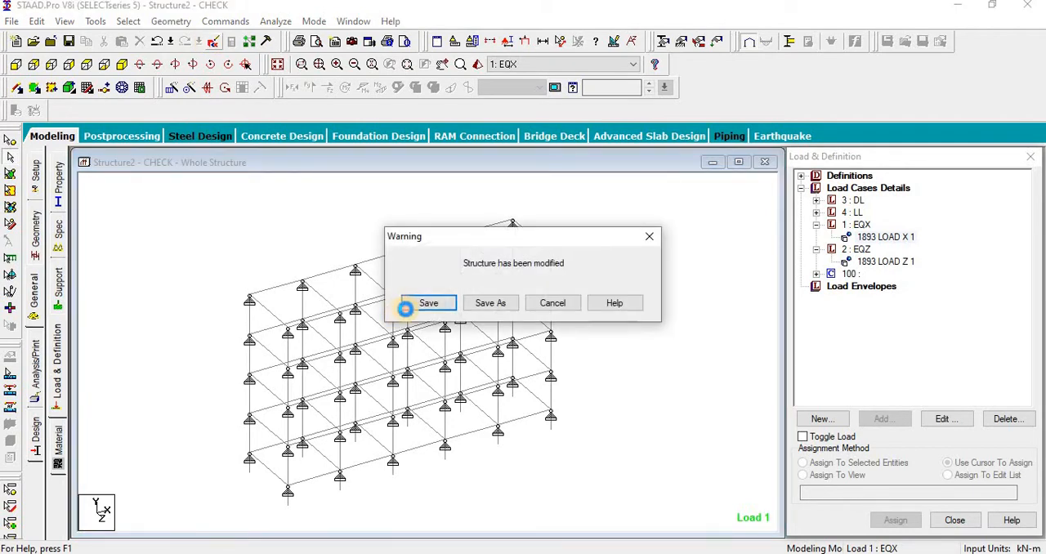
scroll(411, 335, down, 20)
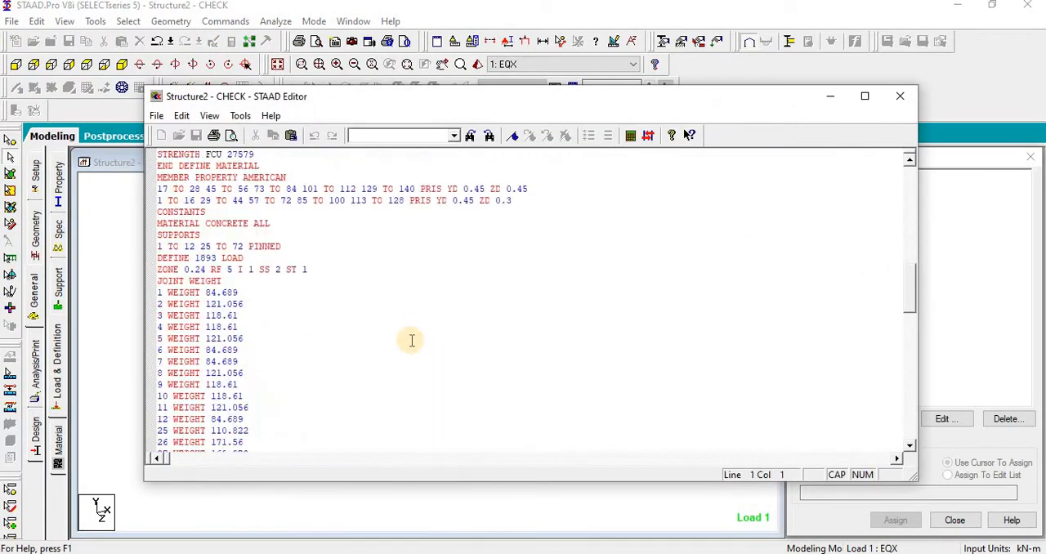
scroll(411, 340, down, 14)
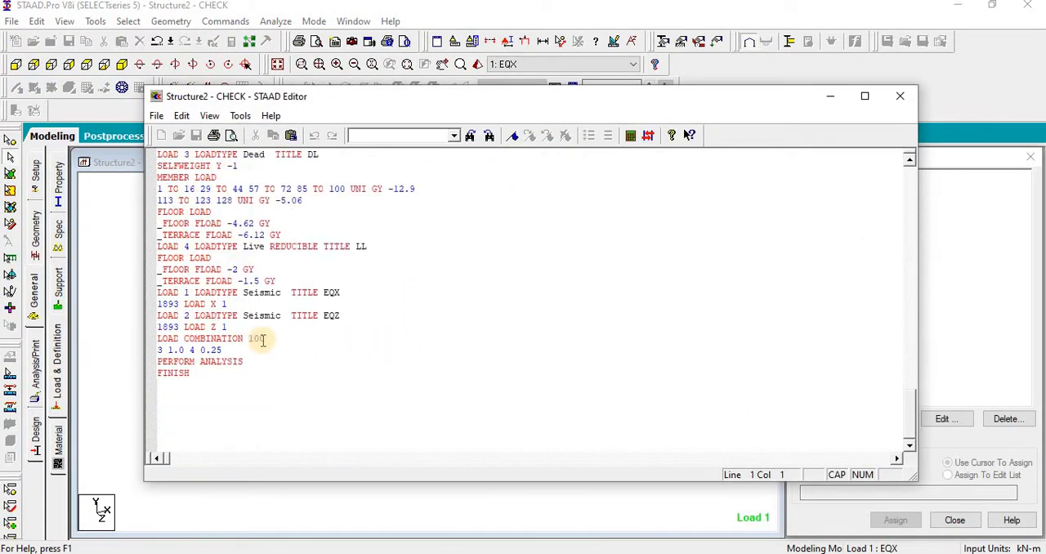
scroll(261, 340, up, 1)
scroll(256, 354, down, 1)
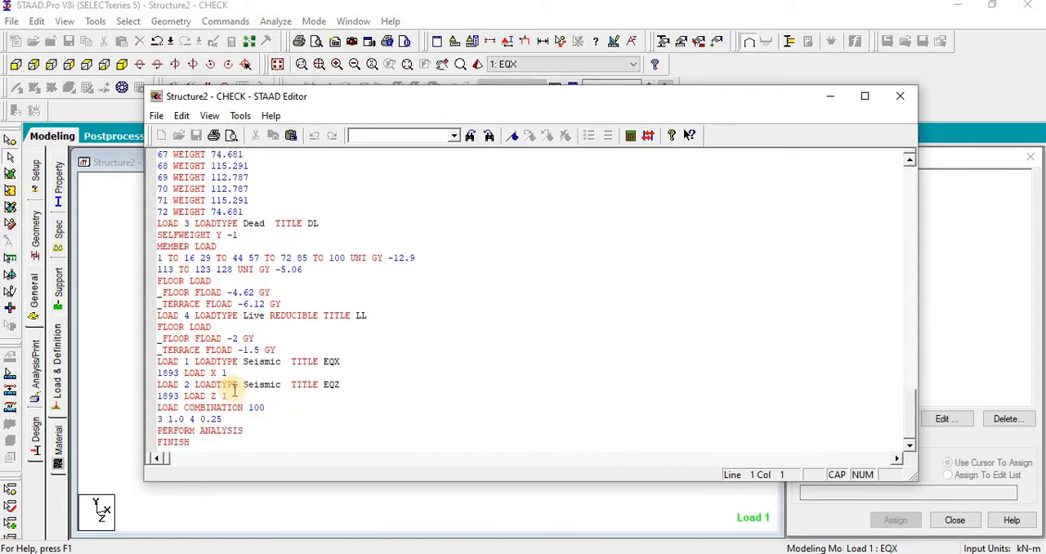
drag(228, 398, 148, 370)
key(ctrl+c)
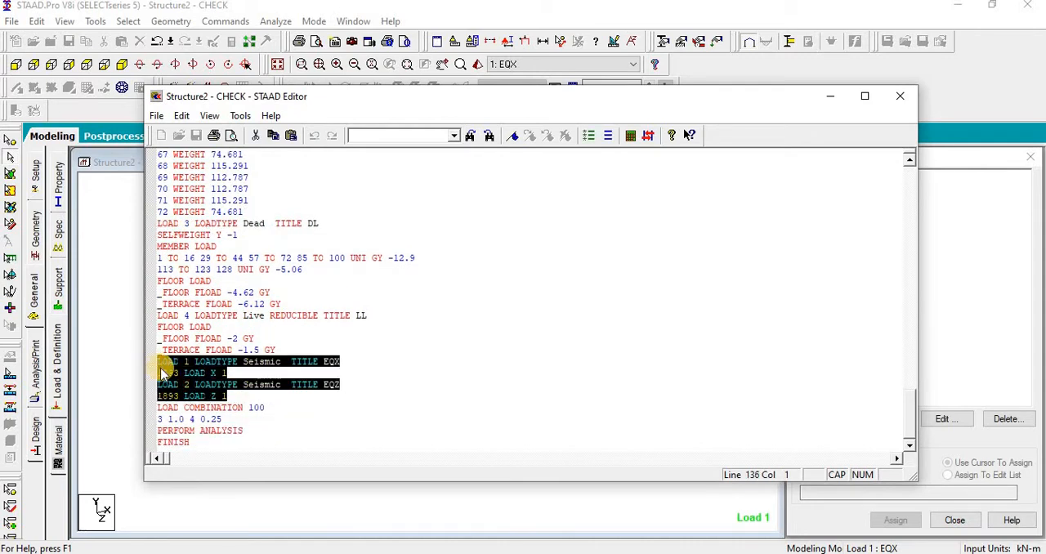
key(Delete)
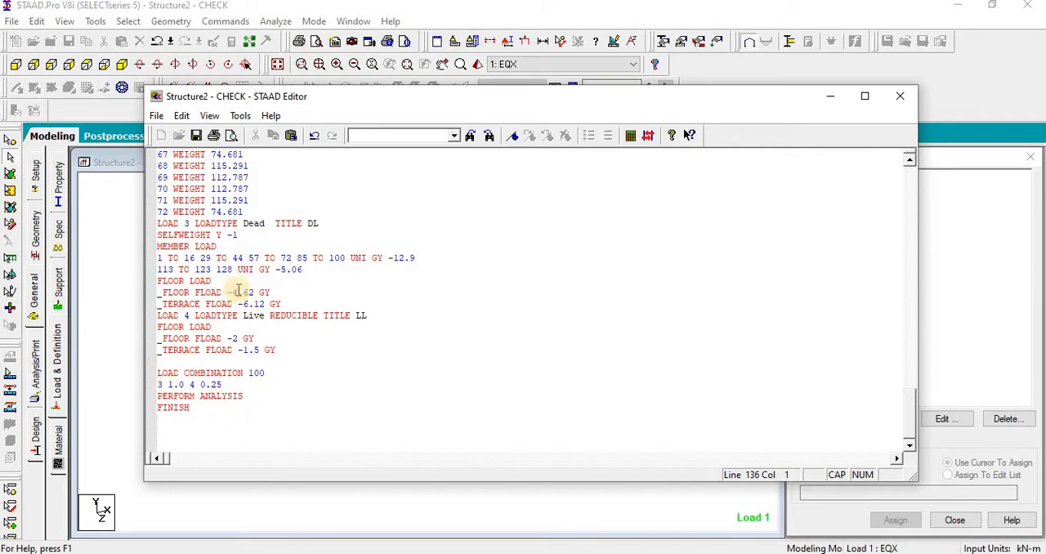
Step: Paste the cut EQX and EQZ lines between the 72 WEIGHT line and LOAD 3, then save and close the input file
click(249, 212)
key(Return)
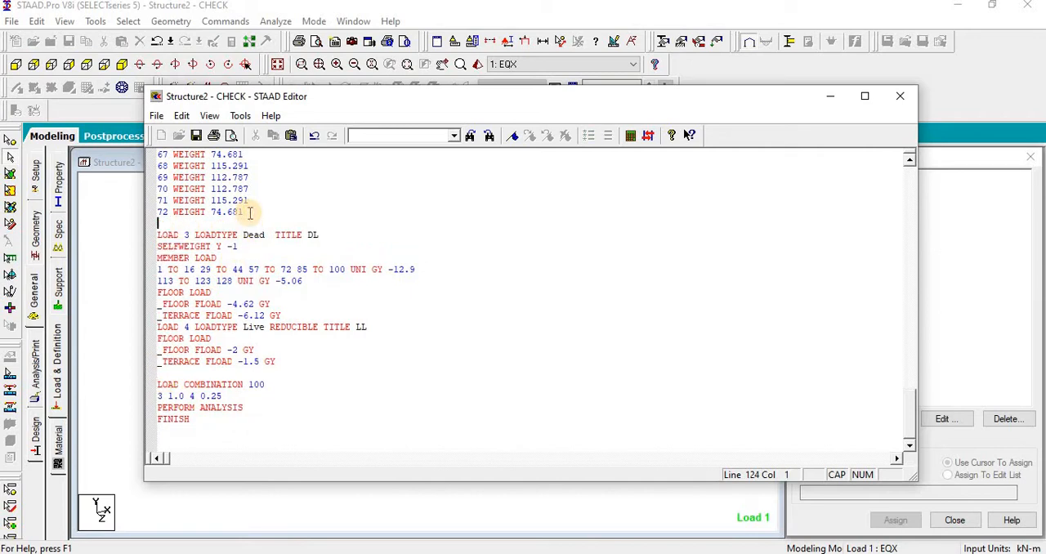
key(ctrl+v)
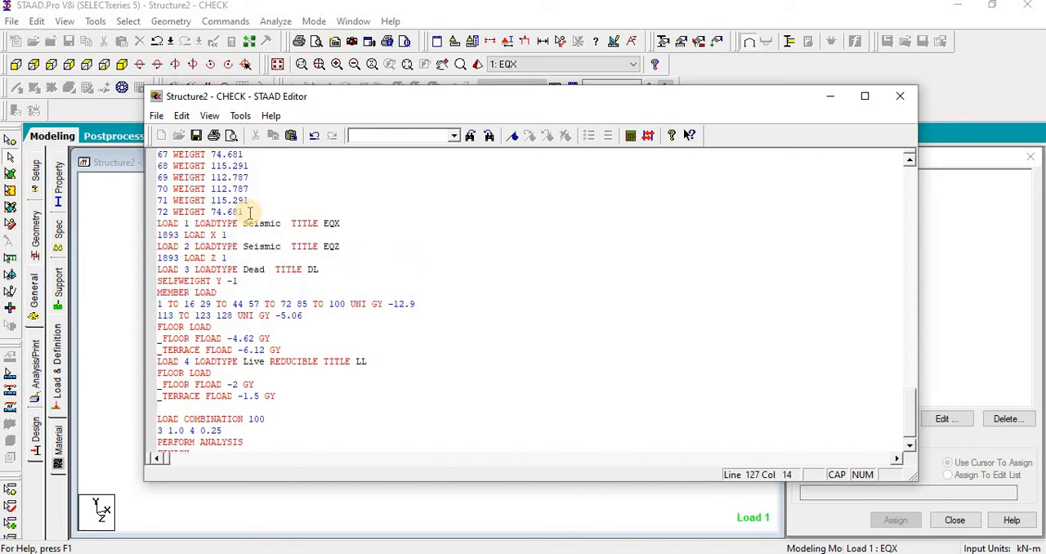
click(196, 135)
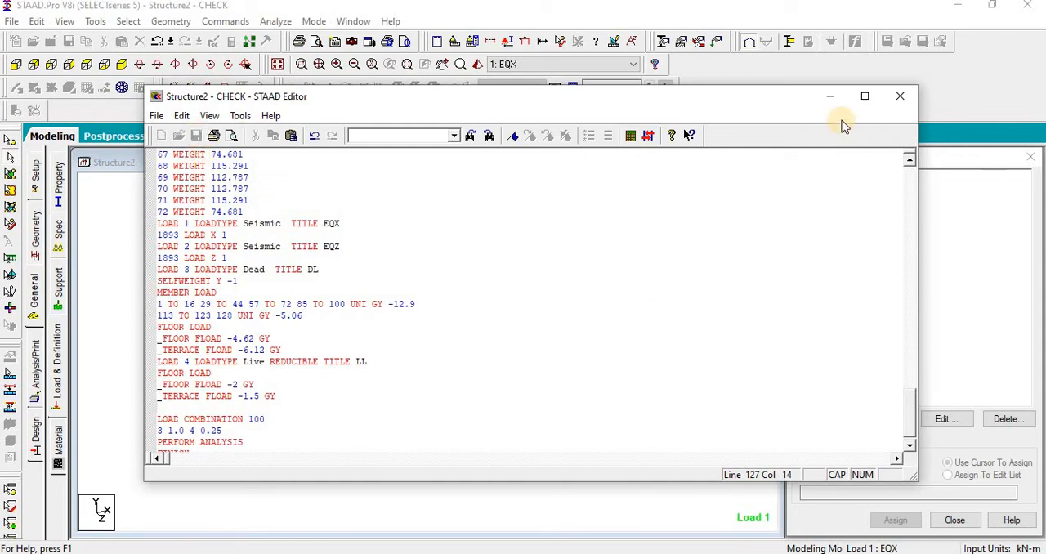
click(899, 96)
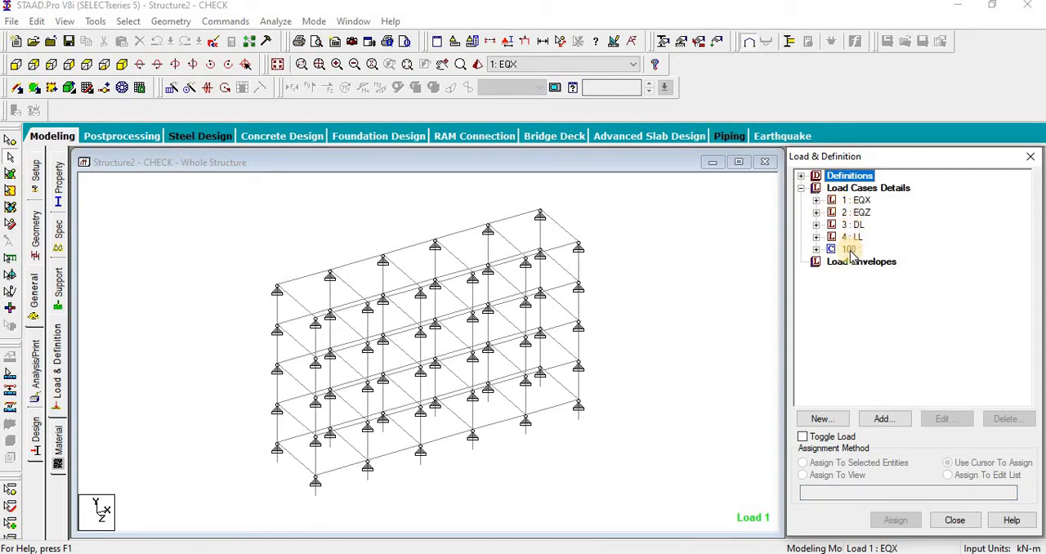
Step: Delete load combination 100 from Load Cases Details and confirm the deletion
click(850, 250)
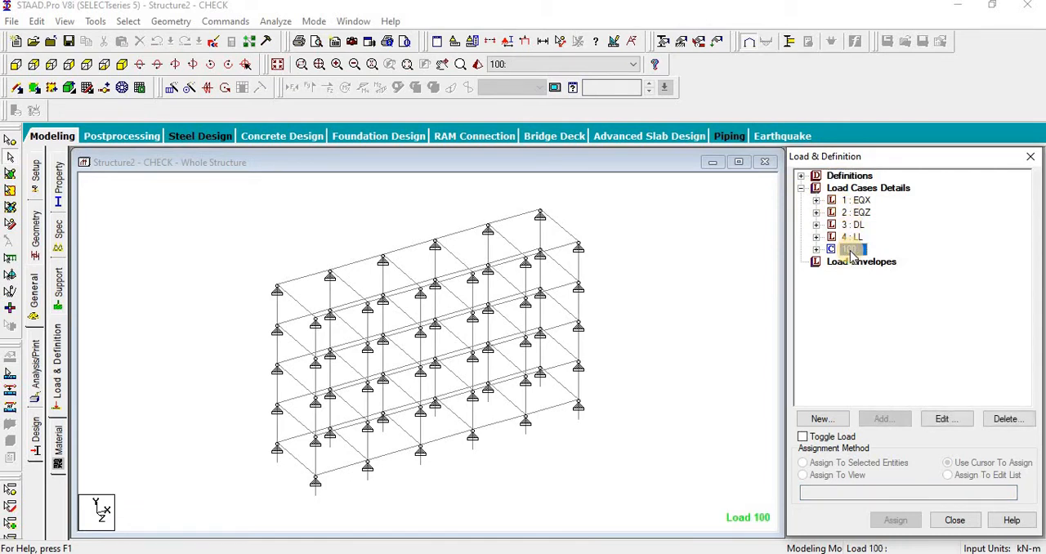
key(Delete)
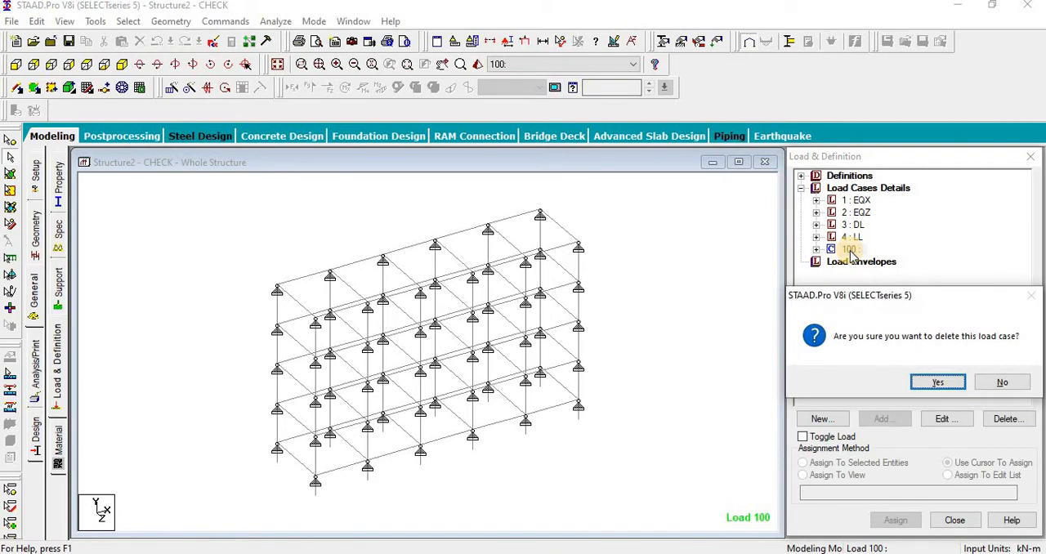
key(Return)
click(699, 291)
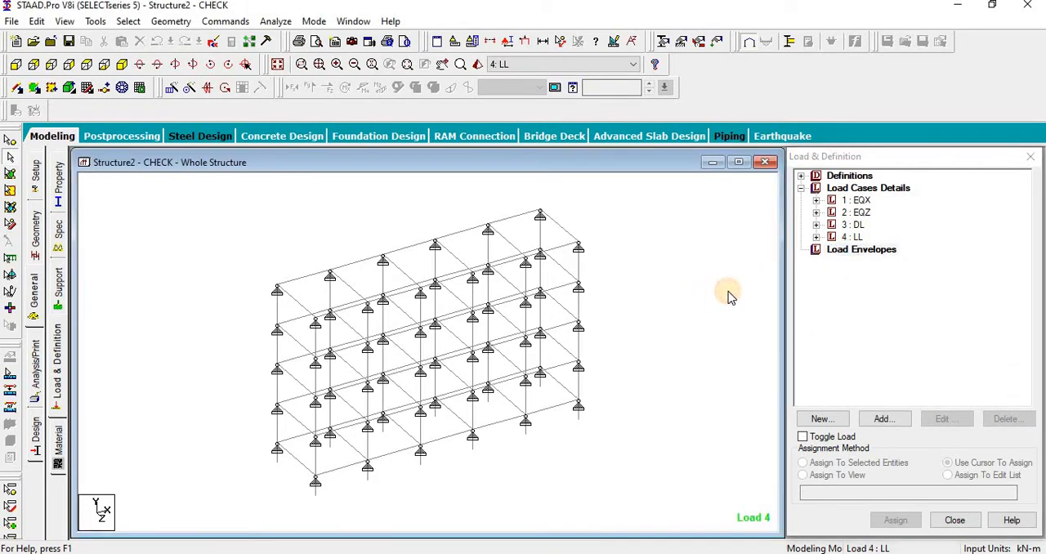
Step: Add primary load case 5 with loading type Seismic and title DYNAMIC-X
click(855, 188)
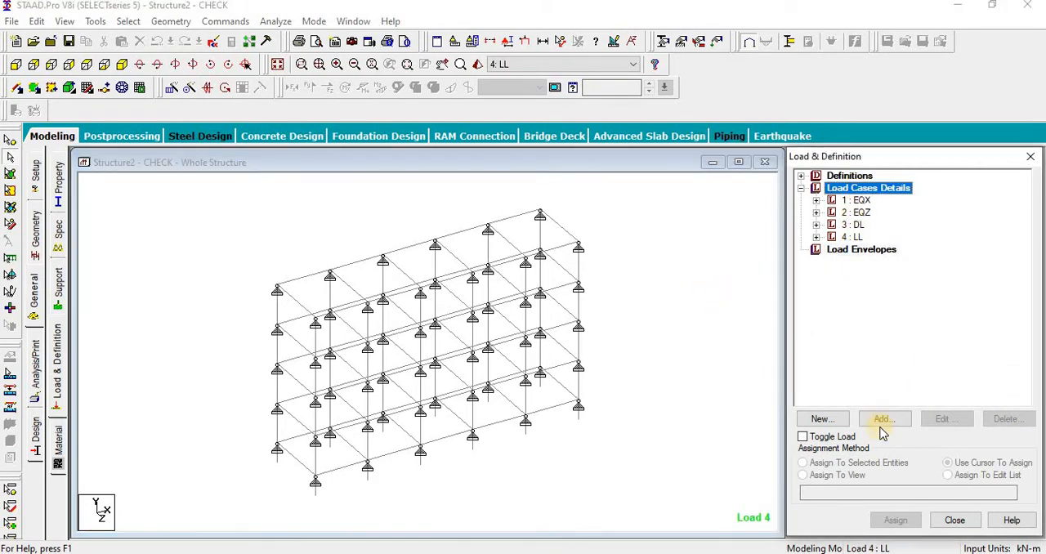
click(882, 422)
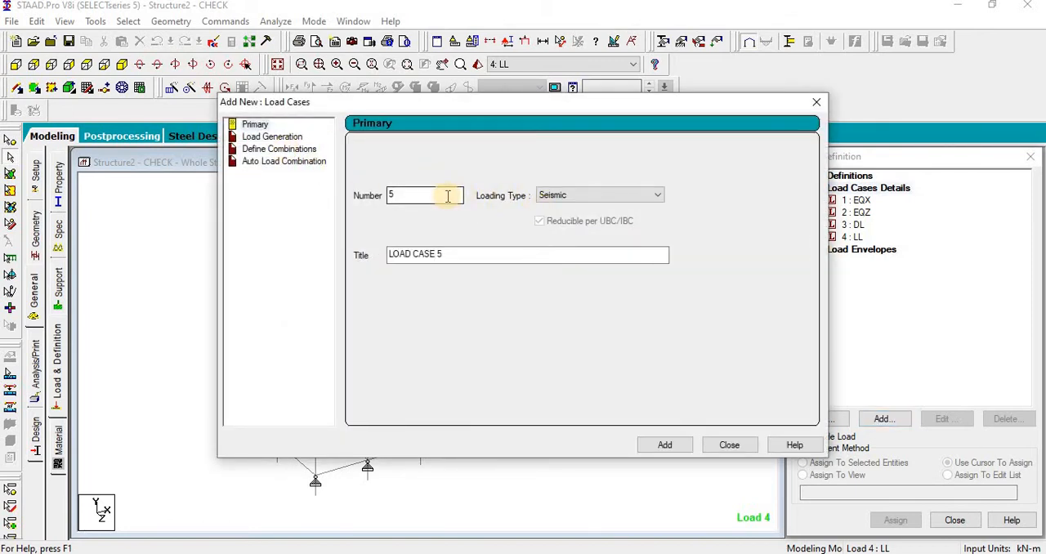
click(547, 196)
click(479, 257)
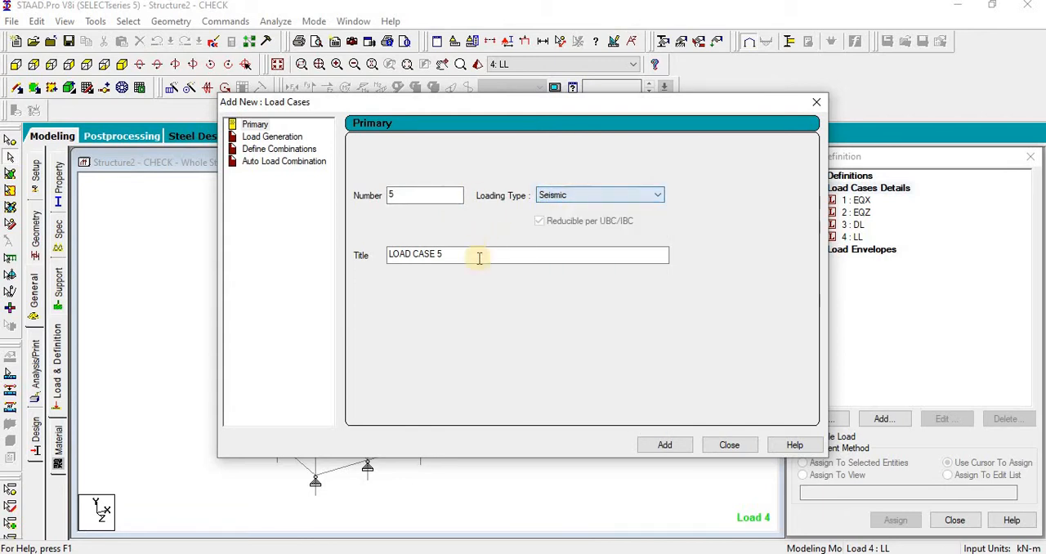
drag(479, 257, 296, 263)
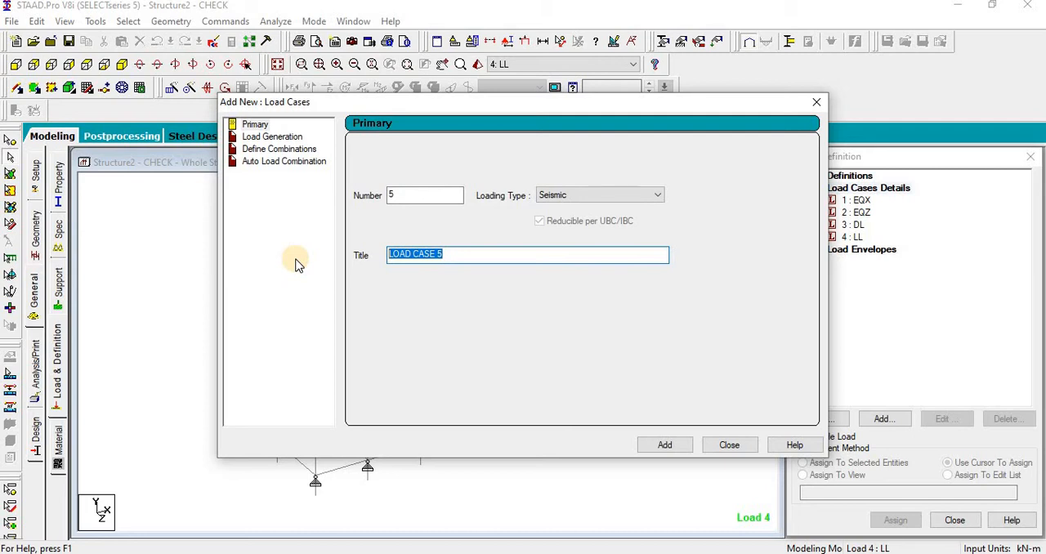
text(DYNAMIC-X)
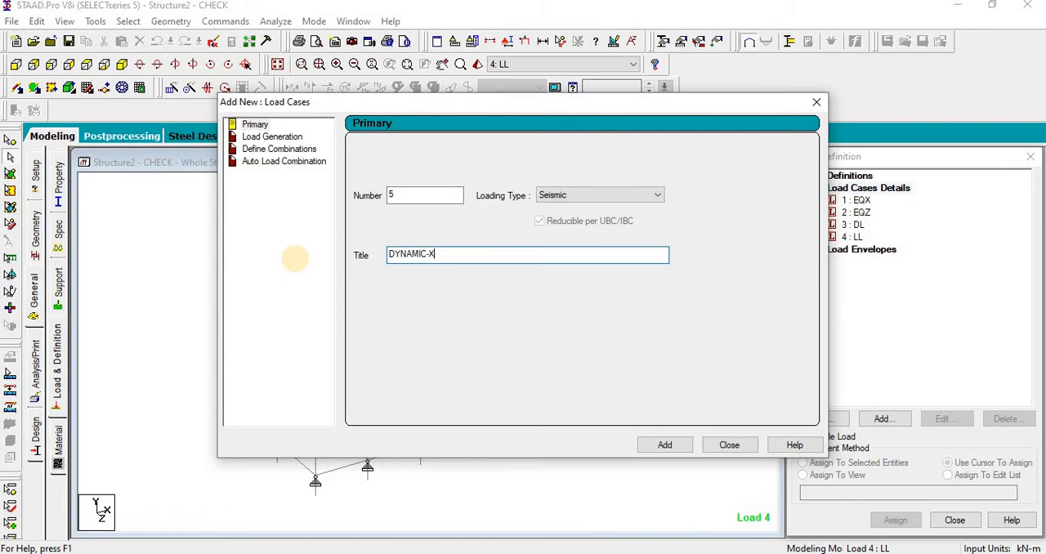
click(686, 448)
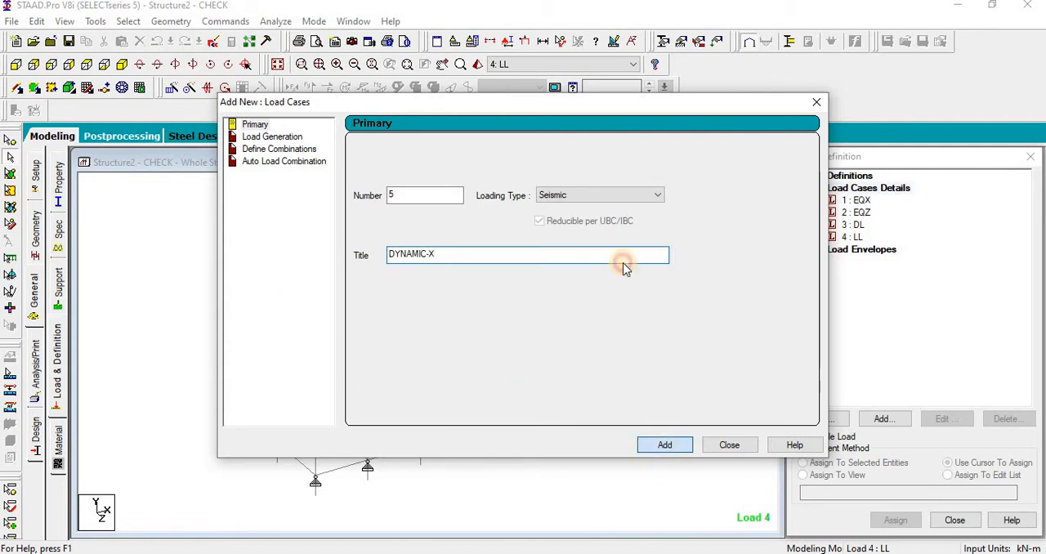
Step: Add seismic load case 6 titled DYNAMIC-Z and close the load case dialog
triple_click(386, 254)
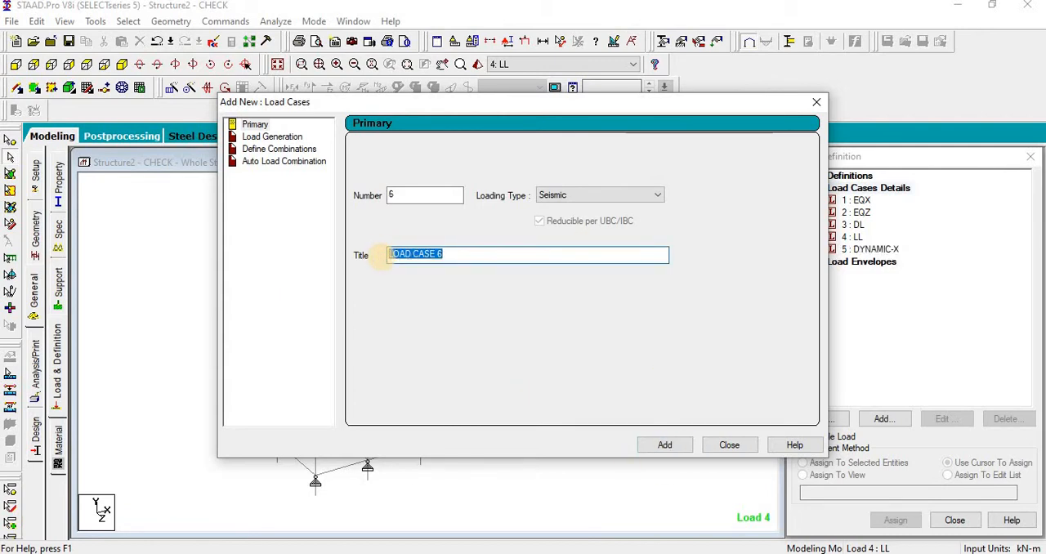
text(DYNAMIC-Z)
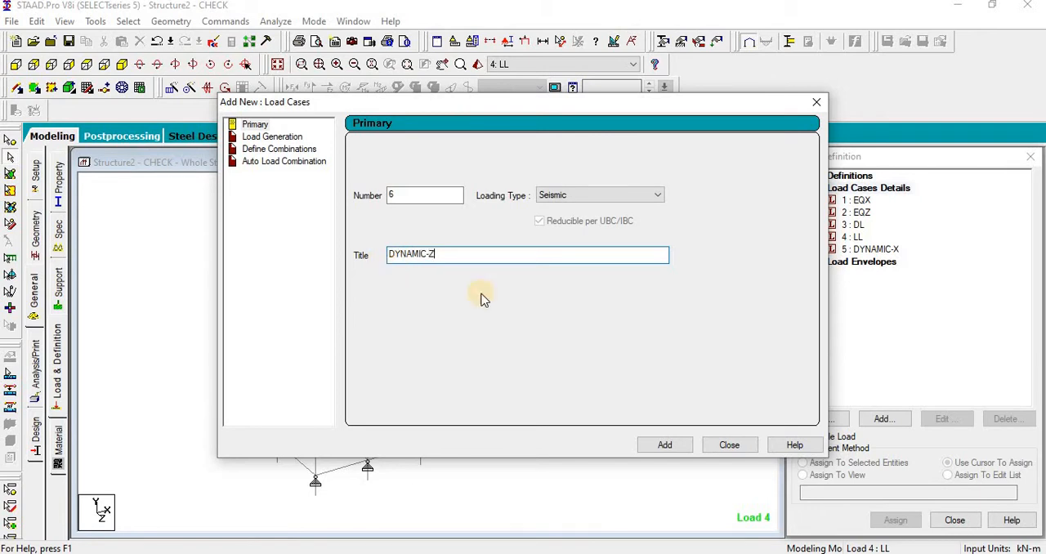
click(662, 445)
click(727, 445)
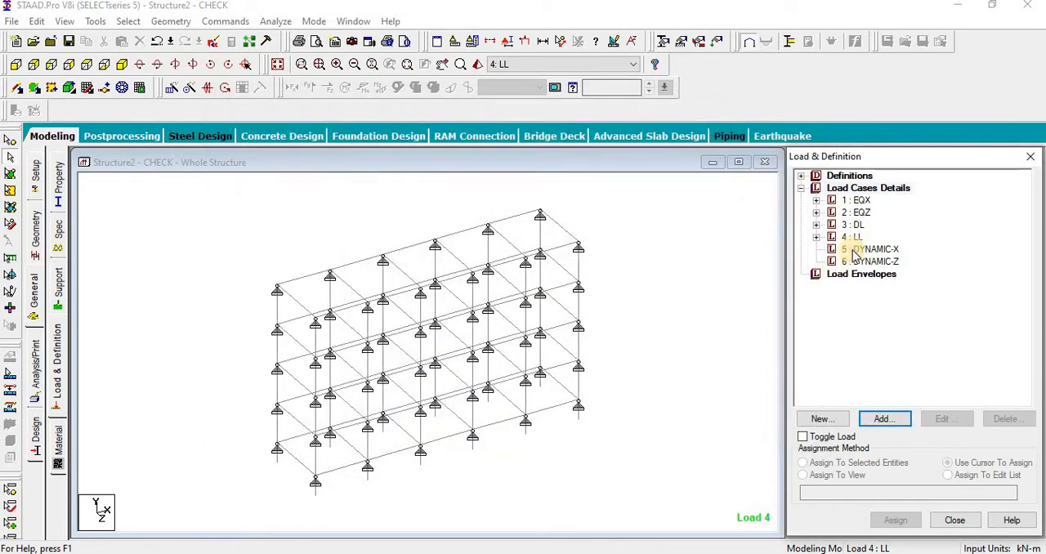
Step: Start a response spectrum load for case DYNAMIC-X with the IS-1893 code and open the combination method choices
click(854, 250)
click(885, 419)
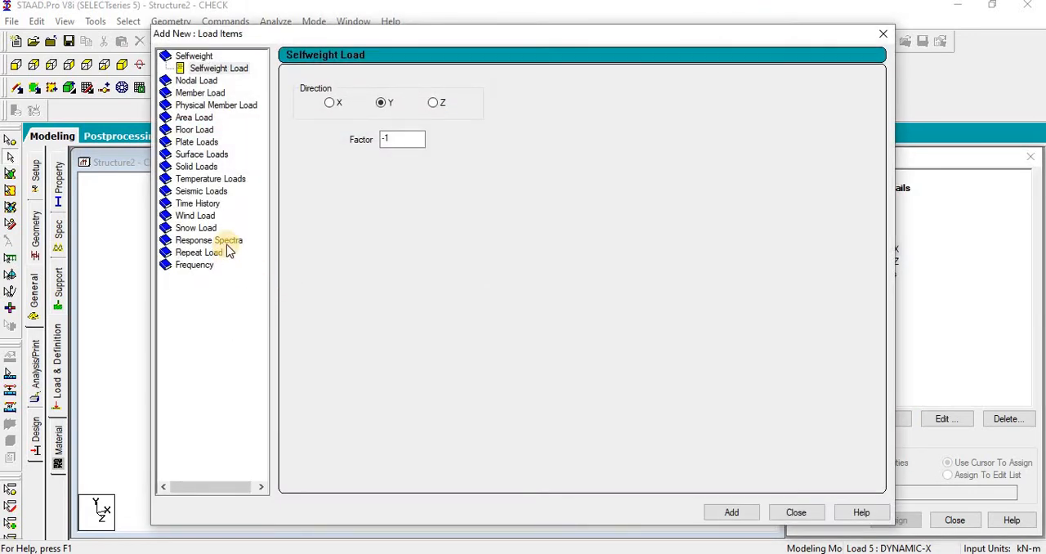
click(228, 242)
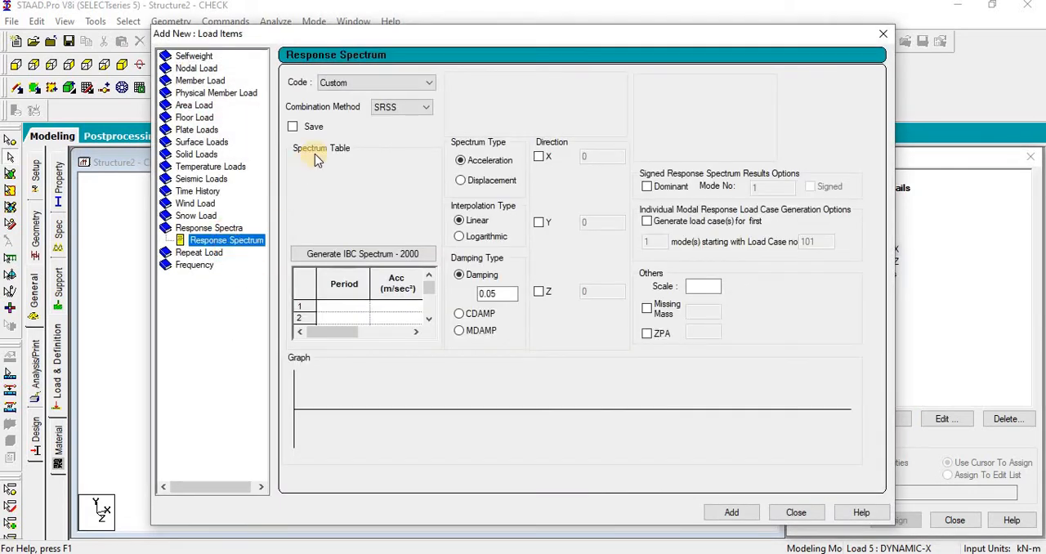
click(357, 92)
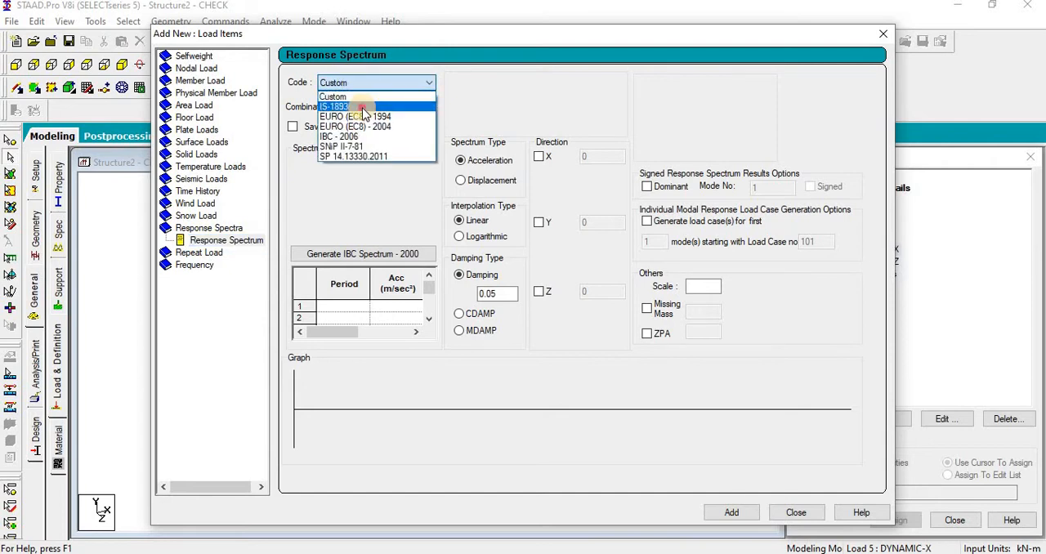
click(364, 102)
click(382, 111)
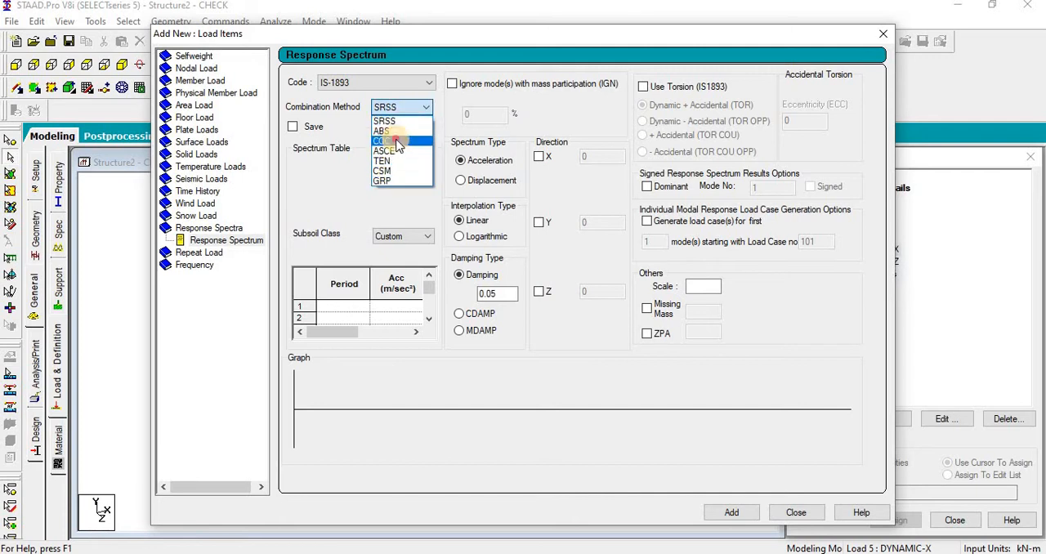
Step: Add the DYNAMIC-X spectrum load with CQC combination, Medium Soil and an X direction factor of 1
click(397, 142)
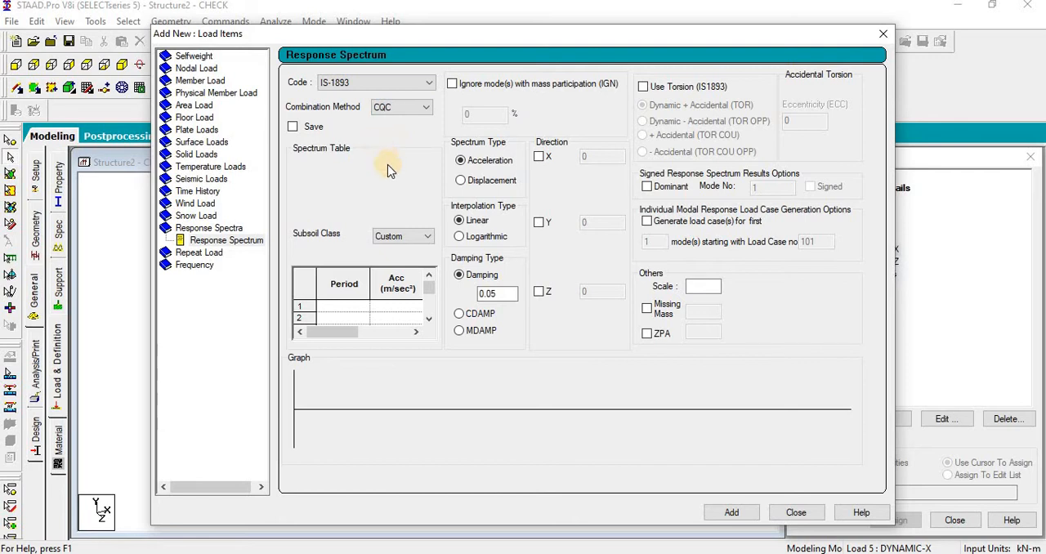
click(421, 238)
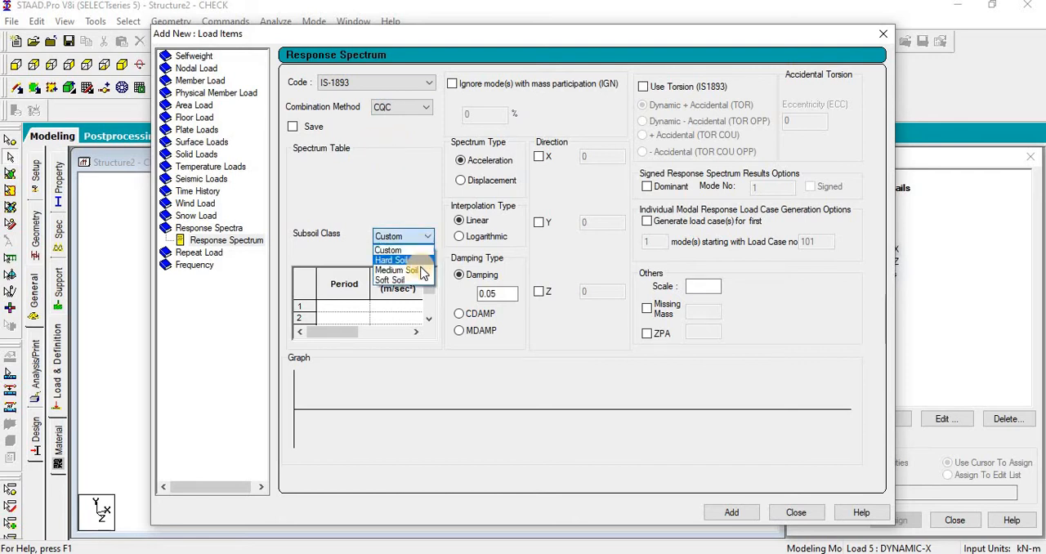
click(398, 269)
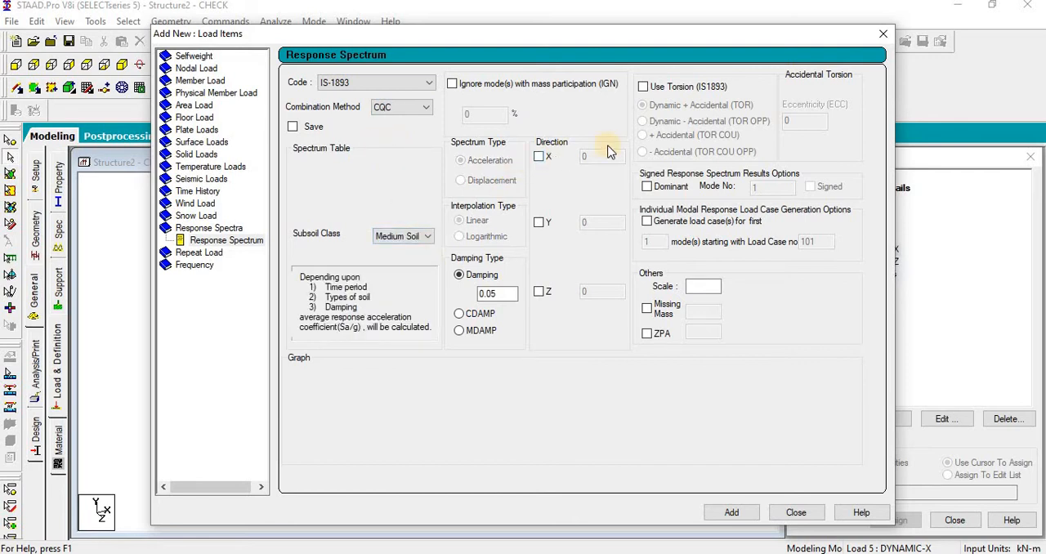
drag(658, 35, 566, 61)
click(446, 182)
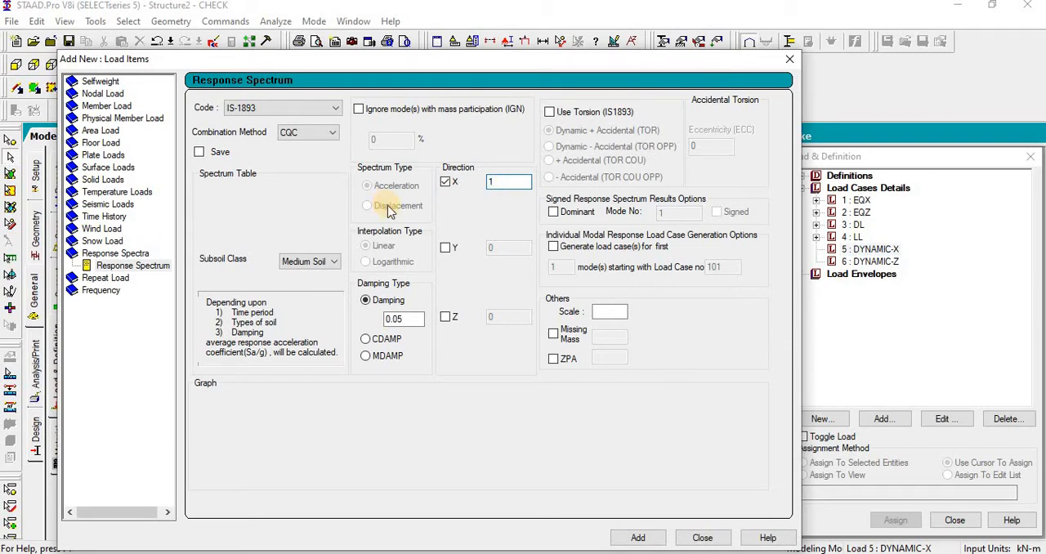
click(638, 539)
click(703, 538)
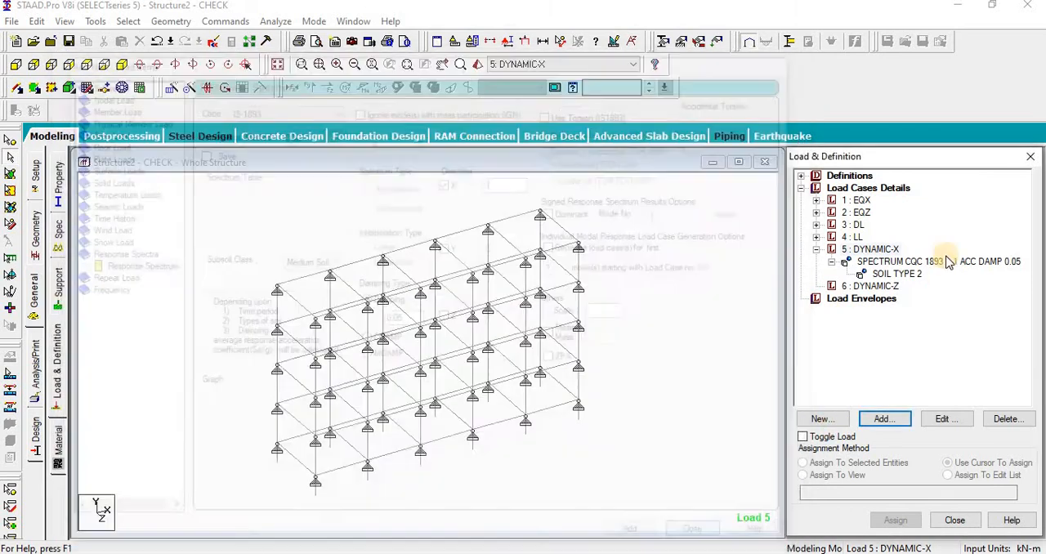
Step: Save the structure and examine the JOINT WEIGHT entries of the 1893 definition in the STAAD Editor
click(214, 45)
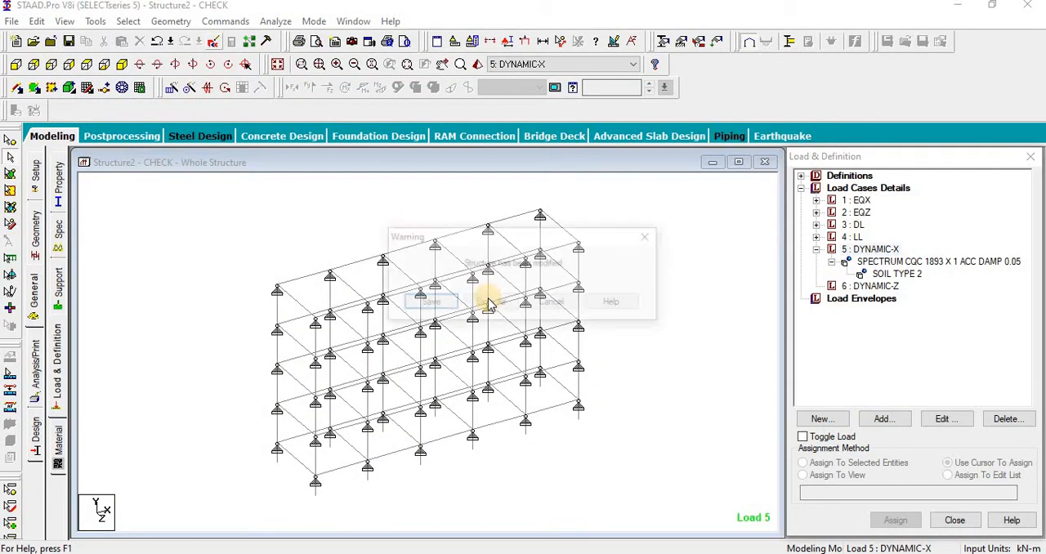
click(362, 302)
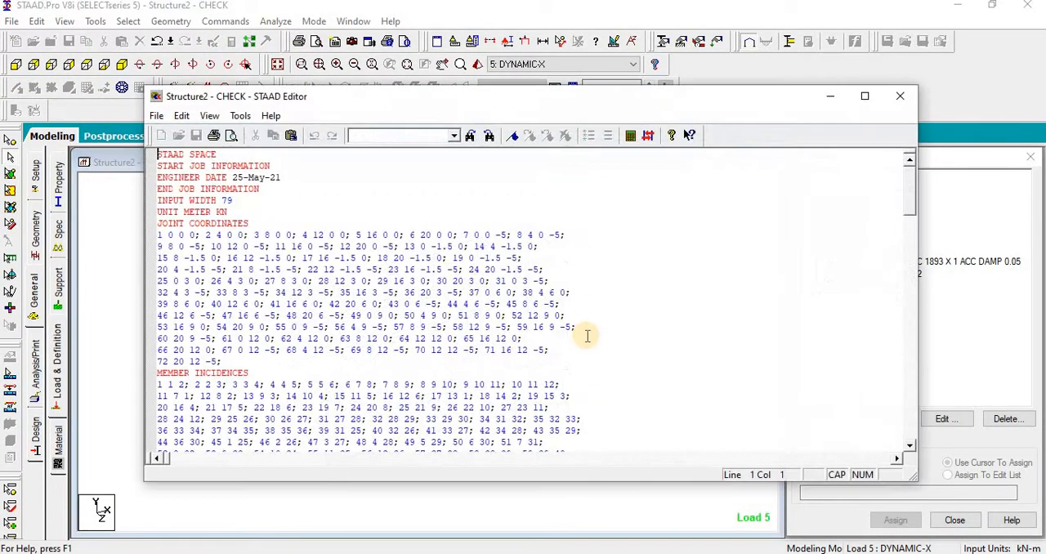
scroll(584, 333, down, 15)
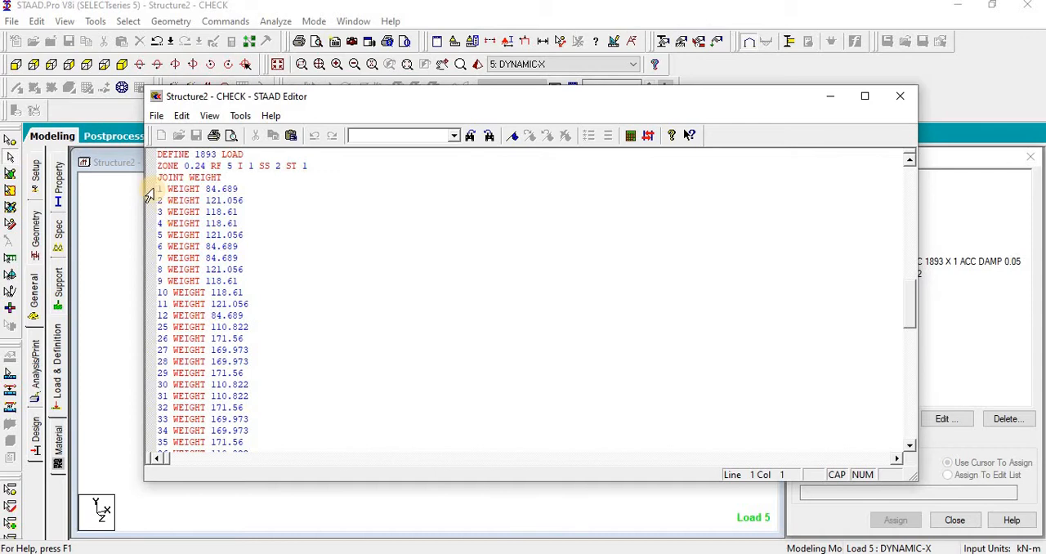
drag(159, 188, 268, 420)
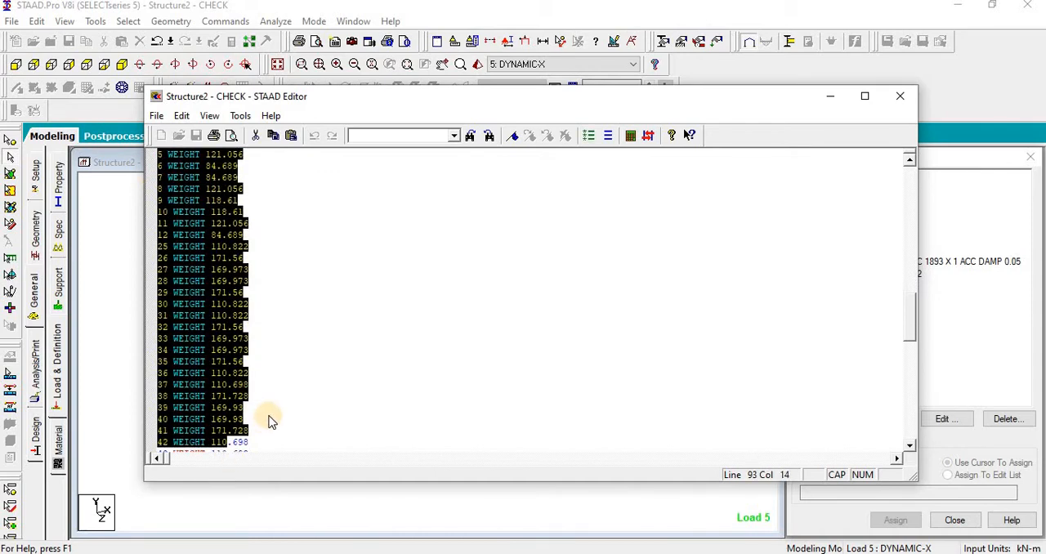
click(269, 420)
click(900, 96)
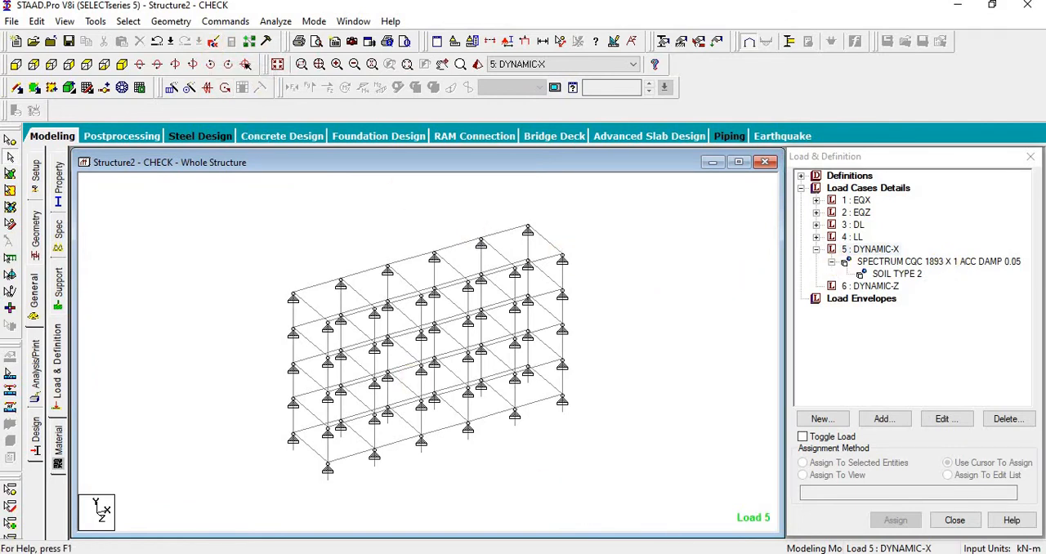
Step: Switch to the Excel joint weight sheet and replace the WEIGHT entries from B3 down with FX
click(926, 495)
scroll(242, 324, up, 14)
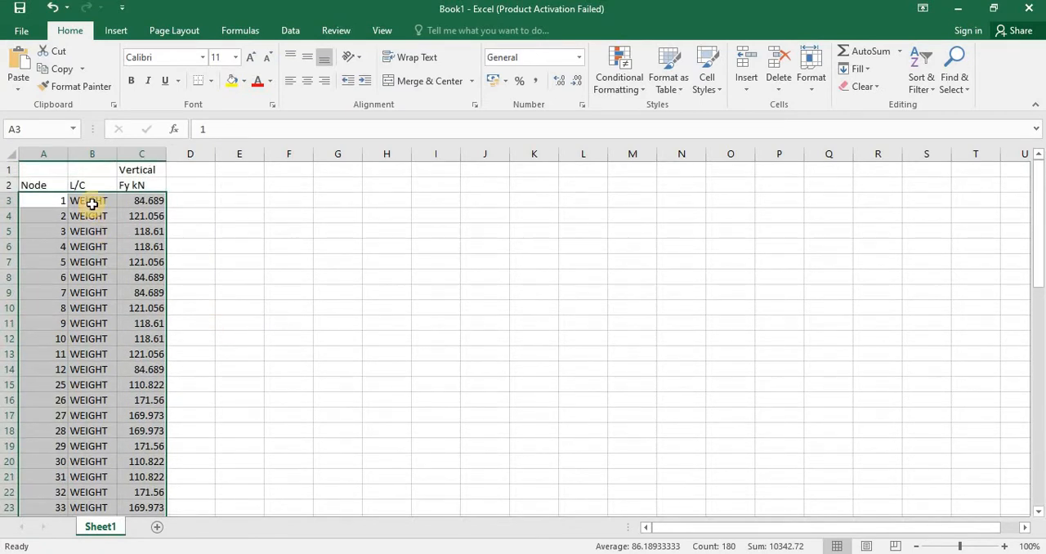
click(93, 204)
text(FX)
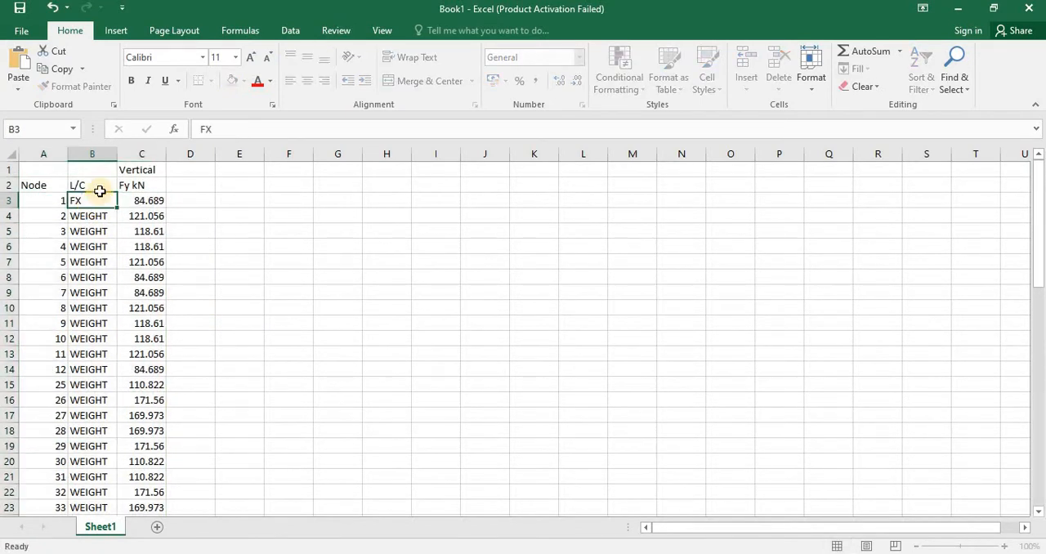
key(Return)
click(113, 205)
double_click(110, 207)
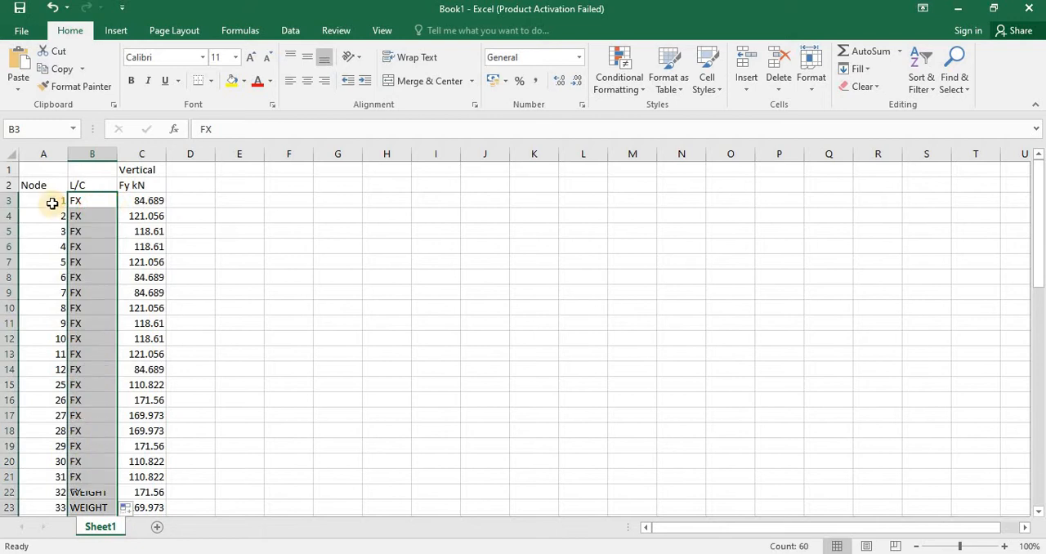
Step: Copy columns B and C into columns F:G and D:E to repeat the load label and values
drag(93, 154, 145, 153)
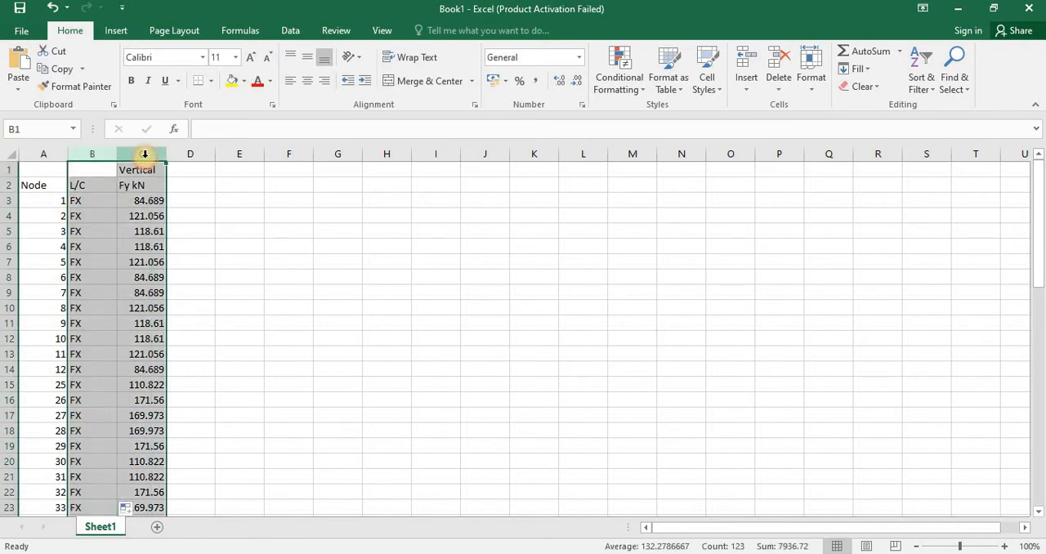
key(ctrl+c)
click(274, 175)
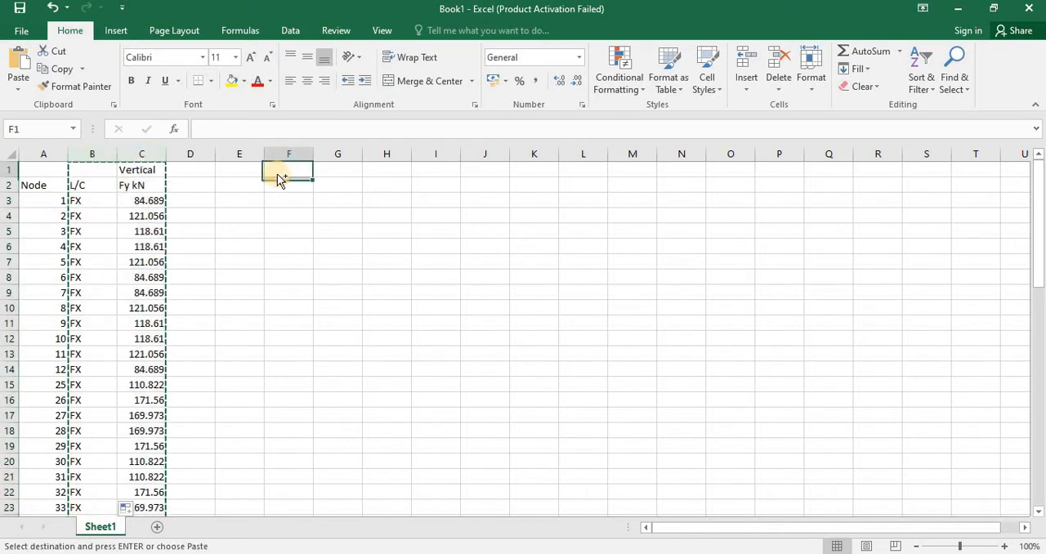
key(ctrl+v)
click(196, 171)
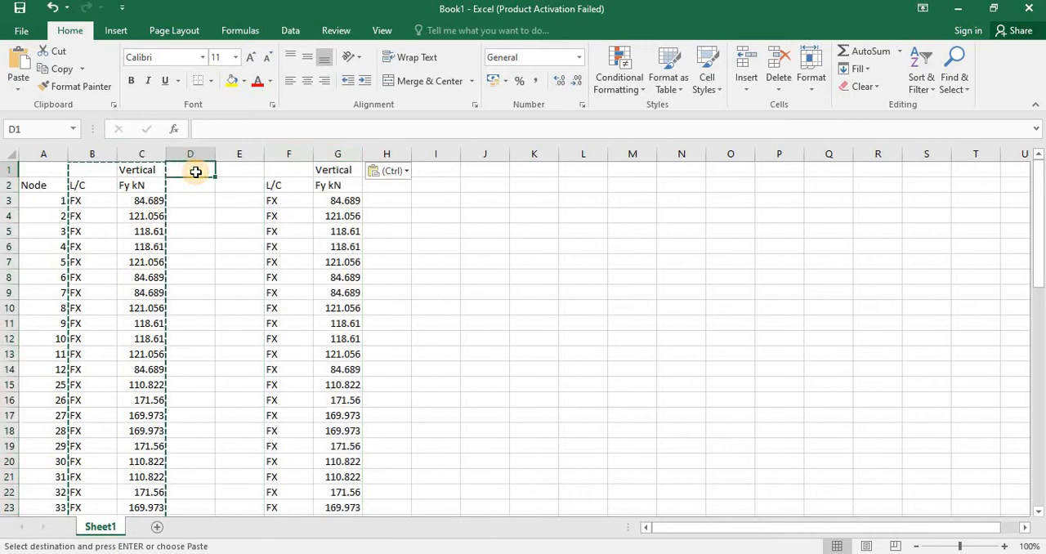
key(ctrl+v)
Step: Change cell D3 to FY and fill it down the column for all nodes
click(192, 202)
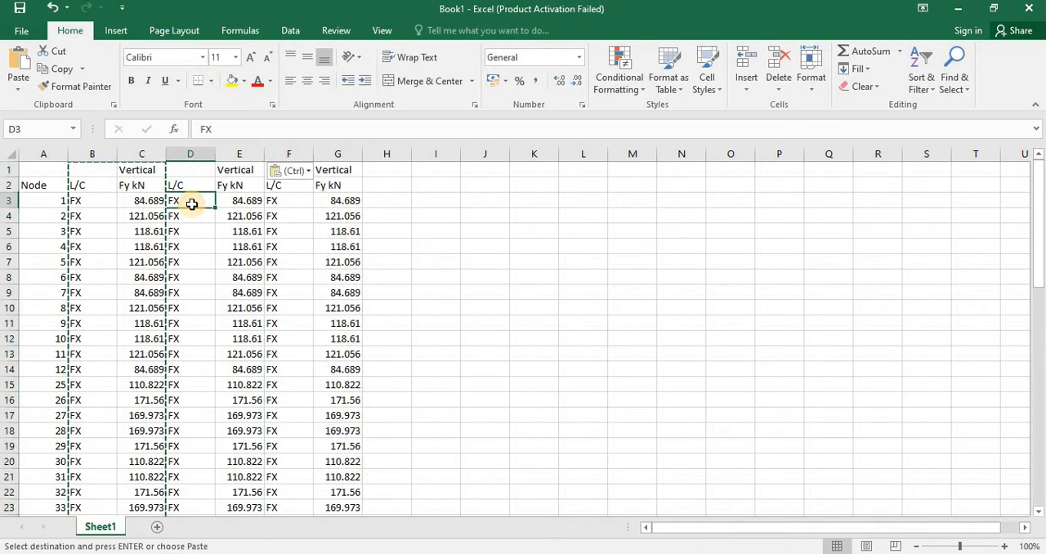
text(F)
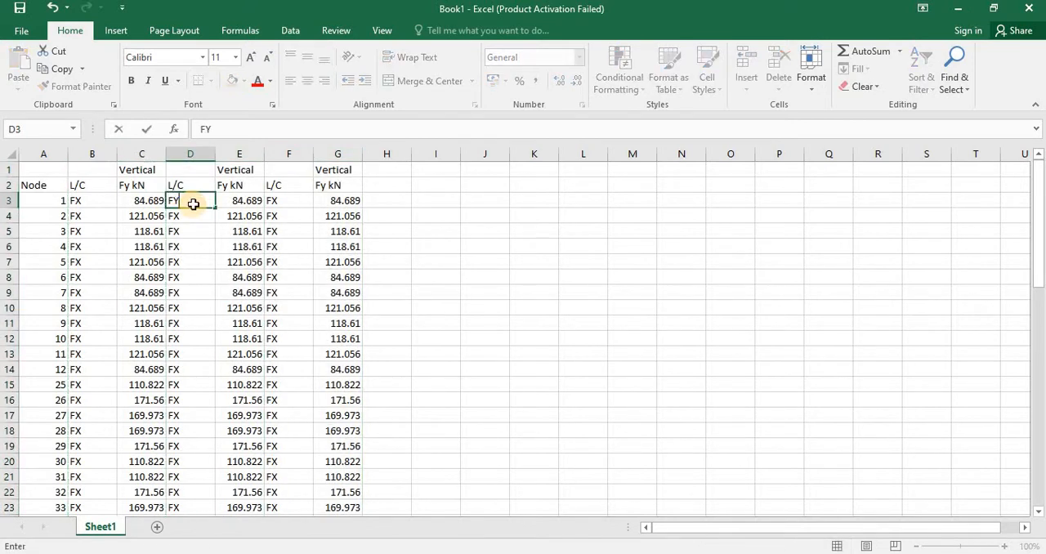
key(ctrl+Return)
double_click(218, 207)
Step: Change cell F3 to FZ and fill it down the column for all nodes
click(286, 200)
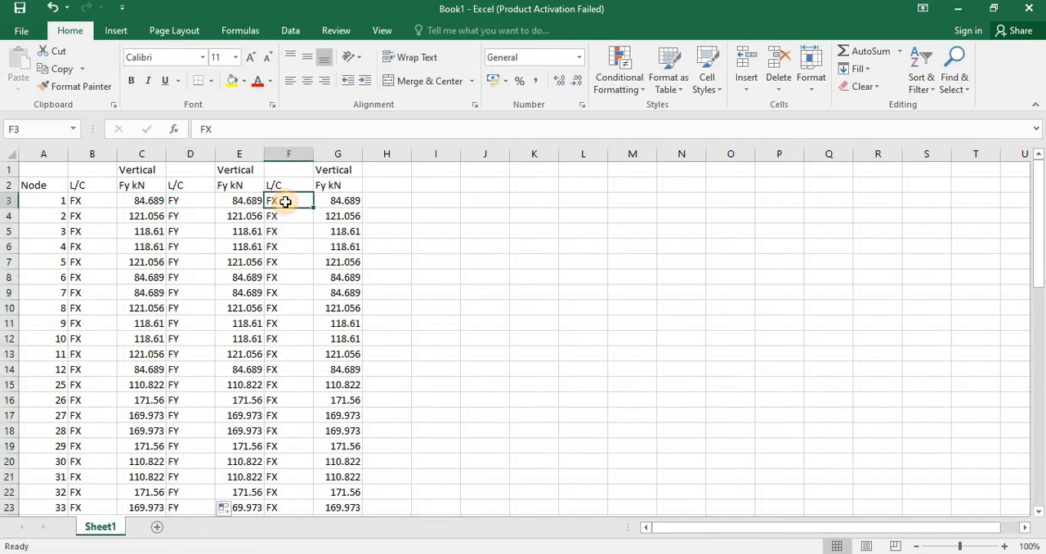
text(FZ)
key(Return)
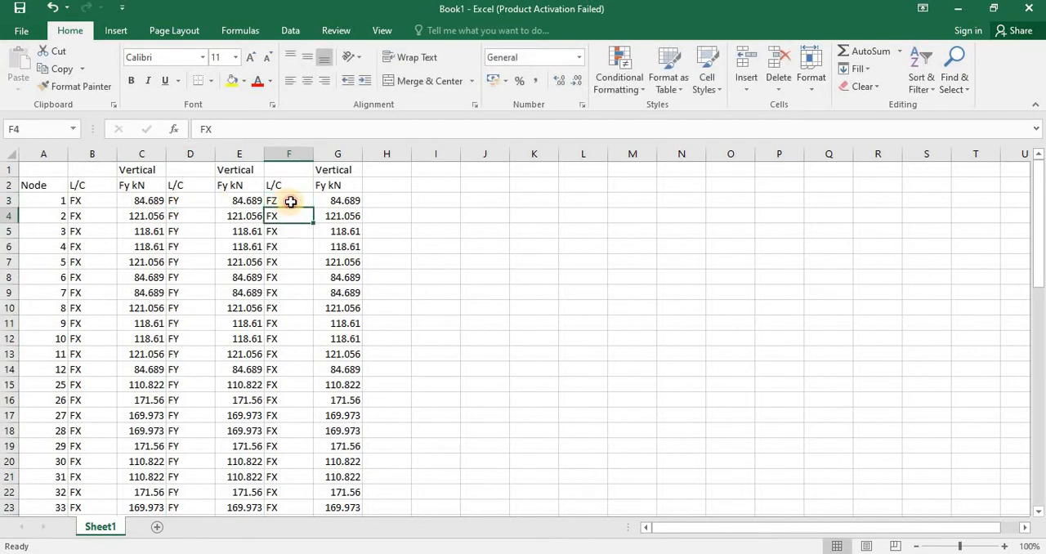
click(288, 201)
double_click(313, 209)
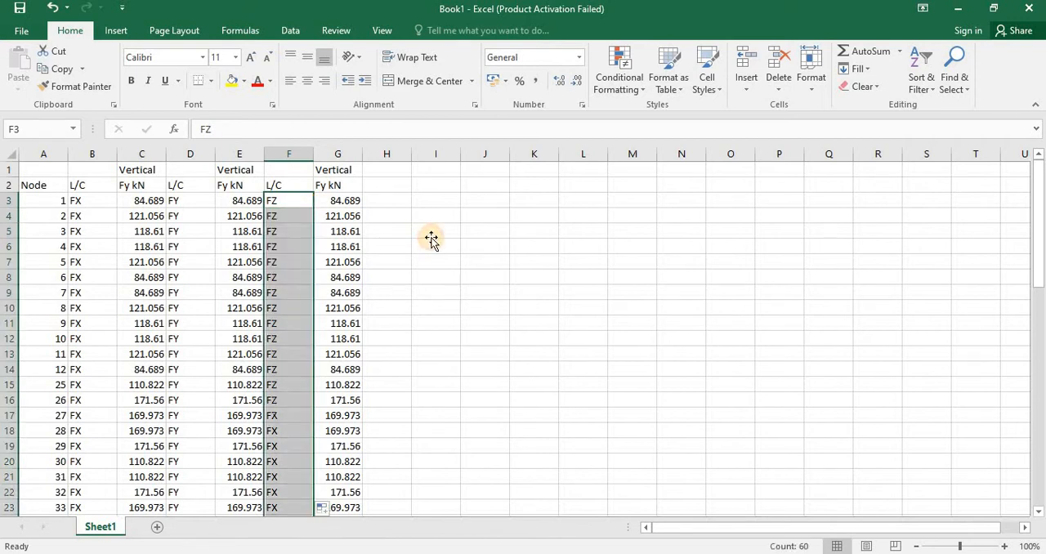
click(431, 235)
Step: Copy range A3:G62 and, in the STAAD Editor, insert a JOINT LOAD line below load case 5's SPECTRUM line
drag(59, 201, 335, 491)
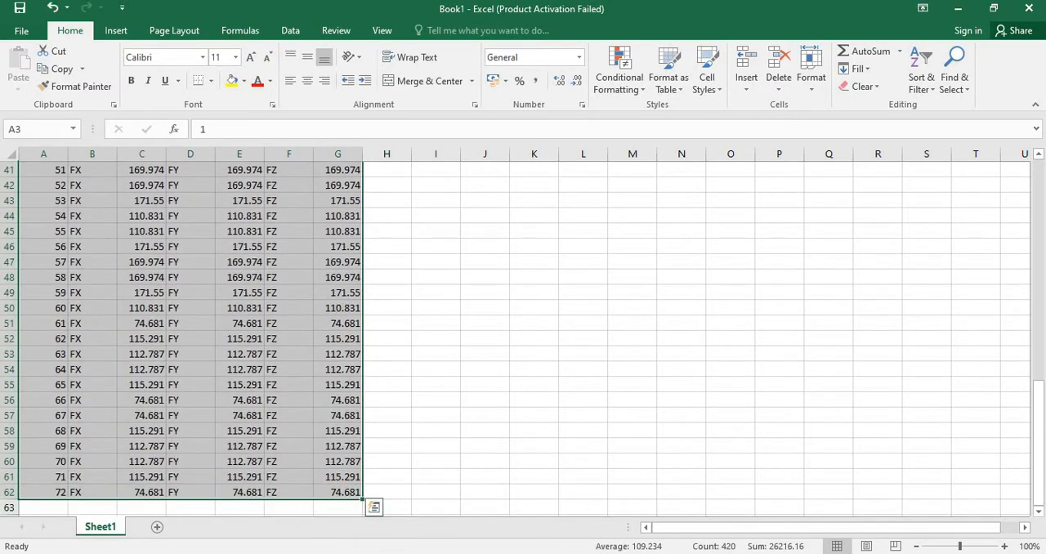
key(ctrl+c)
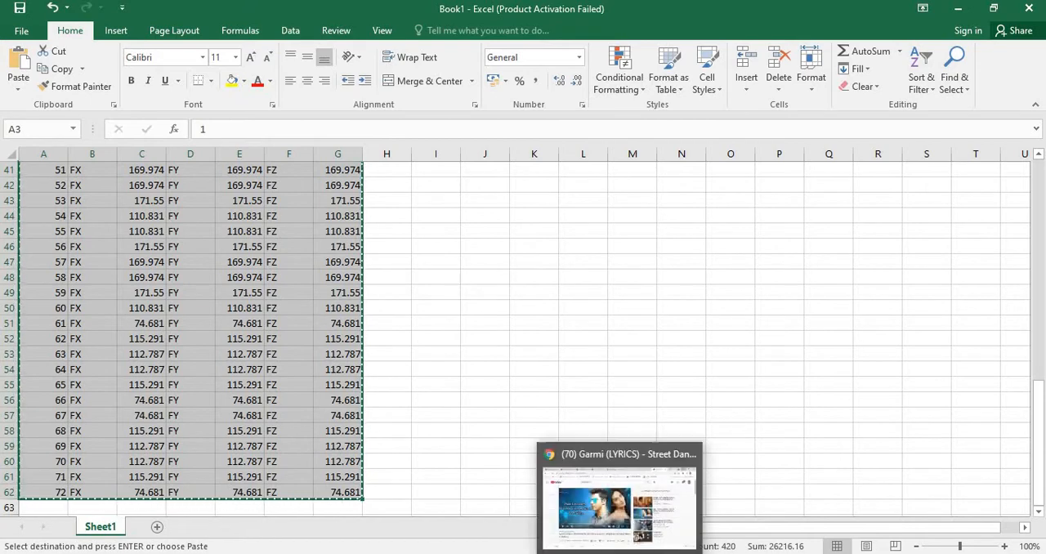
click(753, 516)
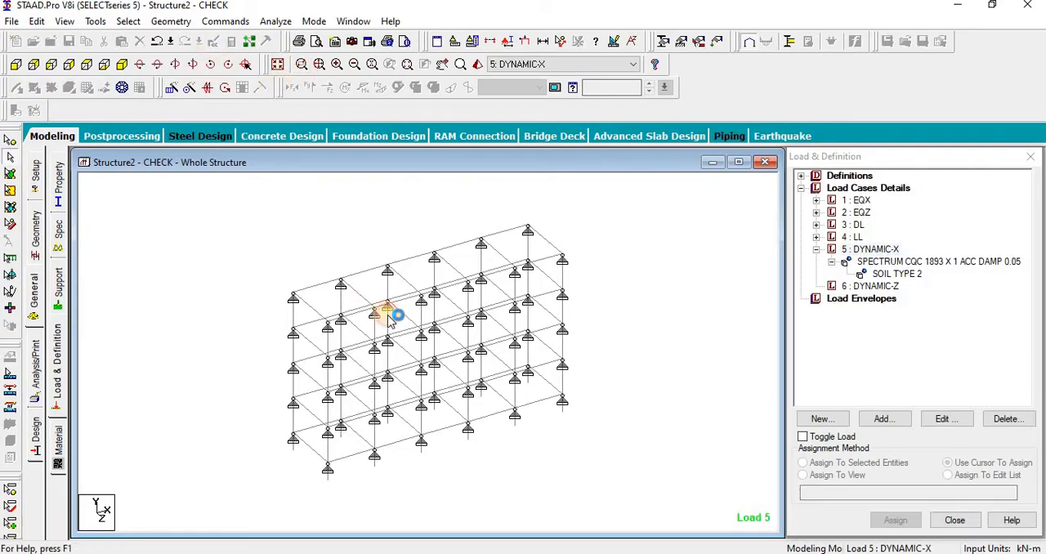
scroll(429, 332, down, 20)
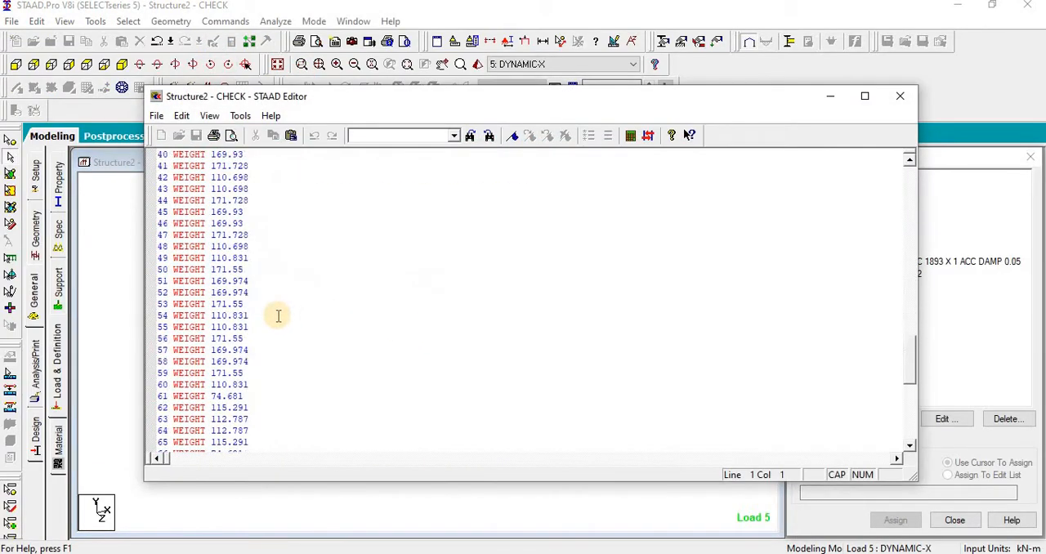
scroll(278, 315, down, 13)
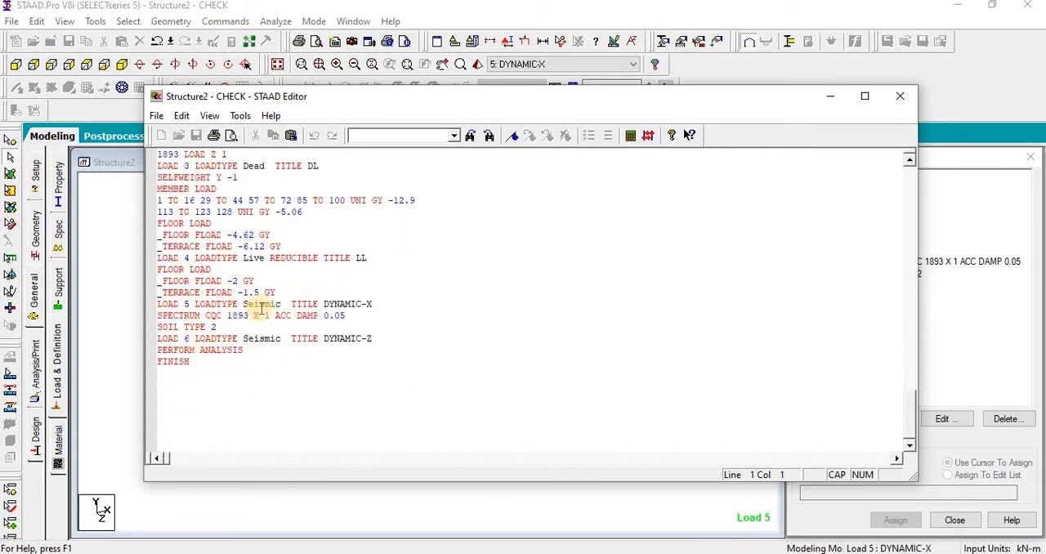
click(344, 317)
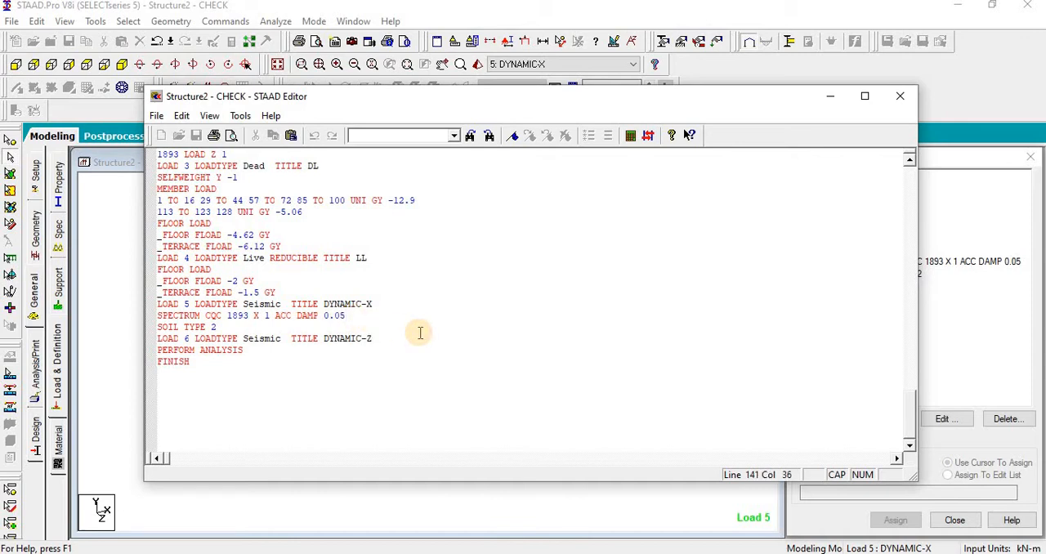
key(Return)
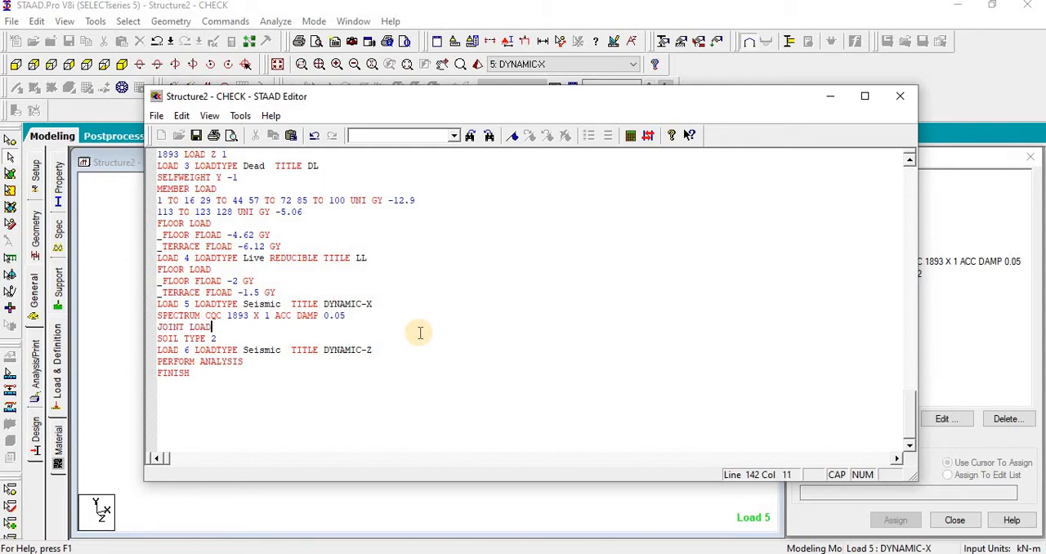
Step: Paste the FX, FY and FZ node values under JOINT LOAD, remove the blank line before SOIL TYPE 2, and close the editor
key(Return)
key(ctrl+v)
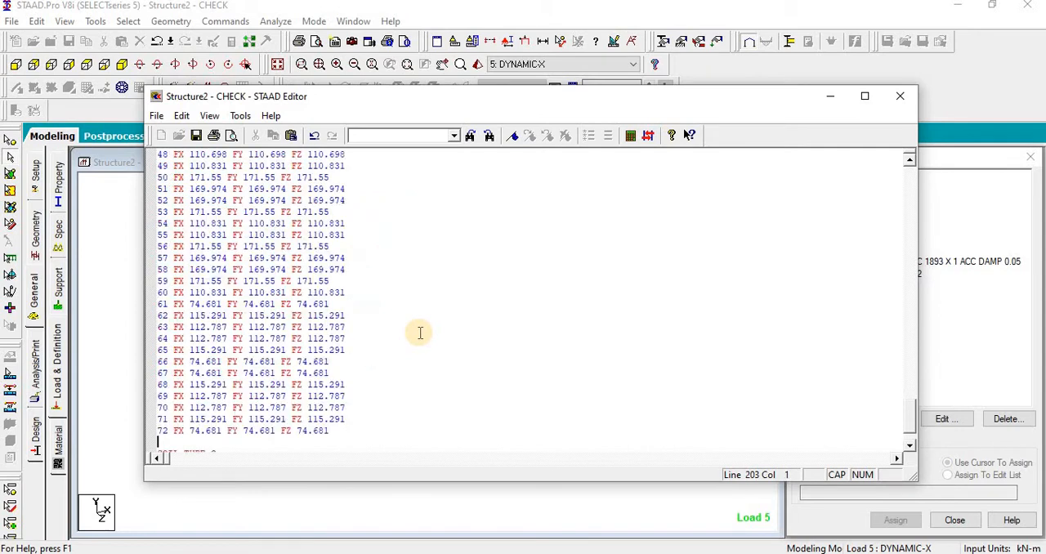
scroll(373, 367, down, 3)
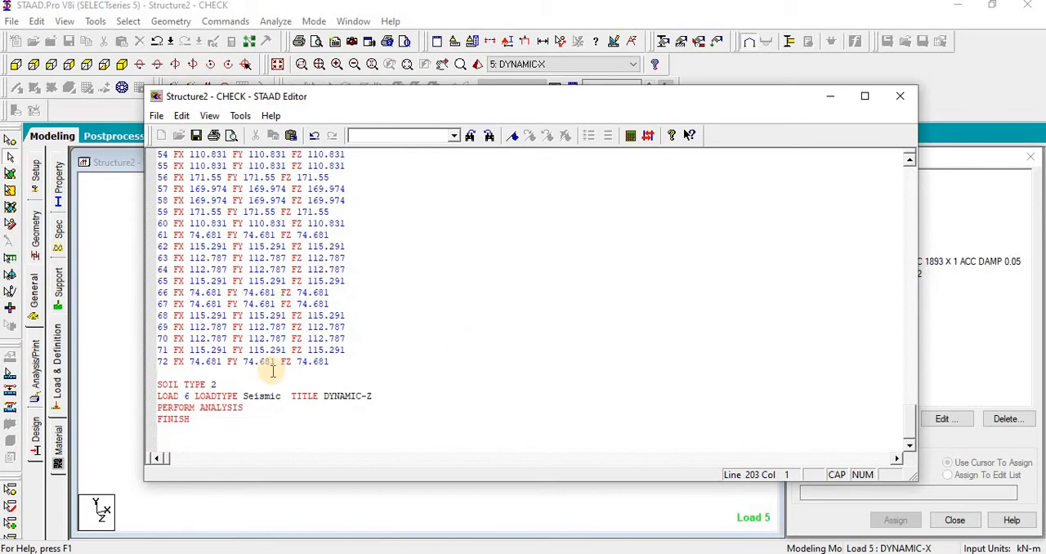
key(Delete)
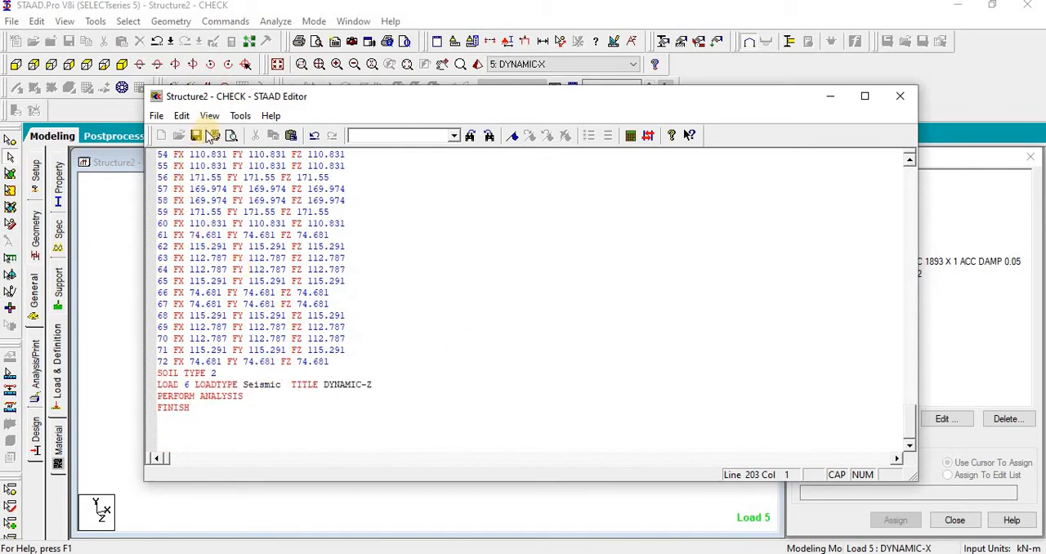
click(900, 96)
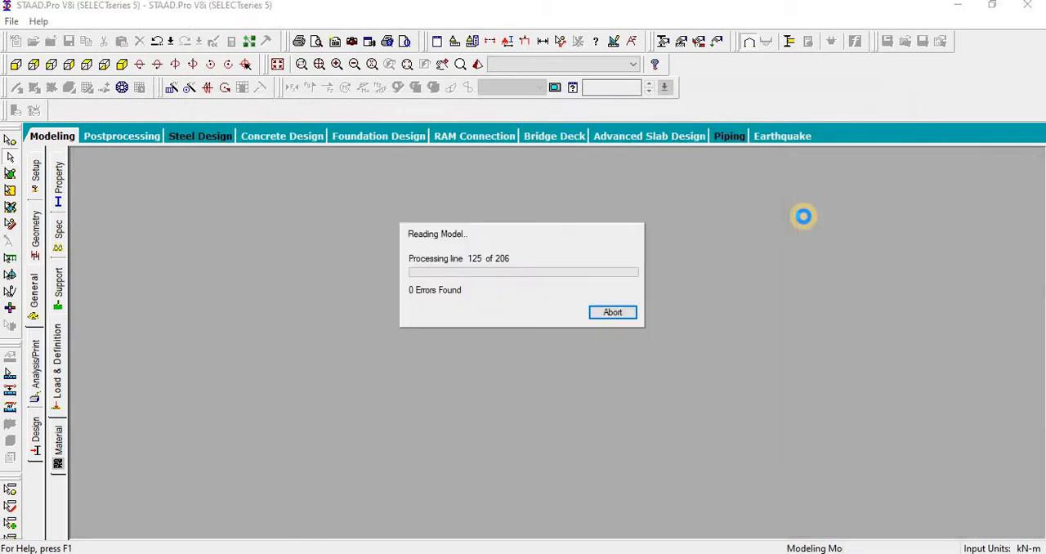
Step: In the STAAD Editor, move the JOINT LOAD block with its node values to directly above load case 5's SPECTRUM line, and close the editor
click(538, 315)
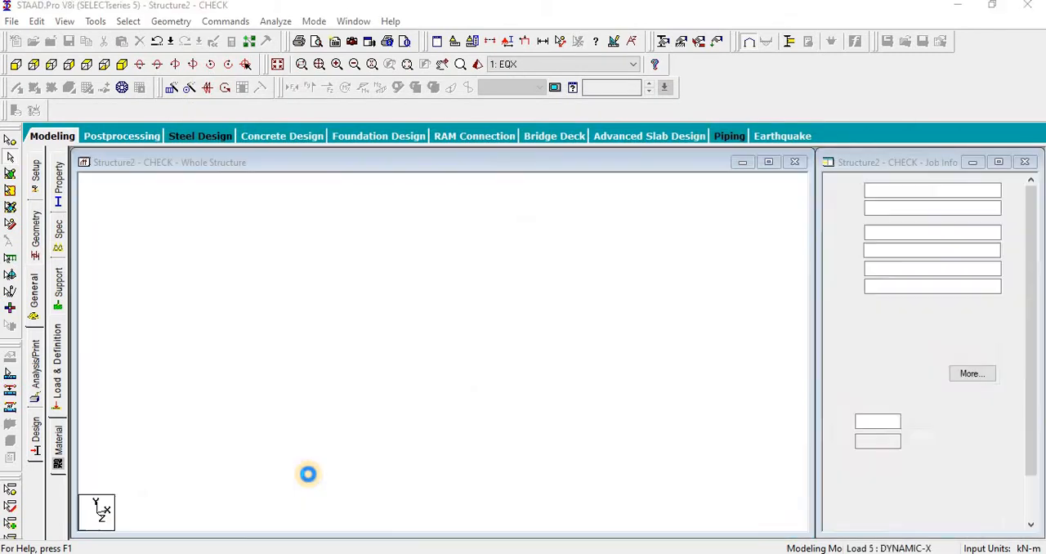
double_click(223, 317)
click(328, 185)
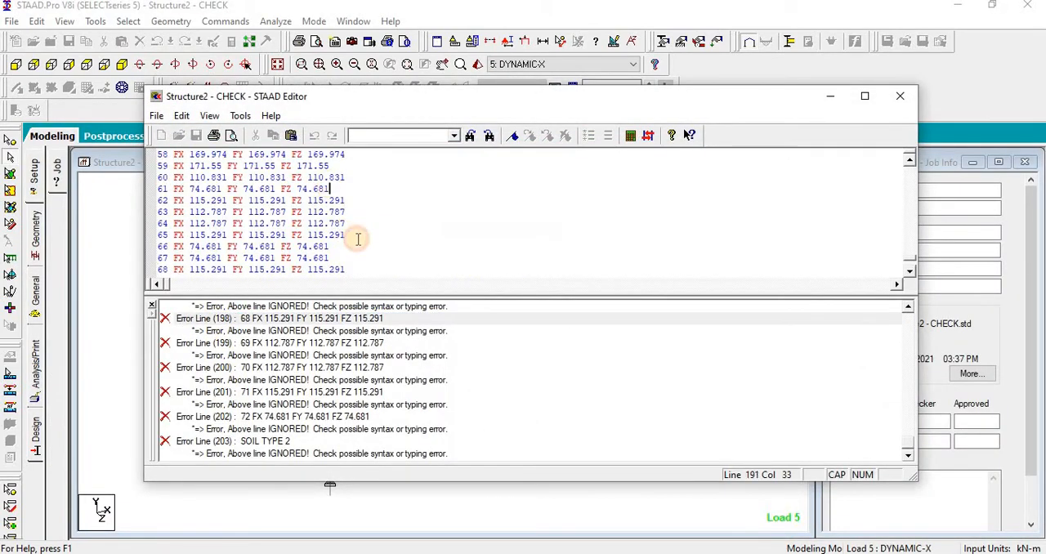
scroll(358, 238, down, 10)
scroll(358, 239, up, 5)
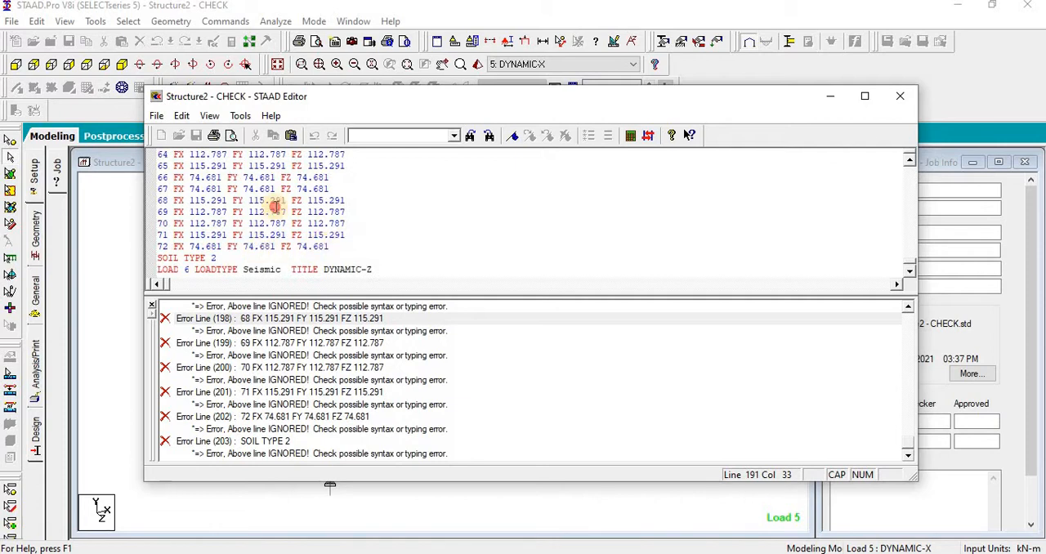
drag(274, 207, 161, 259)
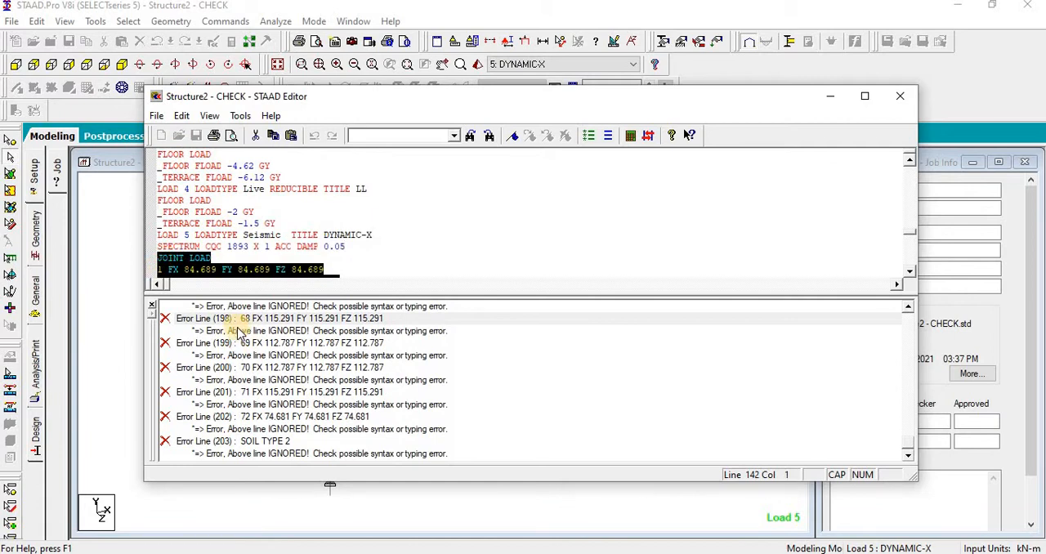
key(Delete)
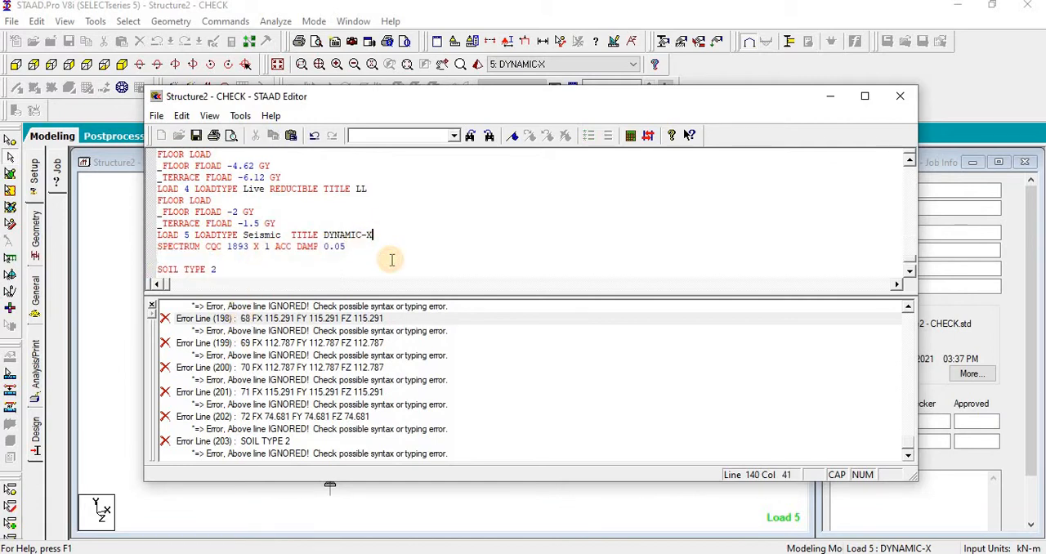
key(Return)
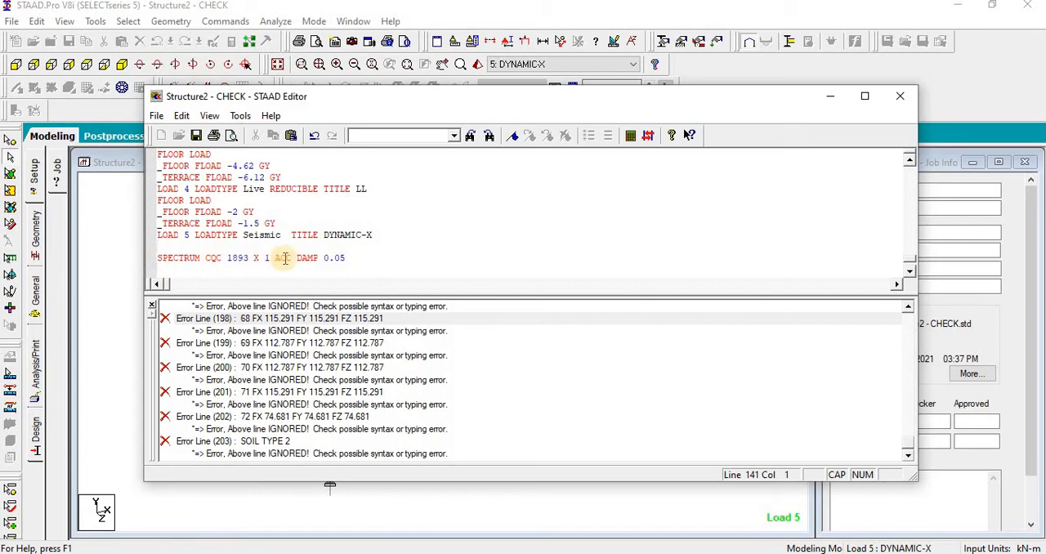
key(ctrl+v)
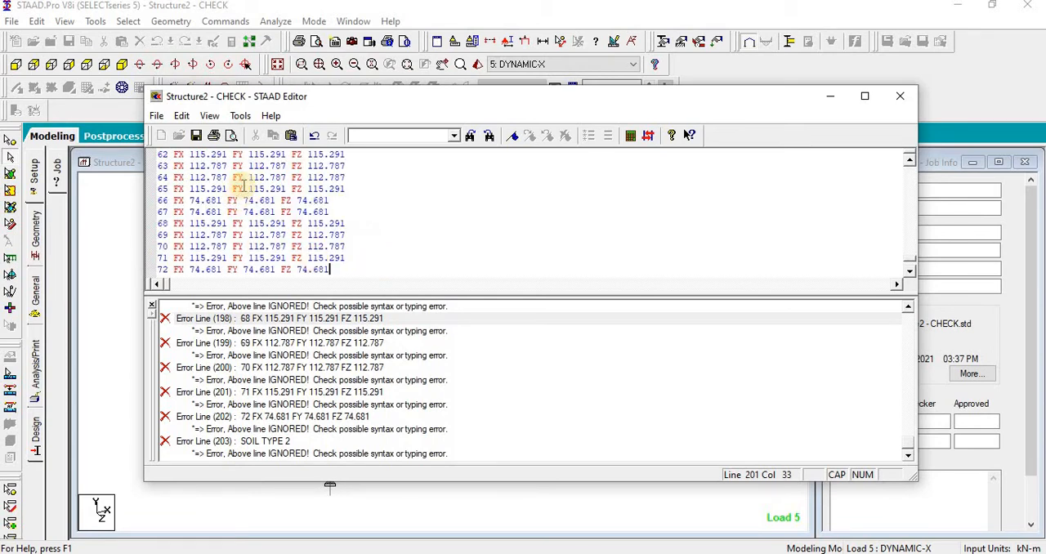
click(899, 95)
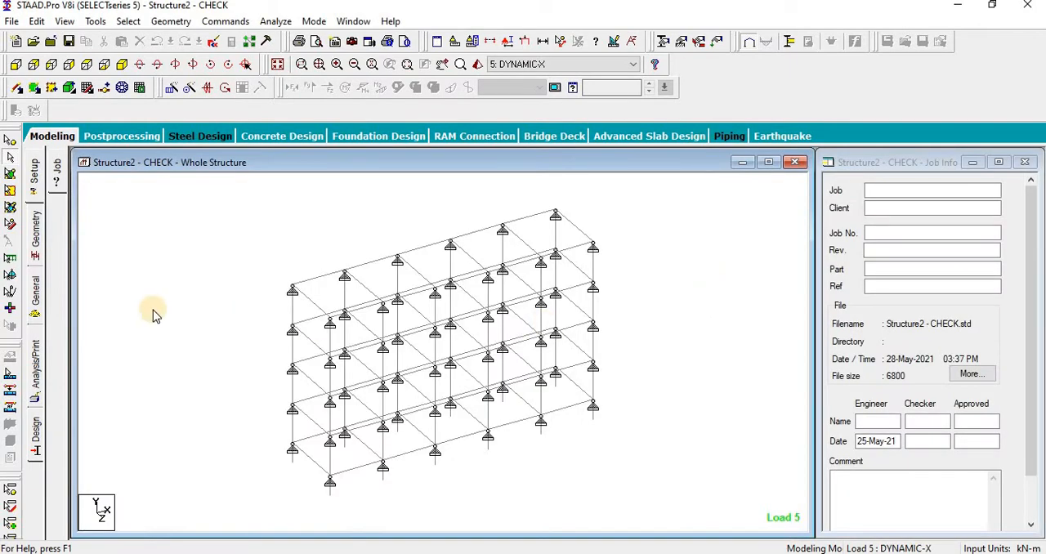
Step: Expand the DYNAMIC-X load case and go through its joint loads to check which node each one acts on
click(35, 291)
click(58, 347)
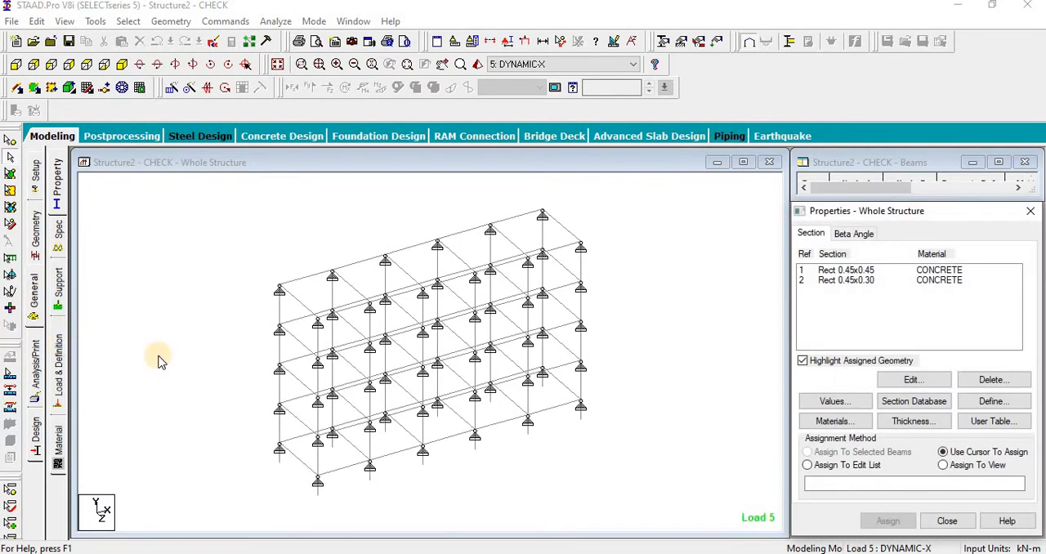
click(802, 188)
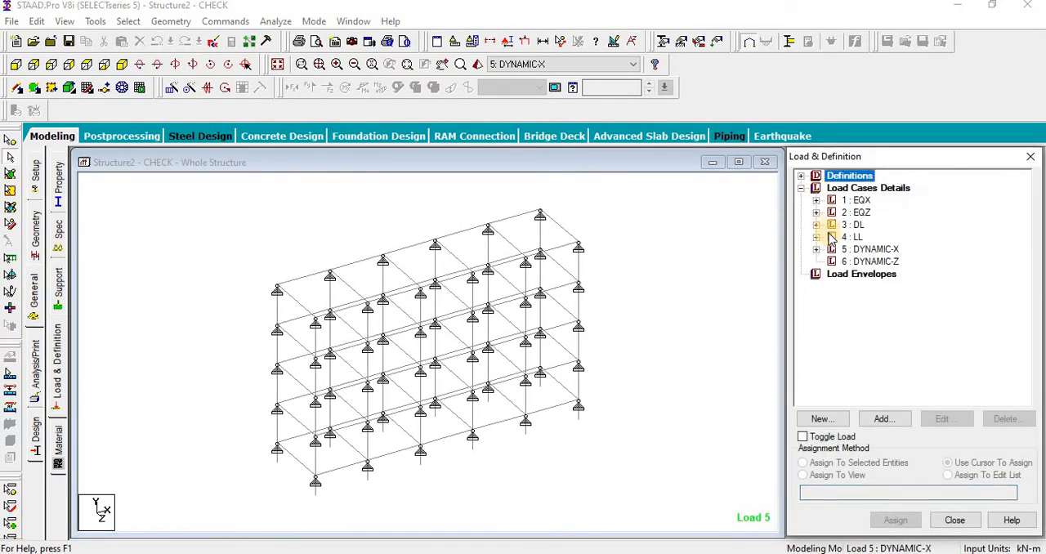
click(816, 249)
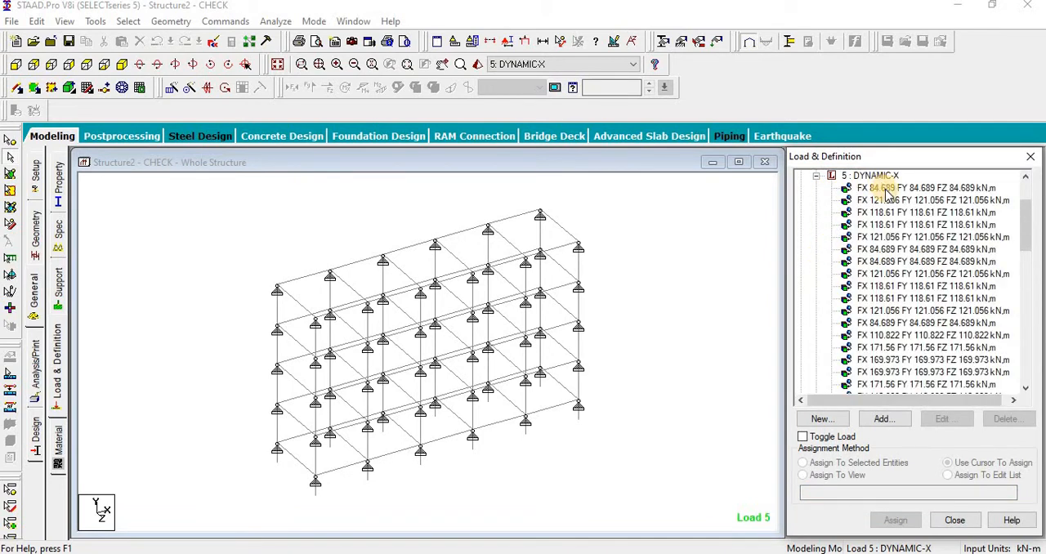
click(887, 189)
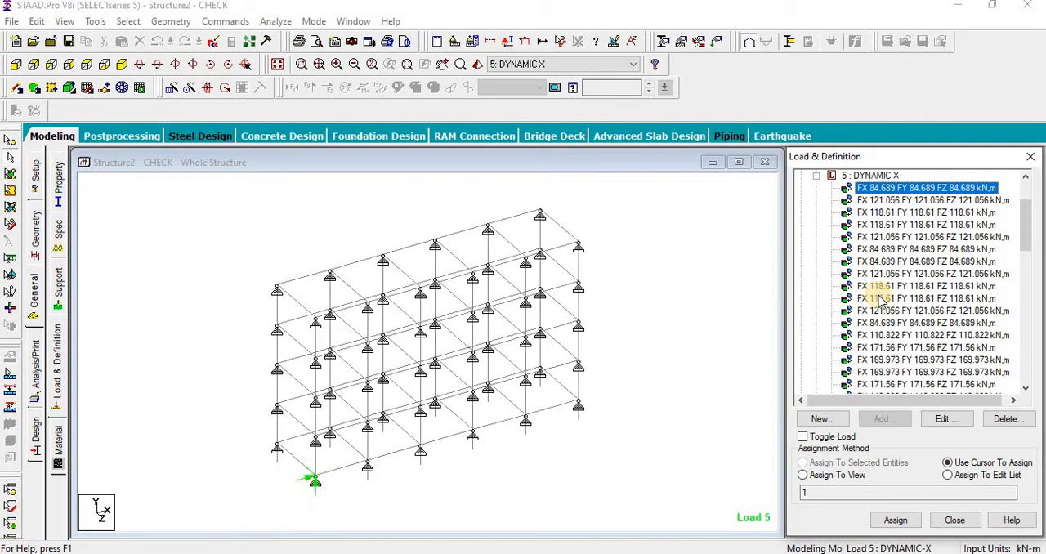
key(Down)
key(Down)
key(Down)
key(Down)
key(Down)
key(Down)
key(Down)
key(Down)
key(Down)
key(Down)
key(Down)
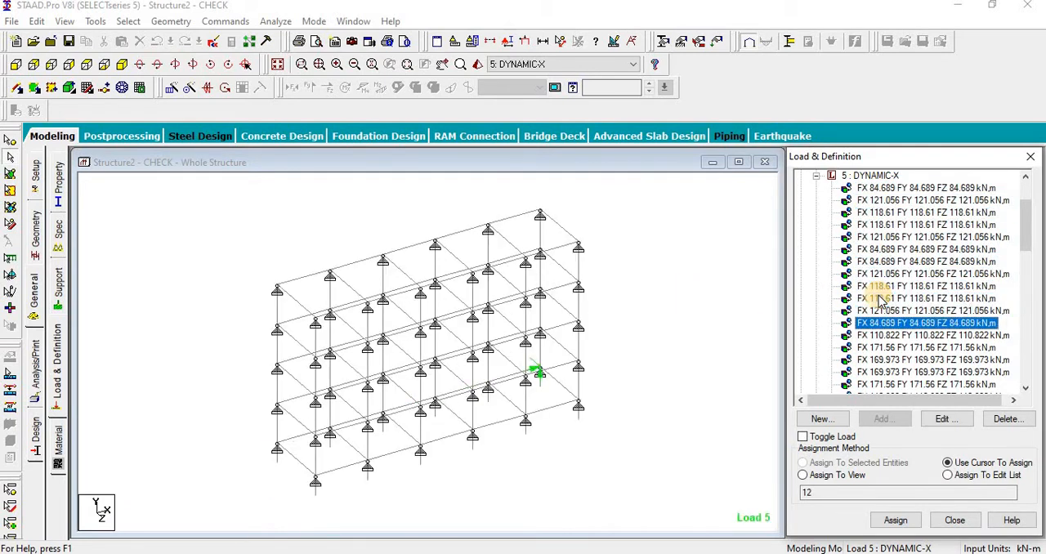
key(Down)
key(Down)
key(Down)
key(Down)
key(Down)
key(Down)
key(Down)
key(Down)
key(Down)
key(Down)
key(Down)
key(Down)
key(Down)
key(Down)
key(Down)
key(Down)
key(Down)
key(Down)
key(Down)
key(Down)
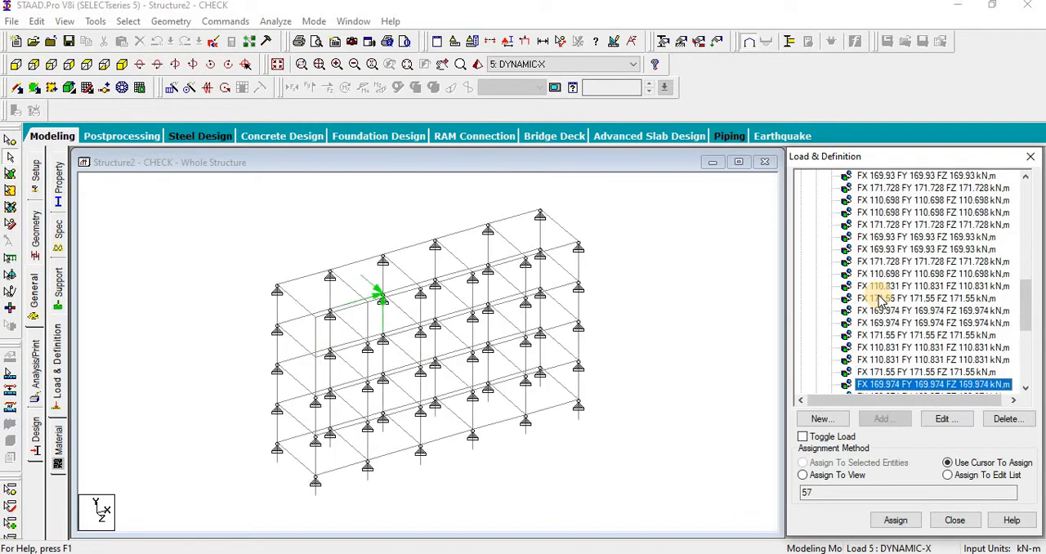
key(Down)
key(Down)
key(Down)
key(Down)
key(Down)
key(Down)
key(Down)
key(Down)
key(Down)
key(Down)
key(Down)
key(Down)
key(Down)
key(Down)
key(Down)
key(Down)
key(Down)
Step: Start a response spectrum load for the DYNAMIC-Z case with code IS-1893 and the CQC combination method
key(Up)
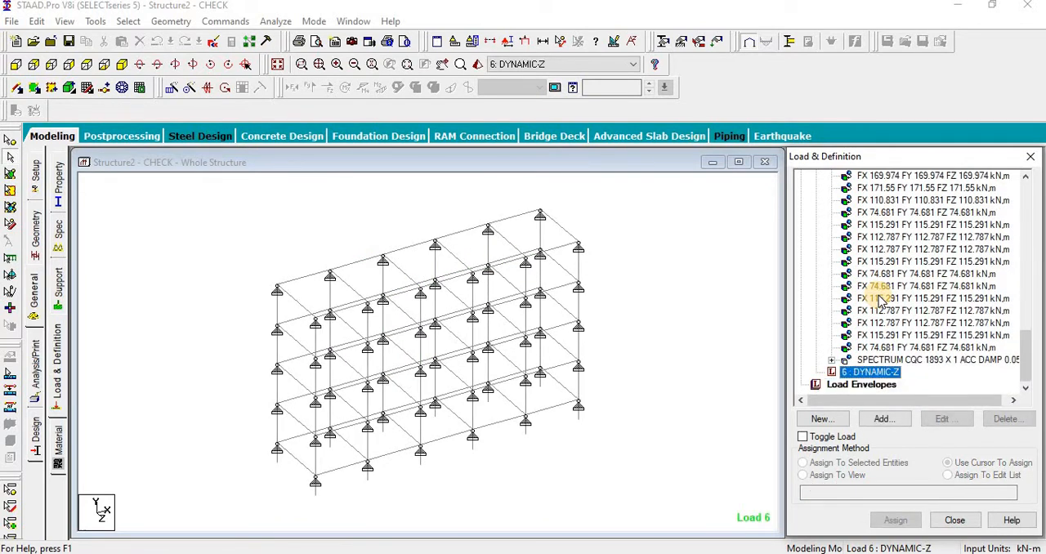
click(882, 418)
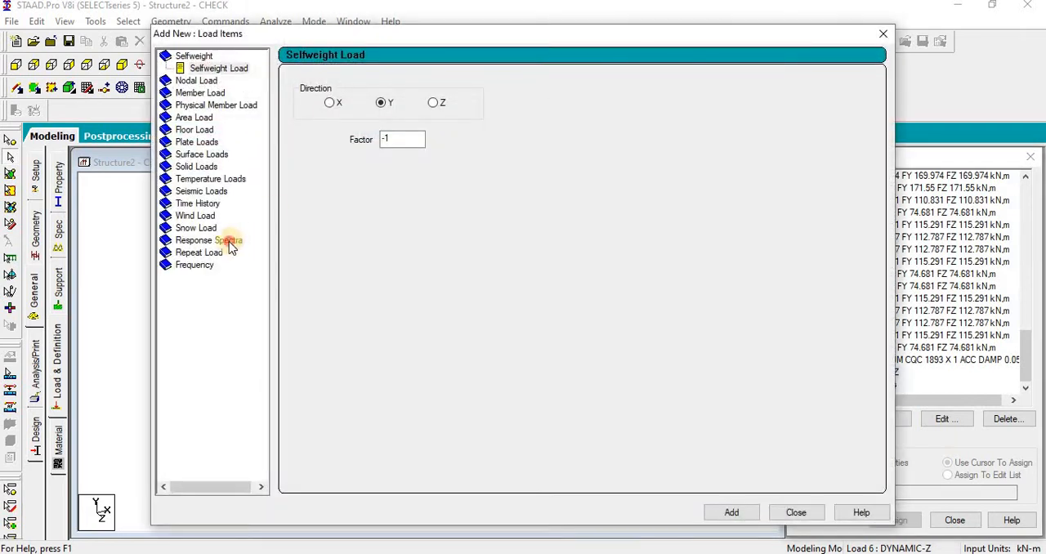
click(229, 241)
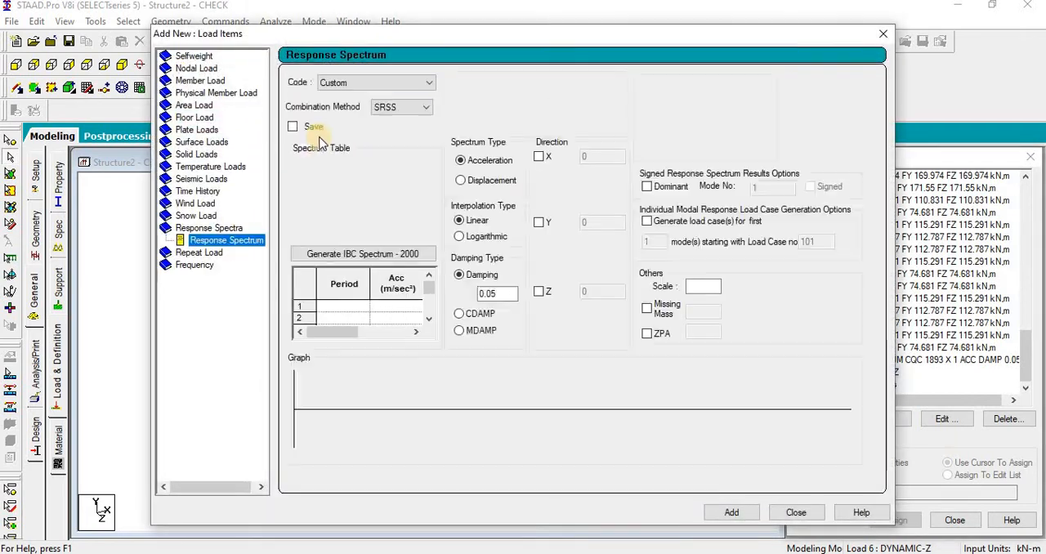
click(375, 82)
click(367, 112)
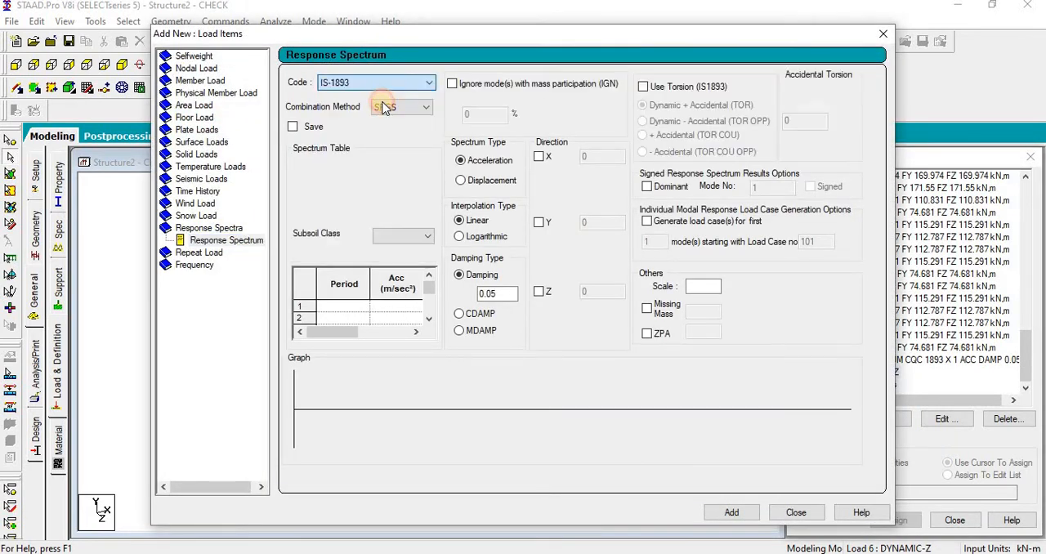
click(400, 107)
click(392, 141)
Step: Set the subsoil class to Medium Soil and the Z direction factor to 1, and add the response spectrum load
click(402, 236)
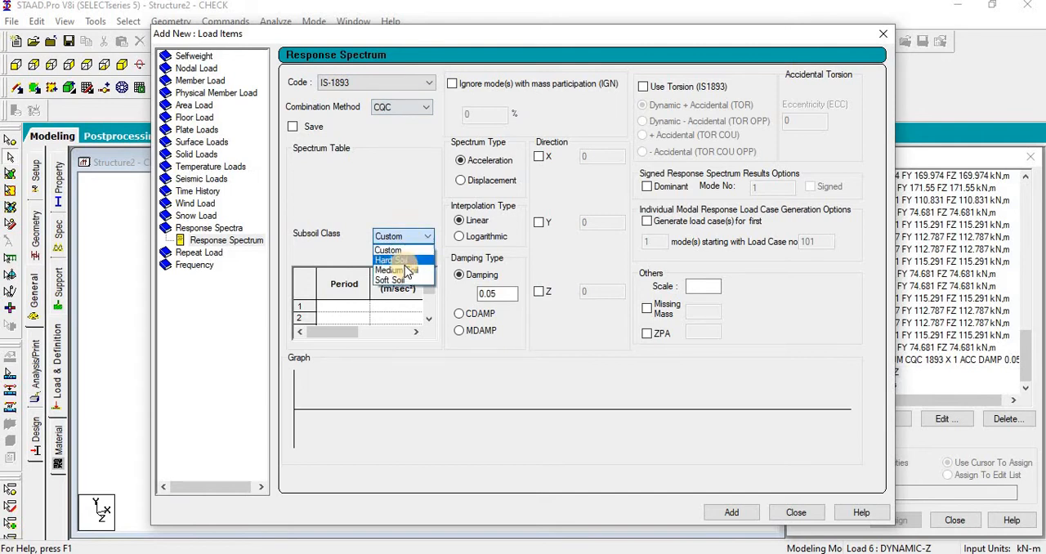
click(397, 264)
click(542, 293)
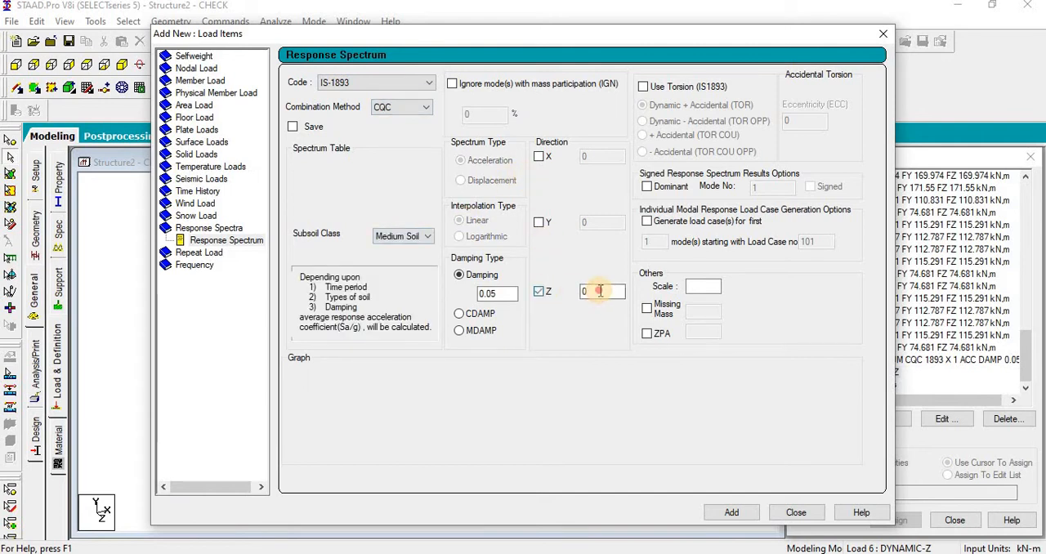
click(731, 512)
click(795, 512)
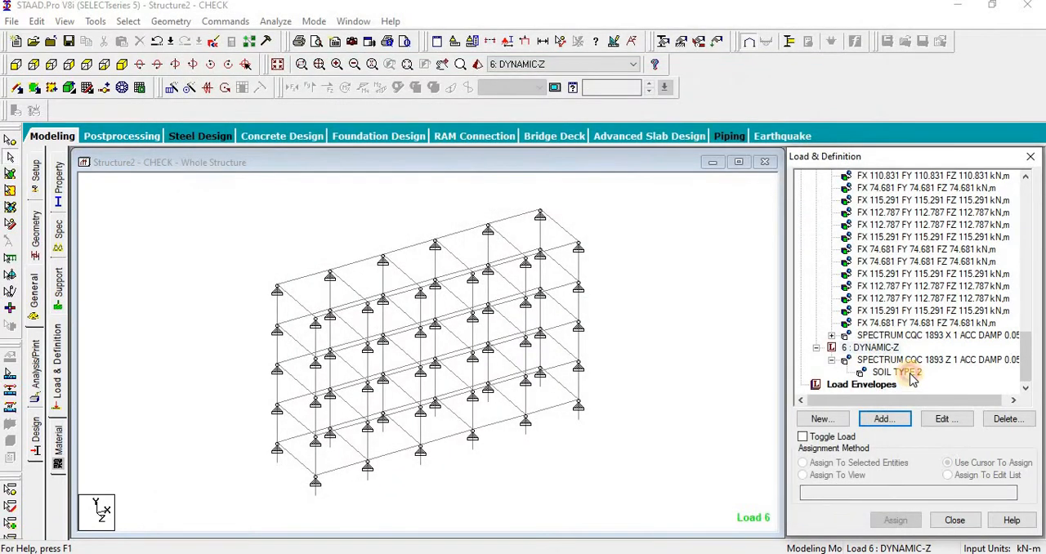
click(910, 373)
click(705, 375)
middle_drag(747, 381, 721, 394)
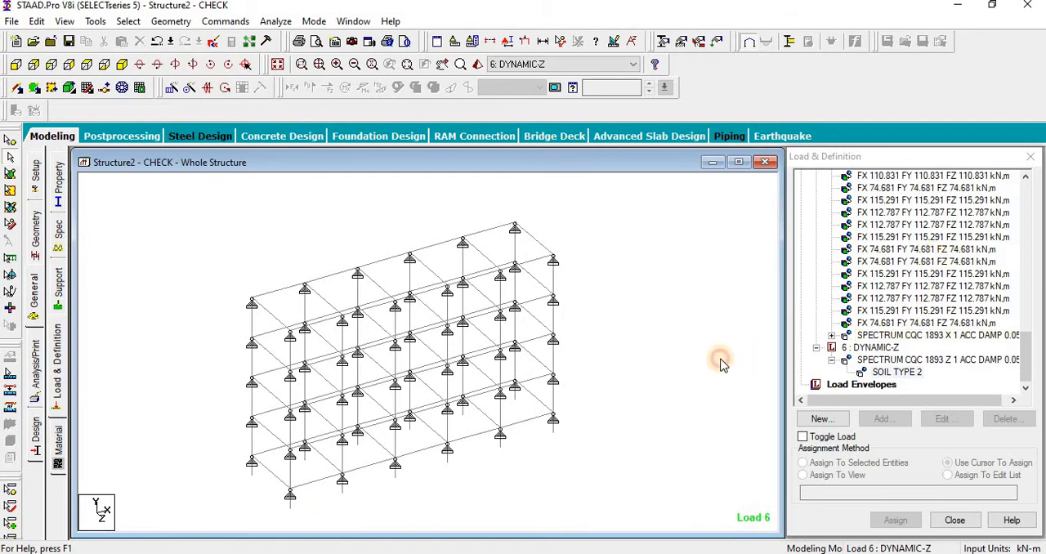
scroll(721, 355, down, 1)
middle_drag(649, 365, 653, 360)
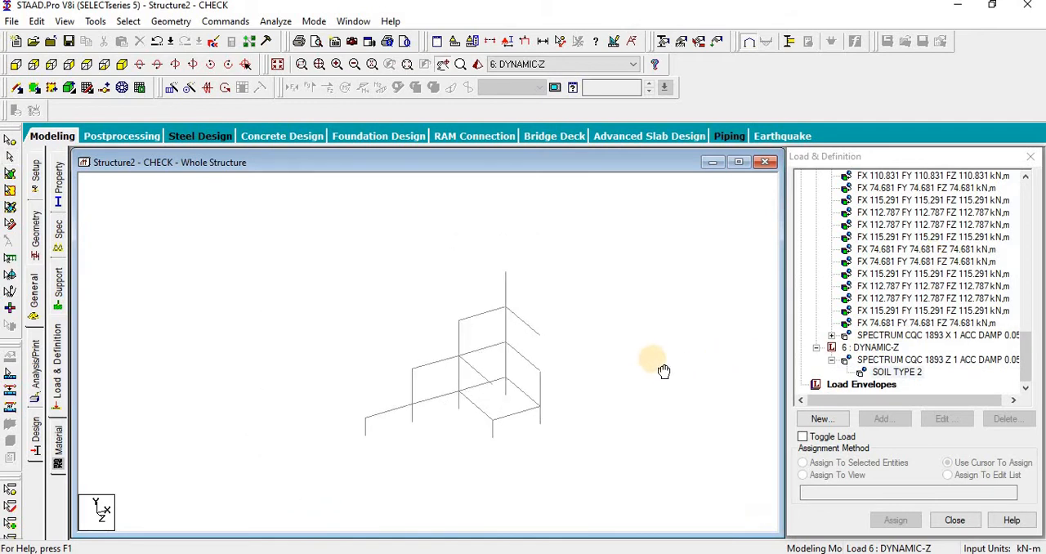
Step: Create a new fixed support
click(60, 287)
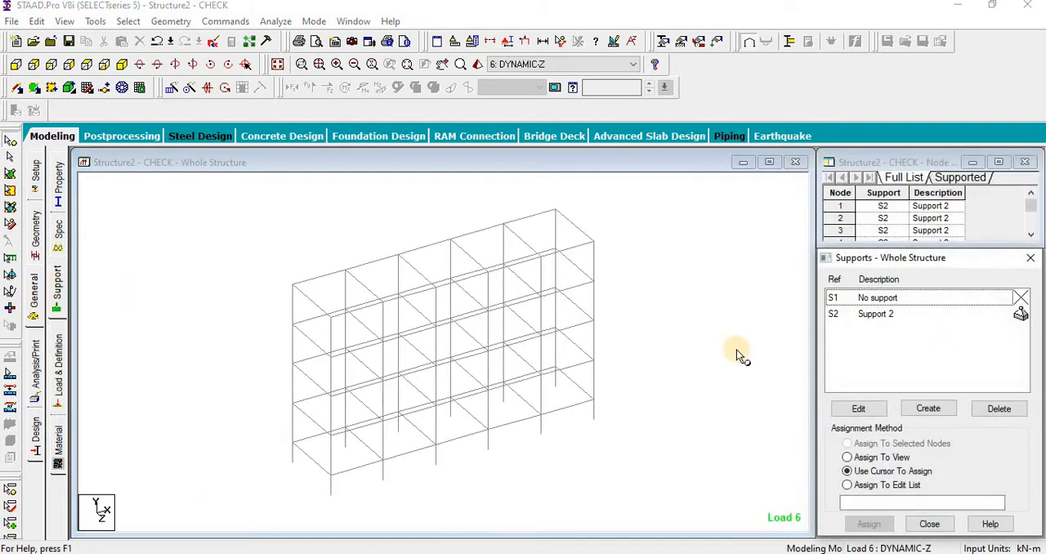
click(928, 409)
click(817, 539)
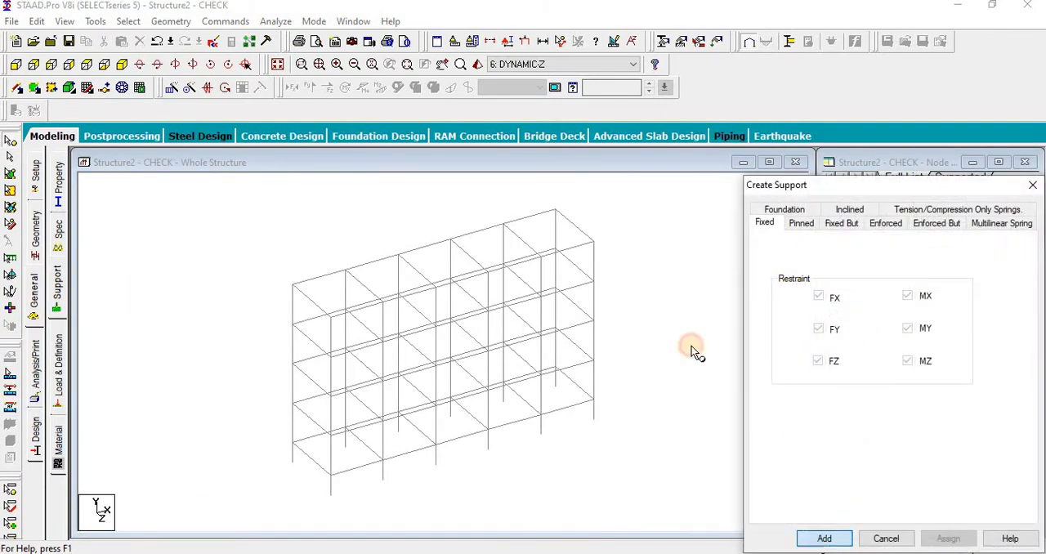
Step: In the front view, assign the fixed support to all base nodes of the structure
click(16, 64)
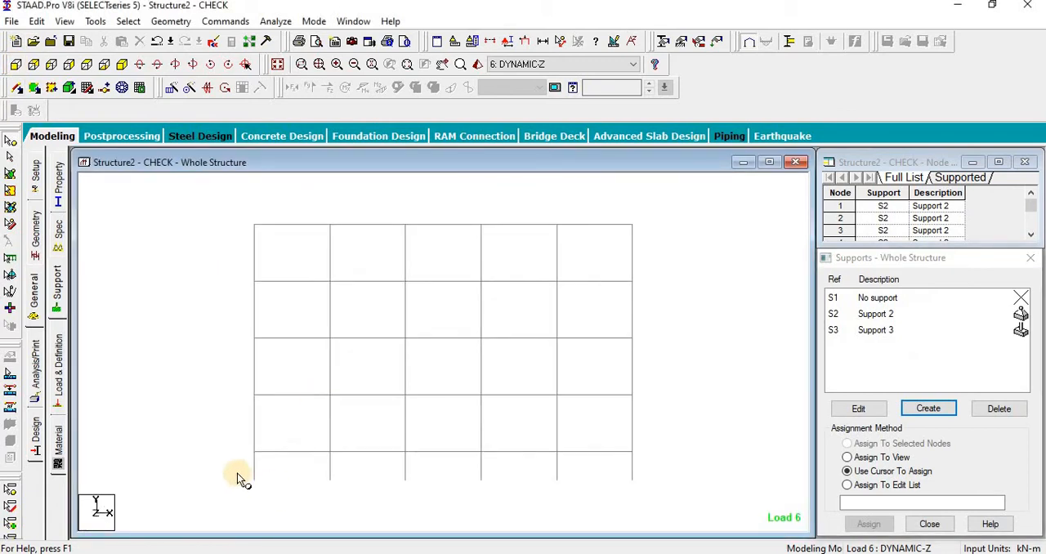
click(876, 329)
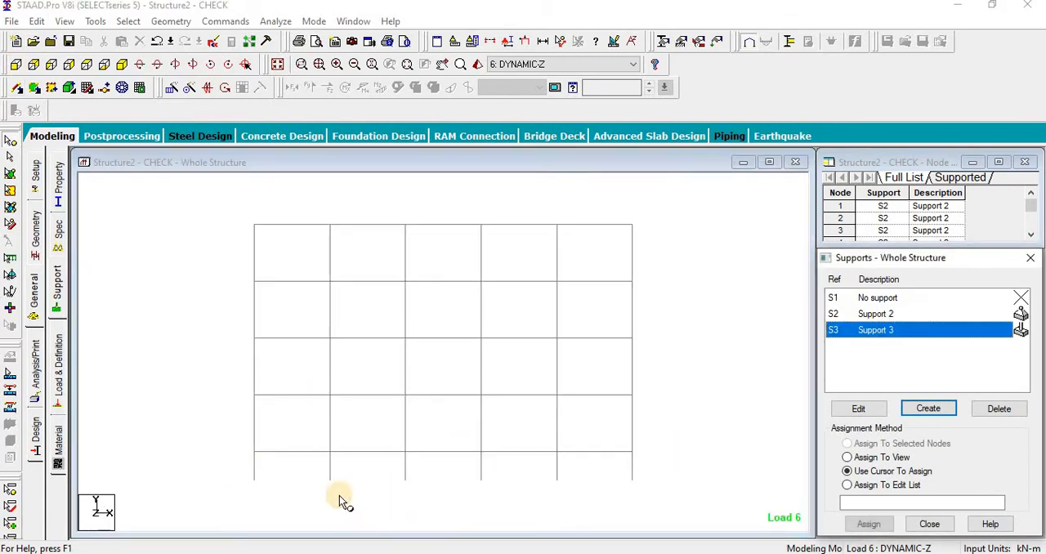
drag(245, 469, 715, 519)
click(868, 523)
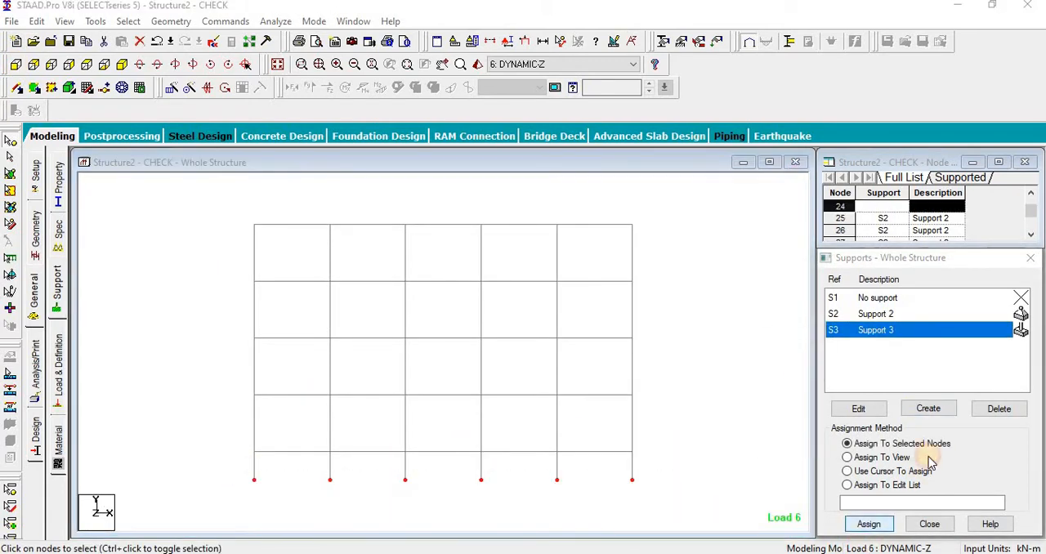
click(940, 435)
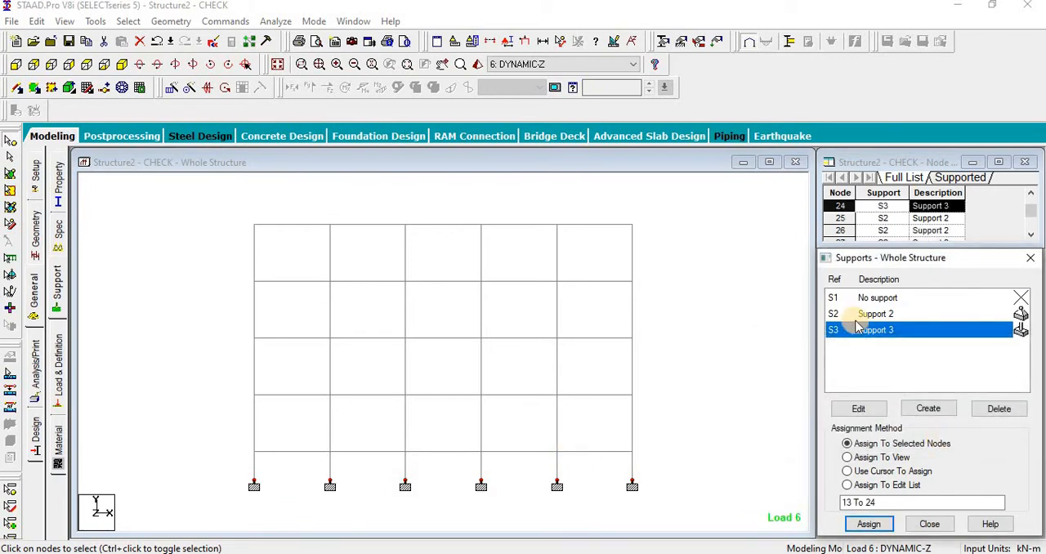
Step: Assign No support to all nodes above the base, close the supports list, and return to an isometric view
click(869, 301)
drag(209, 214, 697, 476)
click(866, 525)
click(868, 432)
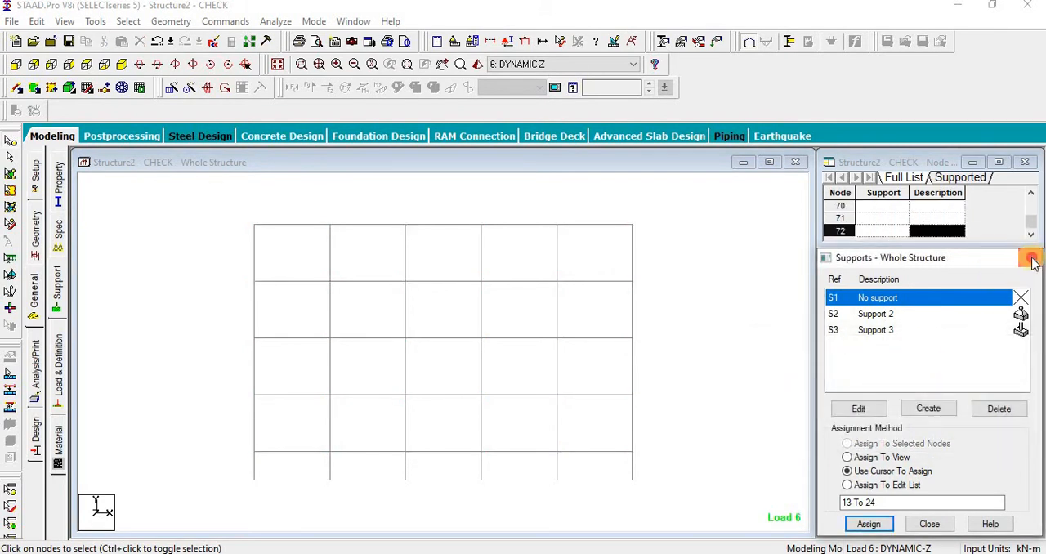
click(1032, 258)
click(272, 65)
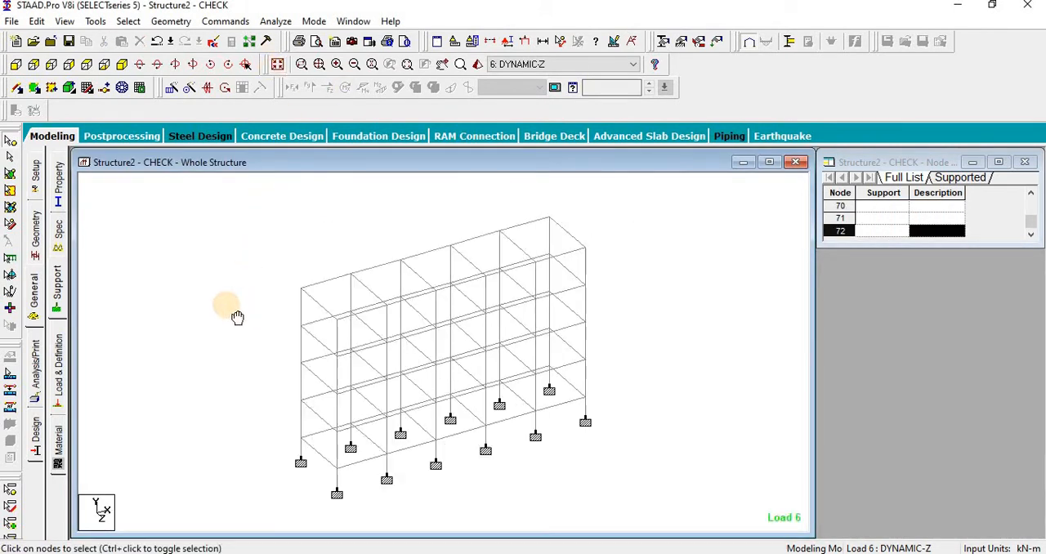
Step: Start defining a new load combination numbered 100 and named 1.5(DL+LL)
click(61, 377)
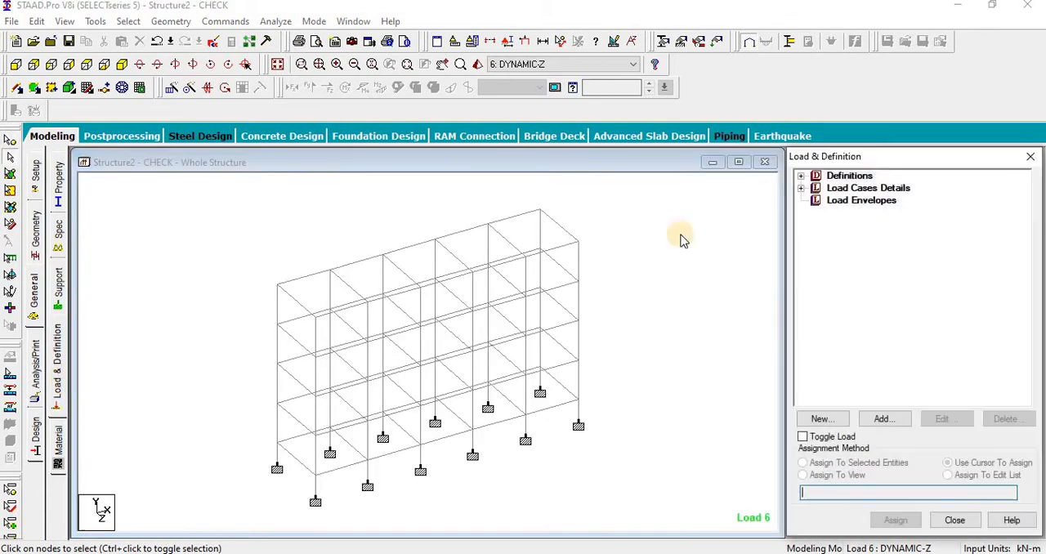
click(801, 189)
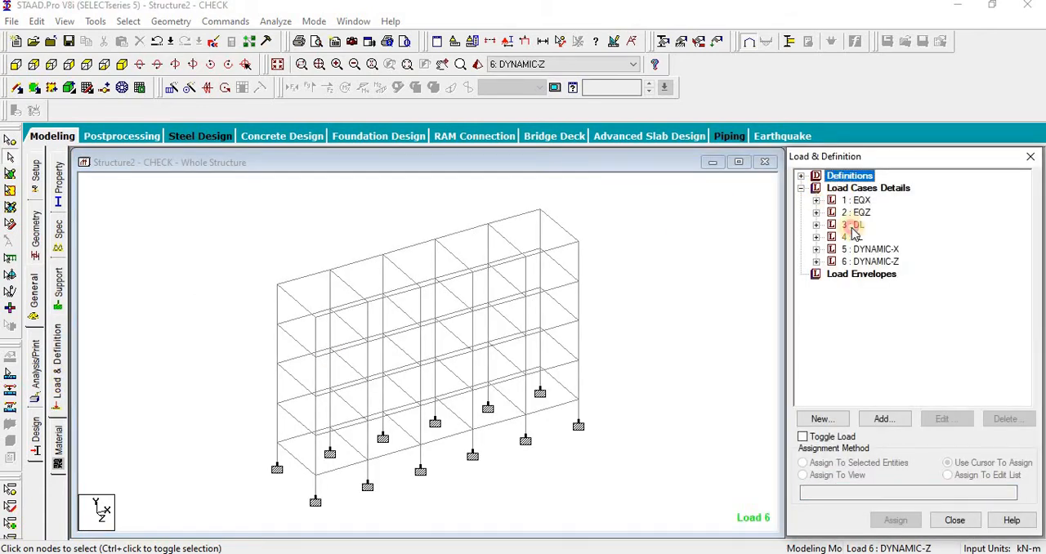
click(850, 189)
click(881, 419)
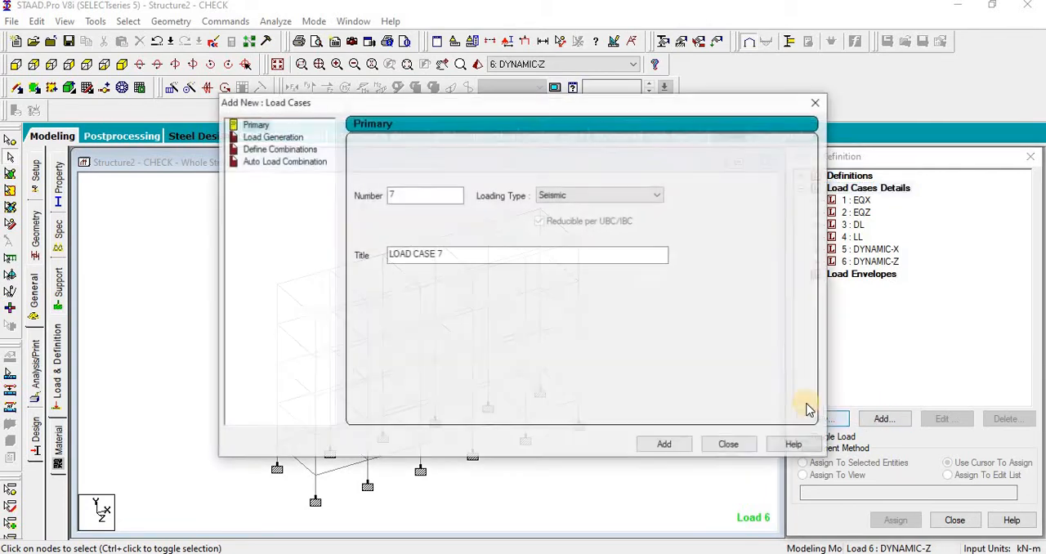
drag(428, 198, 366, 194)
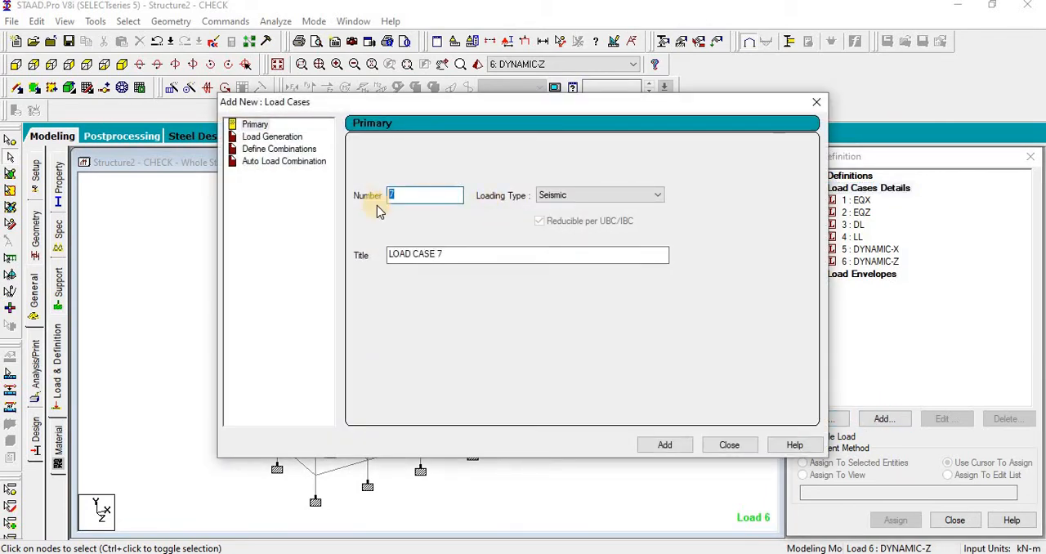
click(279, 150)
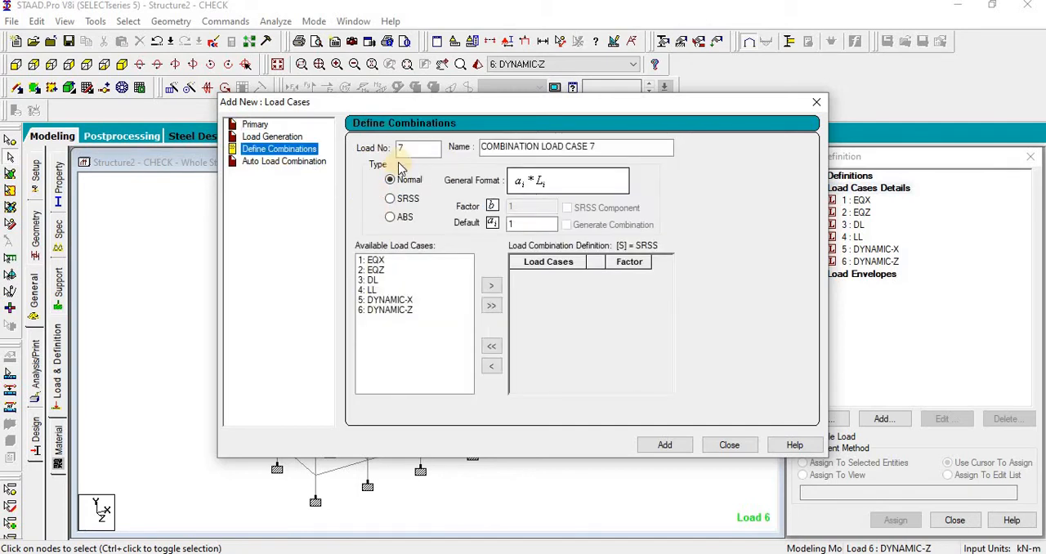
text(100)
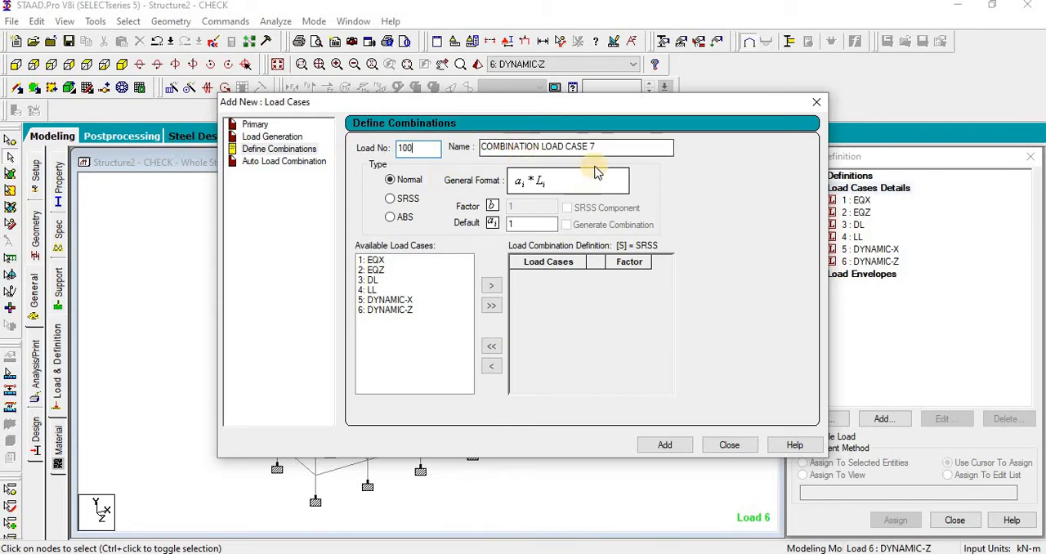
drag(597, 146, 460, 148)
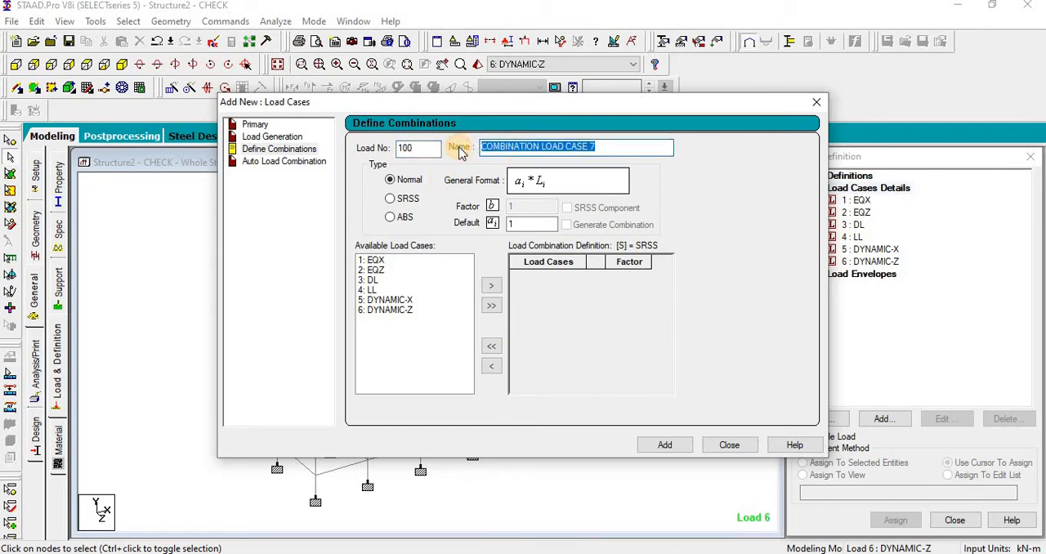
text(1.5(DL+LL)
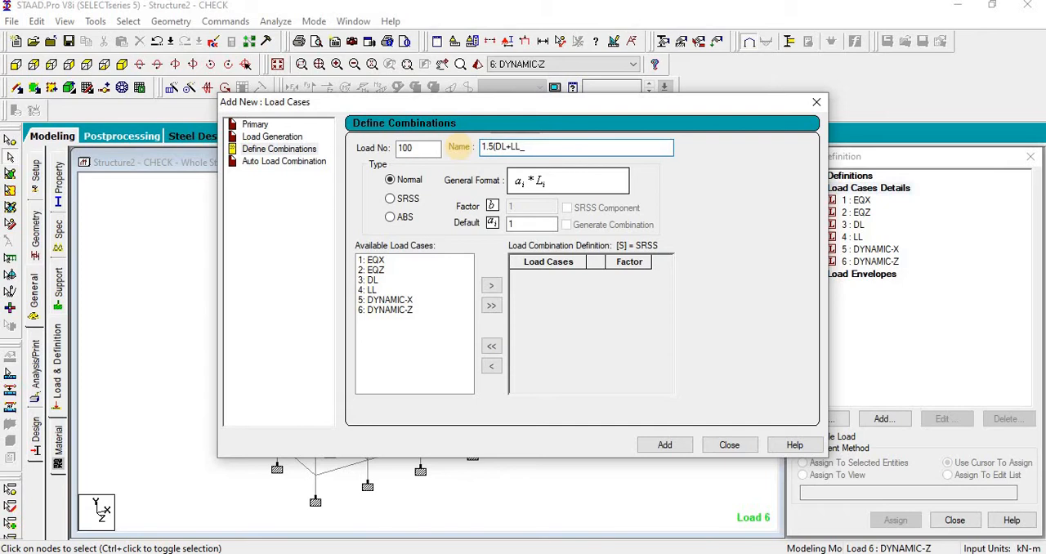
Step: Include the DL and LL cases with a factor of 1.5, add the combination and close the load case dialog
double_click(523, 224)
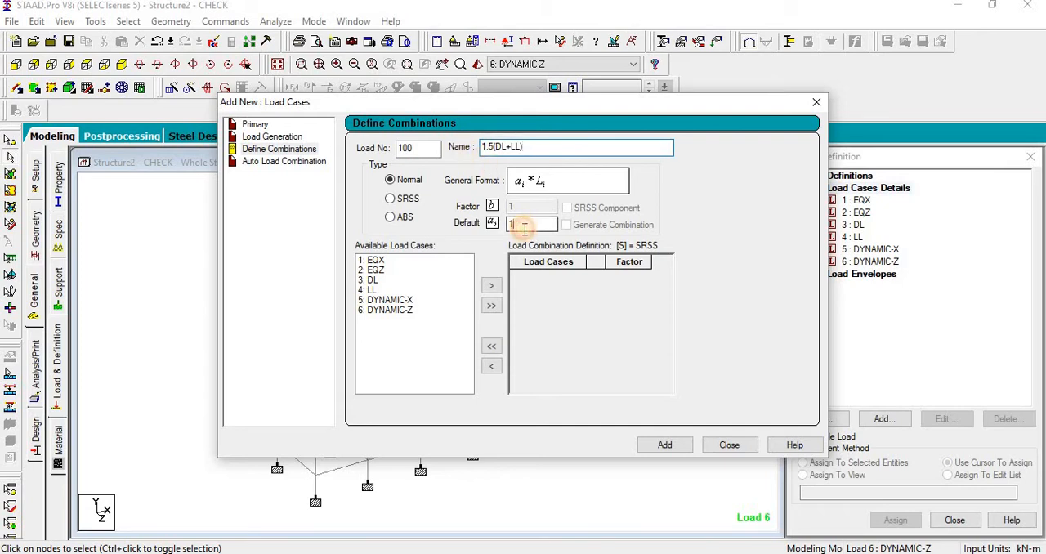
text(1.5)
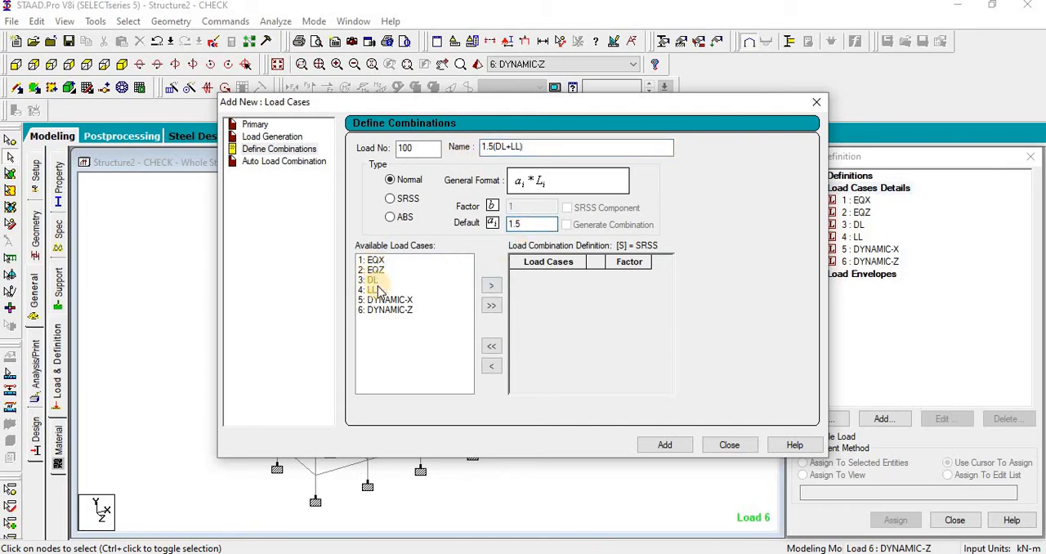
drag(377, 290, 372, 280)
click(491, 285)
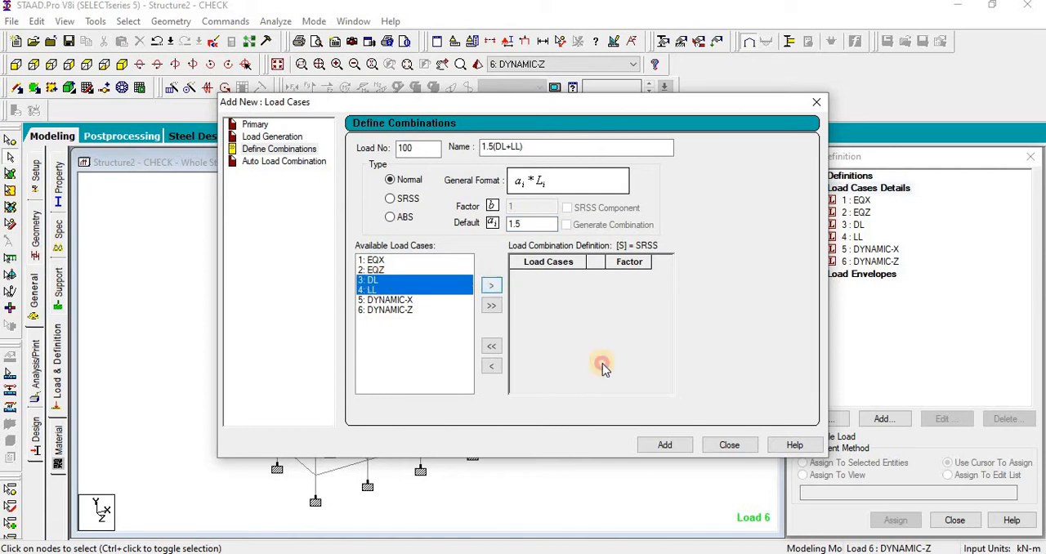
click(663, 445)
click(728, 444)
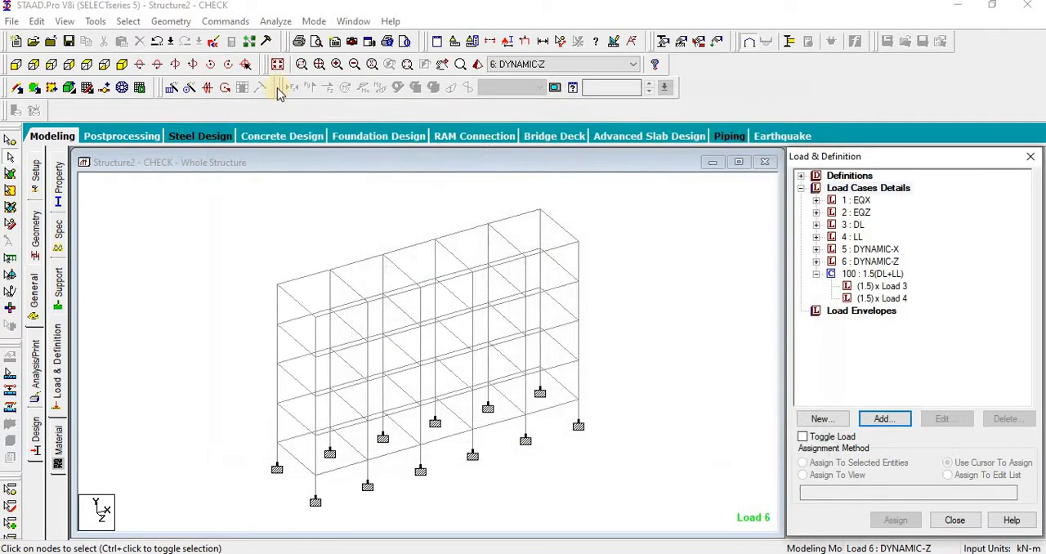
Step: Save the modified structure and open its command file in the STAAD Editor at the load combination near the end
click(214, 42)
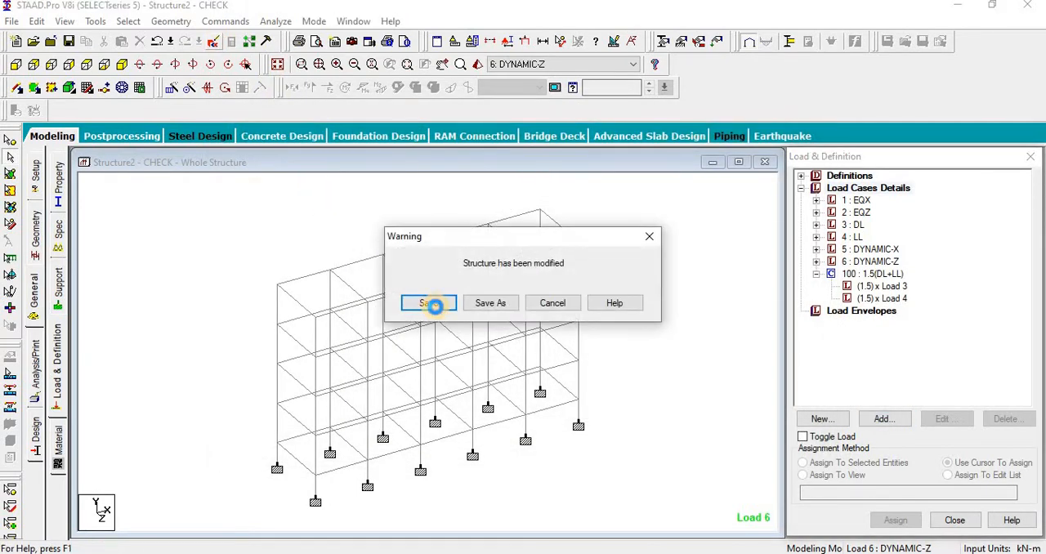
click(413, 299)
scroll(421, 342, down, 20)
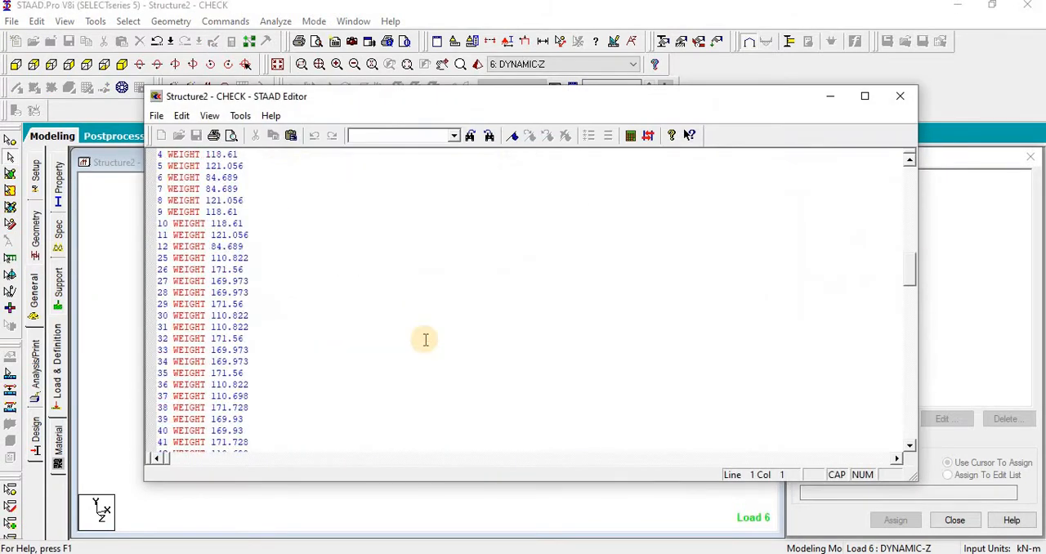
scroll(414, 349, down, 20)
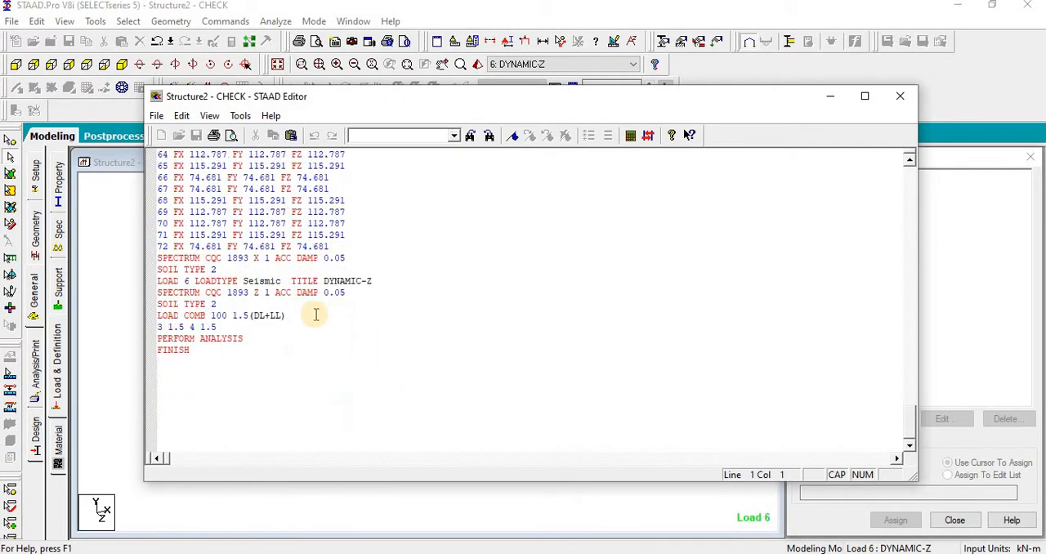
Step: Duplicate the two lines of load combination 100 directly above PERFORM ANALYSIS
drag(221, 327, 159, 320)
key(ctrl+c)
click(237, 327)
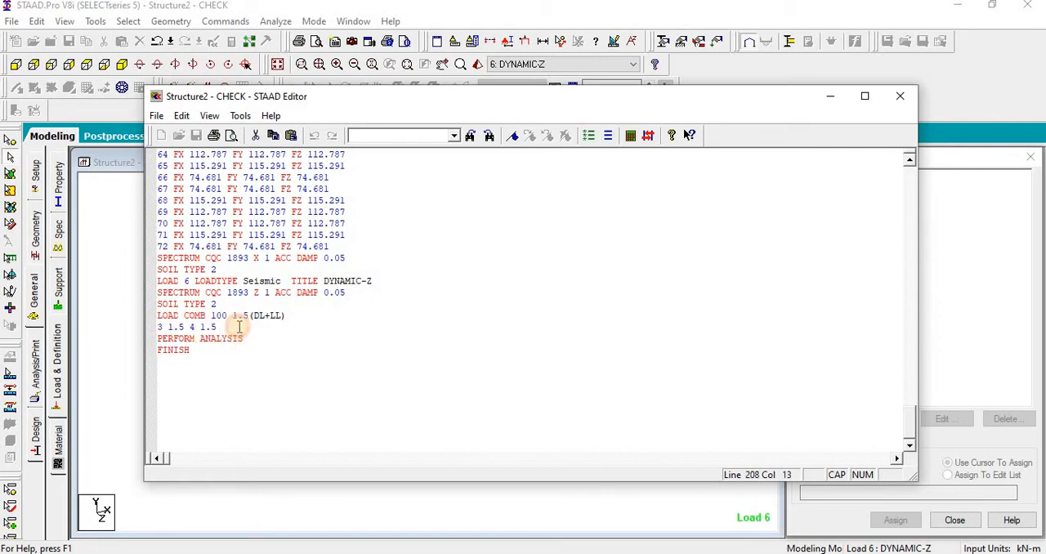
key(Return)
key(ctrl+v)
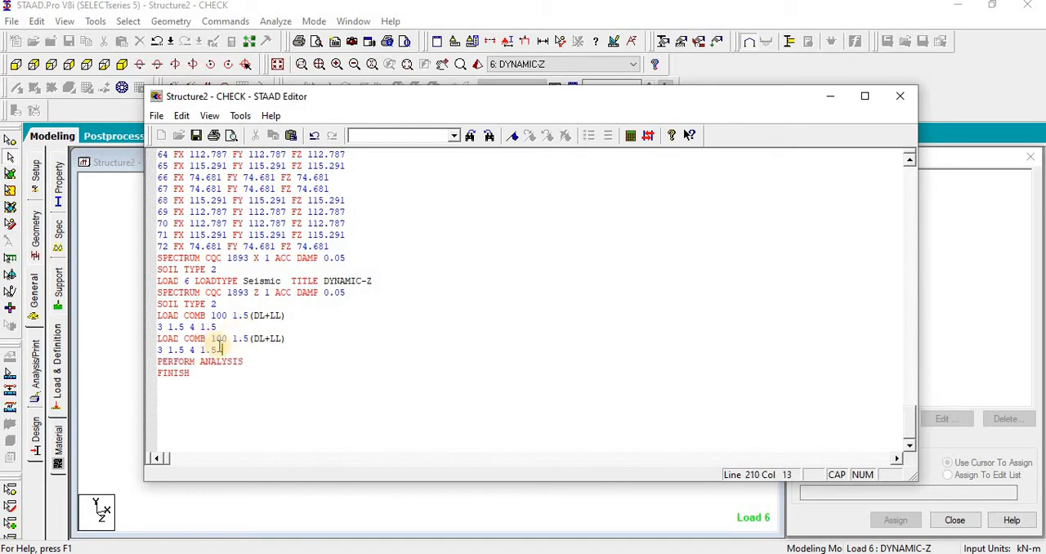
Step: Renumber the copied combination as 101 and retitle it 1.2(DL+LL+EQZ)
drag(221, 338, 250, 341)
text(1.2)
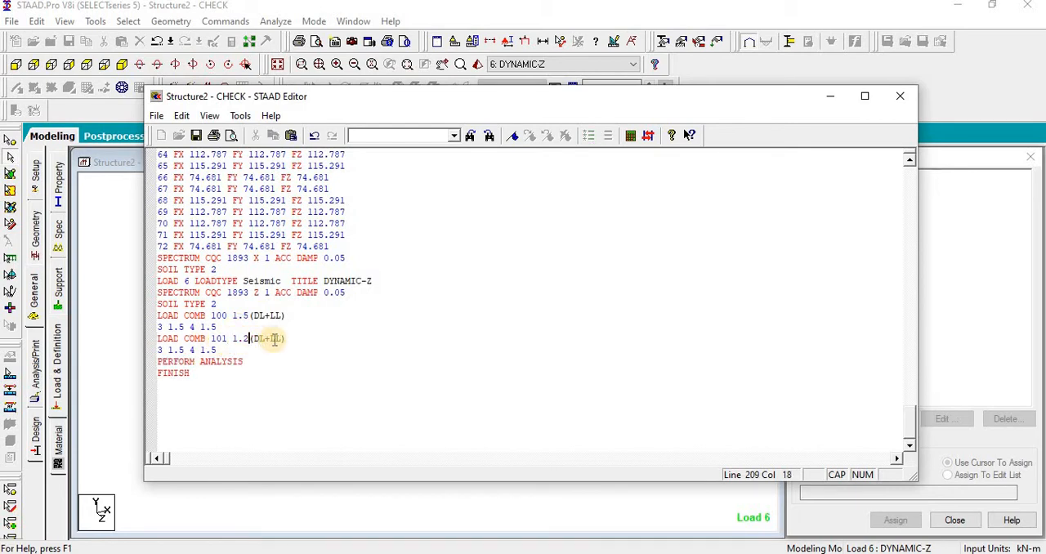
click(281, 339)
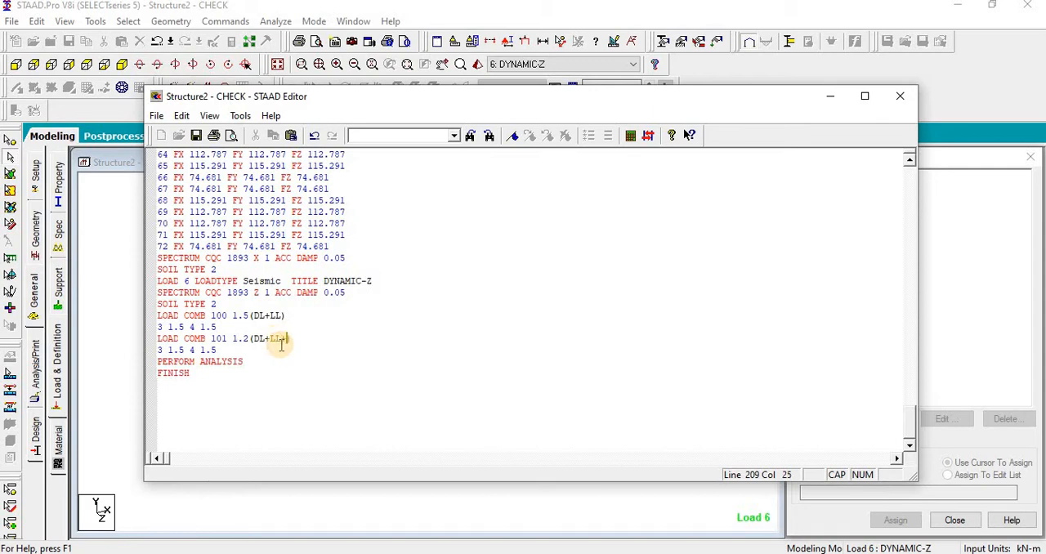
text(+EQZ)
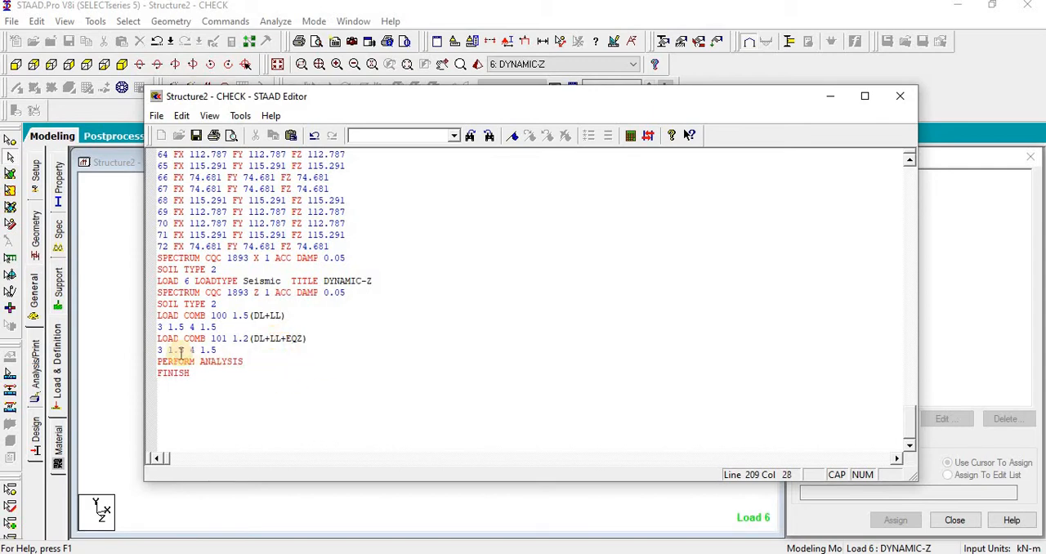
Step: In combination 101, set the factors of load cases 3 and 4 to 1.2 and append a third factor of 1.2
click(180, 351)
text(2)
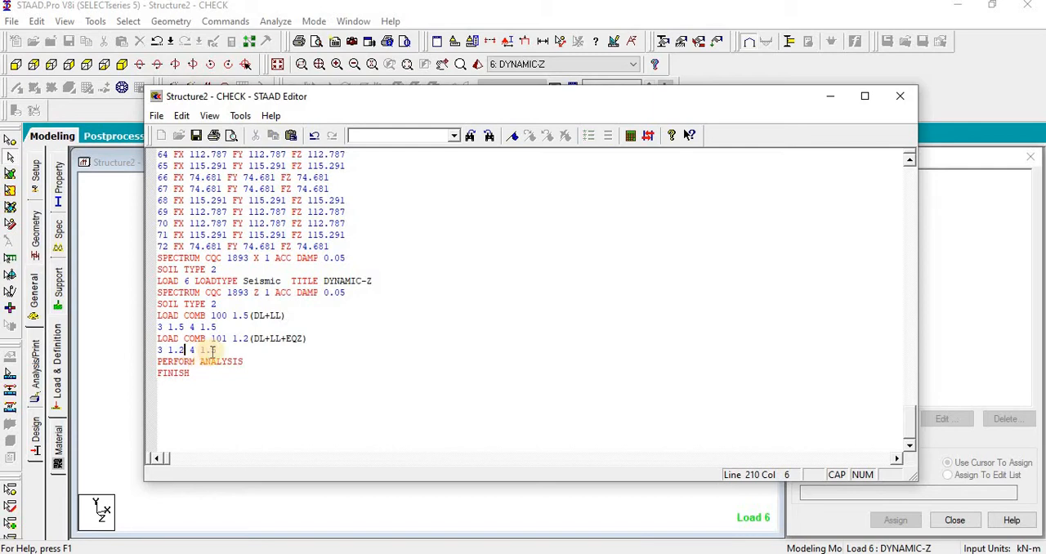
drag(209, 350, 216, 352)
text(2)
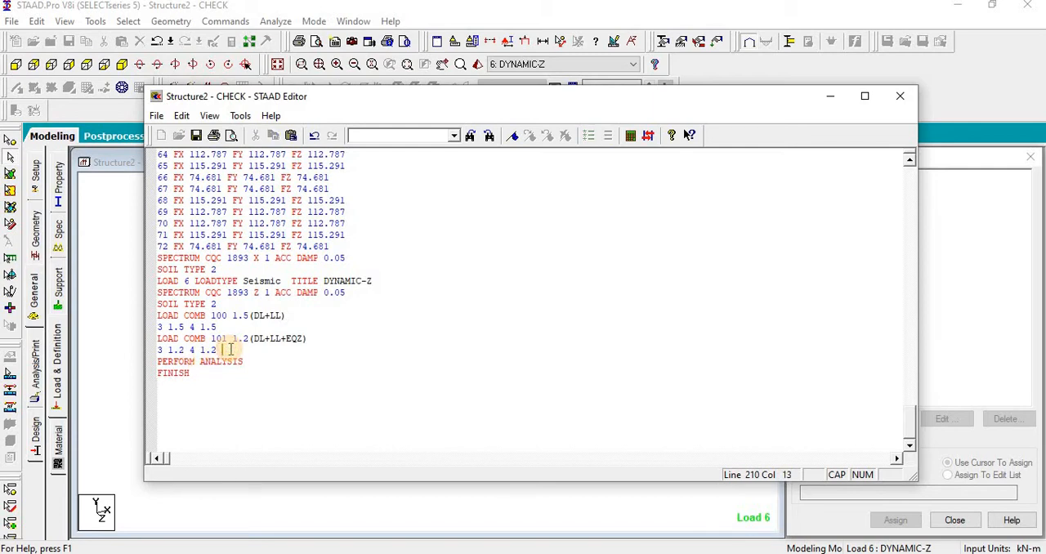
text(  1.2)
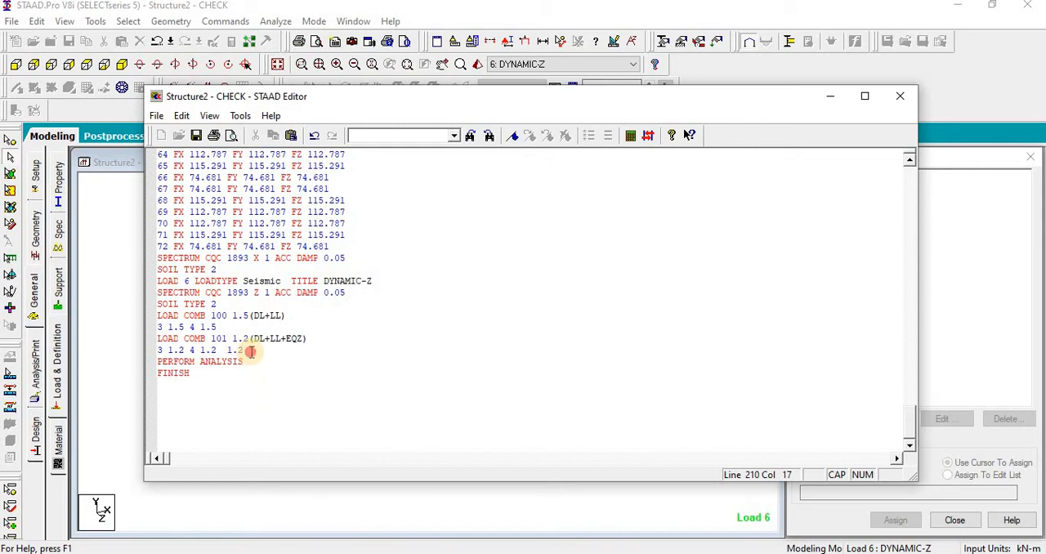
Step: Duplicate combination 101 below itself and change the copy to 1.2(DL+LL-EQZ) with a third factor of -1.2
drag(251, 352, 143, 341)
key(ctrl+c)
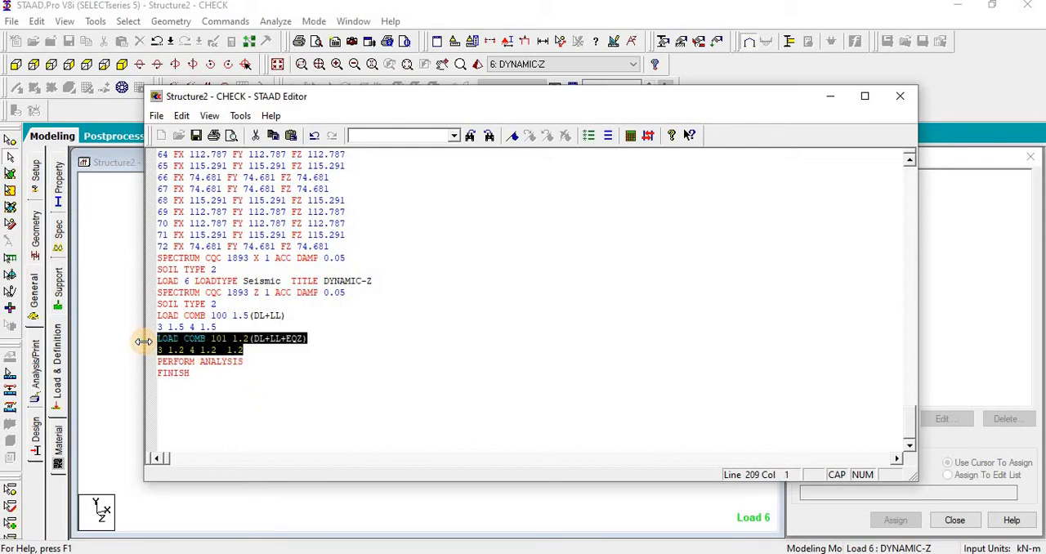
click(250, 349)
key(Return)
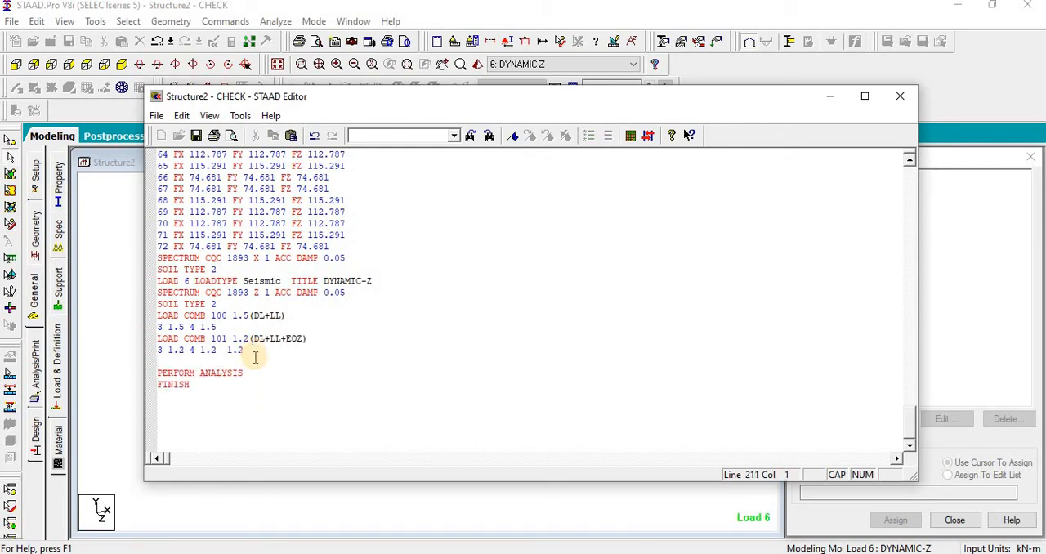
key(ctrl+v)
double_click(284, 362)
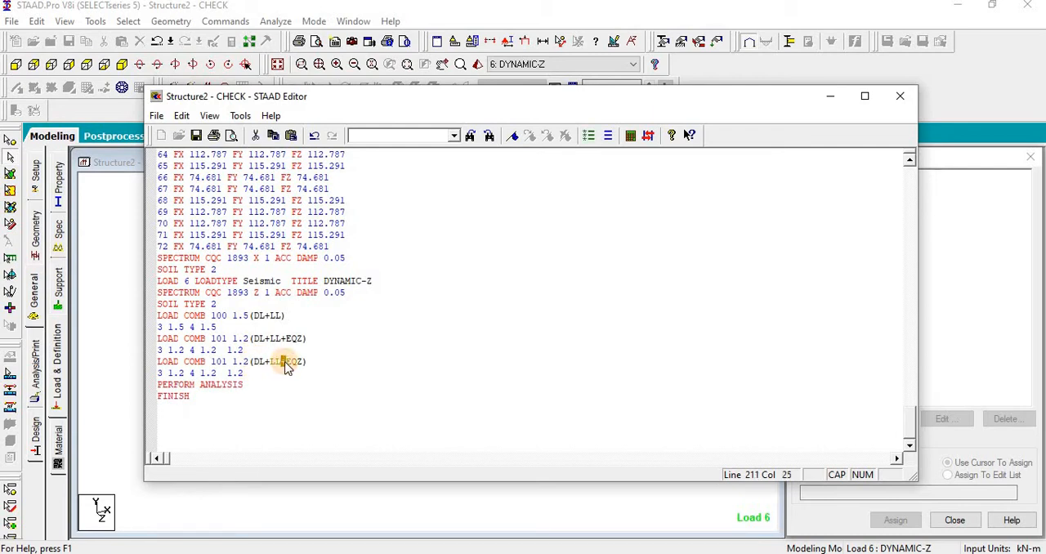
text(-)
click(228, 374)
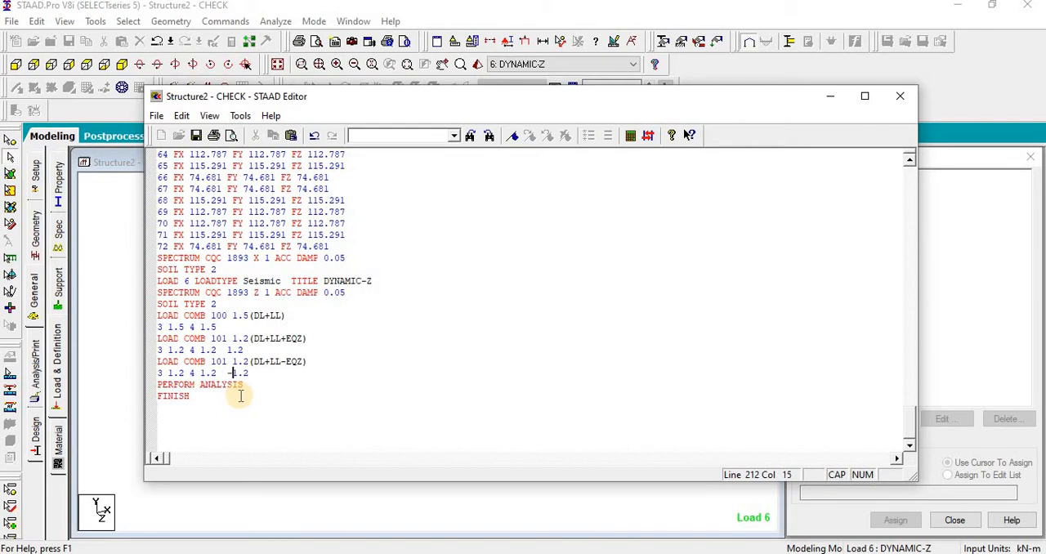
Step: Insert load case number 1 before the third factor in both 1.2 combinations and change EQZ to EQX in their titles
click(224, 373)
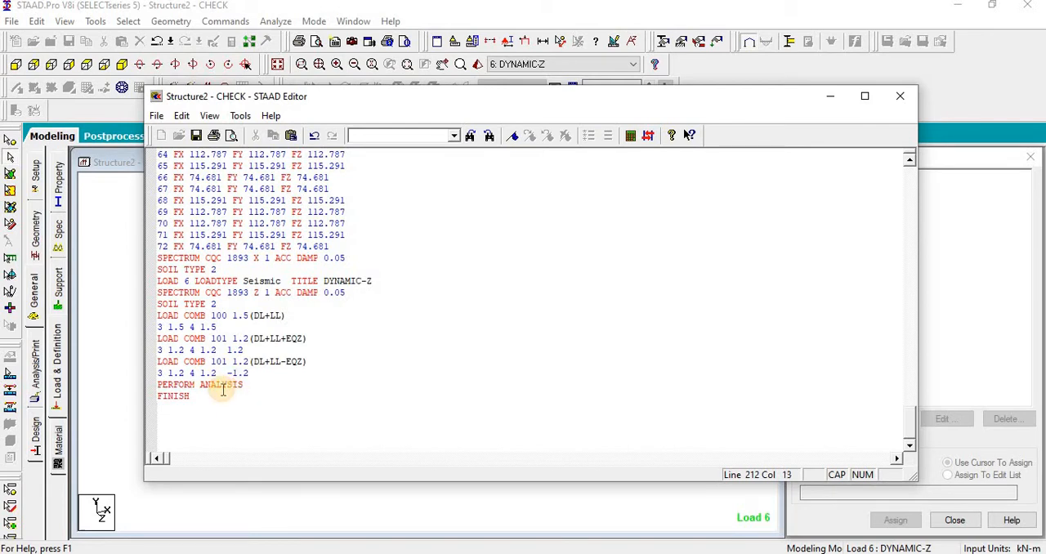
text(1)
click(224, 349)
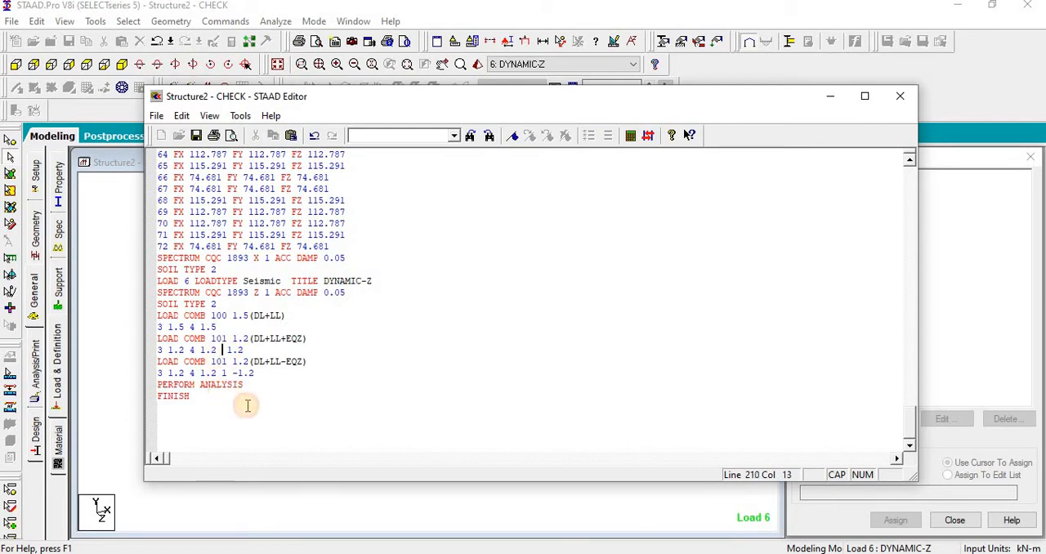
text(1)
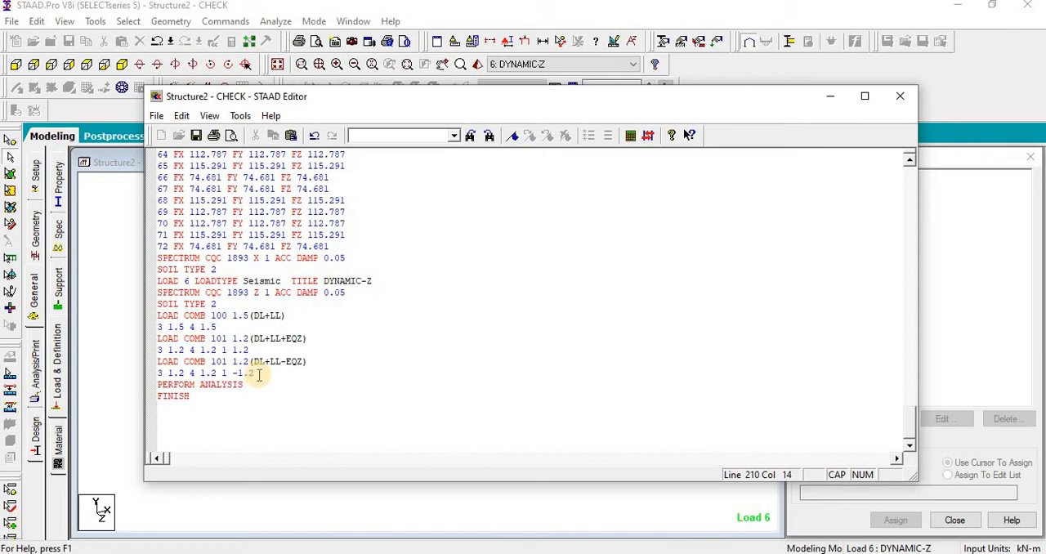
drag(295, 338, 159, 340)
text(XX)
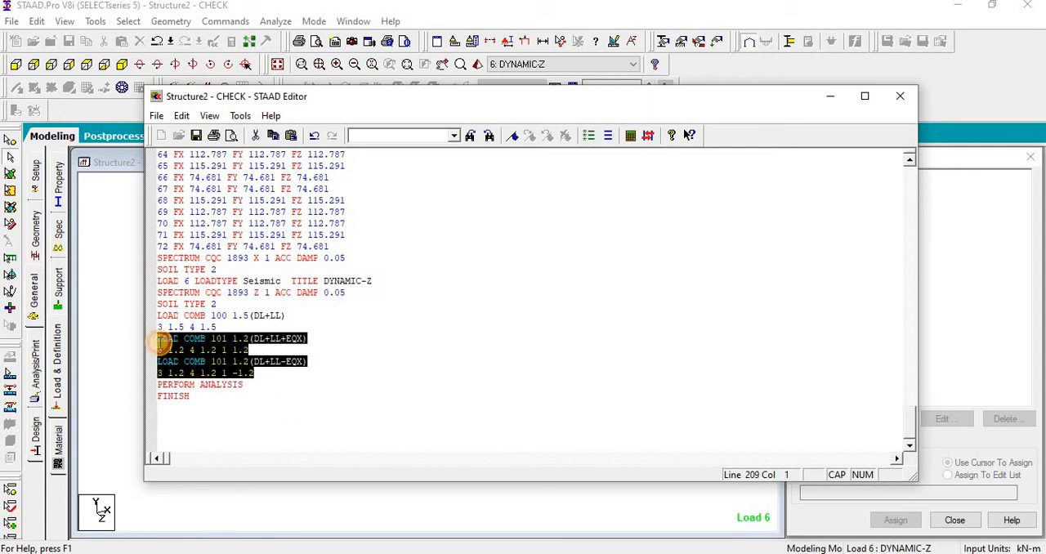
Step: Duplicate the pair of EQX combinations directly above PERFORM ANALYSIS
click(266, 376)
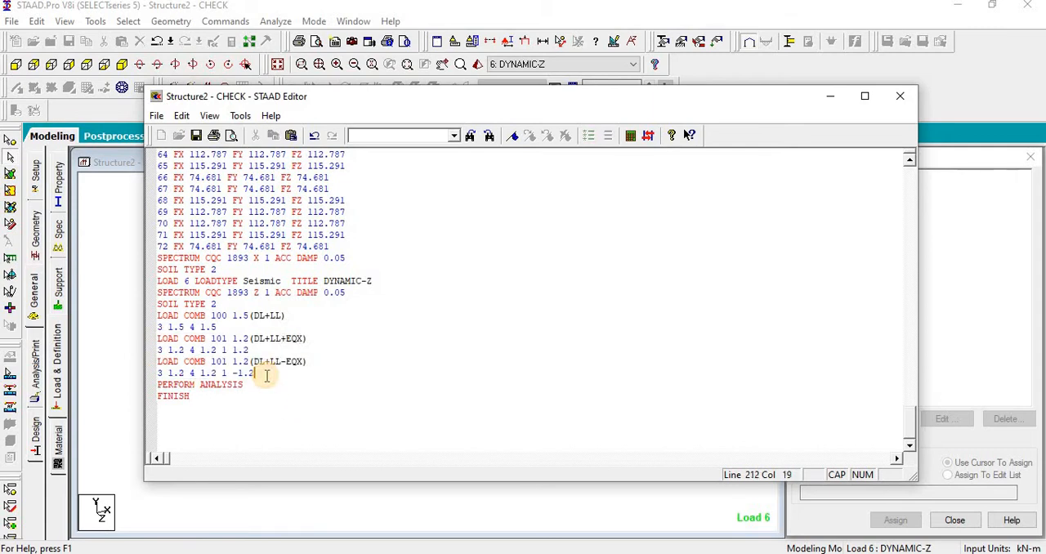
key(Return)
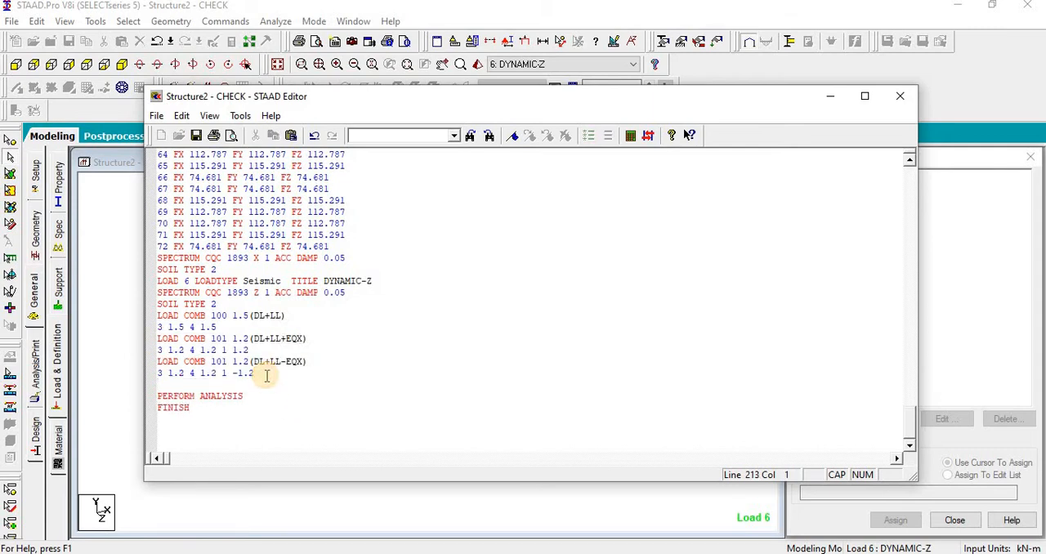
text(LOAD COMB 101 1.2(DL+LL+EQX) 3 1.2 4 1.2 1 1.2 LOAD COMB 101 1.2(DL+LL-EQX) 3 1.2 4 1.2 1 -1.2)
Step: Renumber the last three 1.2 load combinations as 102, 103 and 104
click(225, 361)
key(BackSpace)
text(2)
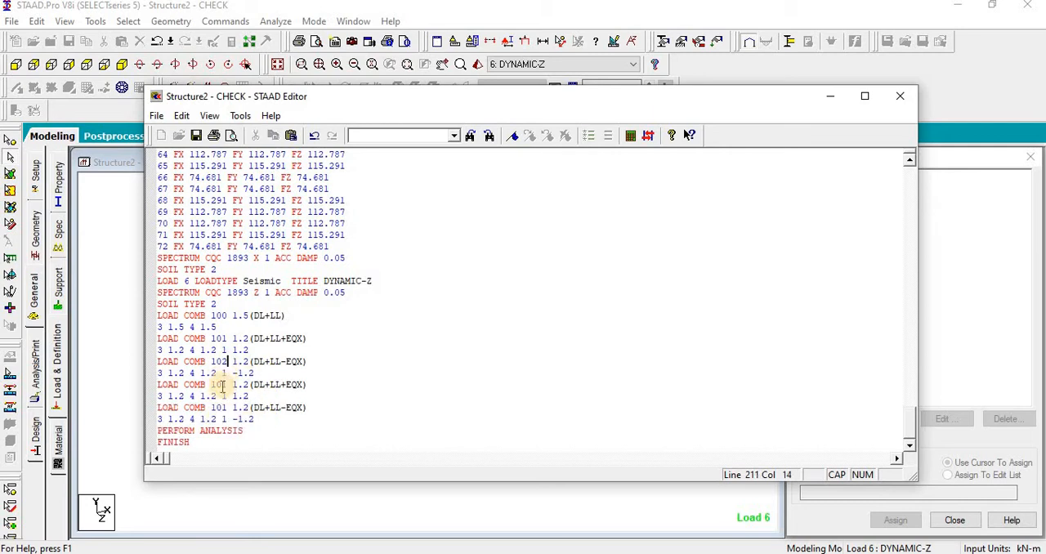
click(228, 385)
key(BackSpace)
text(3)
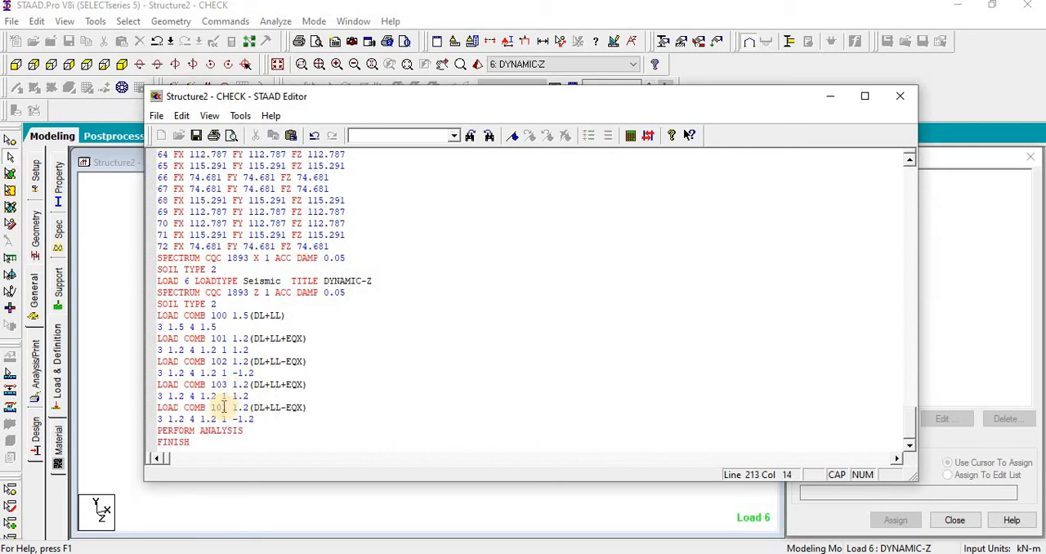
drag(222, 407, 228, 407)
text(4)
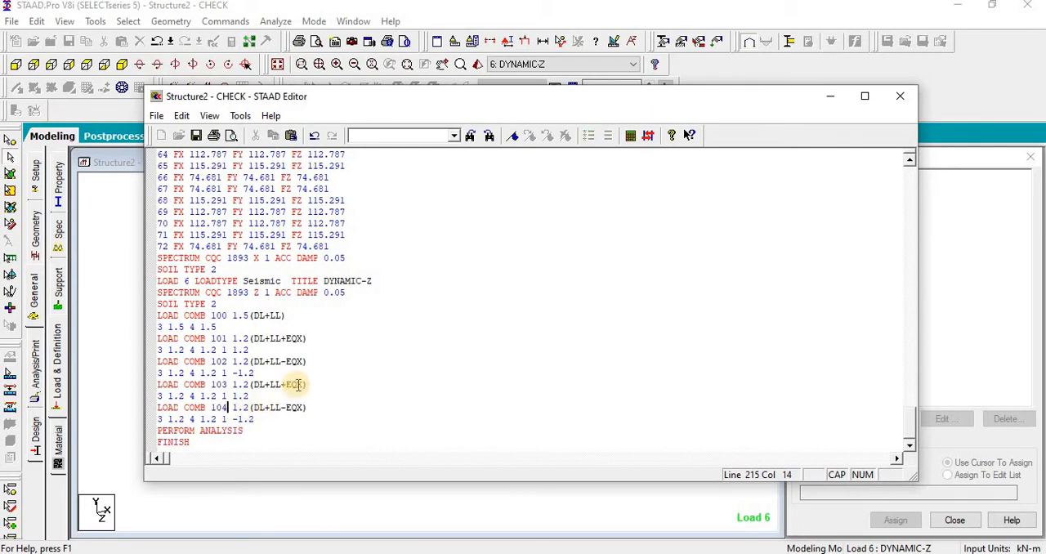
Step: Change EQX to EQZ in the titles of combinations 103 and 104 and set their third load case number to 2
drag(295, 385, 304, 408)
text(Z)
text(Z)
drag(218, 395, 225, 397)
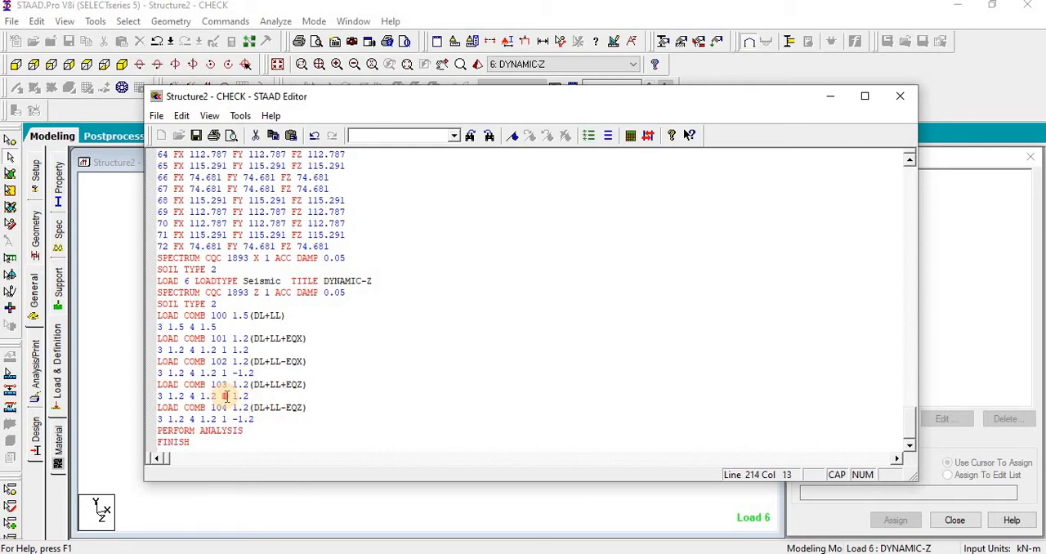
text(2)
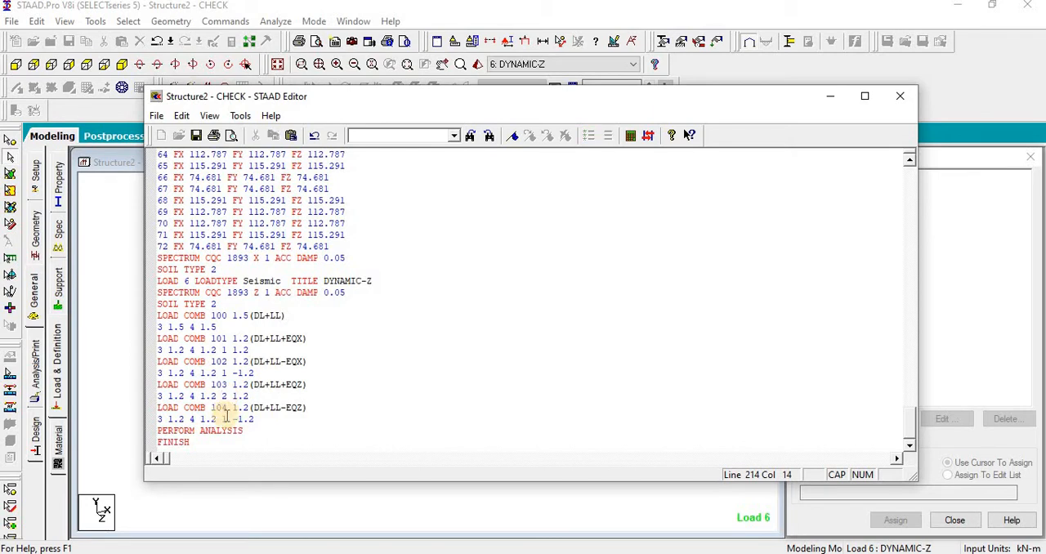
drag(221, 419, 227, 421)
text(2)
scroll(254, 420, right, 3)
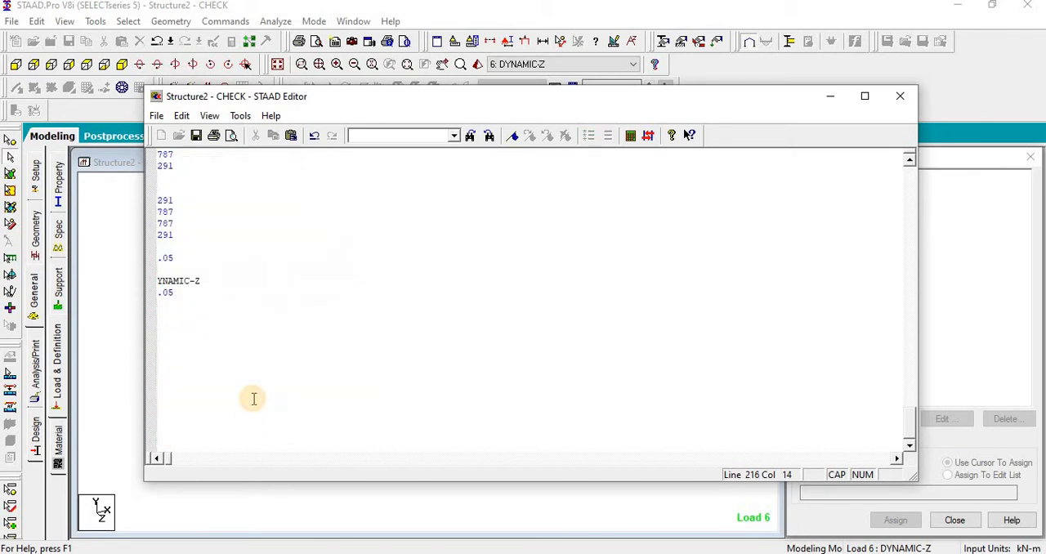
click(157, 459)
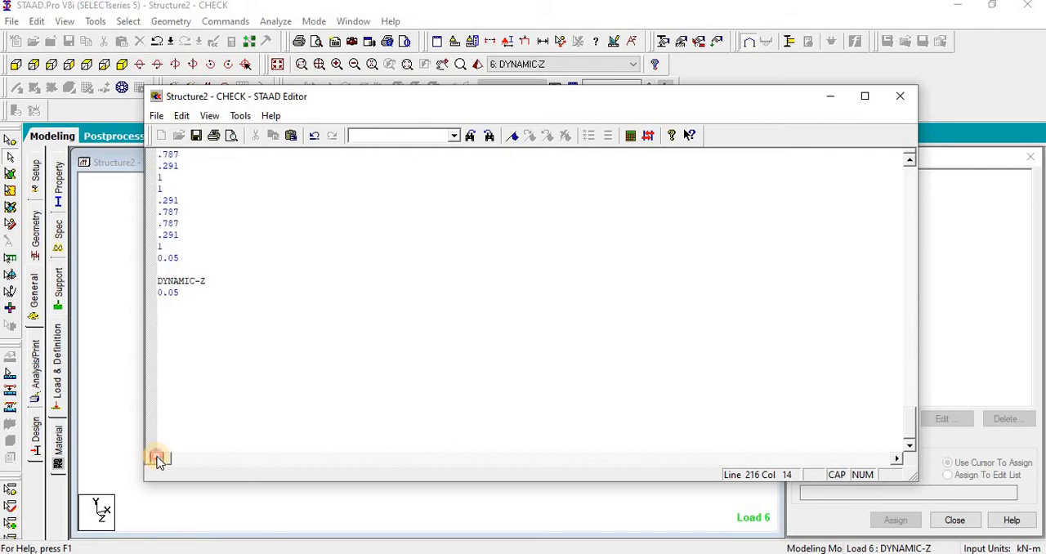
click(157, 458)
drag(157, 458, 158, 459)
click(367, 406)
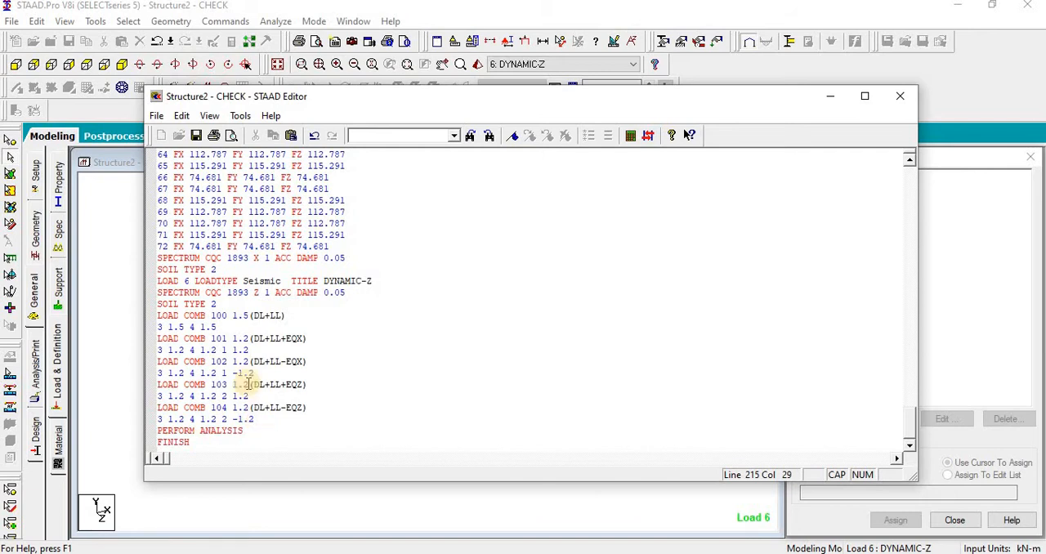
Step: Duplicate load combination 100 directly below combination 104
drag(159, 316, 223, 327)
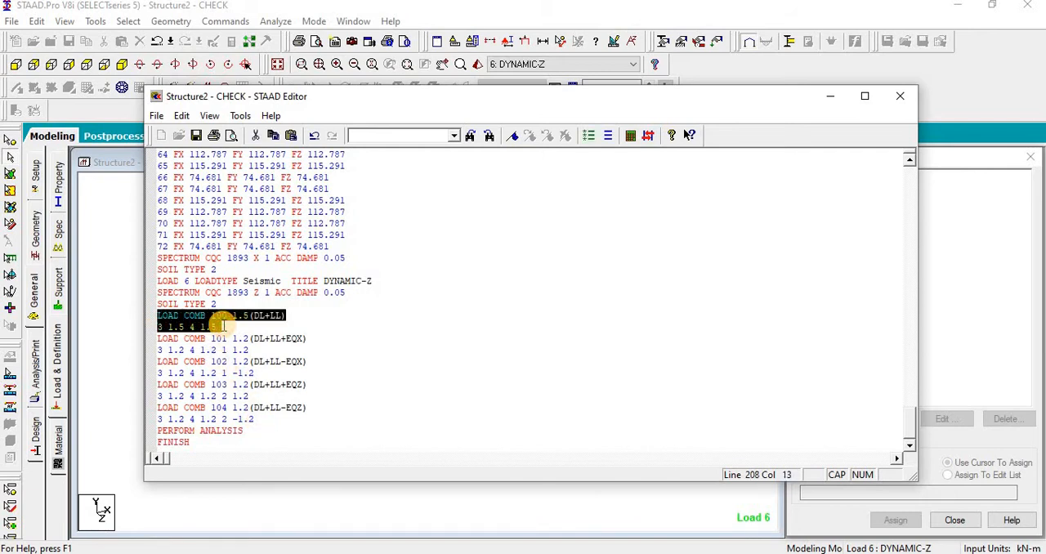
click(260, 421)
key(Return)
text(LOAD COMB 100 1.5(DL+LL) 3 1.5 4 1.5)
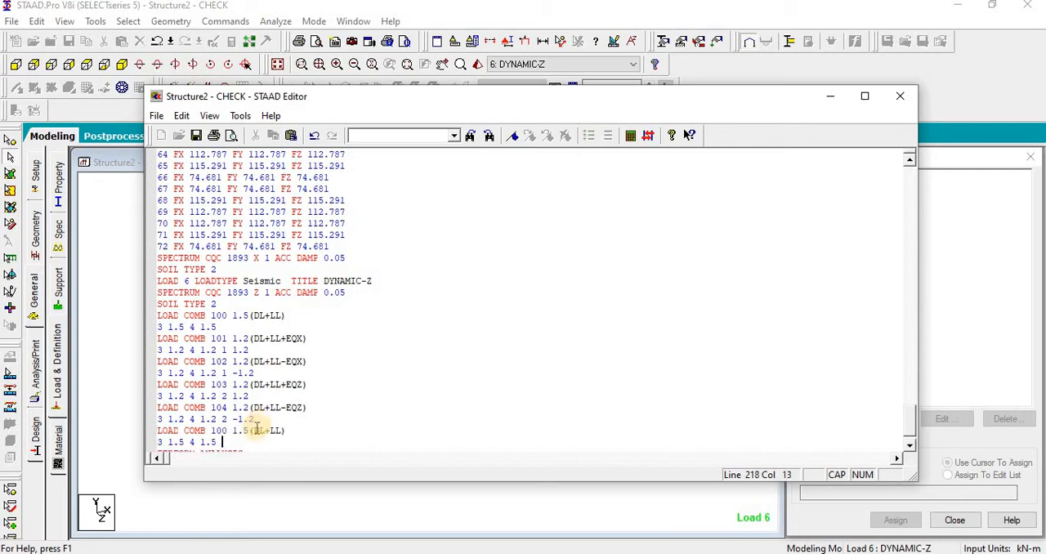
Step: Change the copy of combination 100 to number 105 titled 1.5(DL+EQZ), with load case 1 in place of 4
double_click(271, 430)
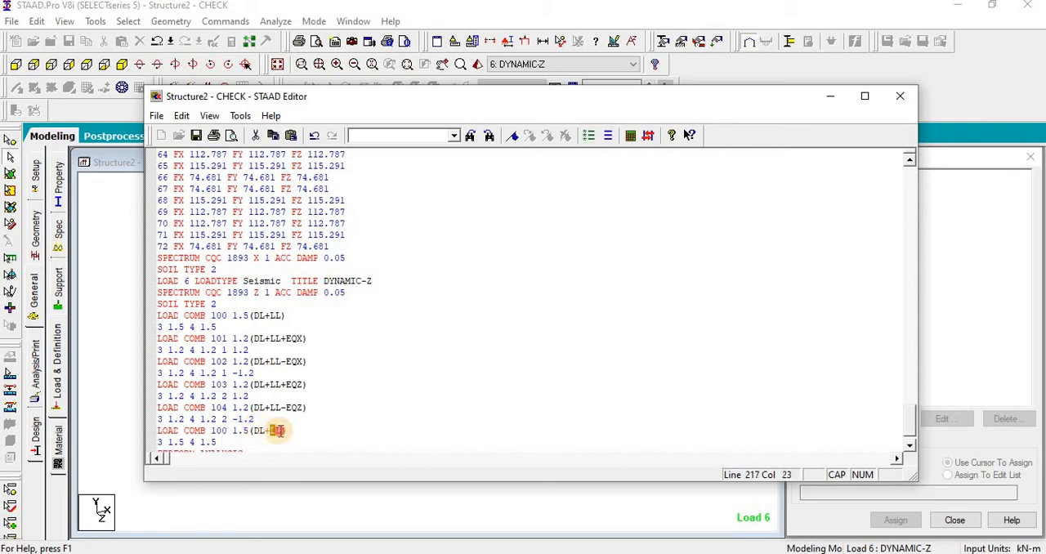
text(EQZ)
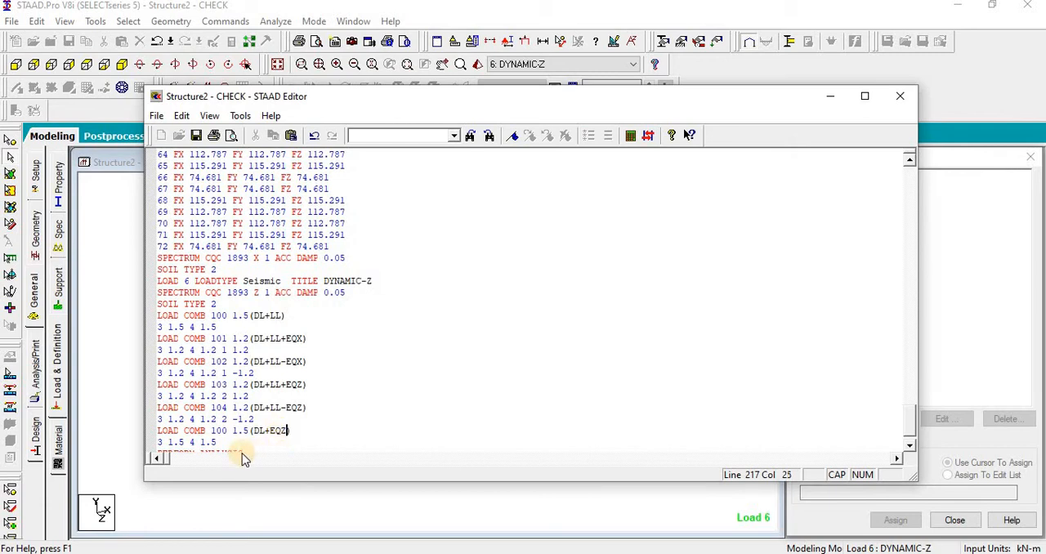
scroll(200, 411, down, 2)
double_click(191, 373)
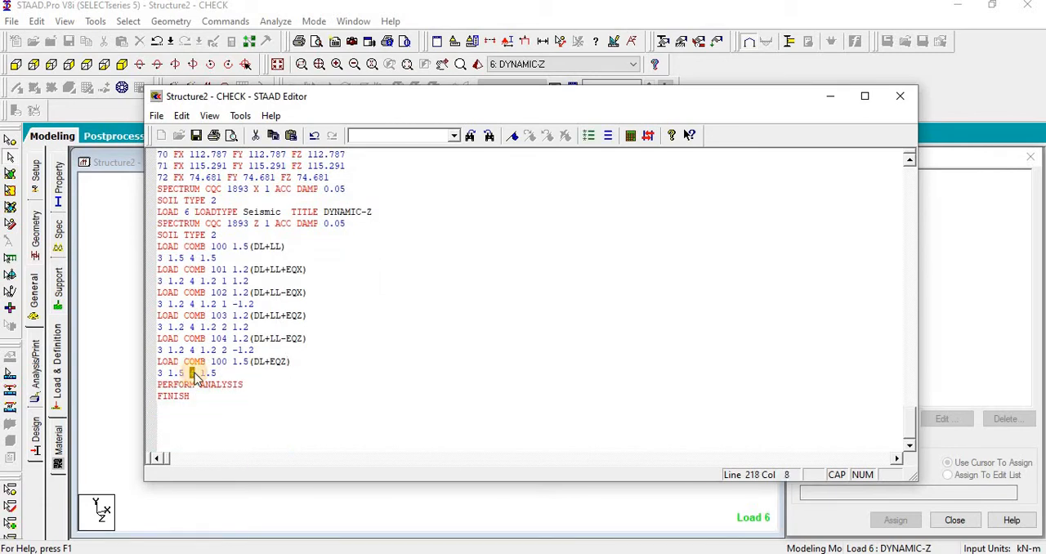
text(1)
drag(219, 373, 150, 361)
drag(222, 362, 160, 362)
key(ctrl+c)
text(5)
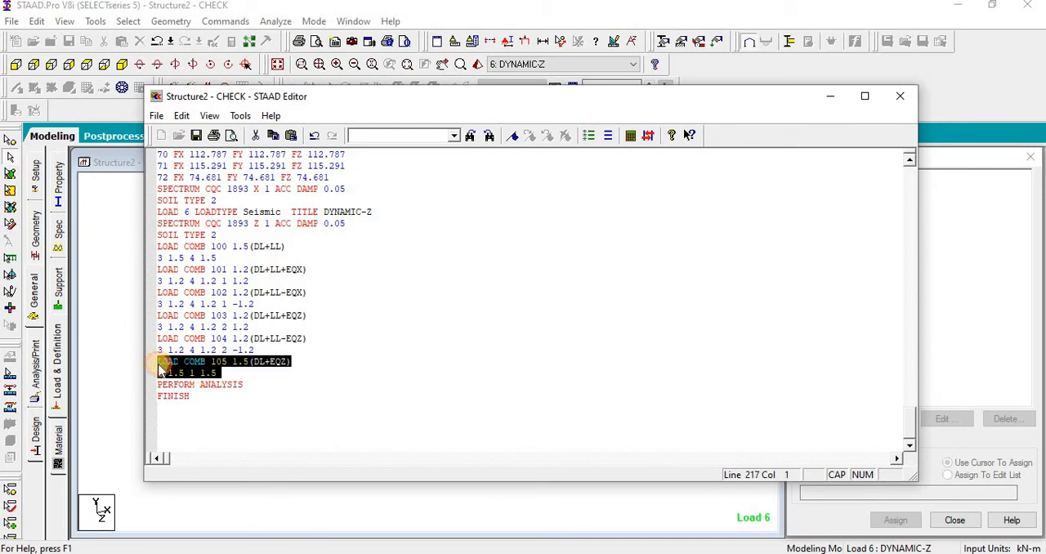
Step: Duplicate combination 105 below itself, retitle the original 1.5(DL+EQX), and change the copy to 1.5(DL-EQX) with a factor of -1.5 for load case 1
click(226, 373)
key(Return)
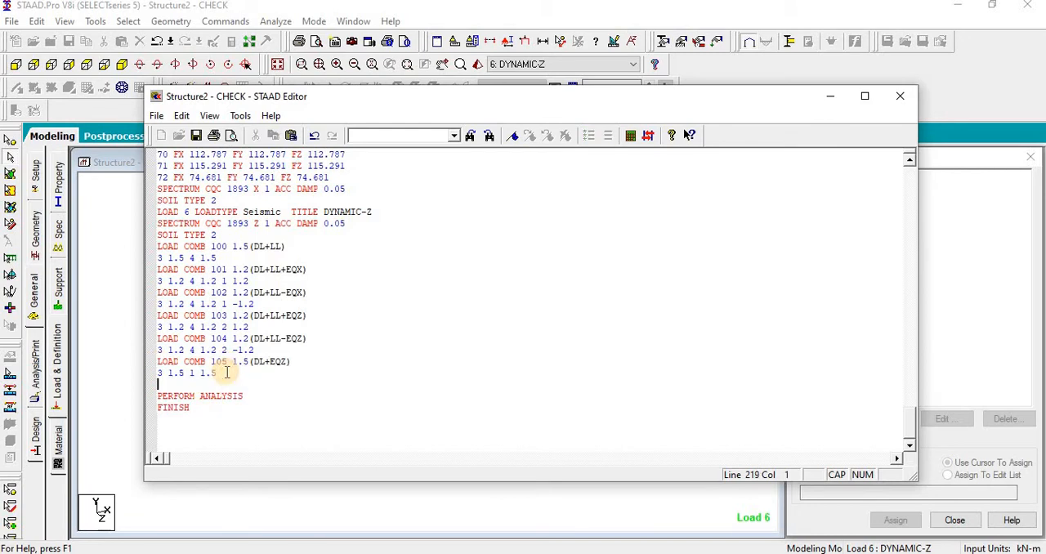
key(ctrl+v)
mouse_move(265, 386)
mouse_down()
mouse_move(286, 362)
mouse_move(286, 385)
mouse_up()
text(-)
text(X)
text(X)
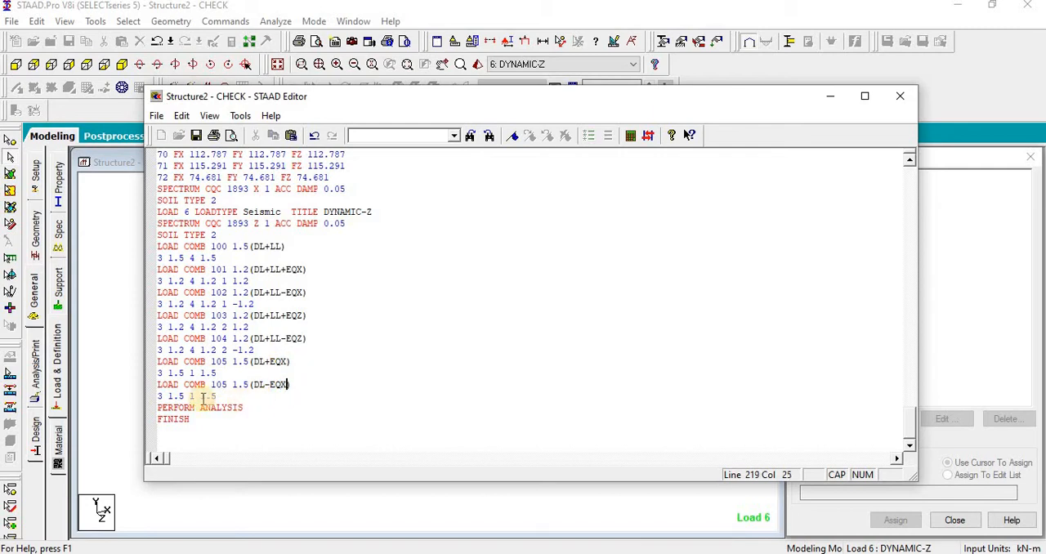
click(200, 396)
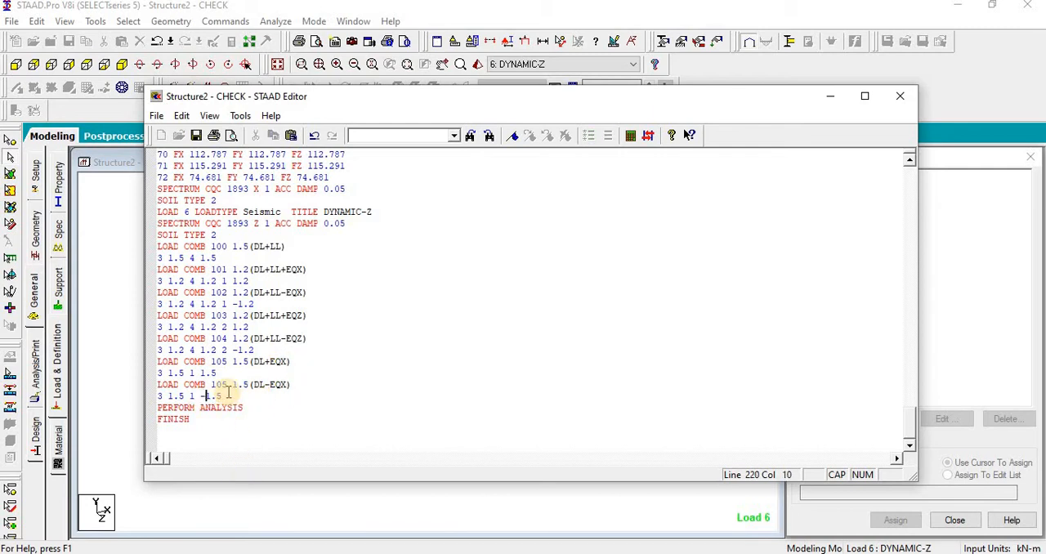
Step: Duplicate the pair of 1.5 EQX combinations below themselves and renumber the last three combinations 106, 107 and 108
drag(227, 396, 144, 362)
key(ctrl+c)
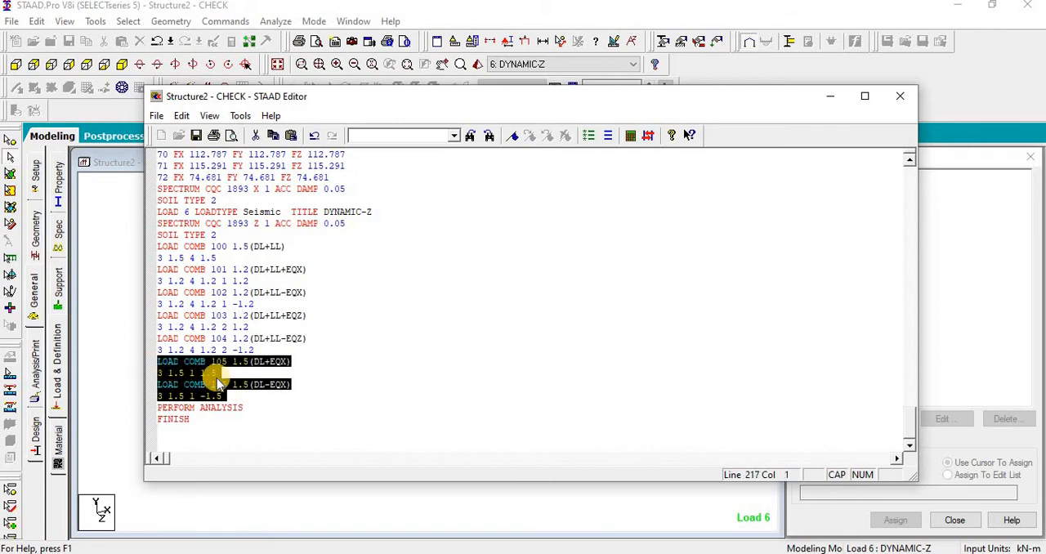
click(236, 396)
key(Return)
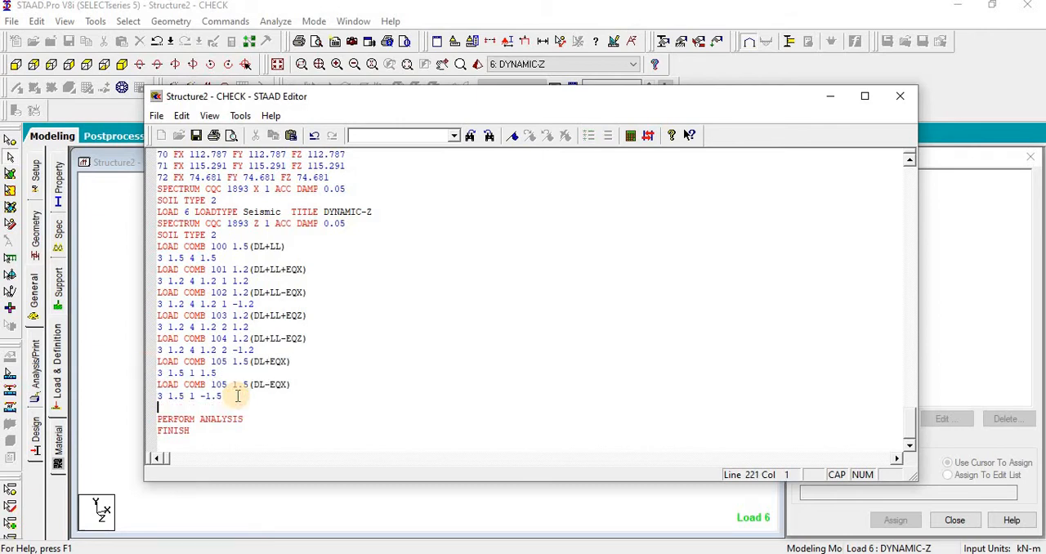
key(ctrl+v)
drag(222, 385, 227, 431)
text(6)
text(7)
text(8)
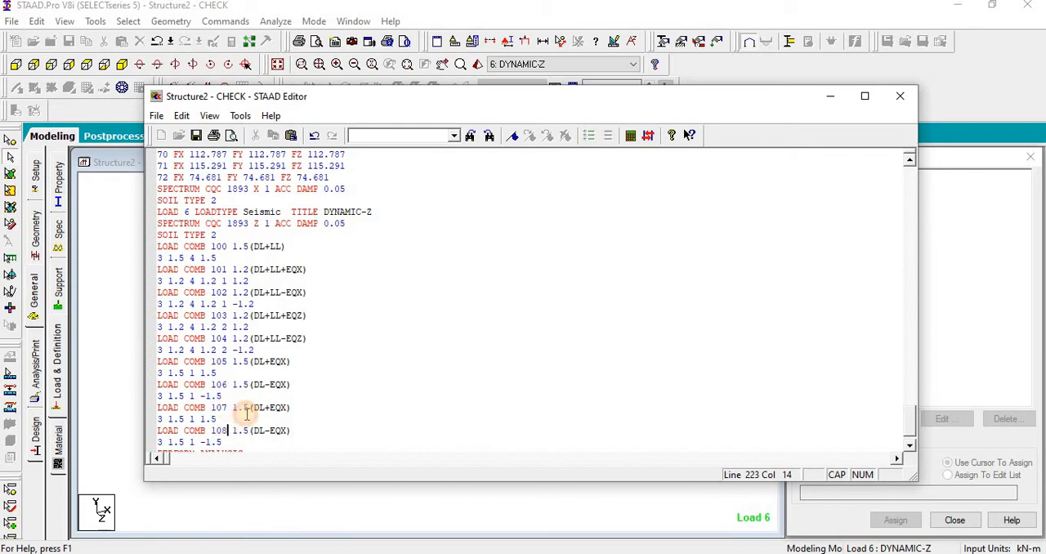
Step: Change EQX to EQZ in the titles of combinations 107 and 108 and replace their load case 1 with 2
scroll(223, 412, down, 1)
drag(279, 373, 285, 396)
text(Z)
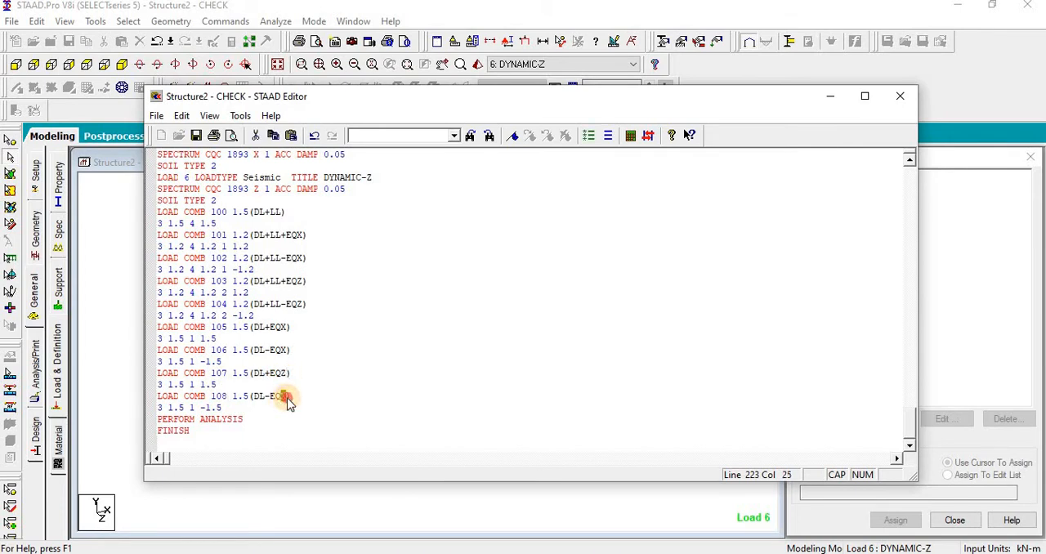
text(Z)
drag(190, 384, 161, 378)
text(2 )
text(2)
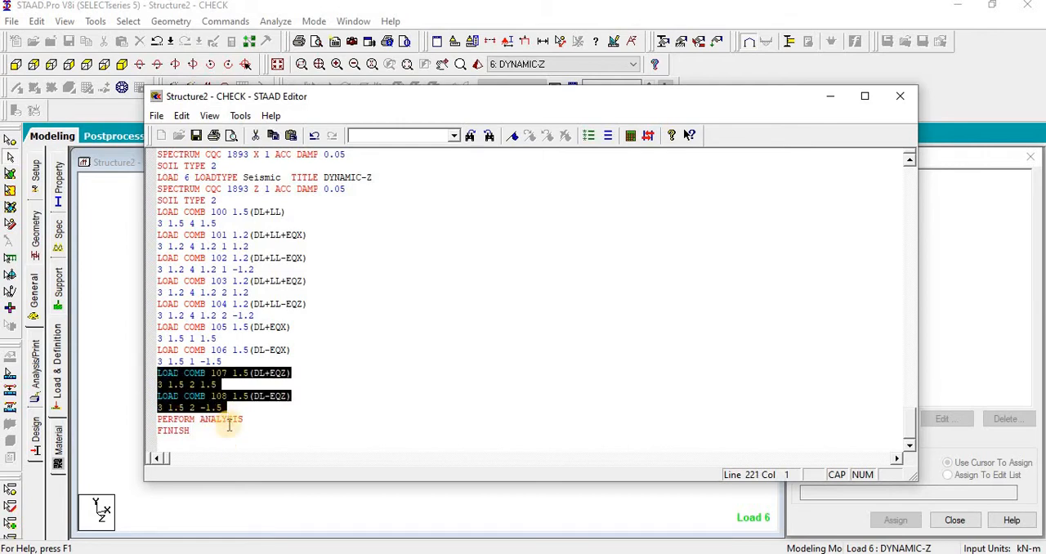
Step: Duplicate combination 108 below itself and number the copy 109
click(233, 433)
drag(229, 409, 161, 398)
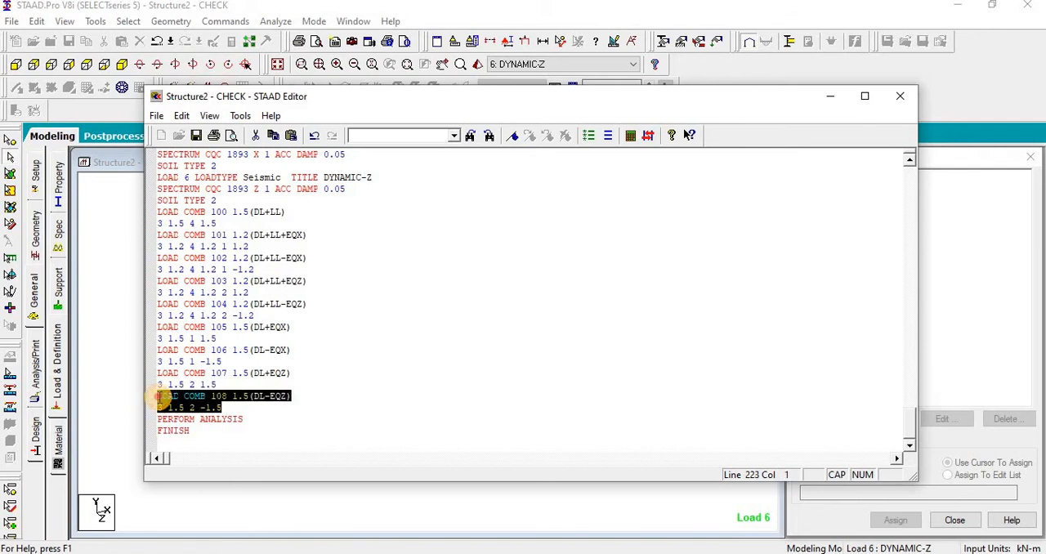
click(234, 408)
key(Return)
text(LOAD COMB 108 1.5(DL-EQZ) 3 1.5 2 -1.5)
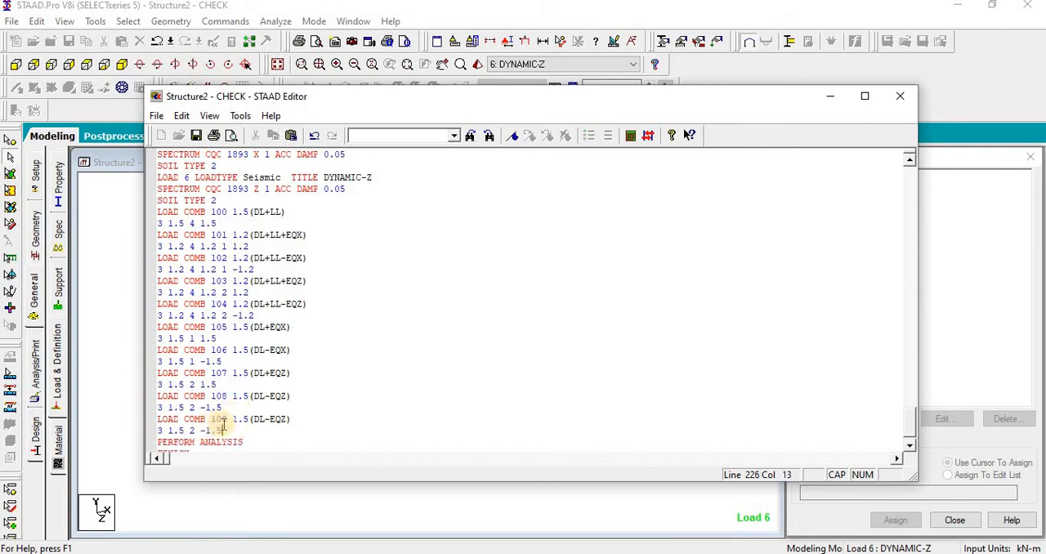
click(227, 419)
key(BackSpace)
text(9)
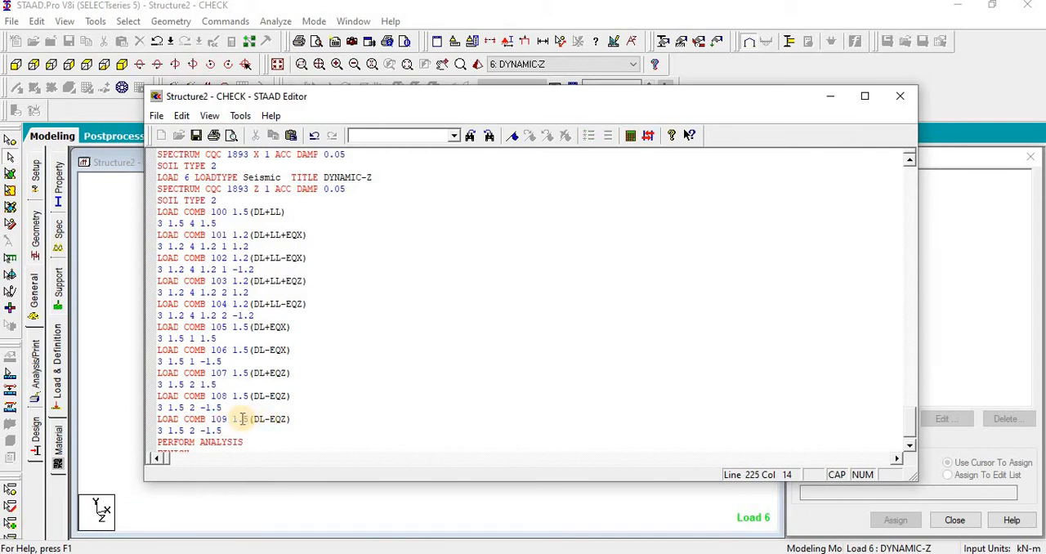
Step: Retitle combination 109 as (0.9DL+1.5EQX)
drag(232, 419, 250, 419)
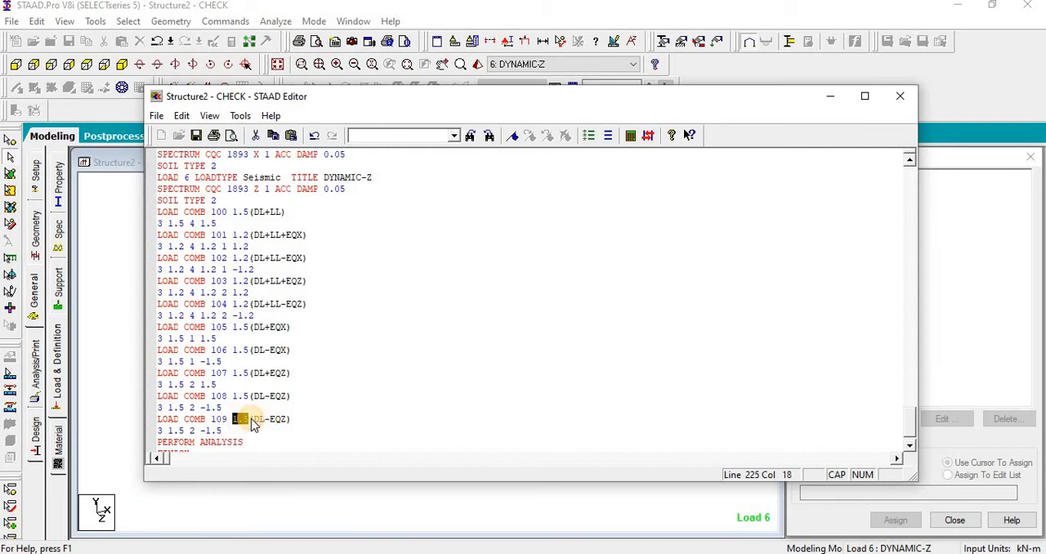
key(BackSpace)
click(242, 419)
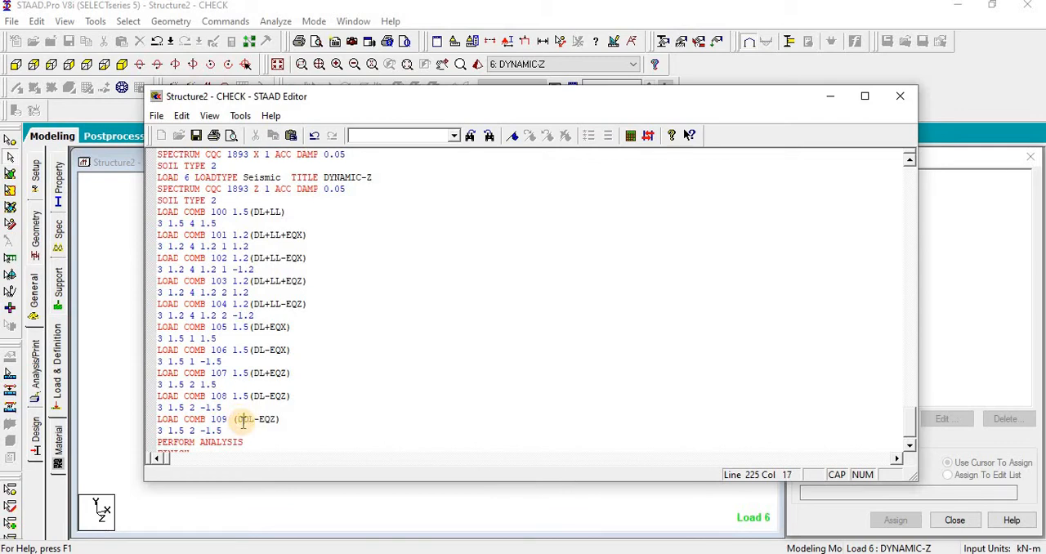
text(0.9DL)
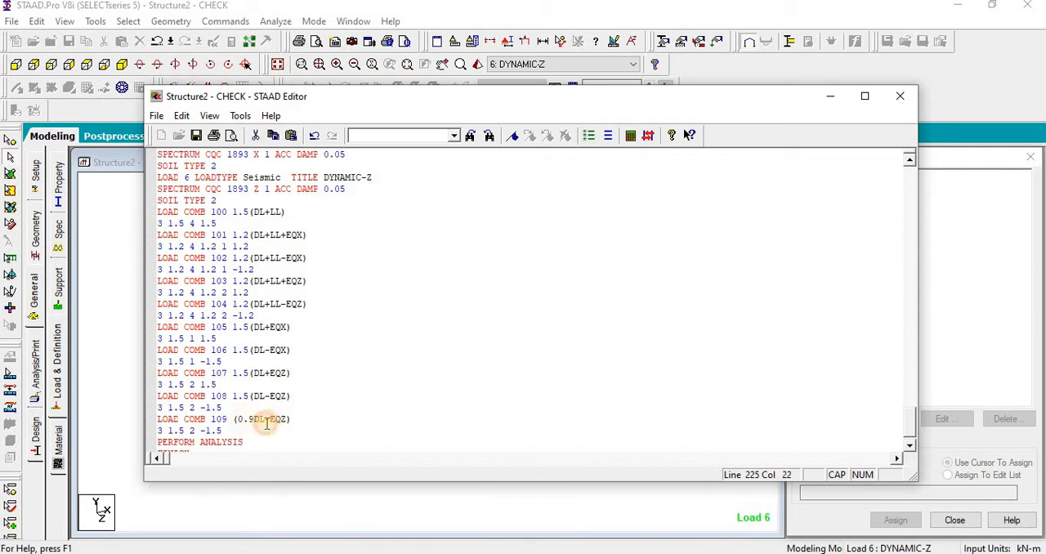
text(+1.5)
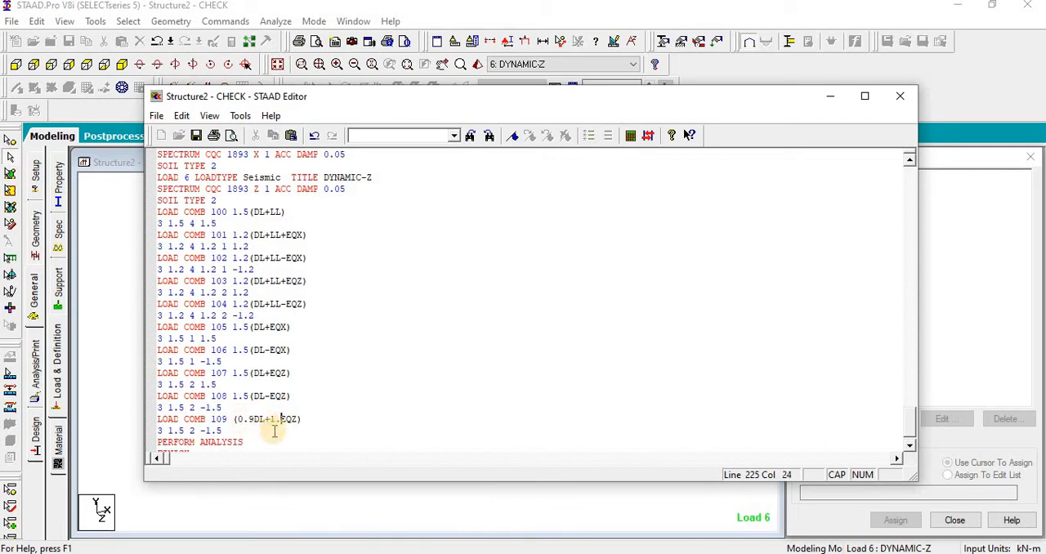
drag(303, 420, 297, 420)
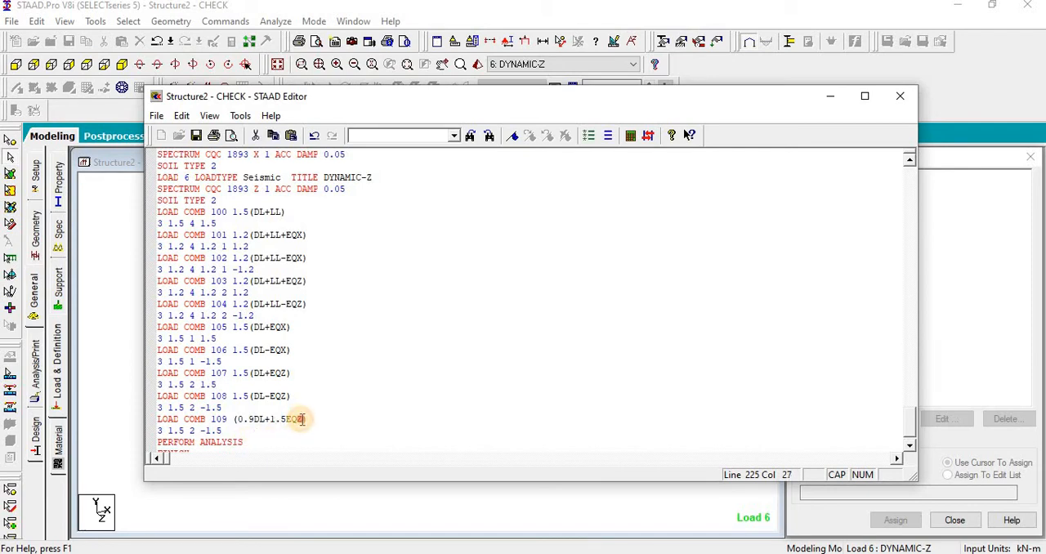
text(X)
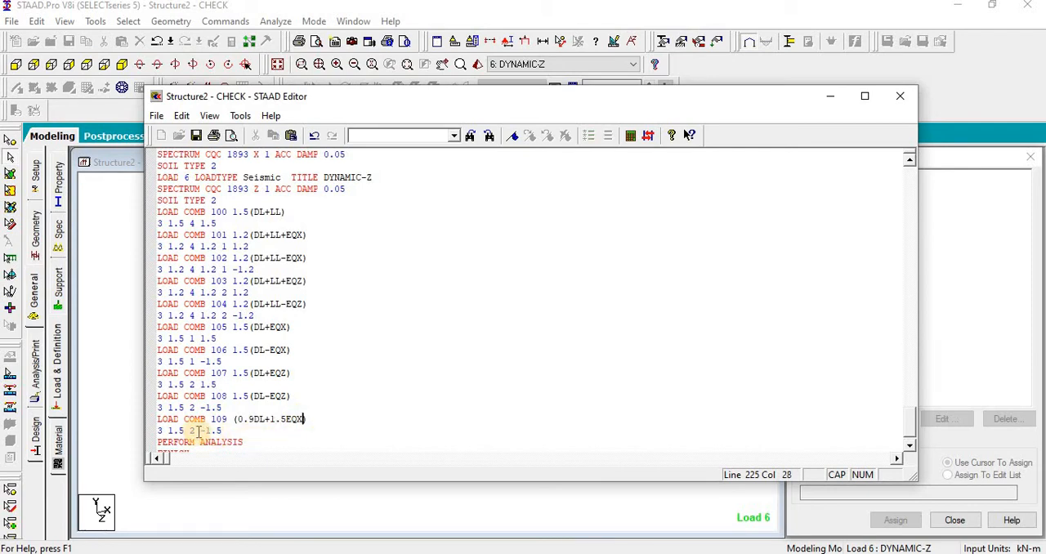
Step: Set combination 109 to a factor of 0.9 for load case 3 and 1.5 for load case 1
drag(167, 431, 185, 431)
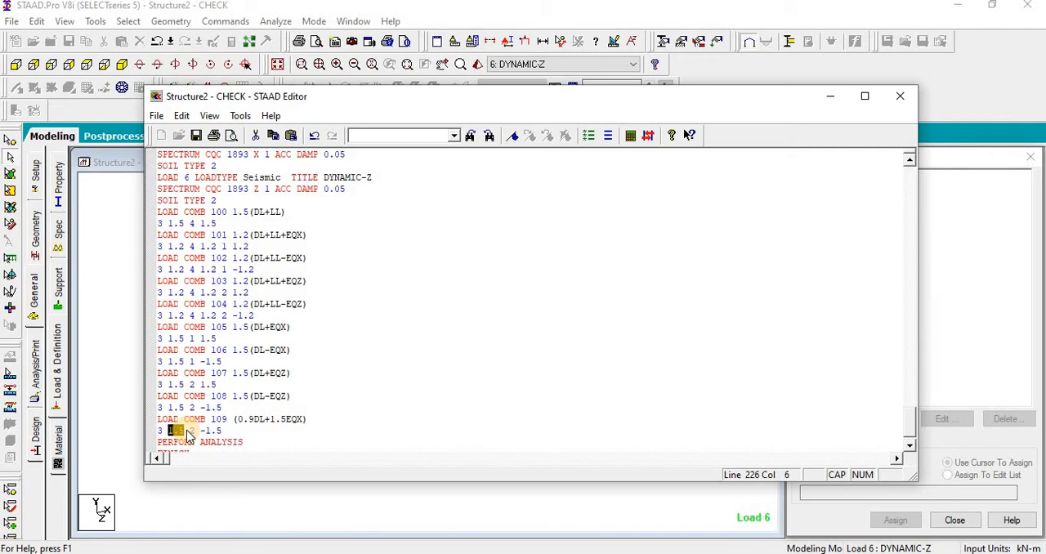
text(0.9)
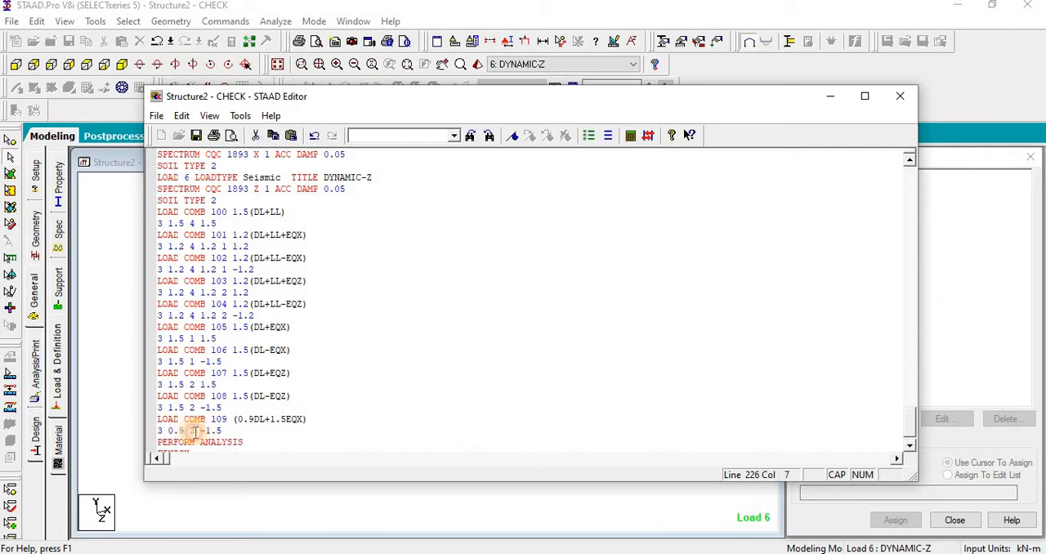
drag(190, 431, 149, 427)
text(1)
key(Delete)
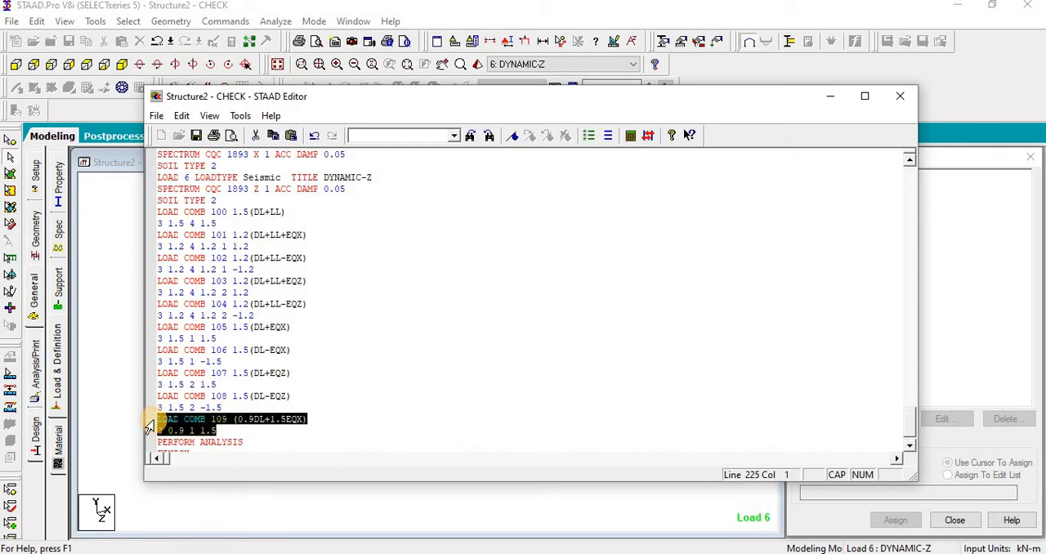
Step: Duplicate combination 109 below itself and turn the copy into (0.9DL-1.5EQX) with a factor of -1.5 for load case 1
click(219, 432)
key(Return)
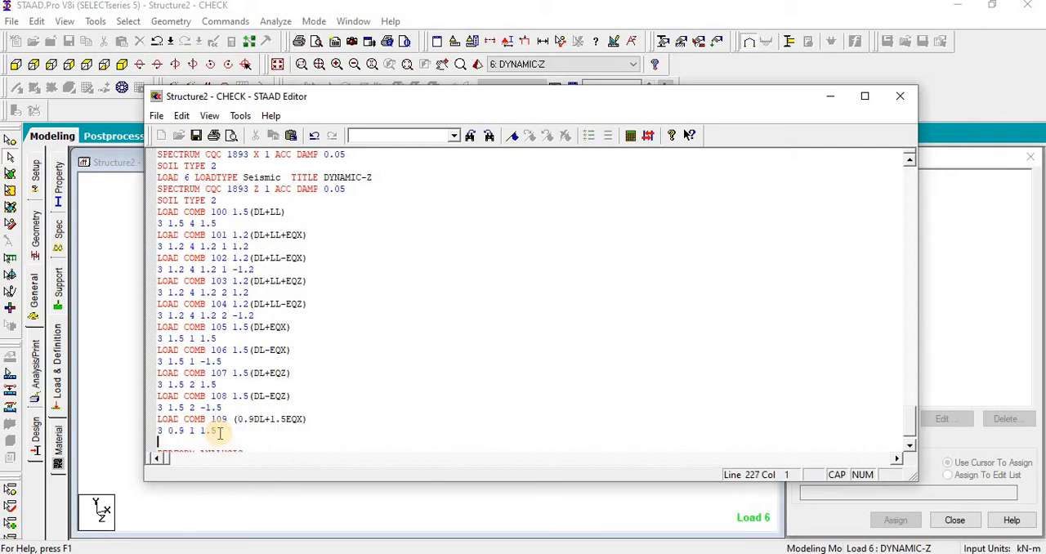
text(LOAD COMB 109 (0.9DL+1.5EQX) 3 0.9 1 1.5)
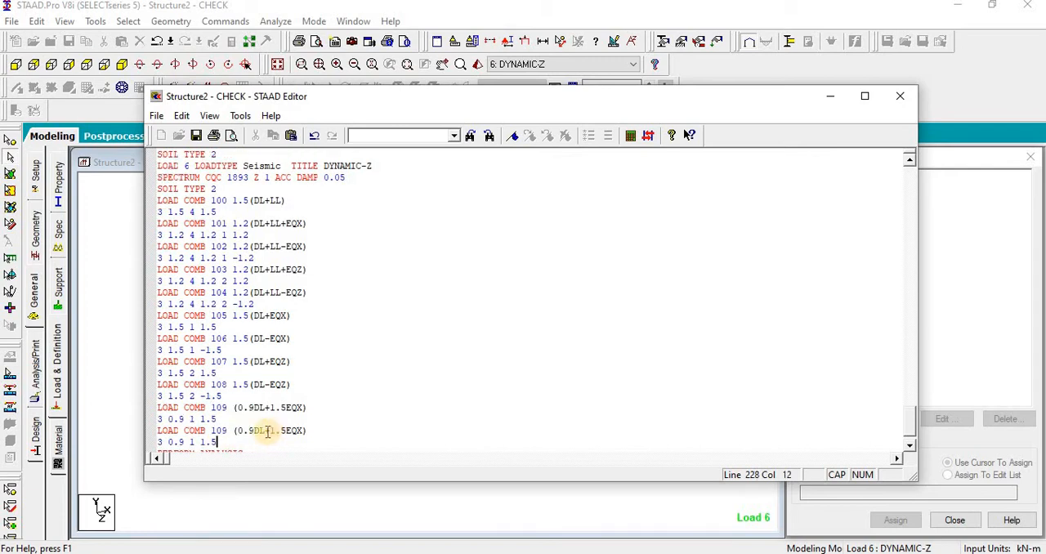
double_click(269, 430)
text(-)
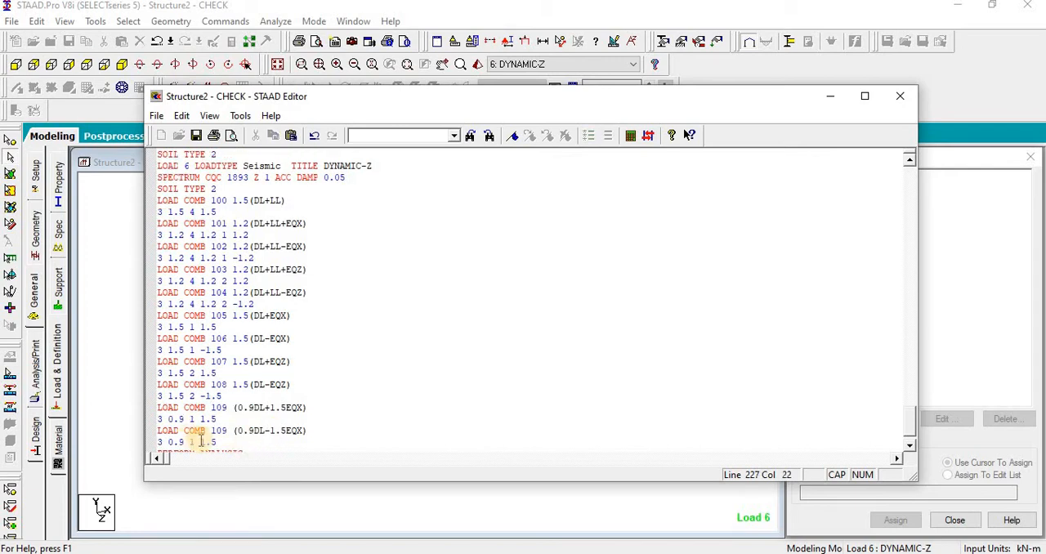
click(200, 442)
text(-)
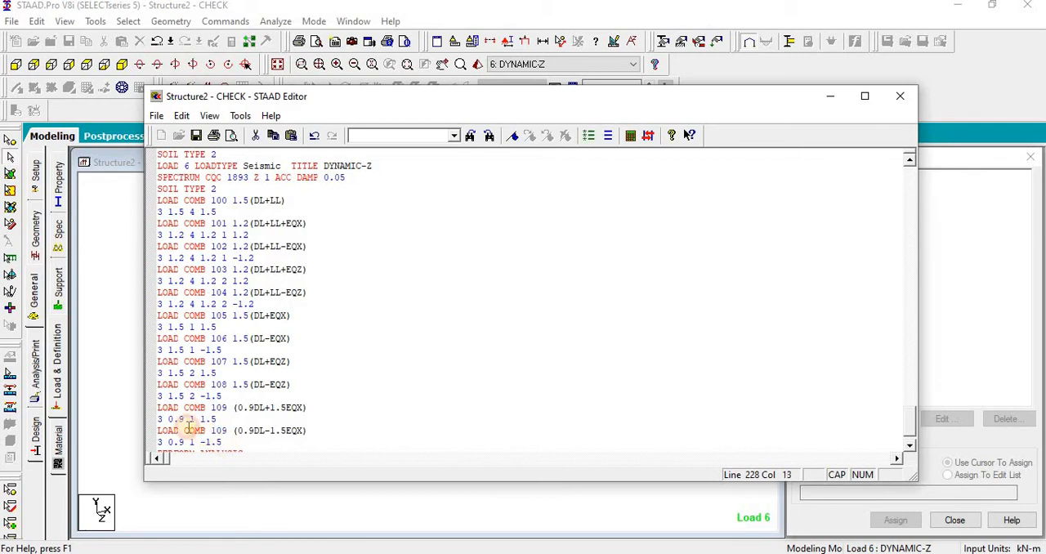
Step: Duplicate the two 0.9DL combinations below themselves and number the copies 110 and 111
drag(221, 442, 157, 407)
key(ctrl+c)
scroll(225, 404, down, 2)
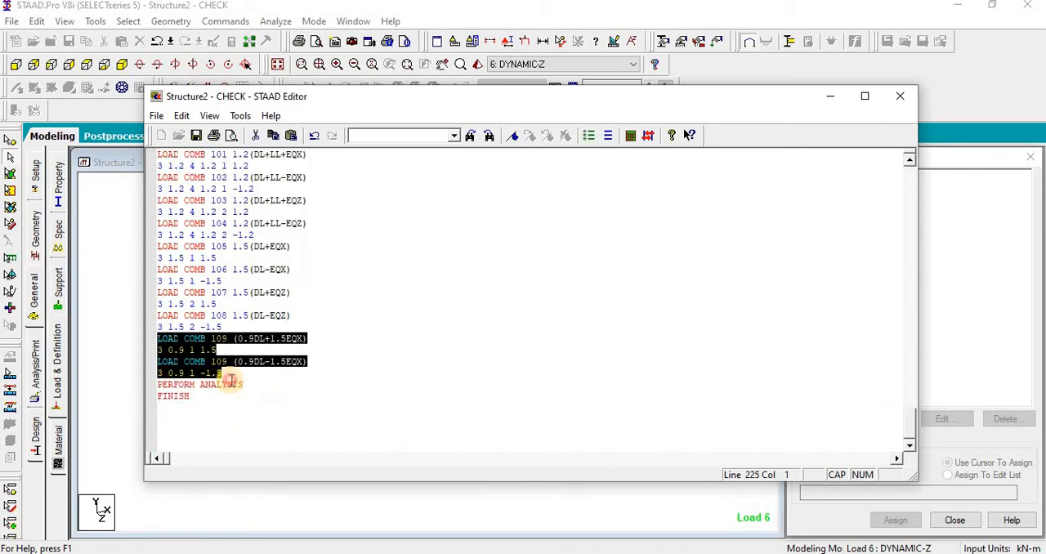
click(230, 374)
key(Return)
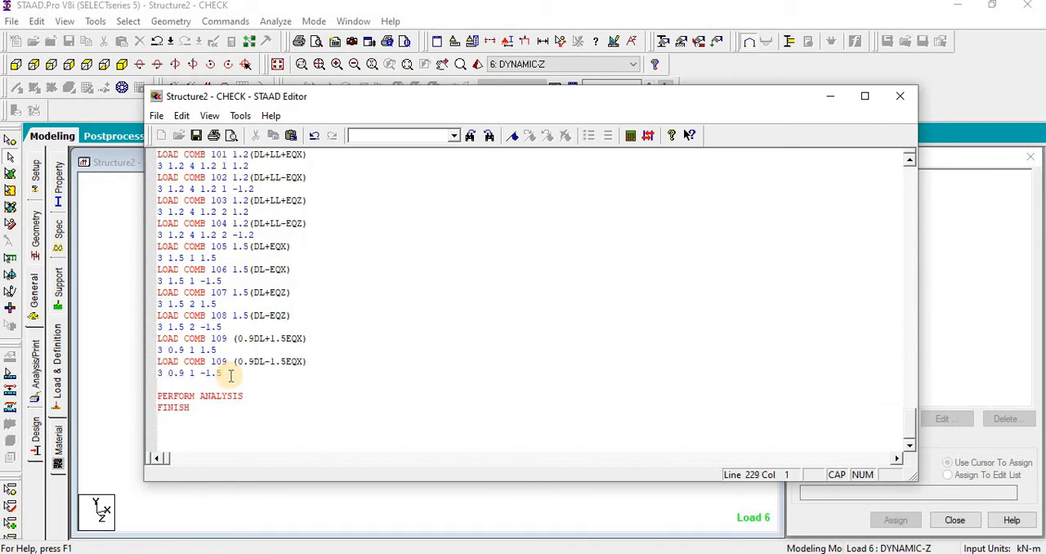
key(ctrl+v)
double_click(219, 385)
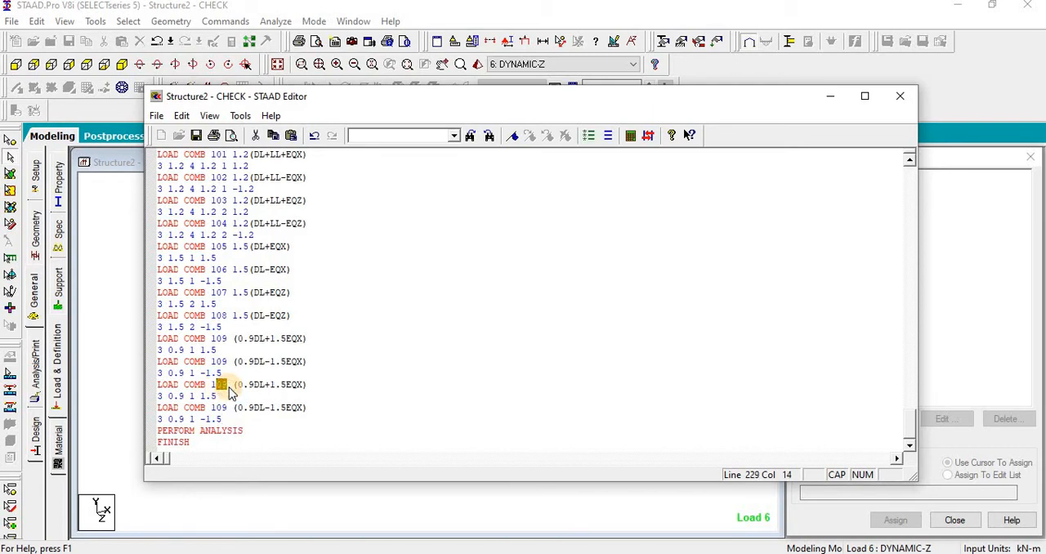
text(110)
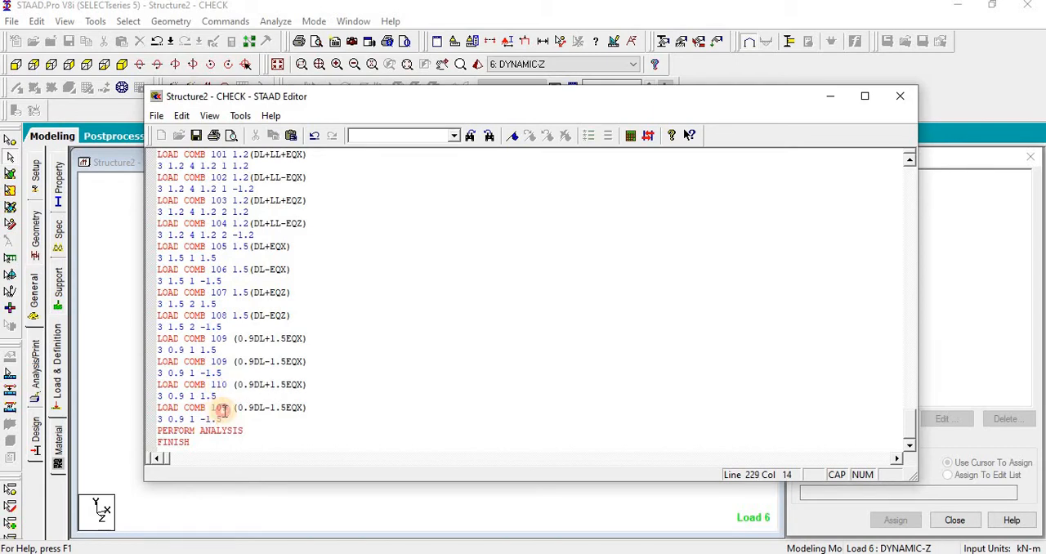
double_click(219, 407)
text(111)
Step: Change the titles of combinations 110 and 111 to EQZ and set their seismic load case to 2
click(303, 385)
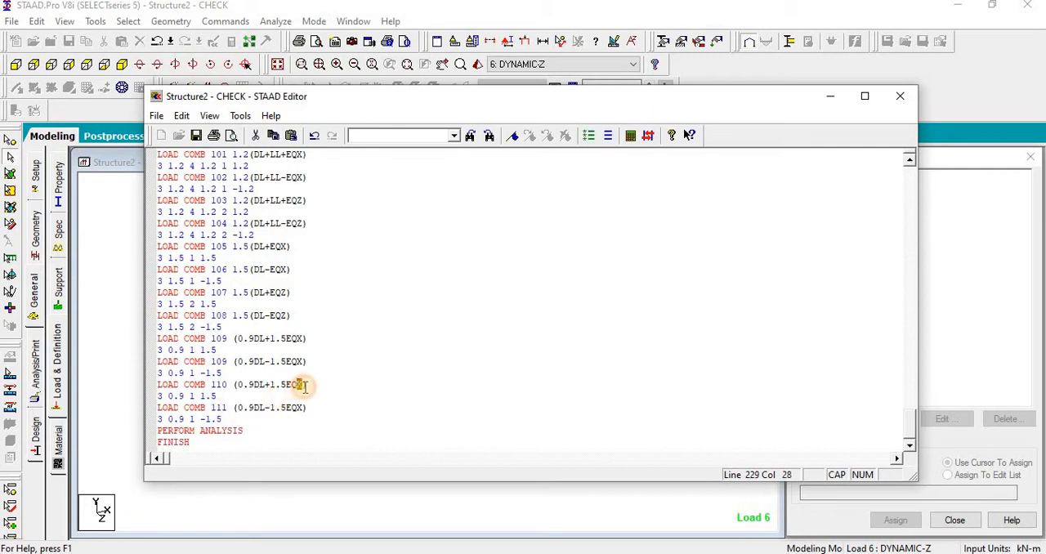
text(Z)
drag(304, 408, 297, 408)
text(Z)
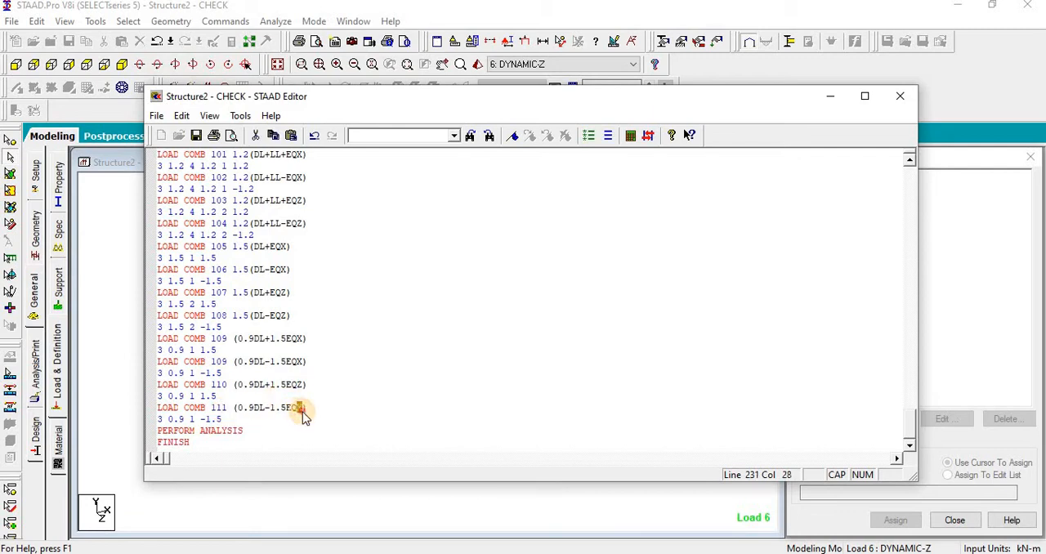
click(196, 397)
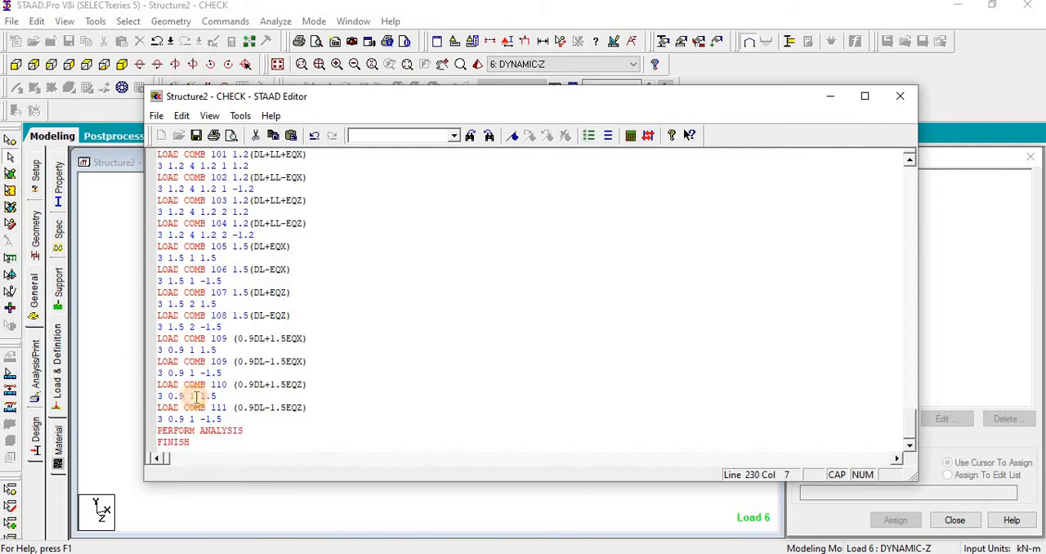
text(2)
double_click(192, 419)
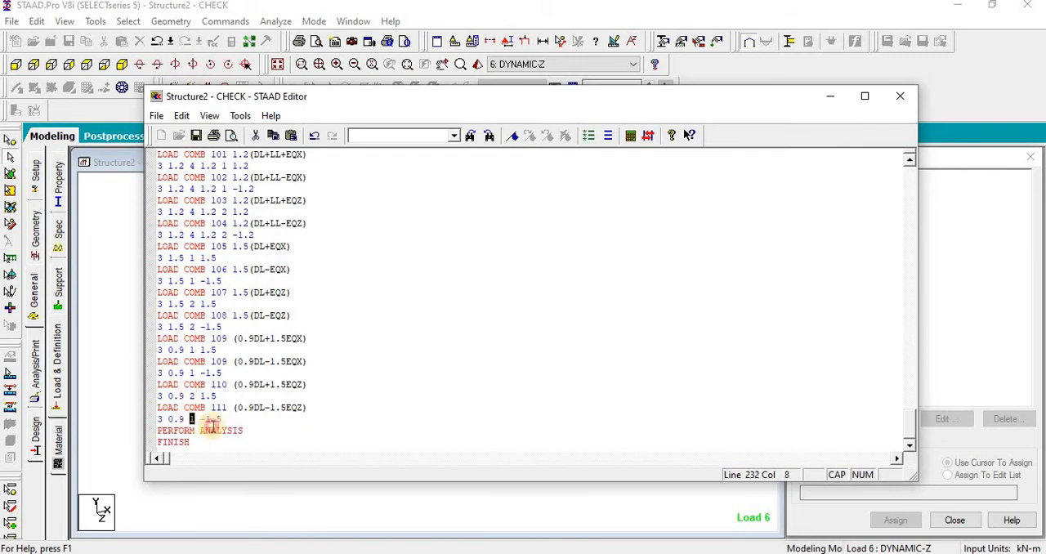
text(2)
Step: Add a separator line of asterisks below combination 111 and copy combinations 101 to 111 beneath it
click(234, 418)
key(Return)
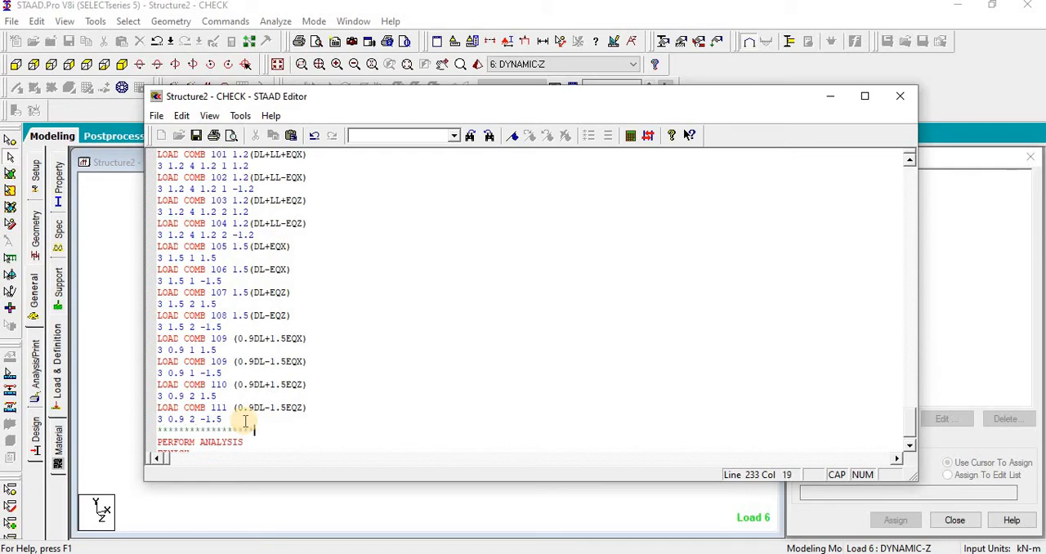
key(Return)
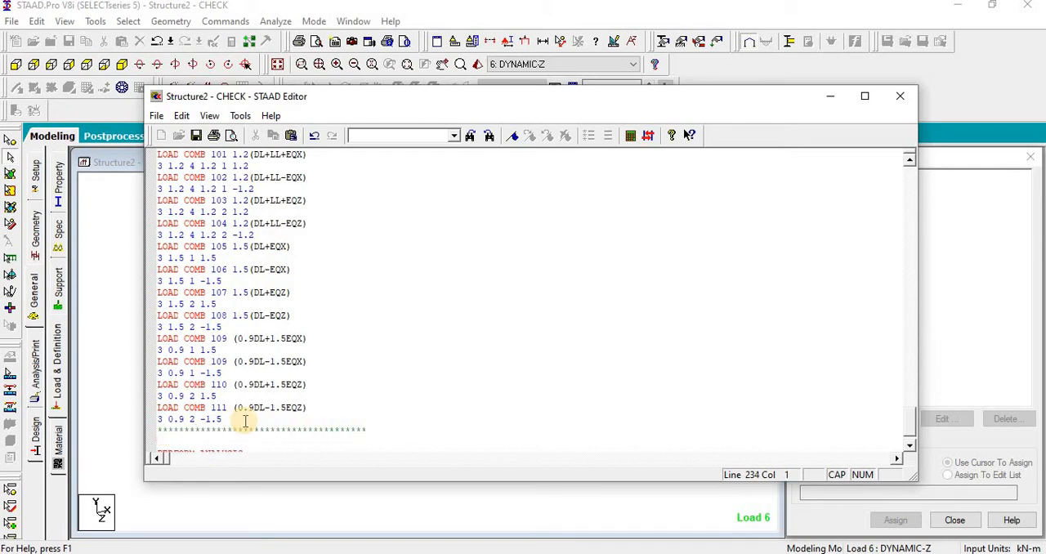
drag(225, 407, 165, 339)
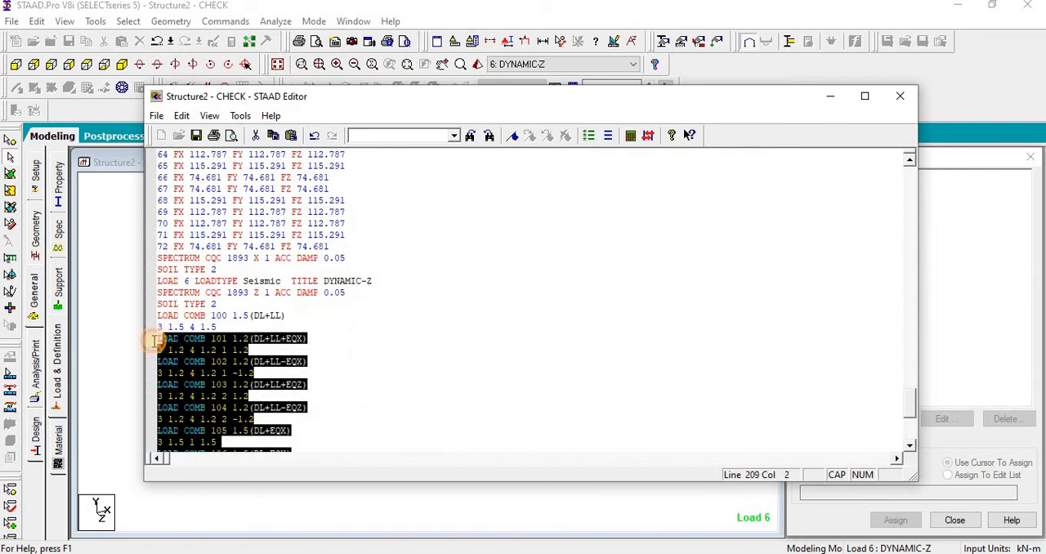
scroll(175, 415, down, 10)
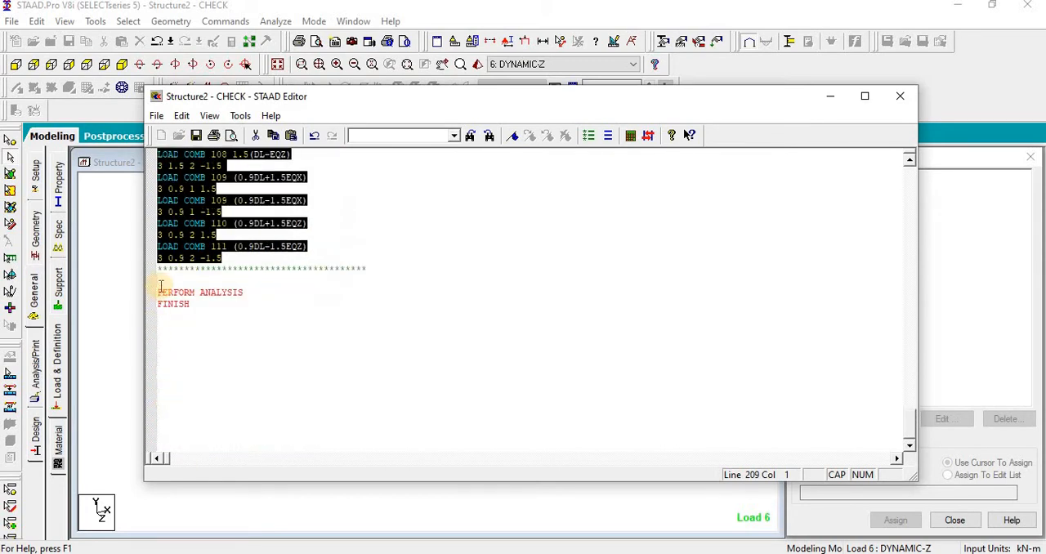
click(159, 279)
text(LOAD COMB 101 1.2(DL+LL+EQX) 3 1.2 4 1.2 1 1.2 LOAD COMB 102 1.2(DL+LL-EQX) 3 1.2 4 1.2 1 -1.2 LOAD COMB 103 1.2(DL+LL+EQZ) 3 1.2 4 1.2 2 1.2 LOAD COMB 104 1.2(DL+LL-EQZ) 3 1.2 4 1.2 2 -1.2 LOAD COMB 105 1.5(DL+EQX) 3 1.5 1 1.5 LOAD COMB 106 1.5(DL-EQX) 3 1.5 1 -1.5 LOAD COMB 107 1.5(DL+EQZ) 3 1.5 2 1.5 LOAD COMB 108 1.5(DL-EQZ) 3 1.5 2 -1.5 LOAD COMB 109 (0.9DL+1.5EQX) 3 0.9 1 1.5 LOAD COMB 109 (0.9DL-1.5EQX) 3 0.9 1 -1.5 LOAD COMB 110 (0.9DL+1.5EQZ) 3 0.9 2 1.5 LOAD COMB 111 (0.9DL-1.5EQZ) 3 0.9 2 -1.5)
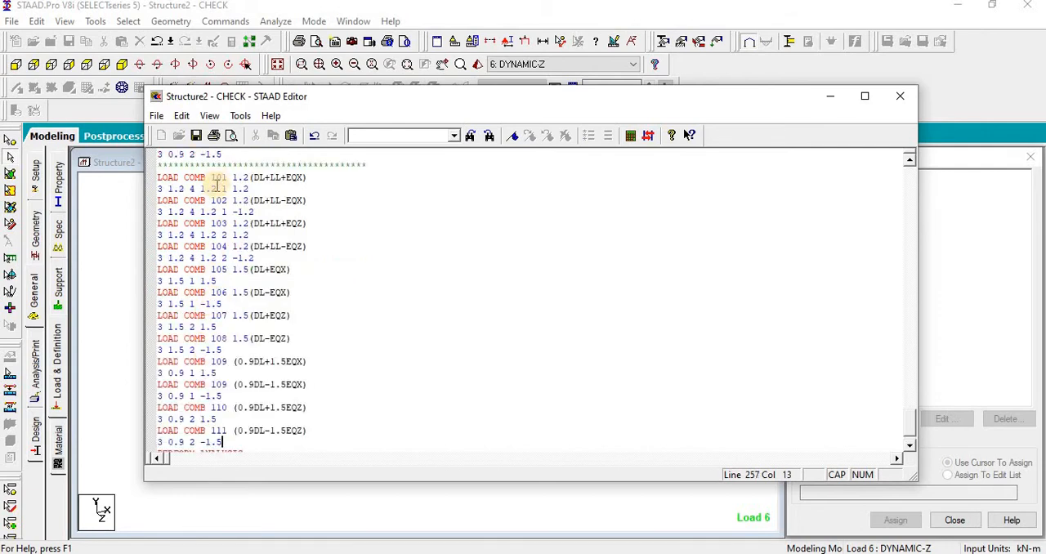
Step: Renumber the copied 1.2 and 1.5 combinations below the separator as 201 to 208
scroll(215, 200, up, 1)
drag(216, 214, 217, 350)
text(2)
text(2)
text(2)
text(2)
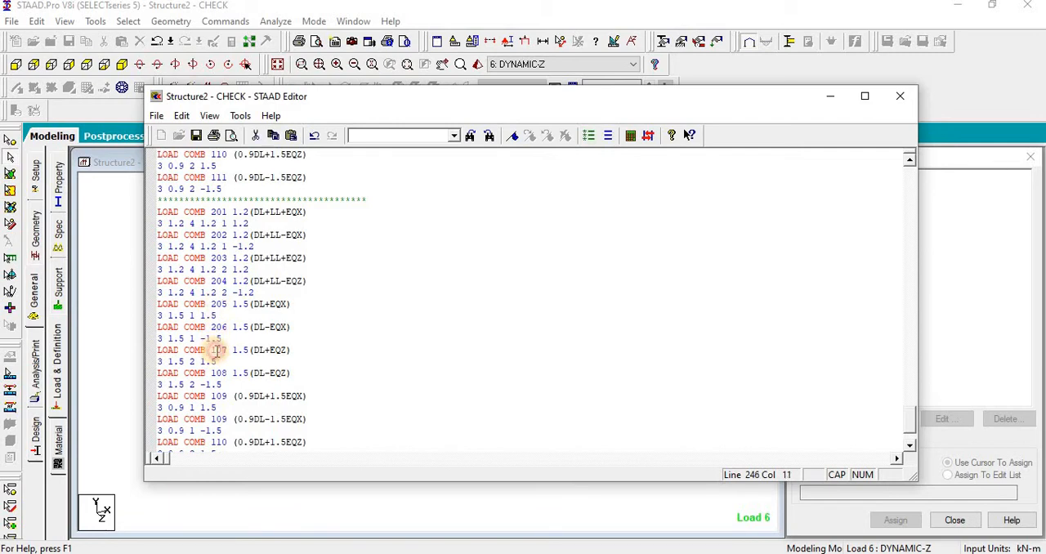
text(2)
text(2)
Step: Renumber the four copied 0.9DL combinations as 209, 209, 210 and 211
drag(211, 395, 217, 395)
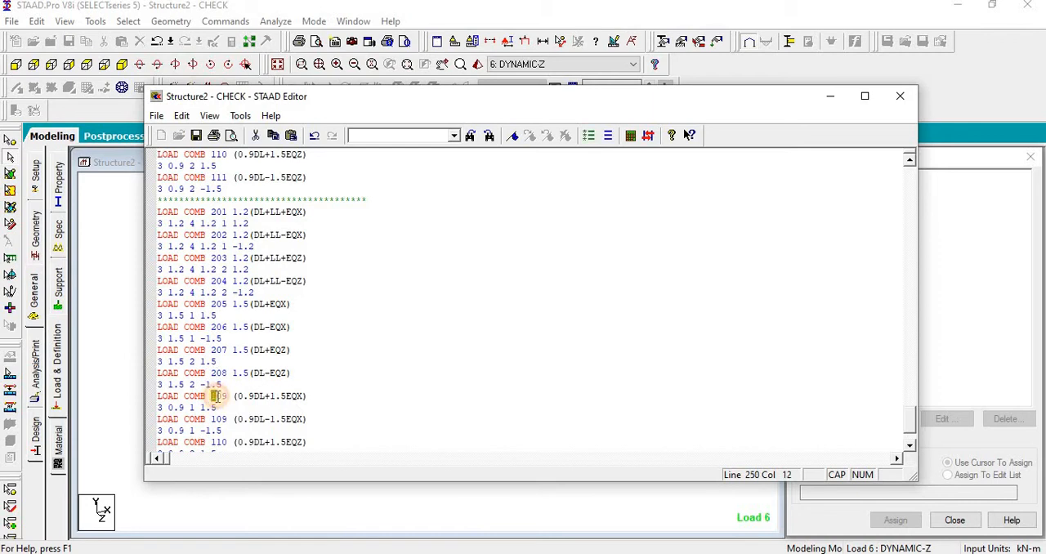
text(2)
text(2)
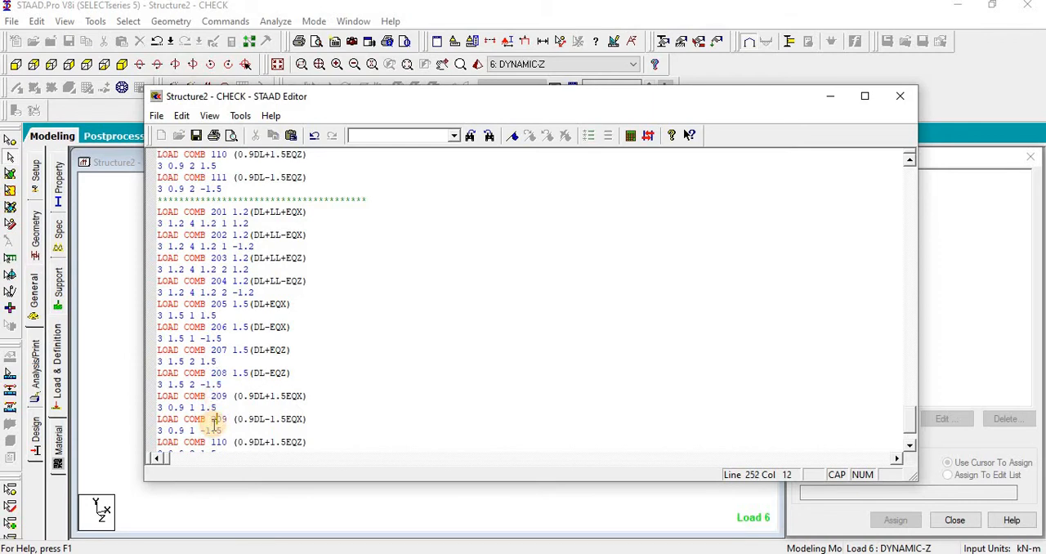
scroll(211, 420, down, 1)
text(2)
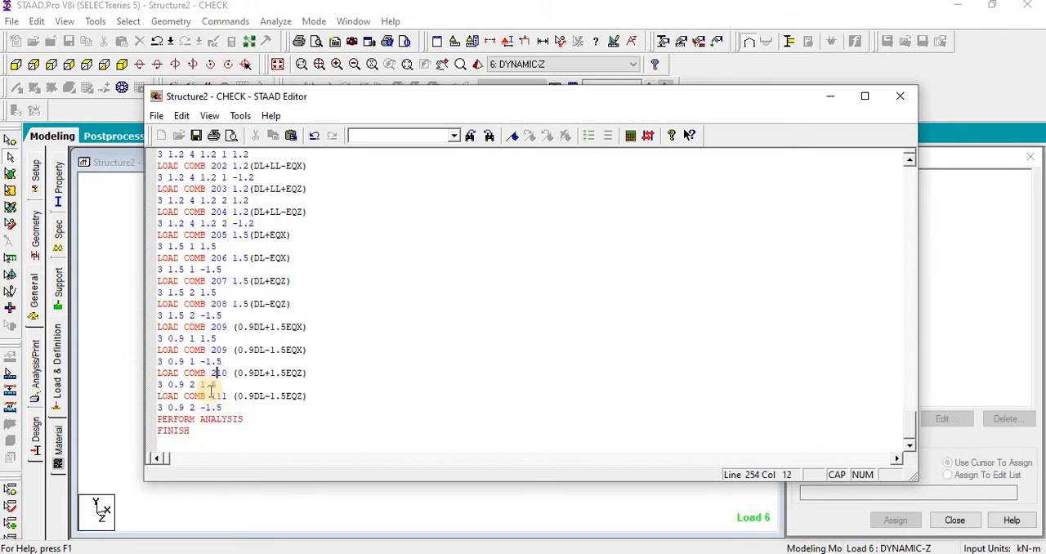
drag(213, 397, 219, 397)
text(2)
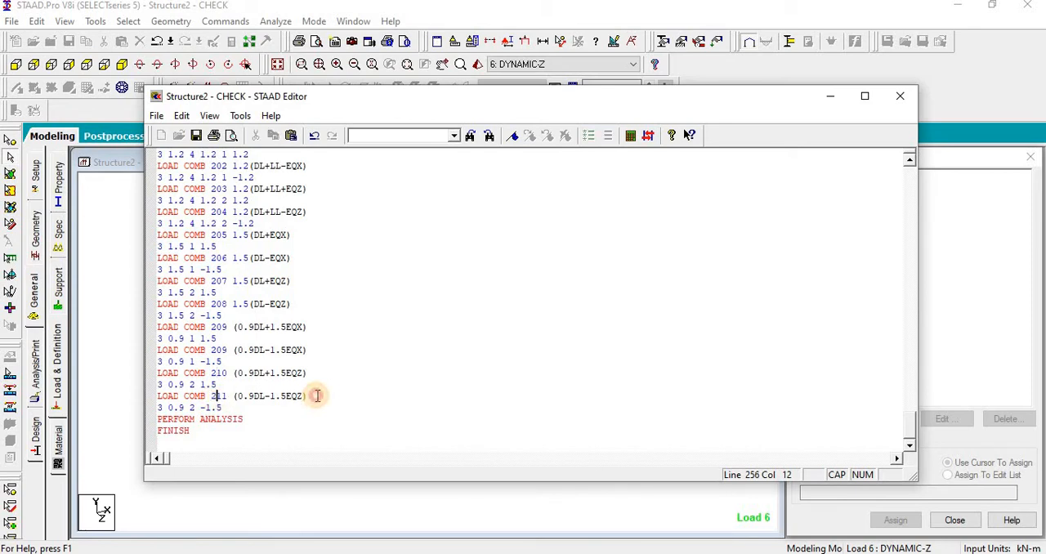
click(316, 396)
Step: Check the load case list, and set the seismic load case to 5 in combinations 201 and 202 and to 6 in 203 and 204
scroll(324, 395, up, 7)
drag(729, 100, 532, 305)
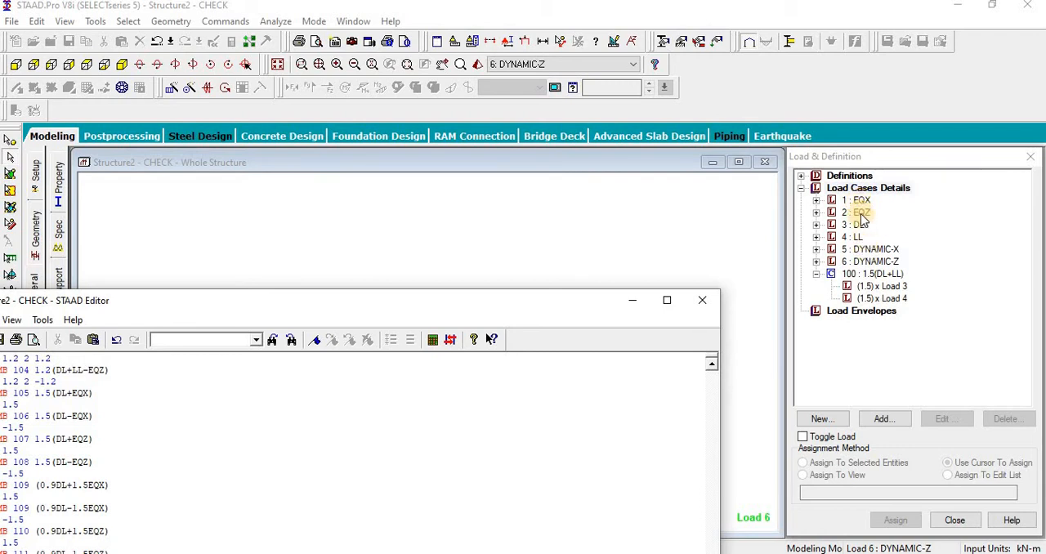
drag(581, 300, 1044, 168)
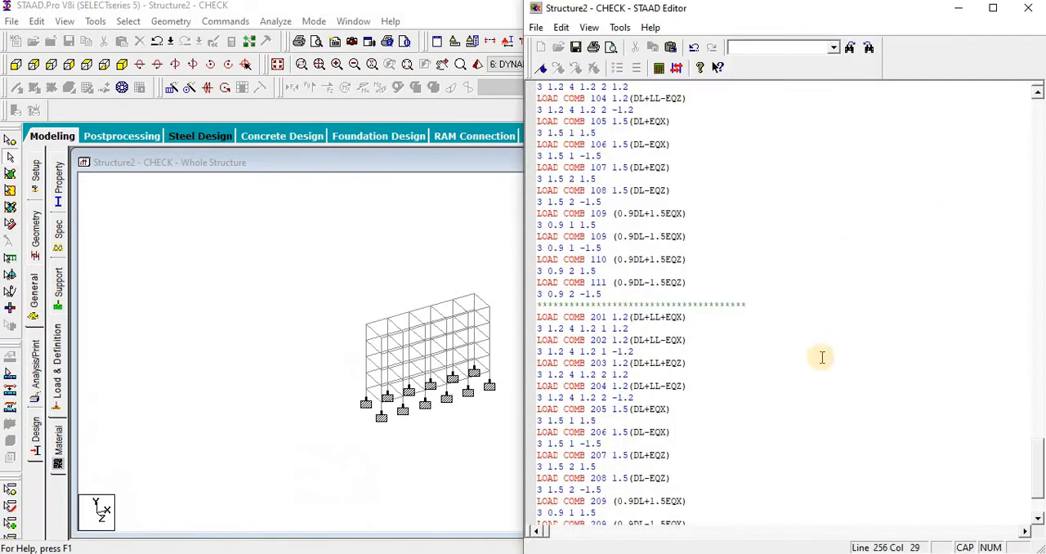
click(821, 361)
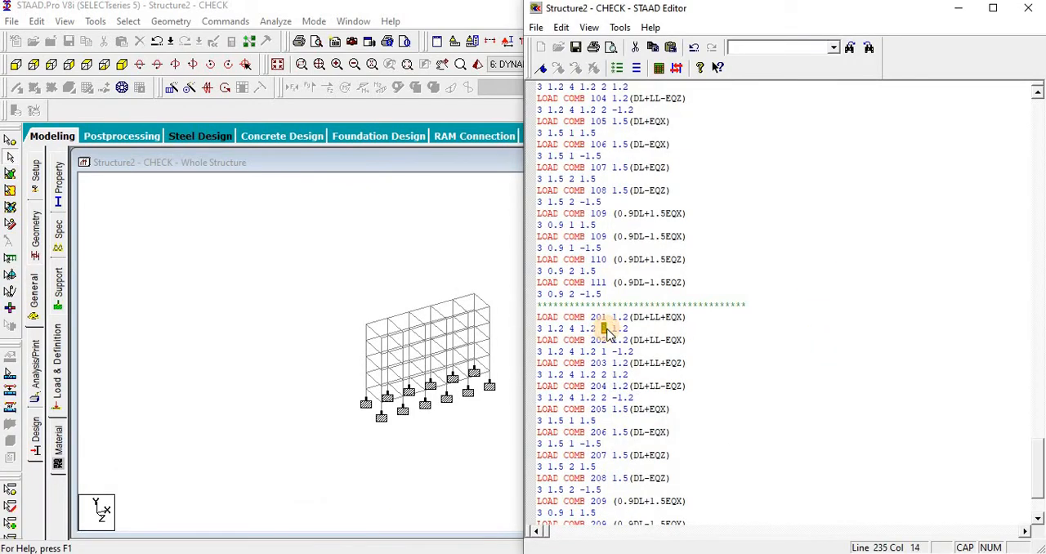
double_click(602, 351)
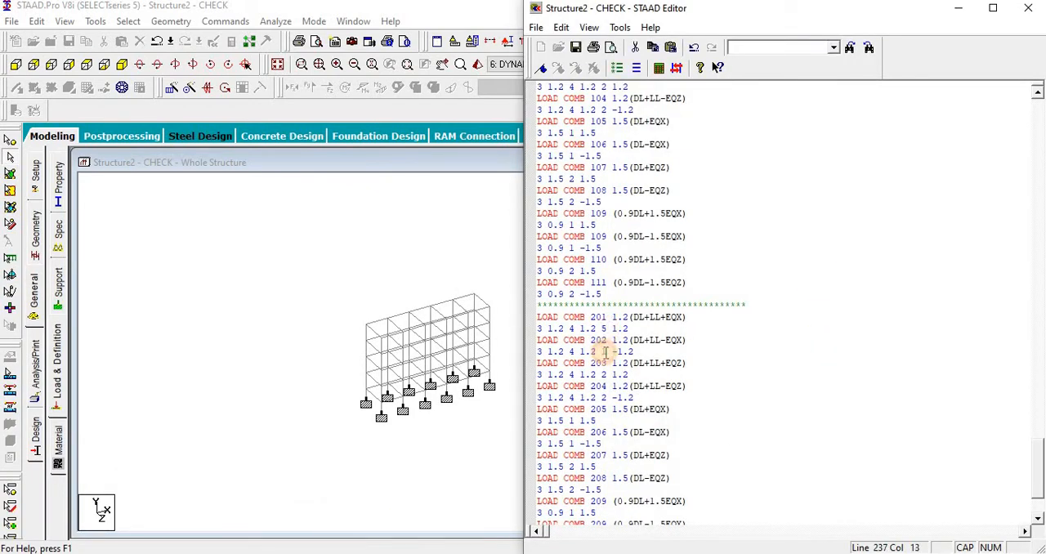
text(5)
double_click(605, 374)
text(6)
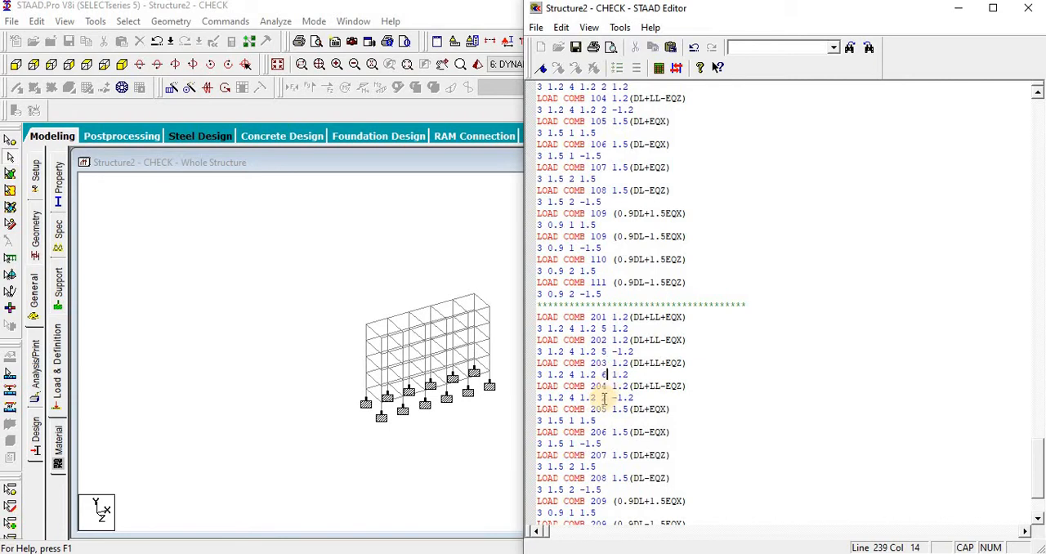
double_click(604, 398)
text(6)
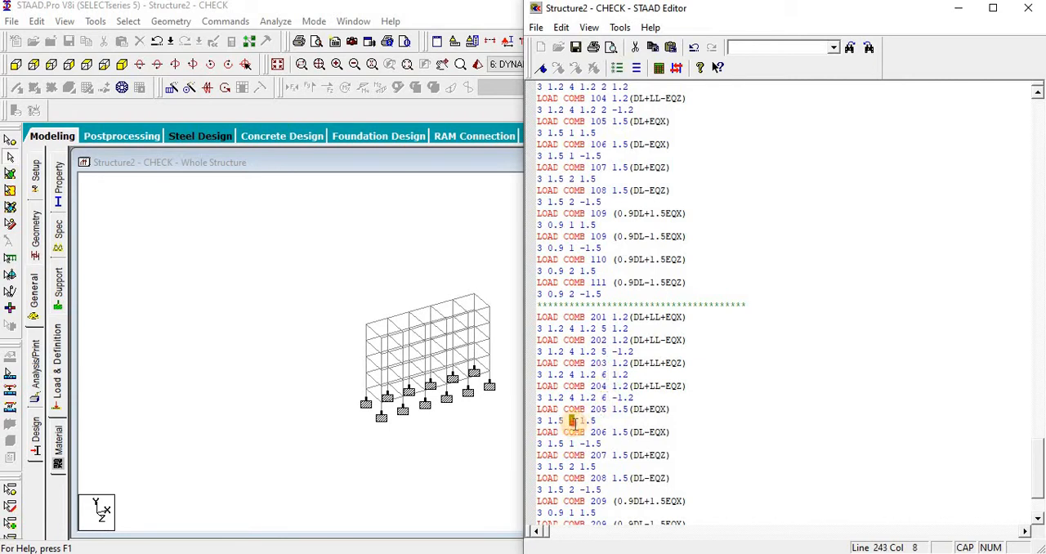
text(5)
Step: Set the seismic load case to 5 in combinations 205 and 206 and to 6 in combinations 207 and 208
double_click(570, 443)
text(5)
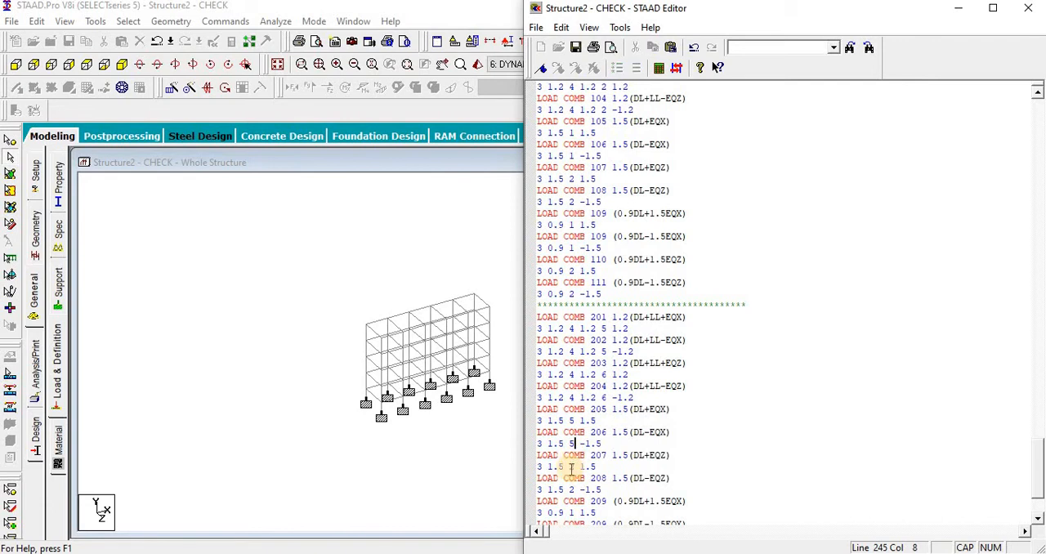
double_click(571, 465)
text(6)
double_click(571, 489)
text(6)
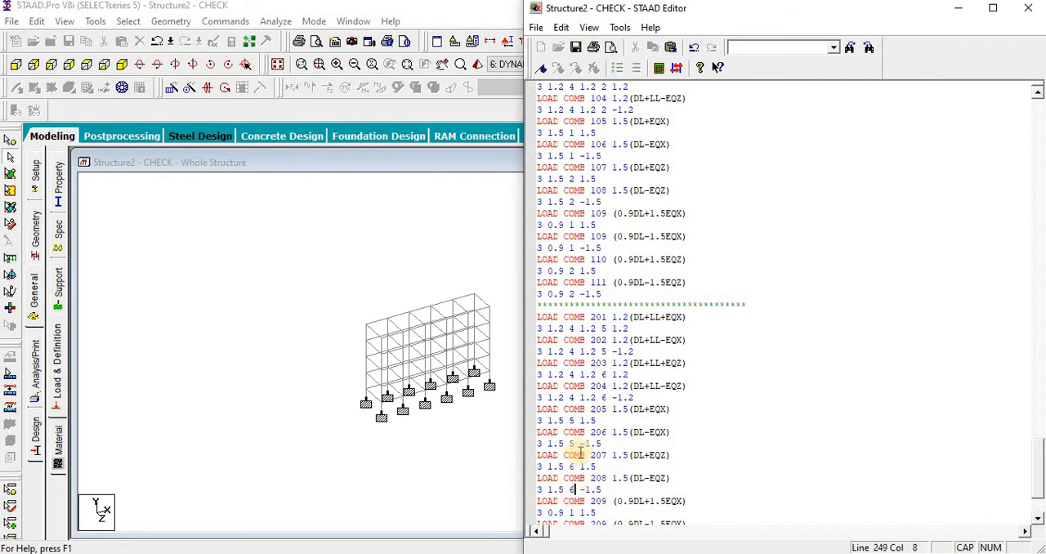
Step: Set the seismic load case to 5 in both 209 combinations and to 6 in 210 and 211, and close the command file editor
scroll(573, 441, down, 2)
double_click(570, 443)
text(5)
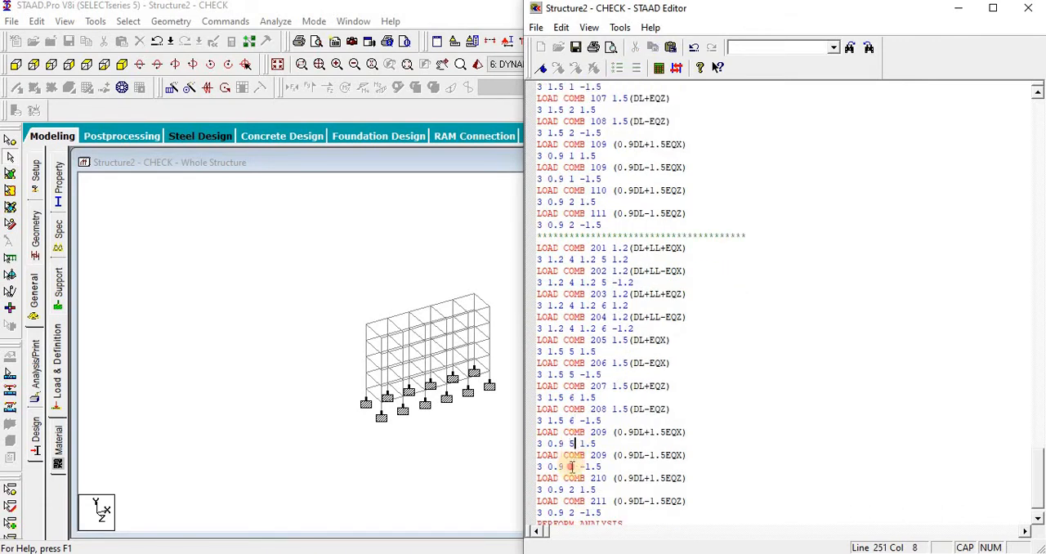
double_click(571, 465)
text(5)
double_click(572, 489)
text(6)
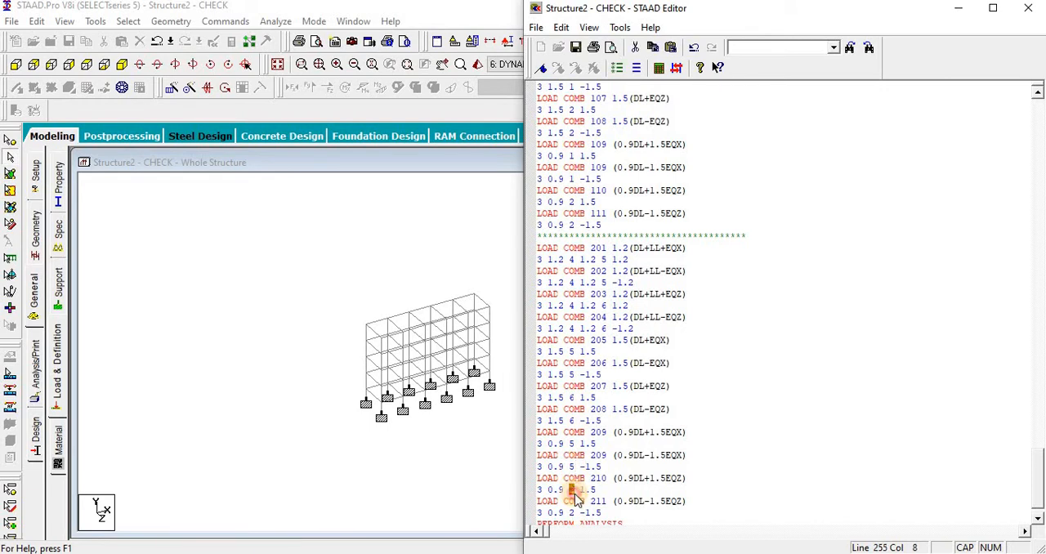
scroll(572, 466, down, 2)
double_click(571, 443)
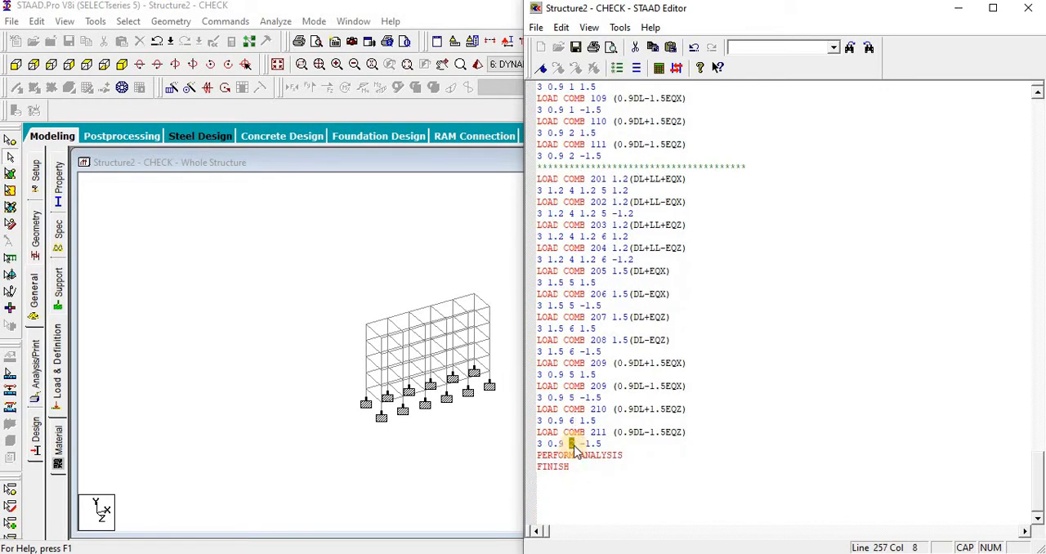
text(6)
click(629, 455)
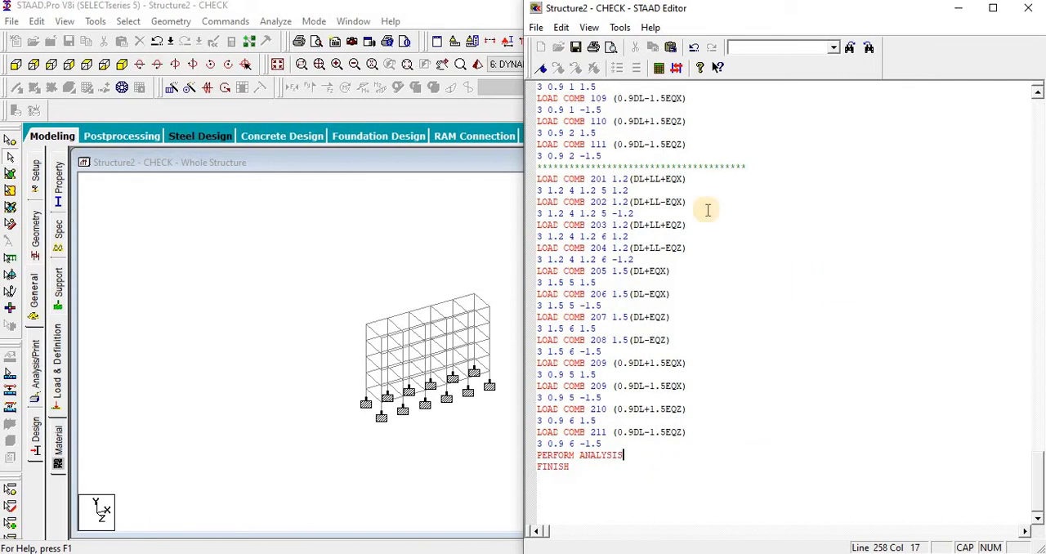
click(1028, 7)
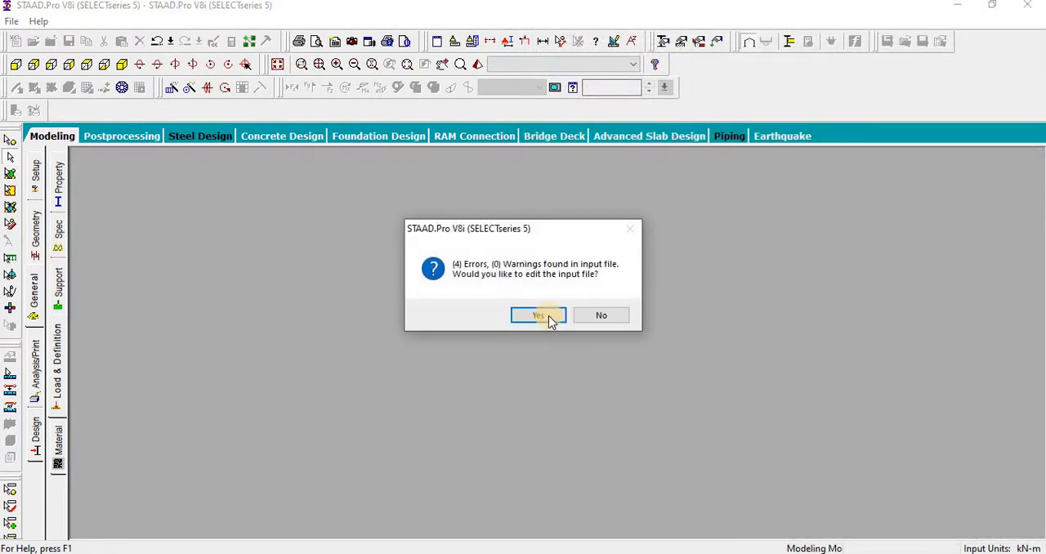
Step: Open the input file for editing and renumber the 100-series 0.9DL-1.5EQX combination flagged at error line 227 as 110
click(541, 315)
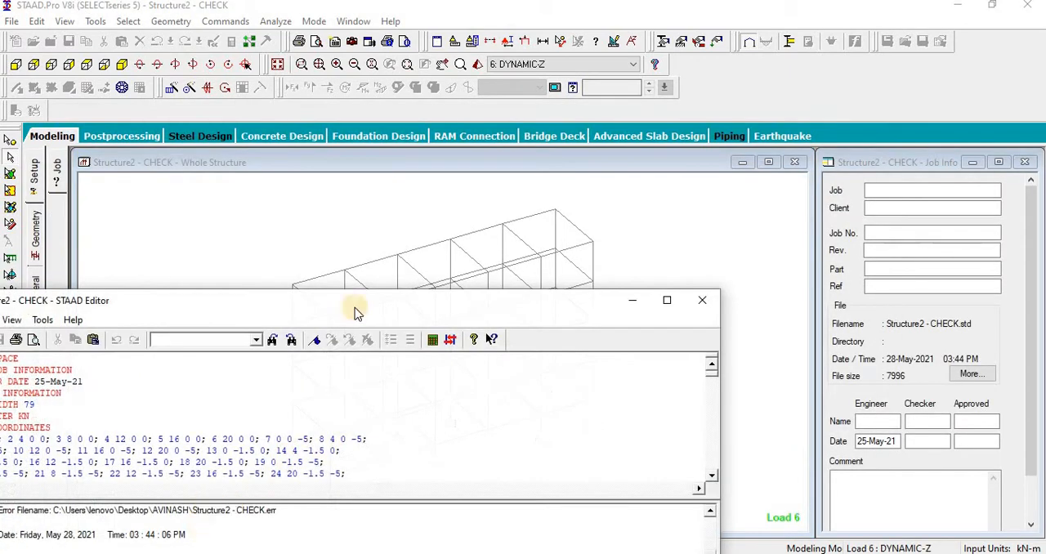
drag(364, 305, 658, 153)
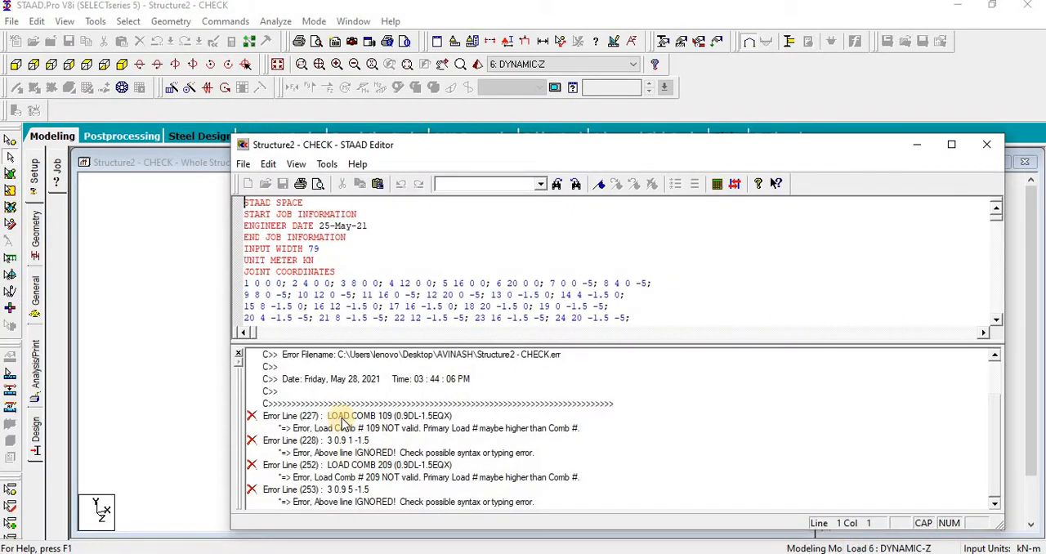
double_click(342, 420)
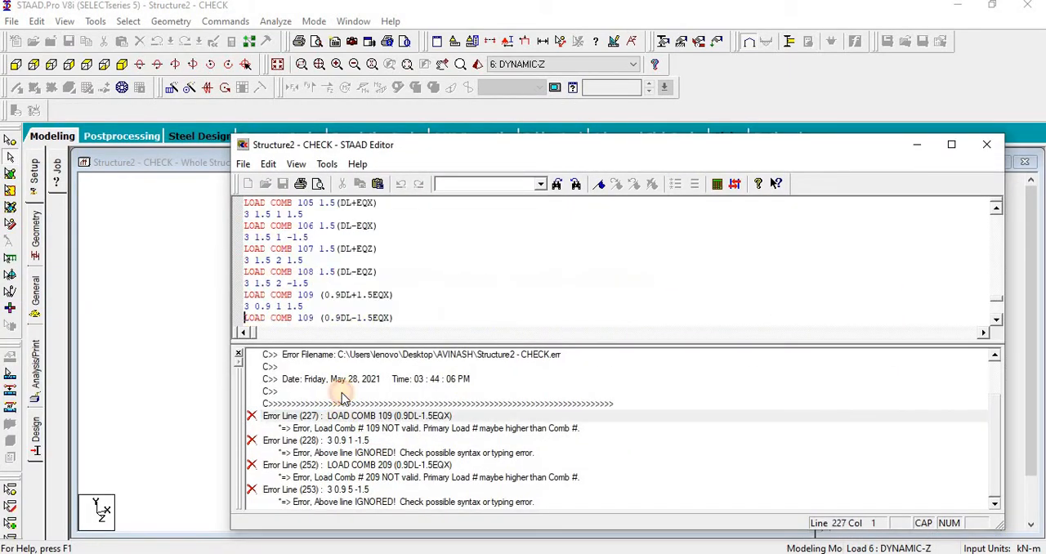
double_click(309, 319)
text(110)
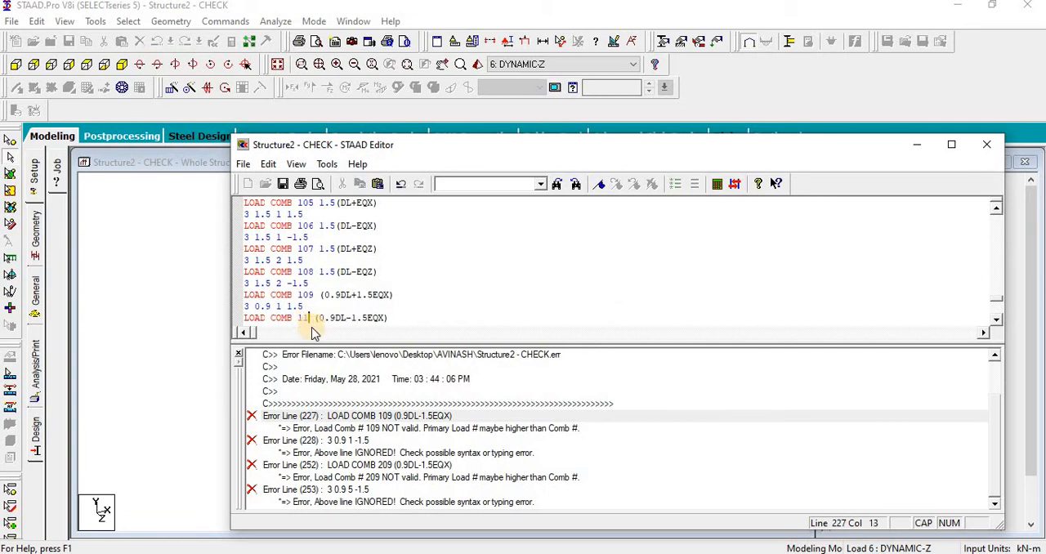
Step: Renumber the 100-series 0.9DL+1.5EQZ and 0.9DL-1.5EQZ combinations as 111 and 112
scroll(302, 318, down, 1)
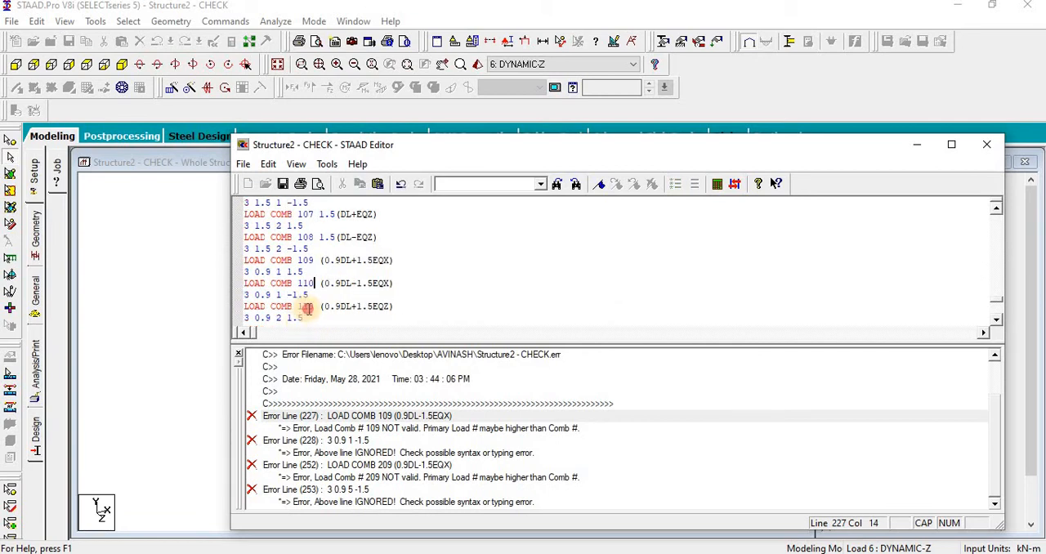
double_click(307, 306)
text(111)
scroll(309, 295, down, 3)
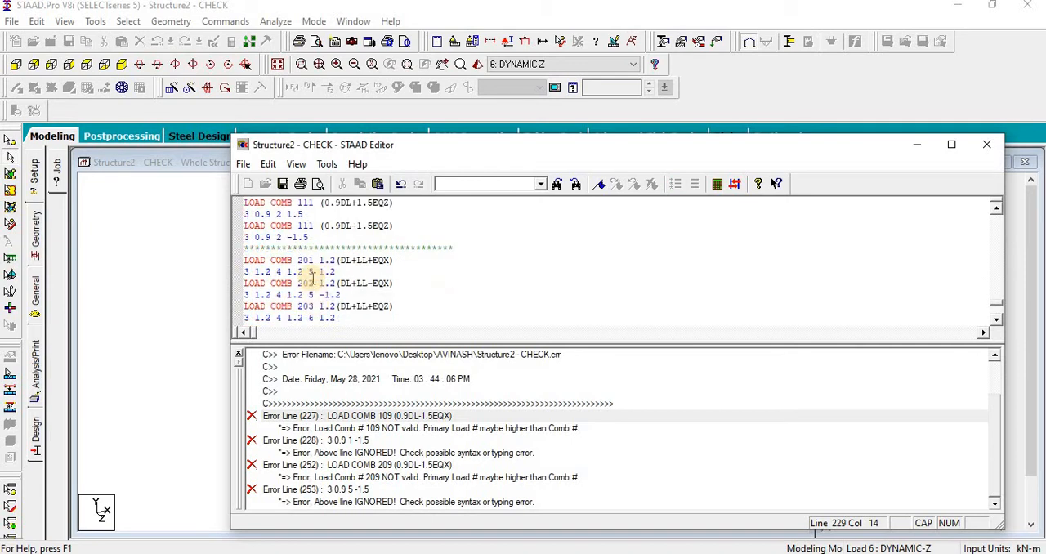
double_click(316, 227)
scroll(317, 235, down, 5)
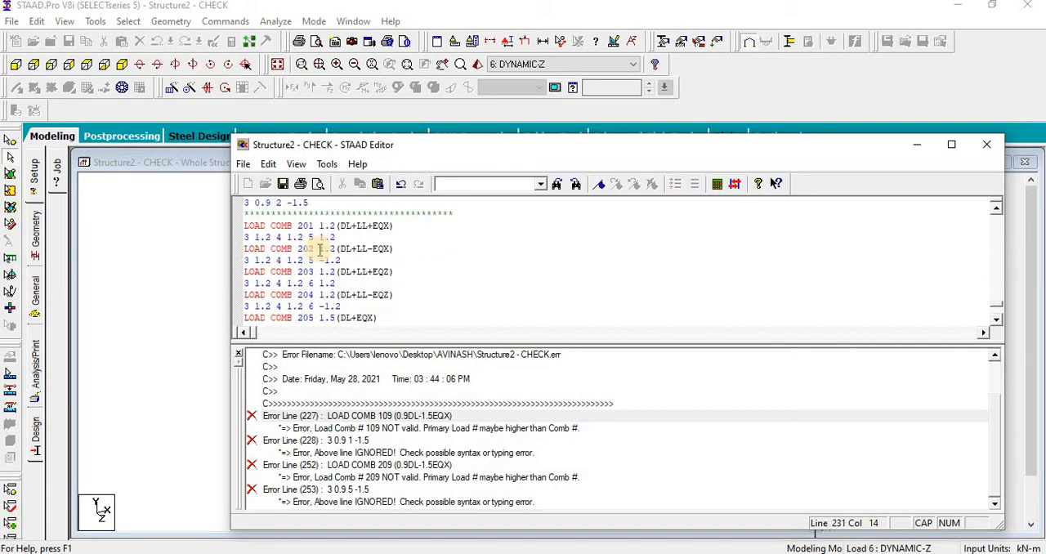
Step: Renumber the last three 200-series 0.9DL combinations as 210, 211 and 212, and close the saved command file
drag(304, 295, 315, 317)
text(10)
text(1)
scroll(319, 296, down, 2)
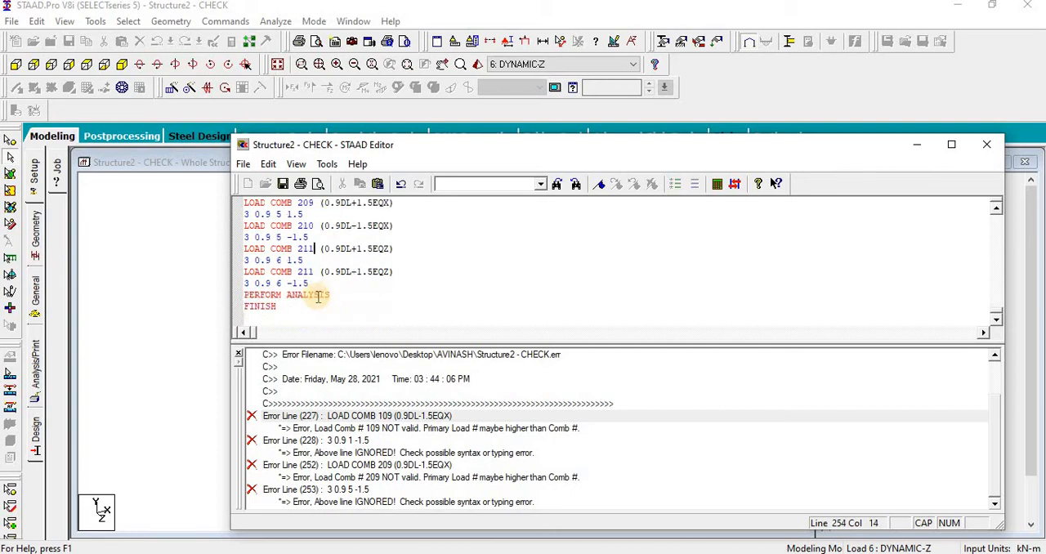
drag(305, 273, 312, 272)
text(2)
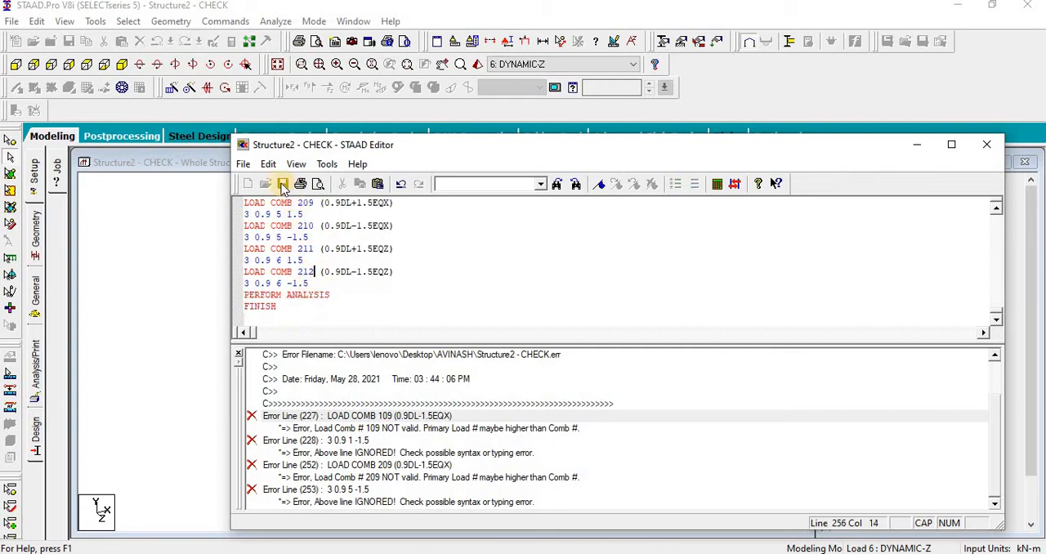
click(986, 144)
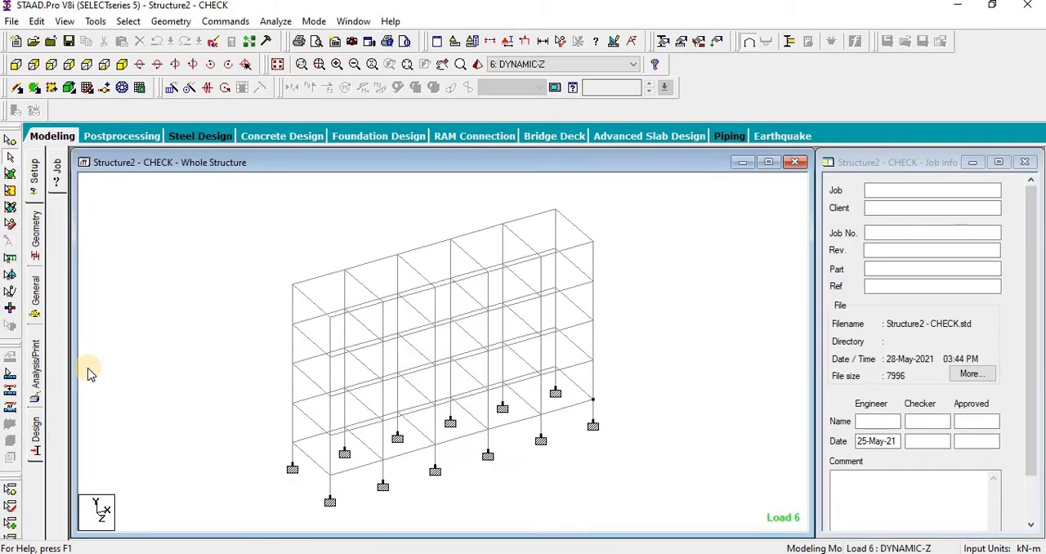
Step: Add a post-analysis load list containing combinations 100 to 112 and 201 to 212
click(41, 353)
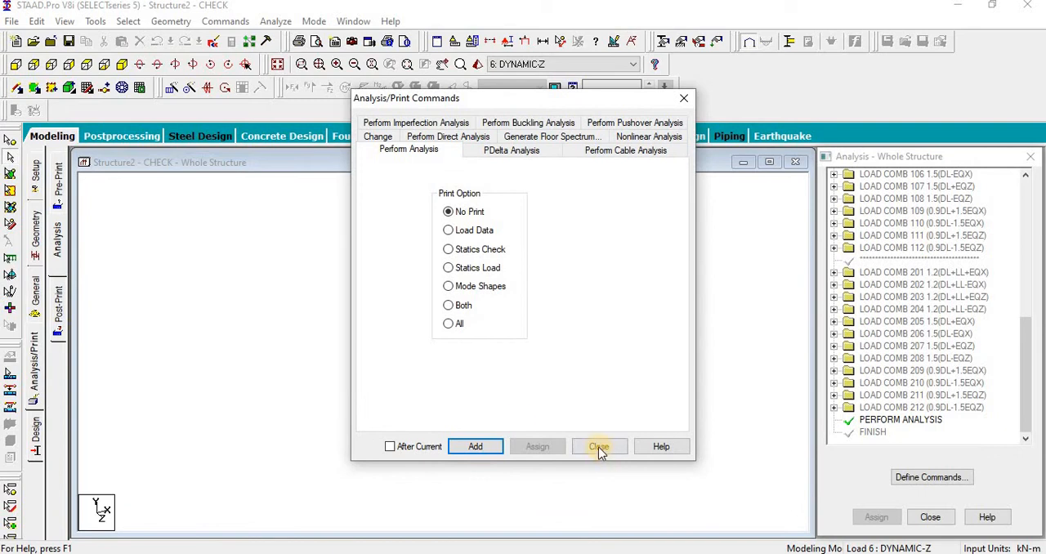
click(599, 447)
click(59, 303)
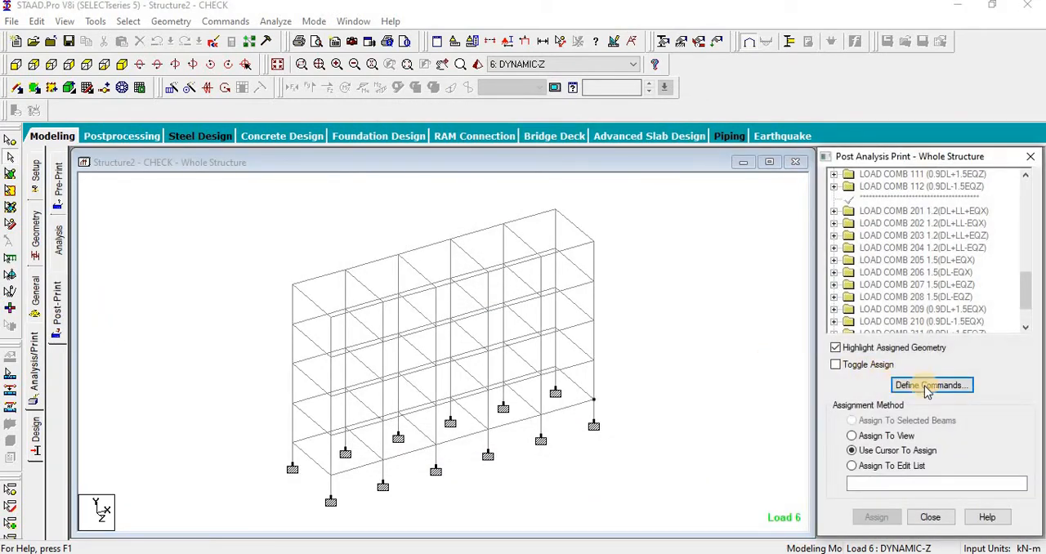
click(928, 388)
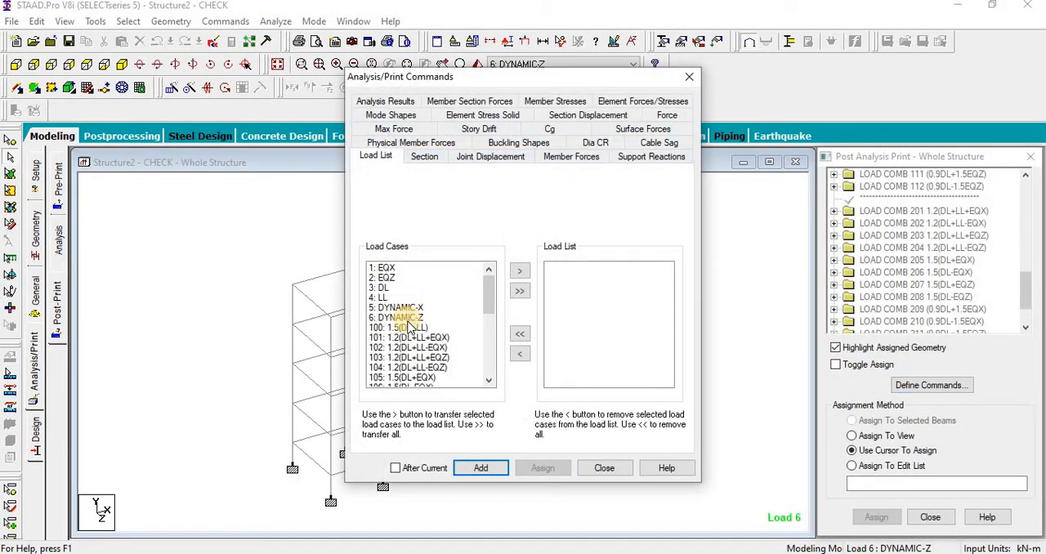
click(412, 328)
drag(412, 328, 421, 385)
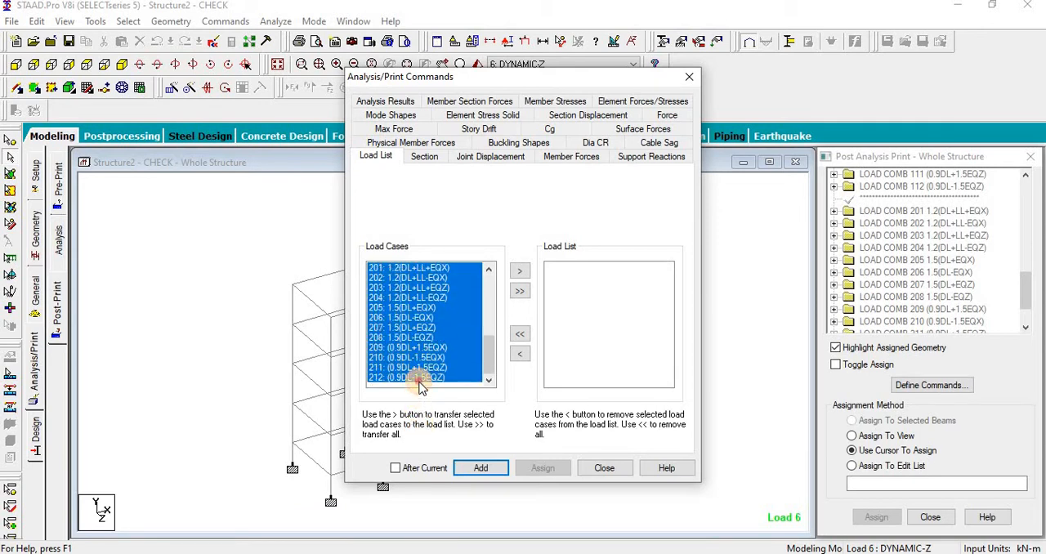
click(519, 270)
click(464, 469)
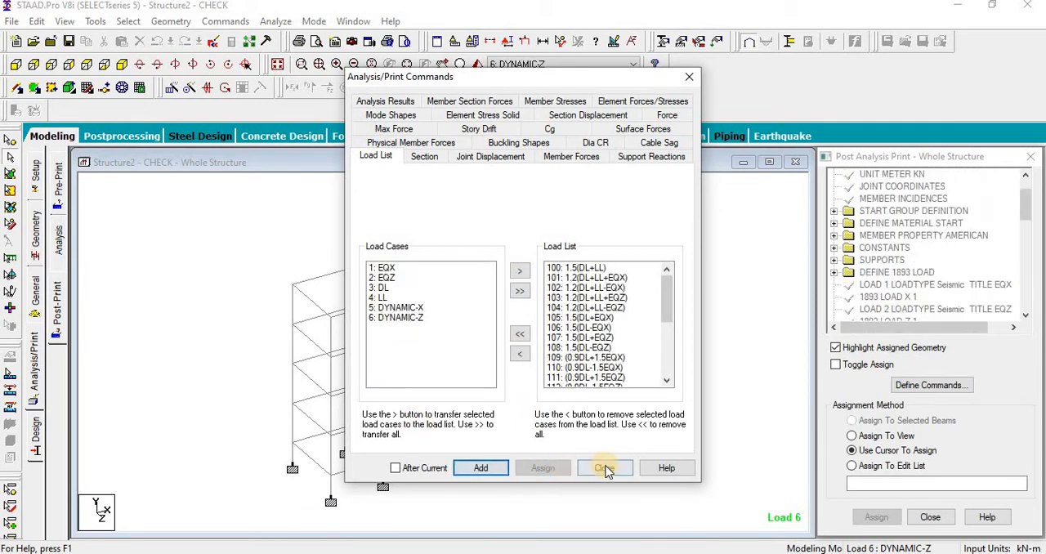
click(603, 467)
Step: Save the structure, and check the load list command at the end of the command file
click(224, 62)
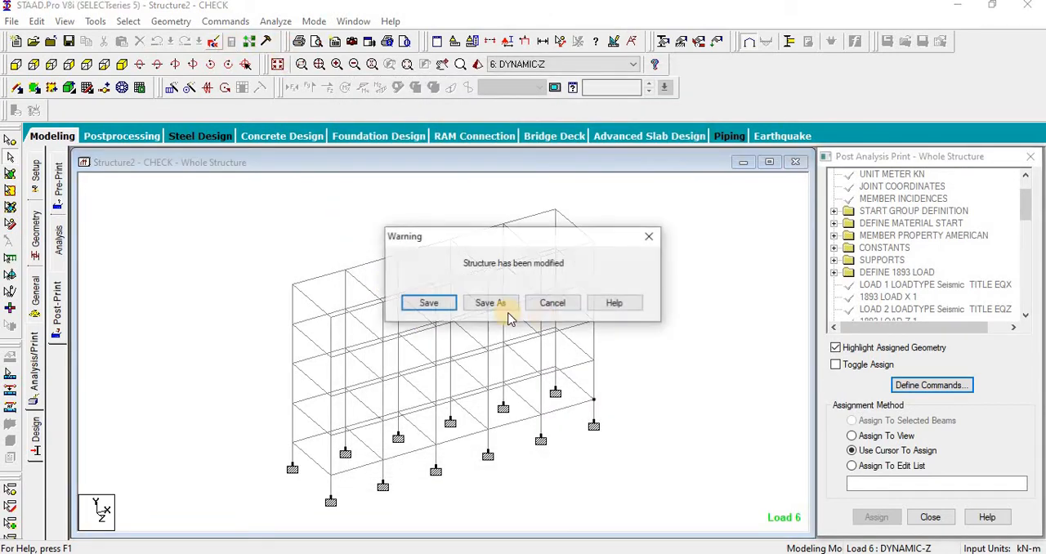
click(431, 369)
scroll(544, 352, down, 20)
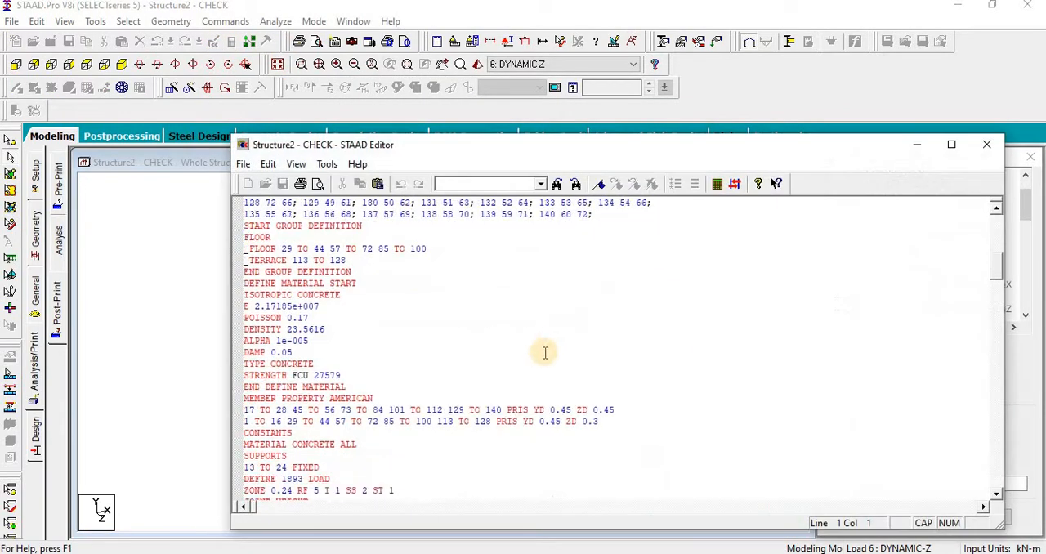
scroll(539, 383, down, 20)
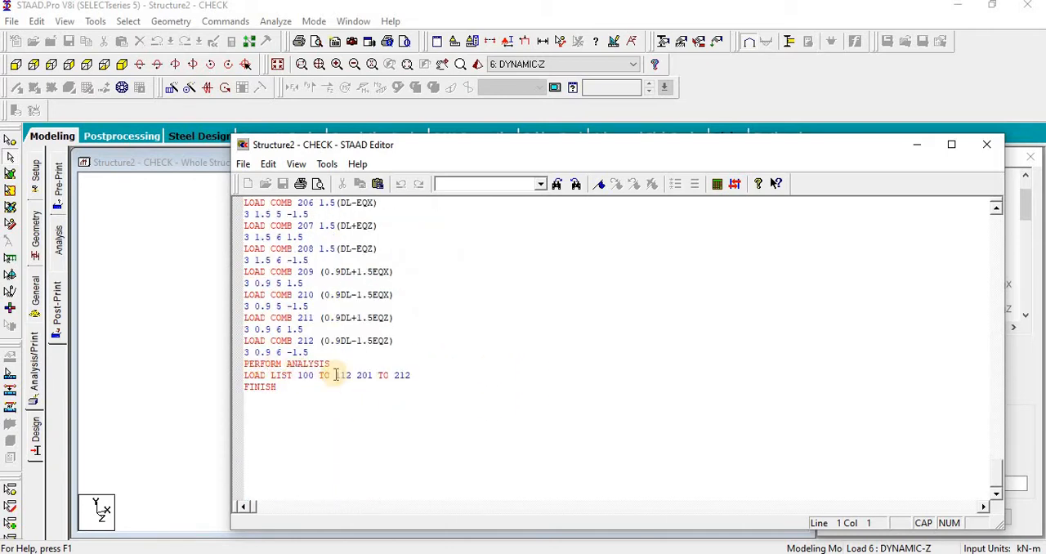
click(984, 144)
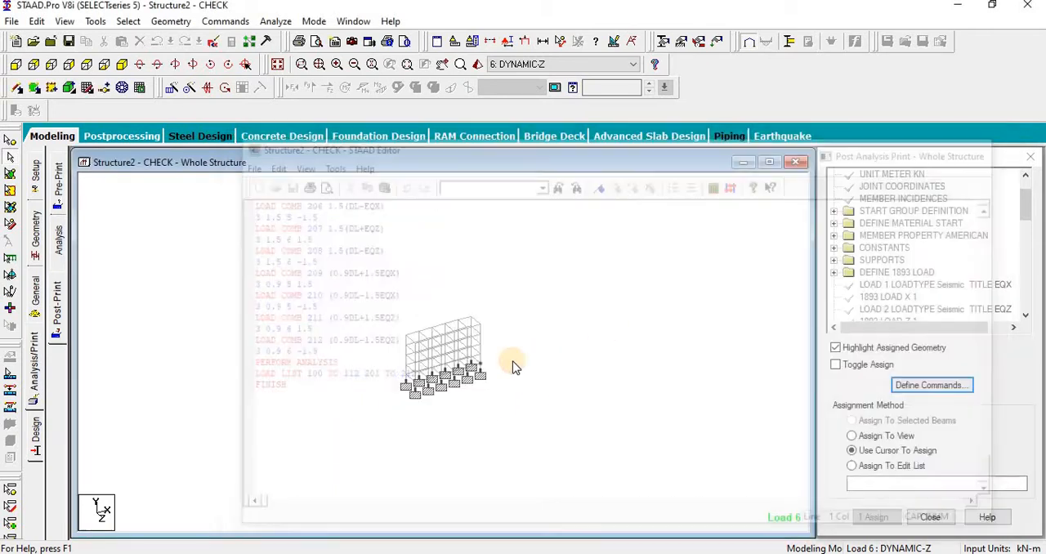
Step: Run the analysis and stay in modeling mode
middle_drag(351, 290, 336, 274)
scroll(336, 275, up, 5)
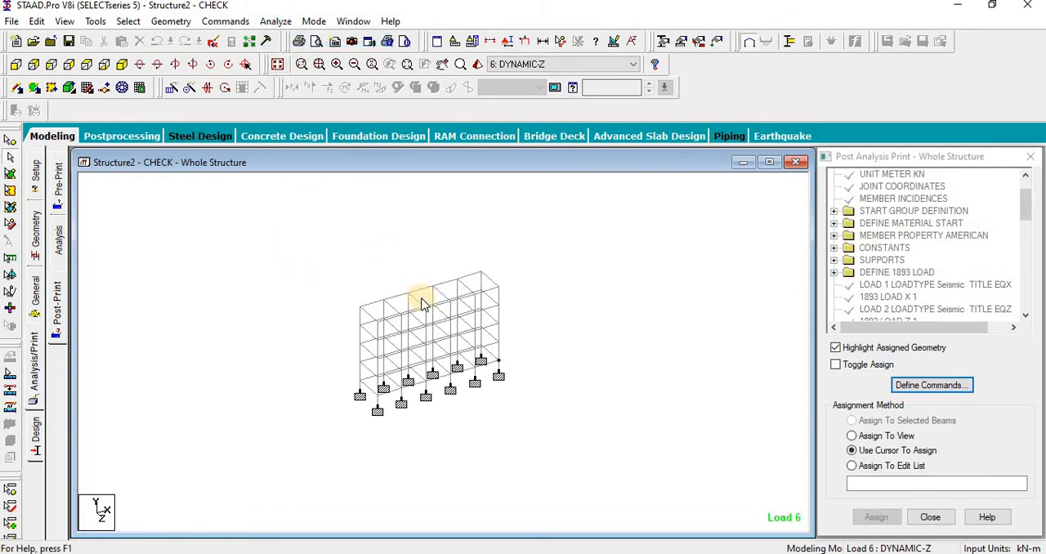
key(ctrl+F5)
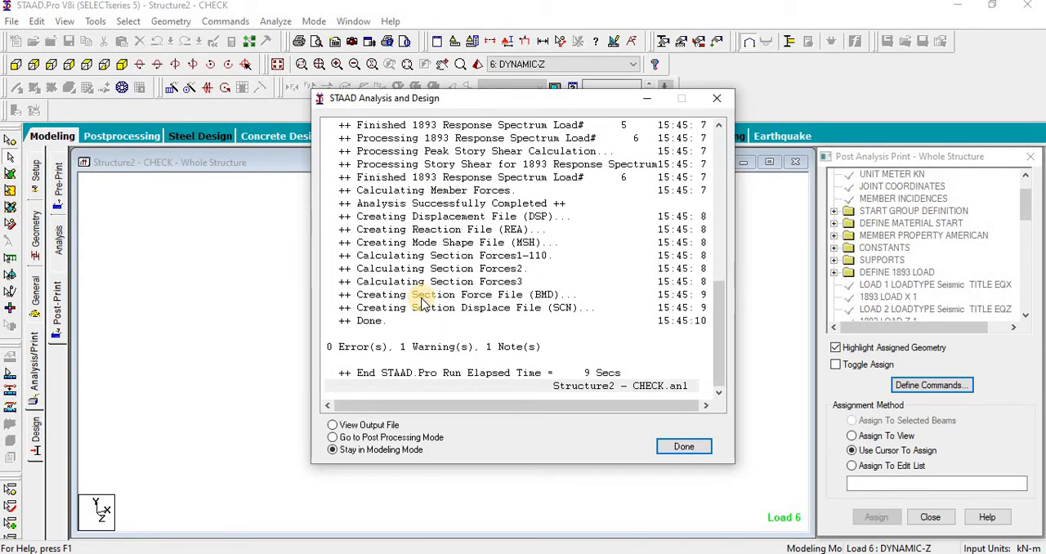
click(680, 446)
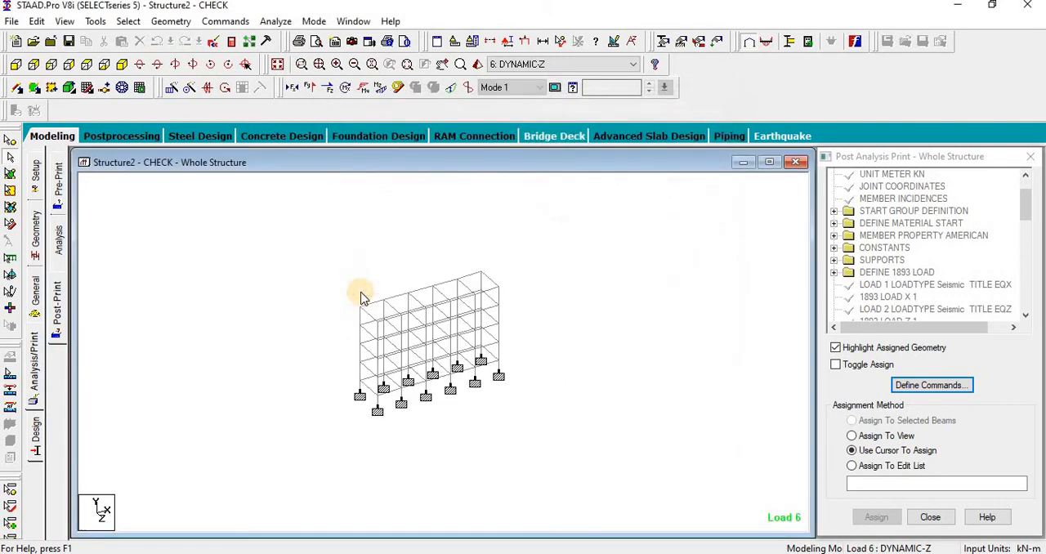
Step: Set the current input units to Newton for force and millimeter for length
click(463, 42)
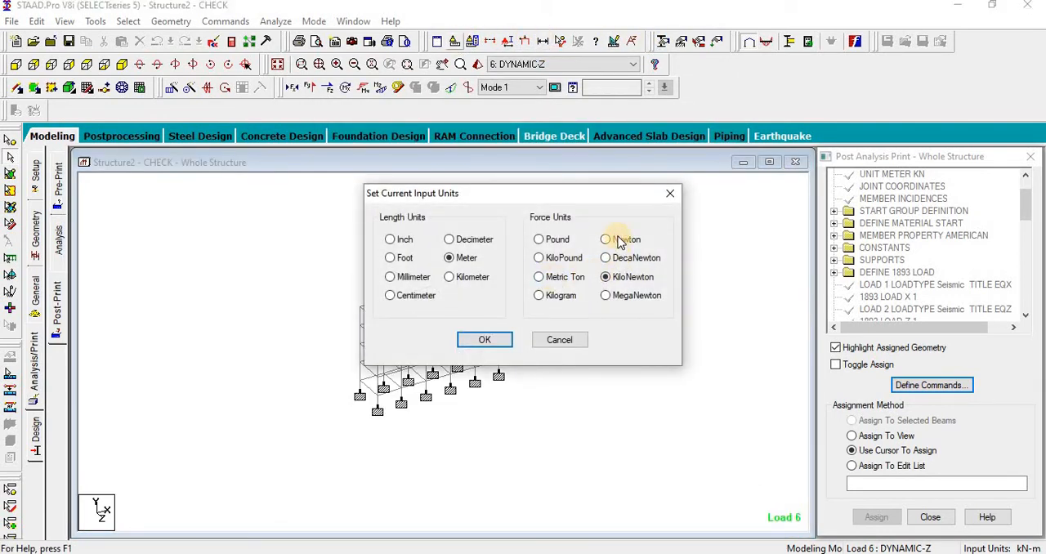
click(484, 340)
click(463, 42)
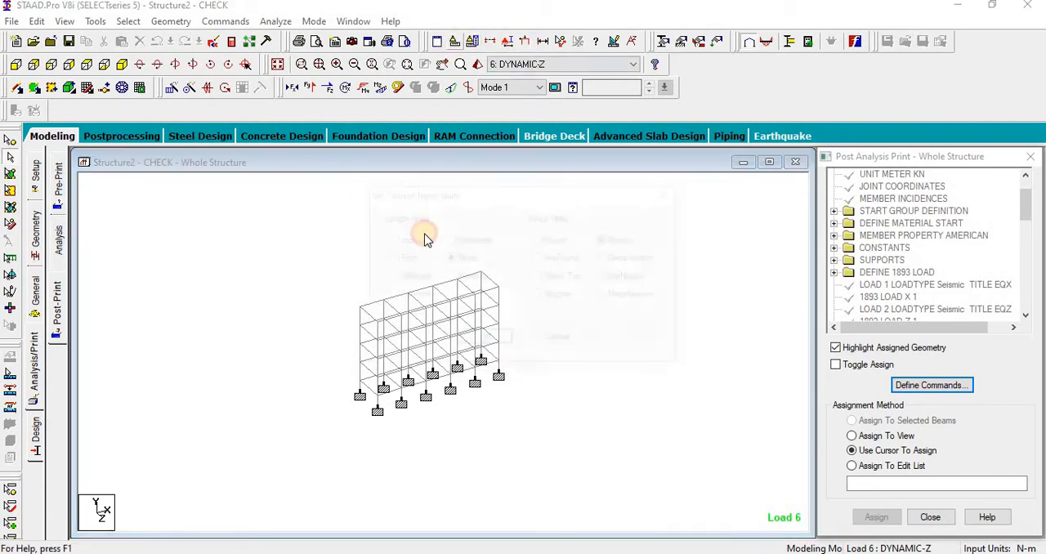
click(417, 278)
click(484, 339)
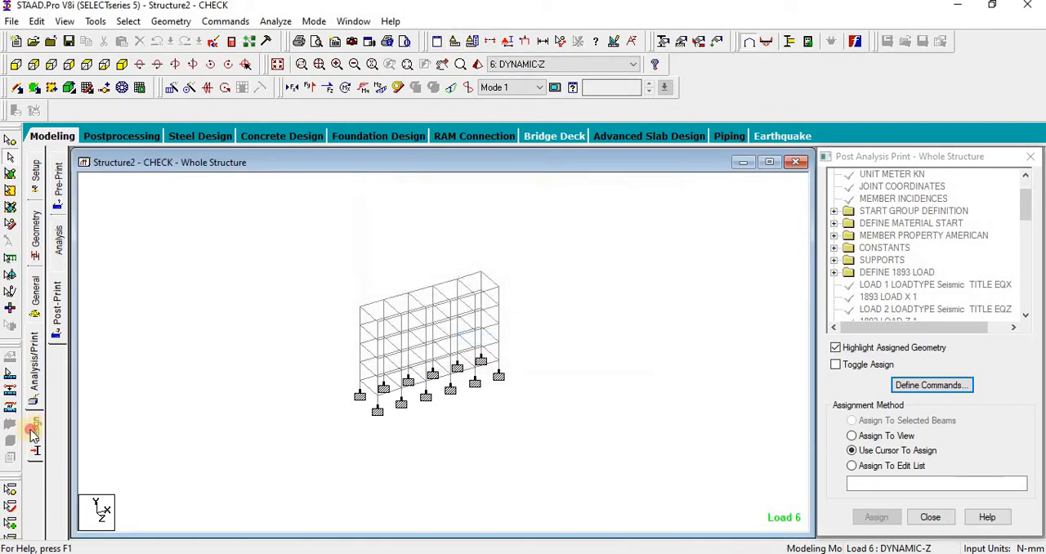
Step: Open the concrete design settings and set the current design code to IS456
click(59, 241)
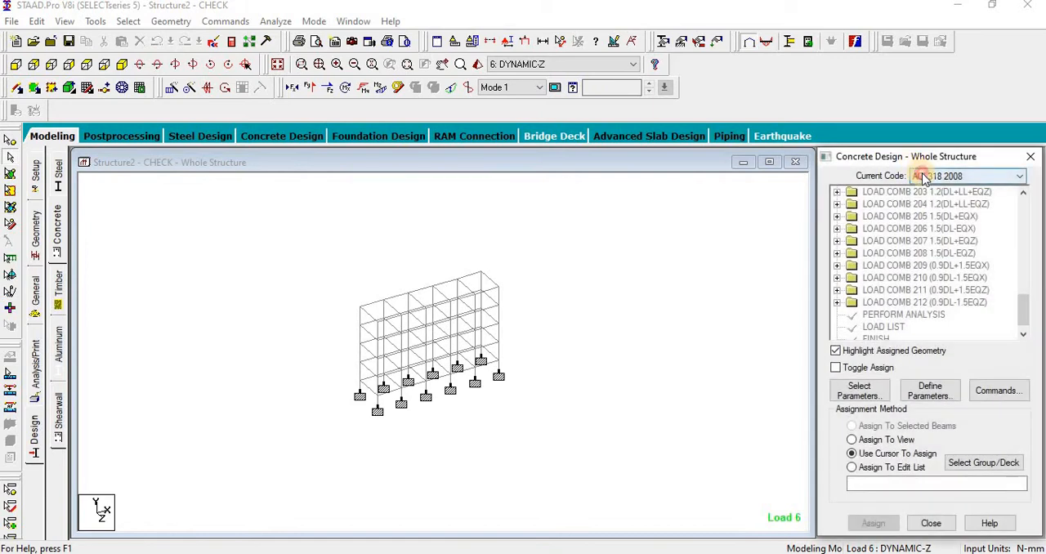
click(923, 176)
click(931, 369)
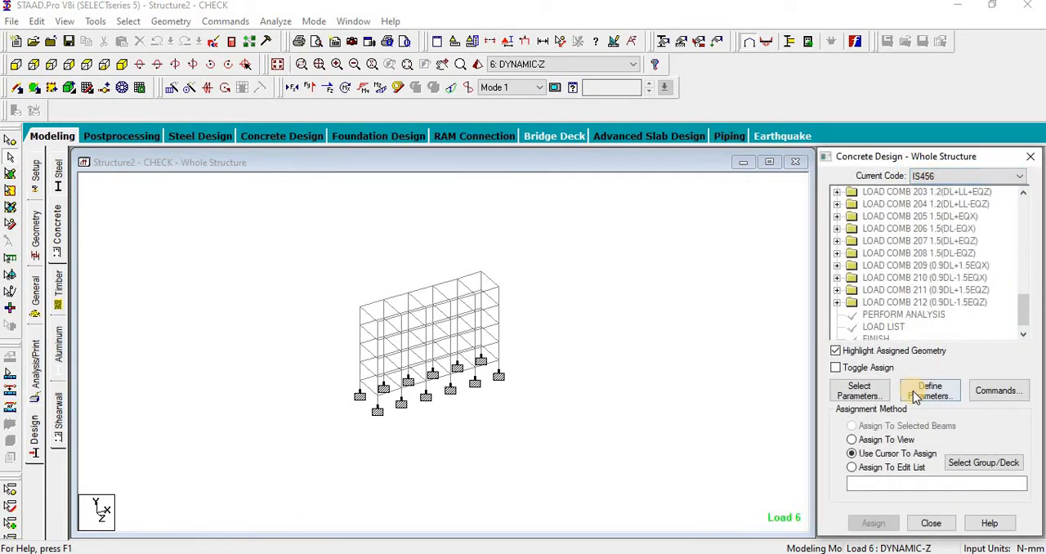
Step: Define two CLEAR cover parameters for the concrete design, one of 40 mm and one of 25 mm
click(321, 173)
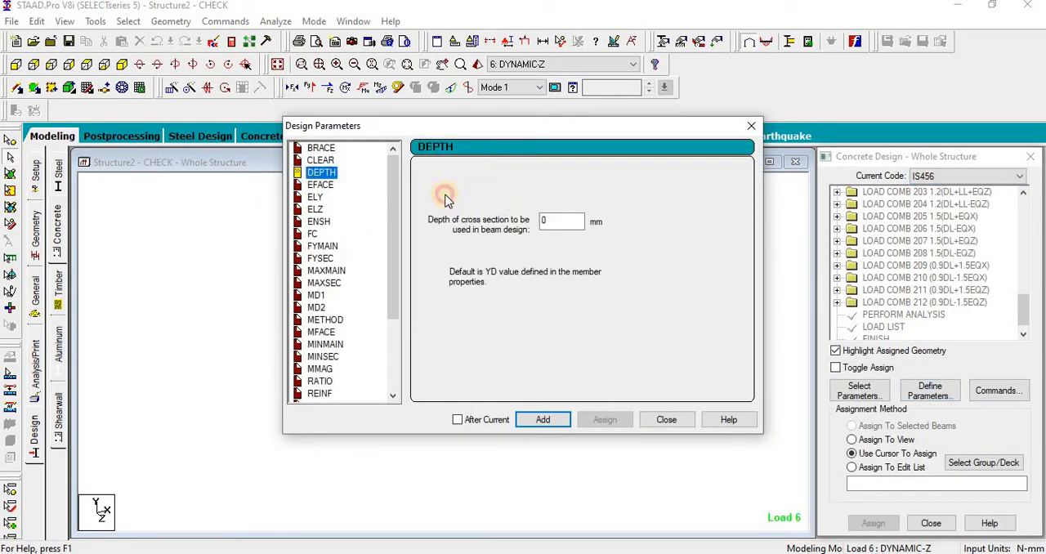
double_click(549, 219)
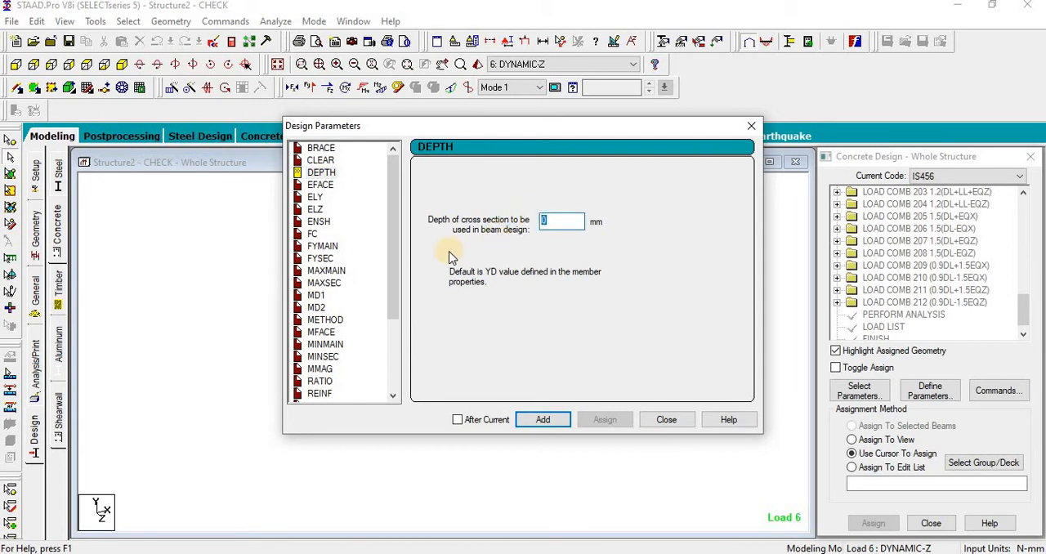
click(320, 160)
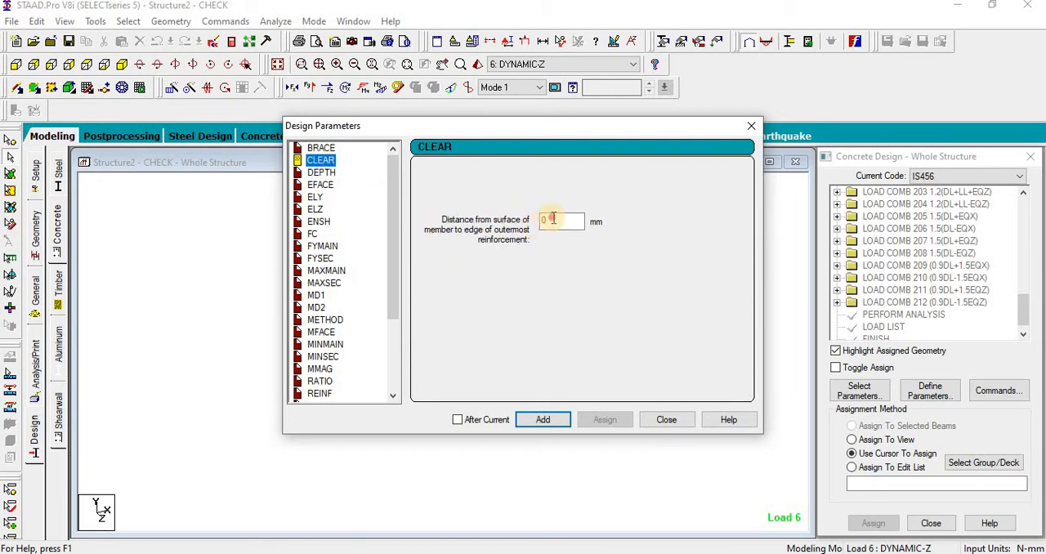
double_click(552, 219)
text(40)
click(542, 420)
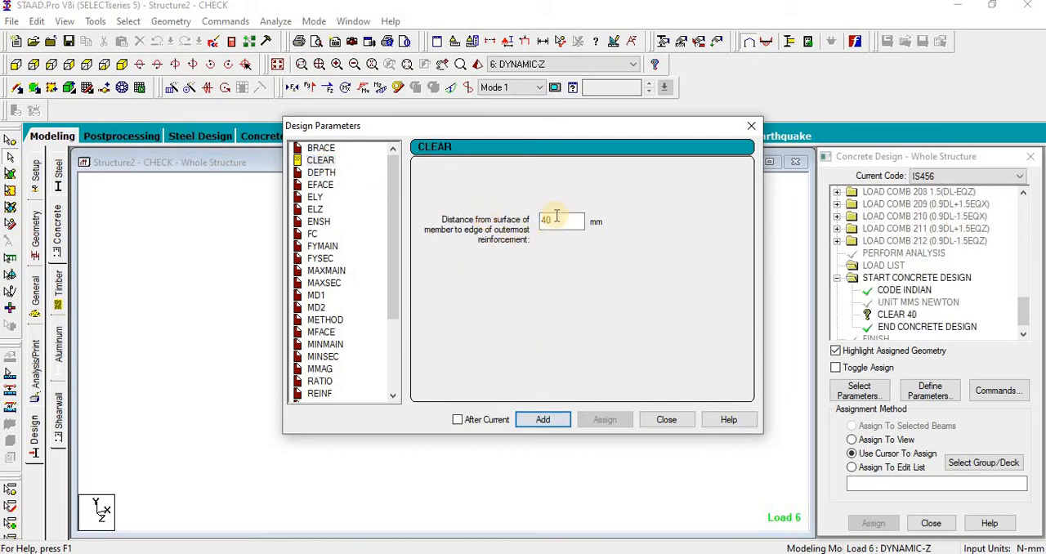
double_click(552, 219)
click(529, 420)
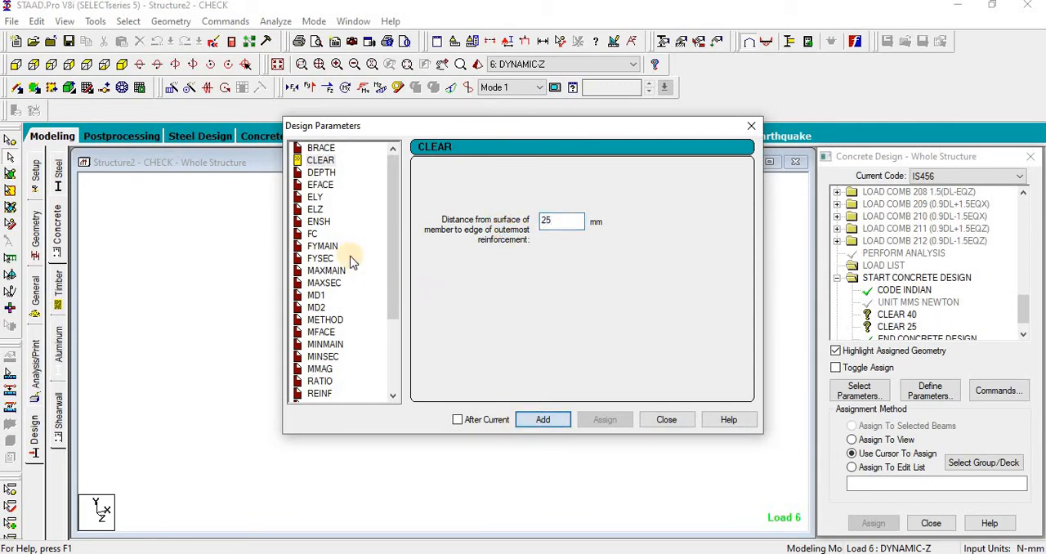
Step: Add an FC design parameter with a concrete compressive strength of 25 N/mm2
click(313, 234)
double_click(573, 219)
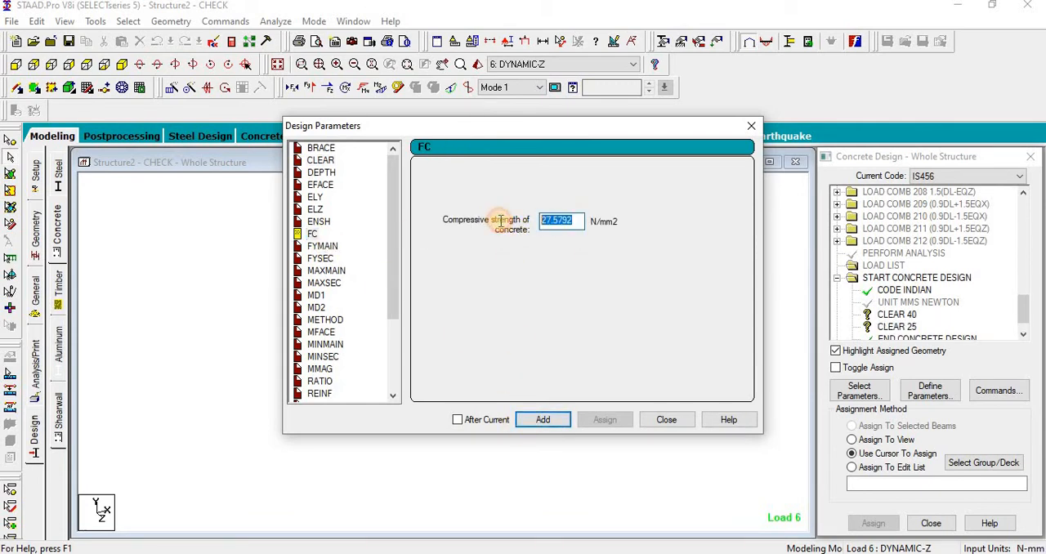
text(25)
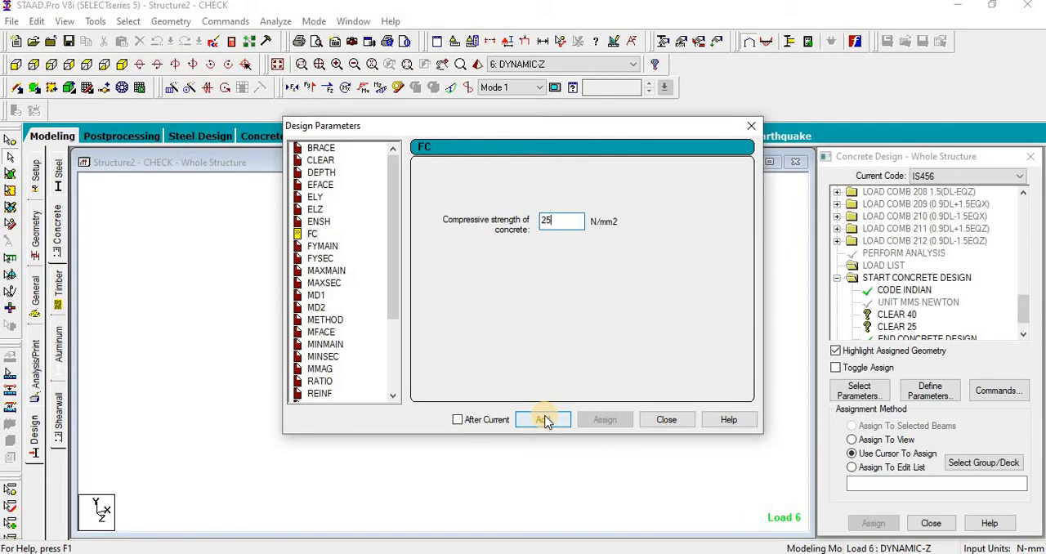
click(544, 420)
Step: Add an FYMAIN design parameter with a main reinforcement yield strength of 500 N/mm2
click(322, 246)
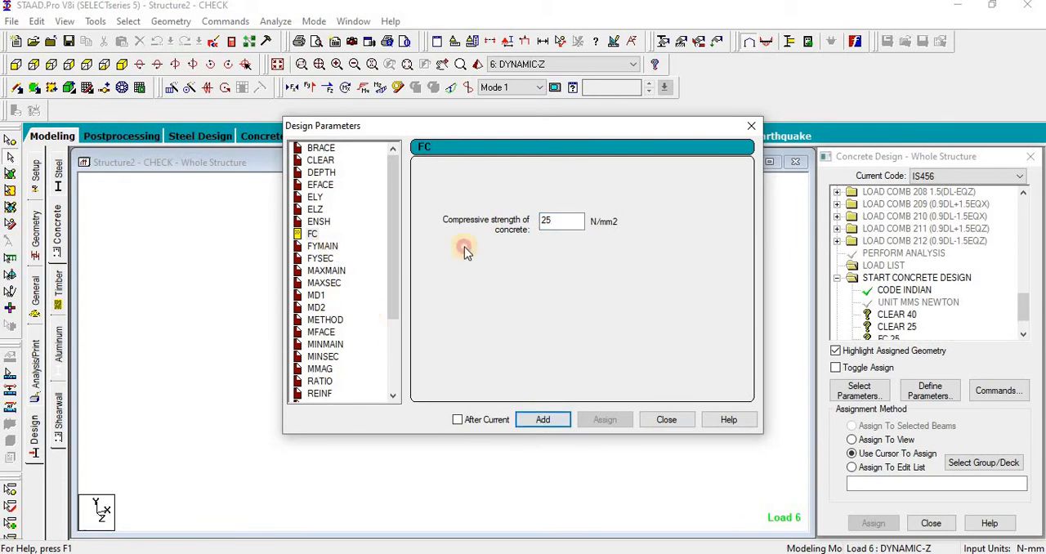
double_click(575, 220)
text(500)
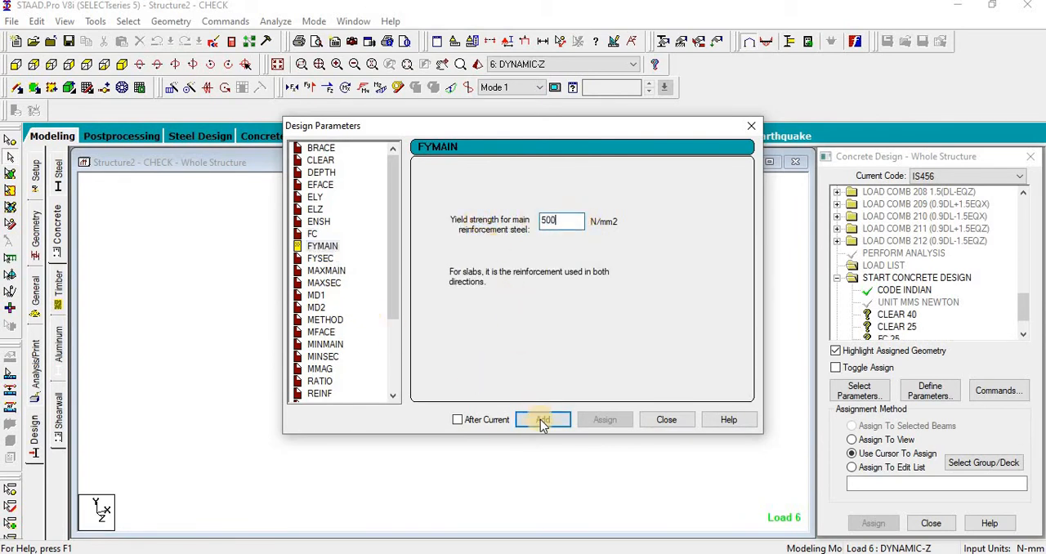
click(544, 420)
Step: Add an FYSEC design parameter with a shear reinforcement yield strength of 415 N/mm2
click(320, 259)
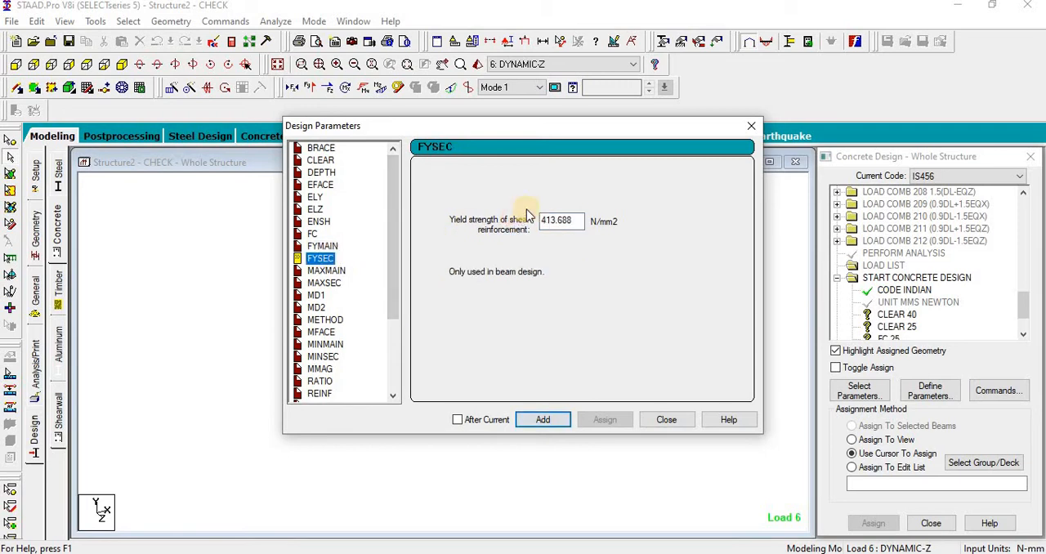
double_click(576, 221)
text(415)
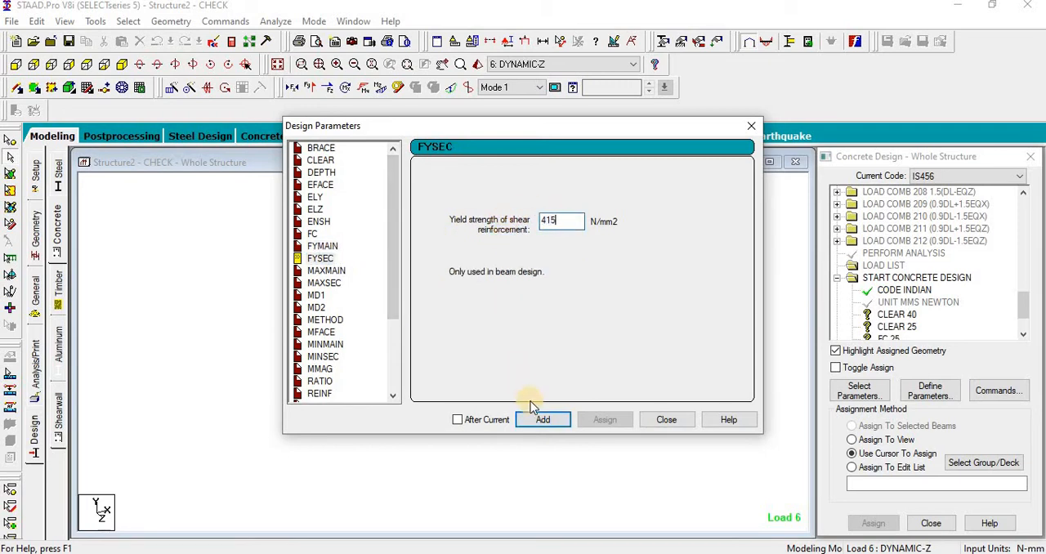
click(542, 419)
Step: Add a RATIO design parameter allowing a maximum of 4% longitudinal reinforcement, and finish defining parameters
scroll(398, 339, down, 3)
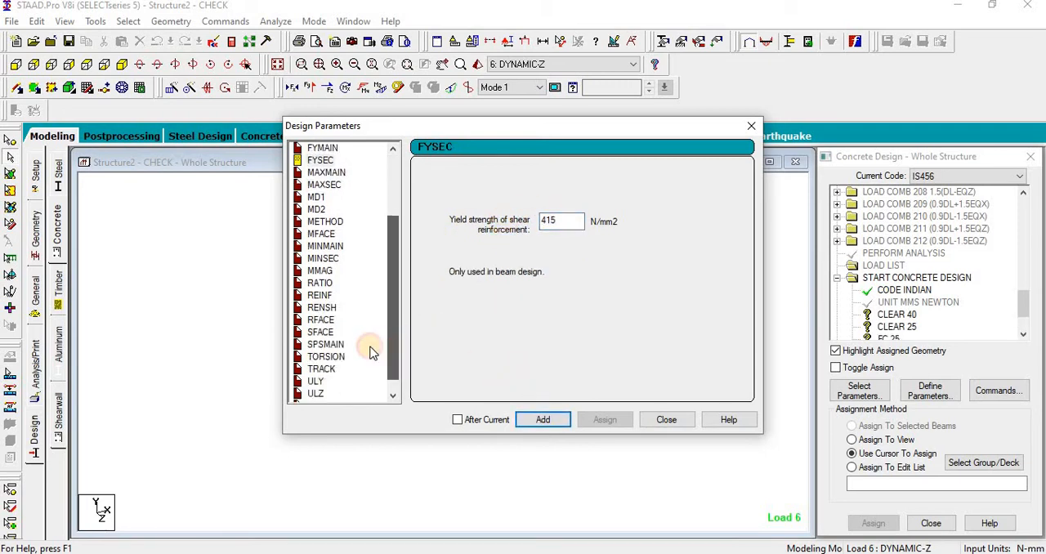
click(320, 283)
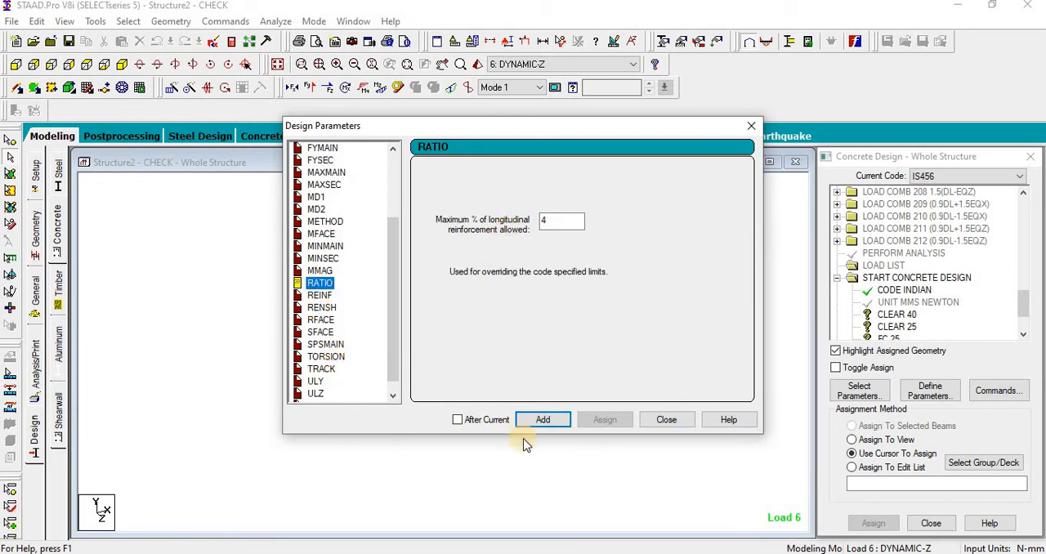
click(543, 419)
click(664, 420)
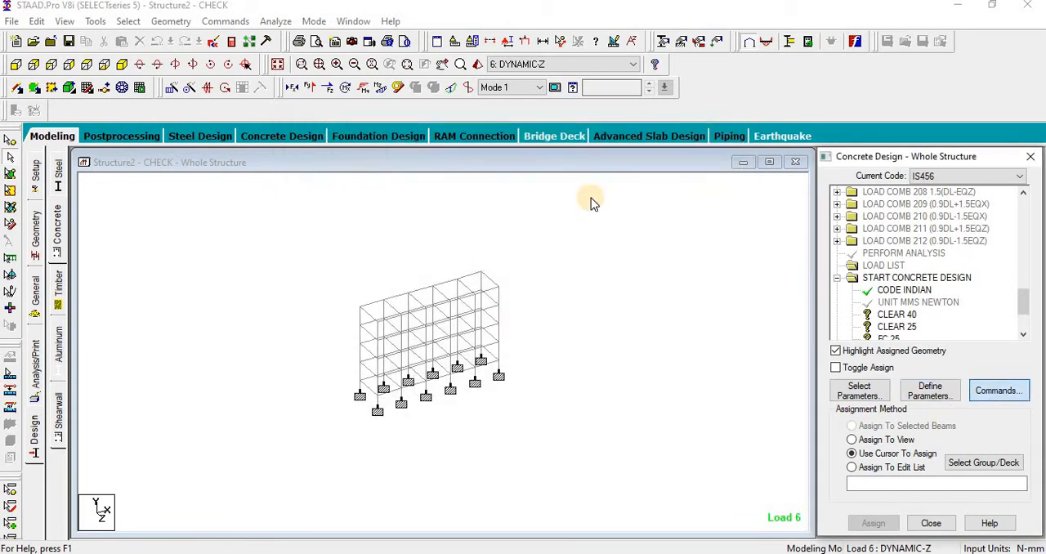
Step: Add the DESIGN BEAM, DESIGN COLUMN and TAKE OFF commands to the concrete design
click(633, 229)
click(821, 470)
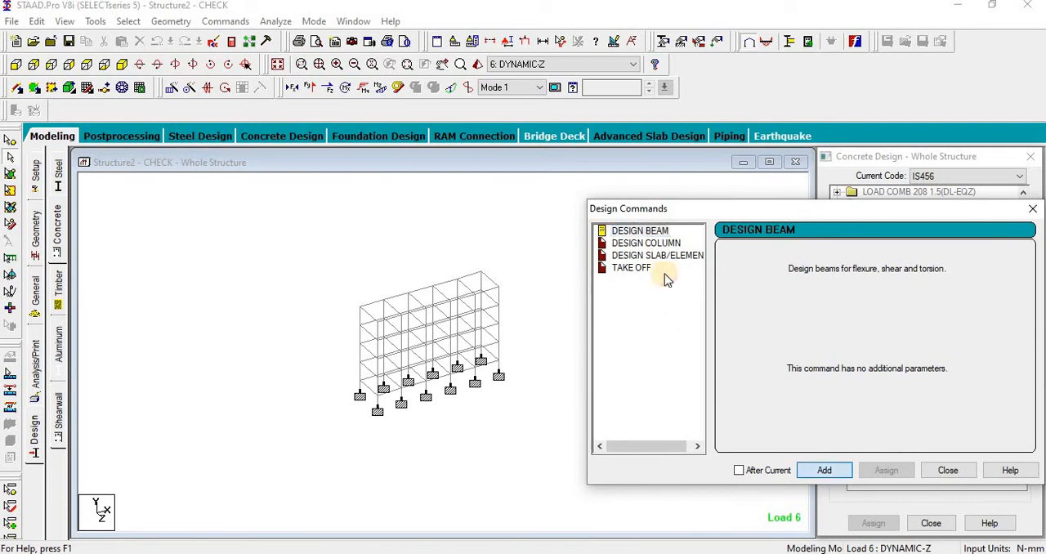
click(639, 230)
click(645, 243)
click(823, 469)
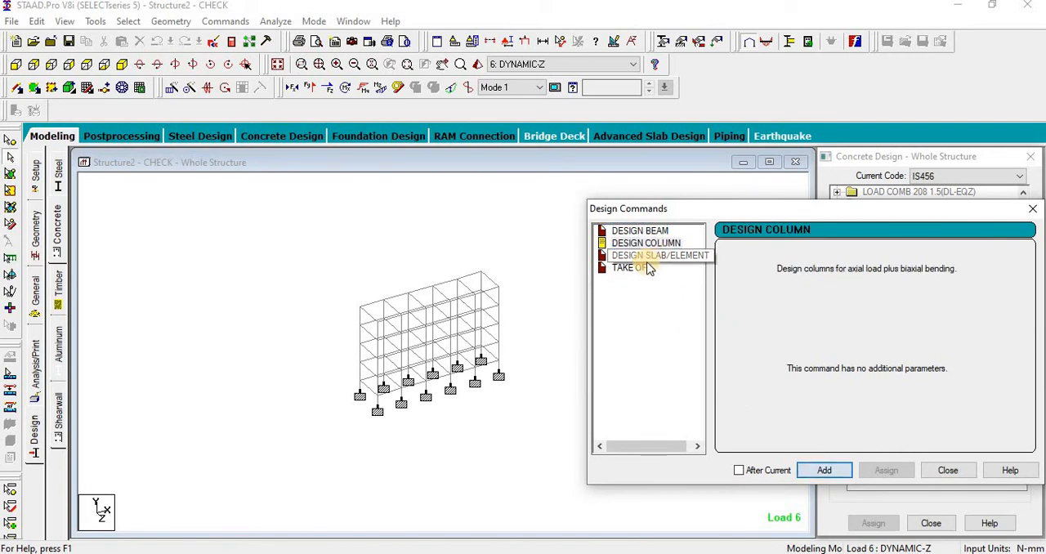
click(646, 268)
click(825, 469)
click(947, 470)
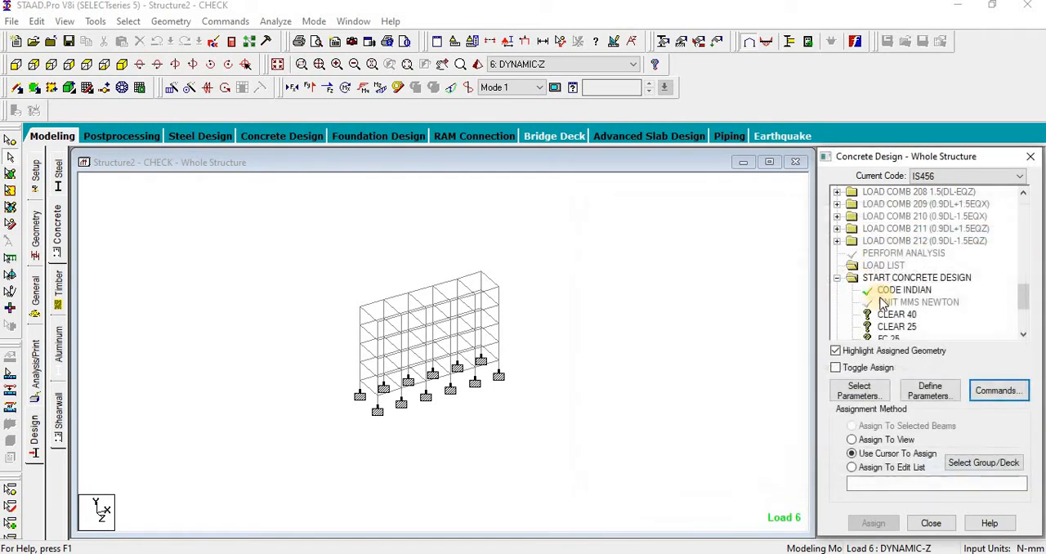
Step: Assign the CLEAR 40 parameter to all columns by selecting the members parallel to Y
drag(1027, 298, 1020, 317)
click(787, 202)
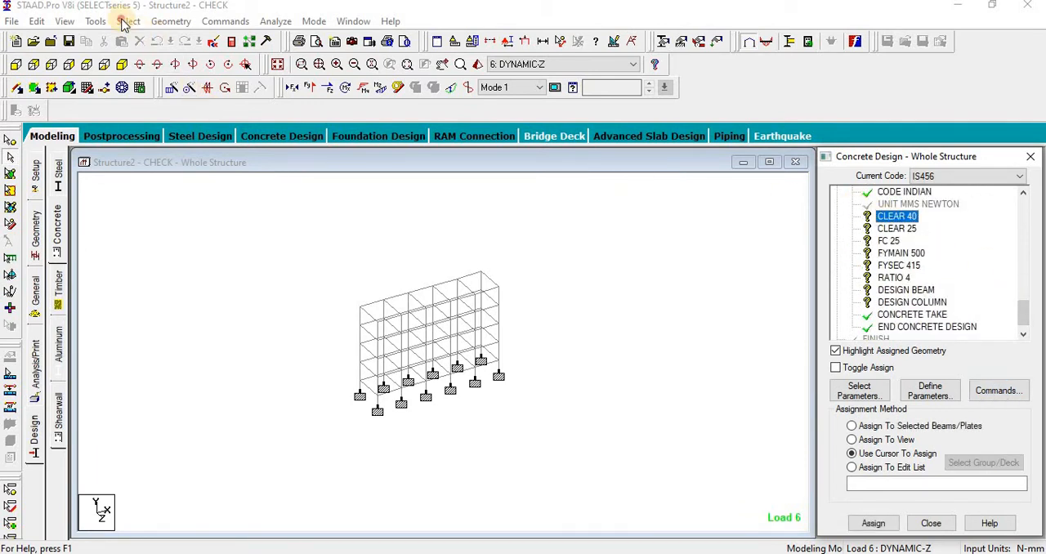
click(128, 21)
mouse_move(299, 296)
click(327, 311)
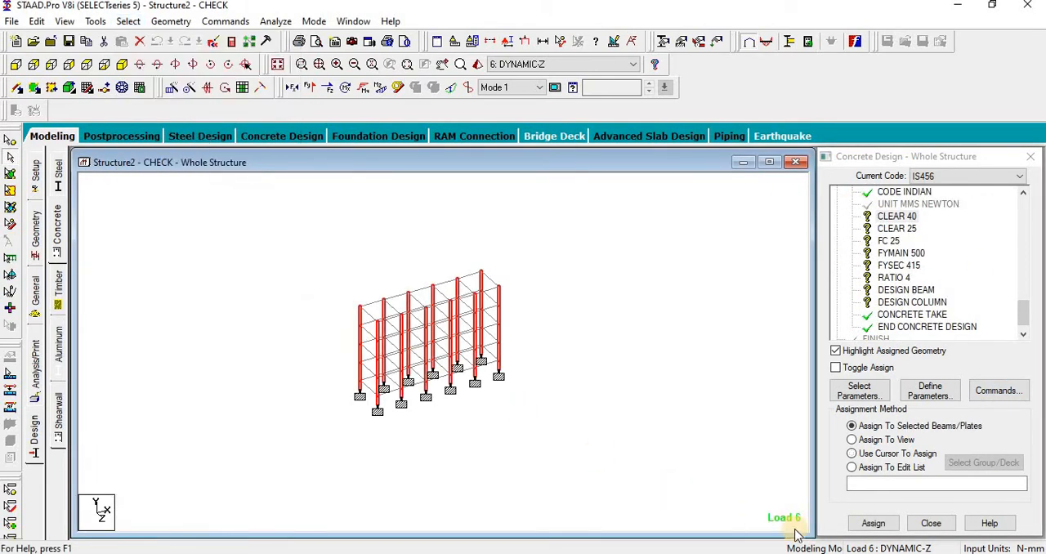
click(869, 523)
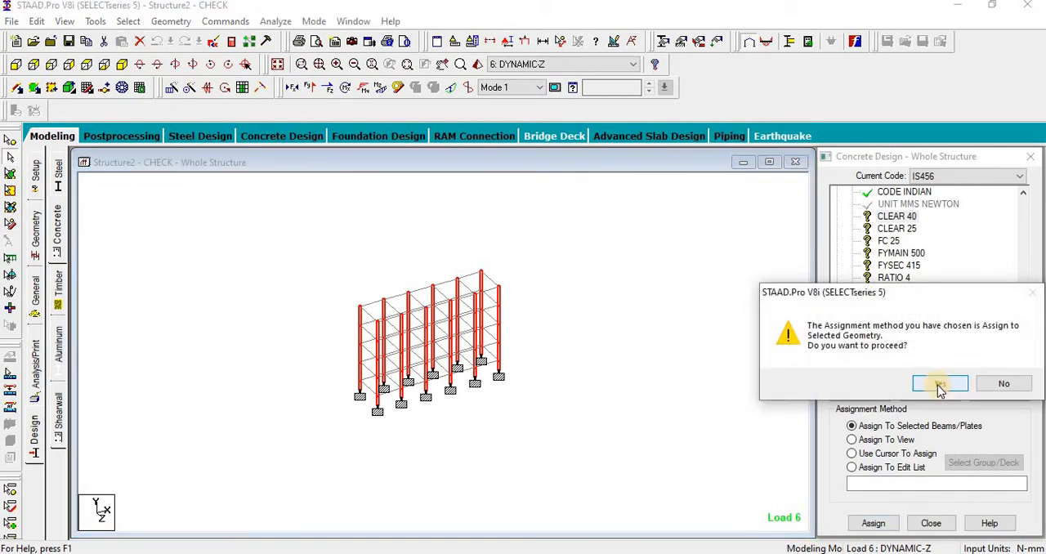
click(940, 384)
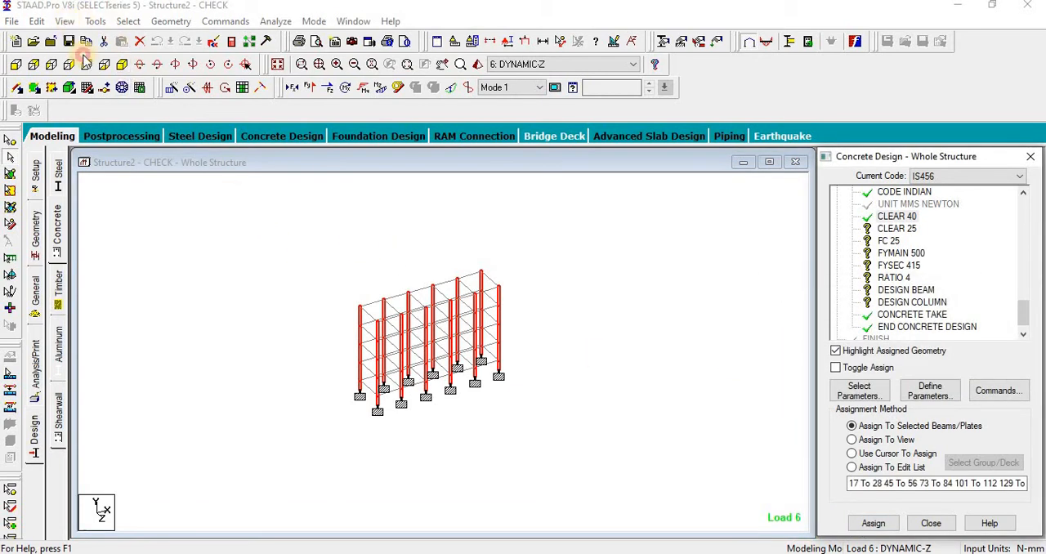
Step: Show only the selected columns and assign the RATIO 4 parameter to them
click(64, 21)
click(122, 68)
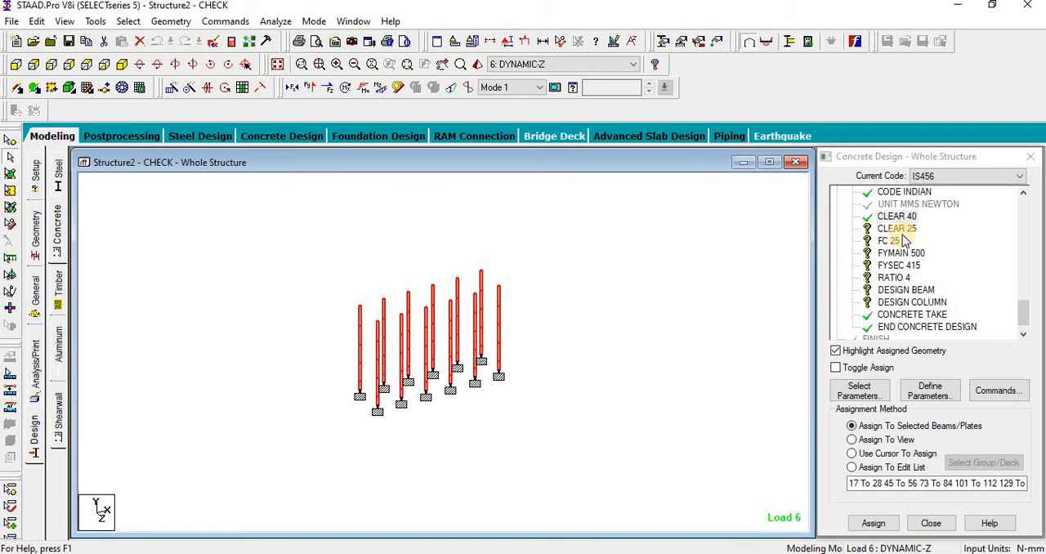
click(894, 278)
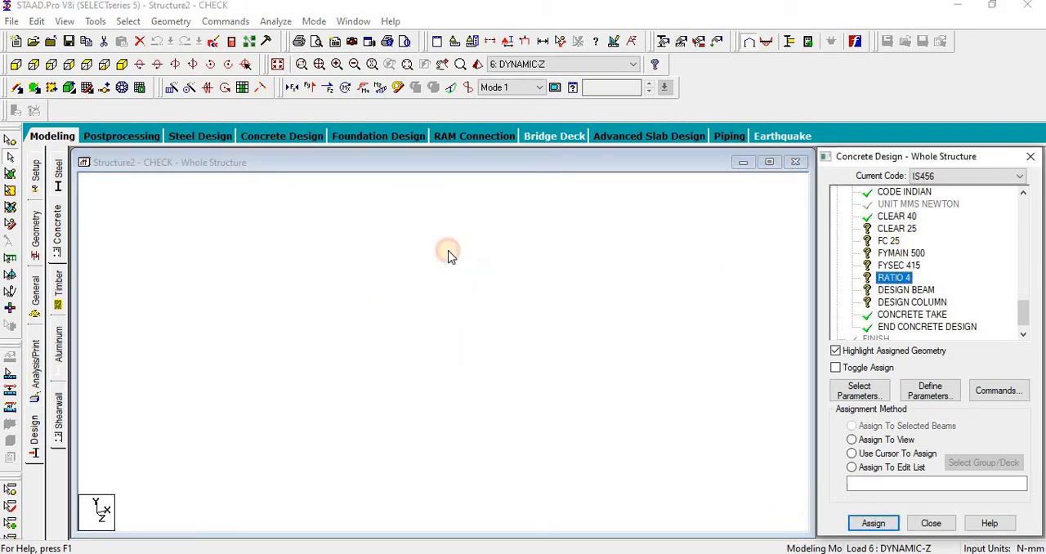
click(896, 525)
click(931, 382)
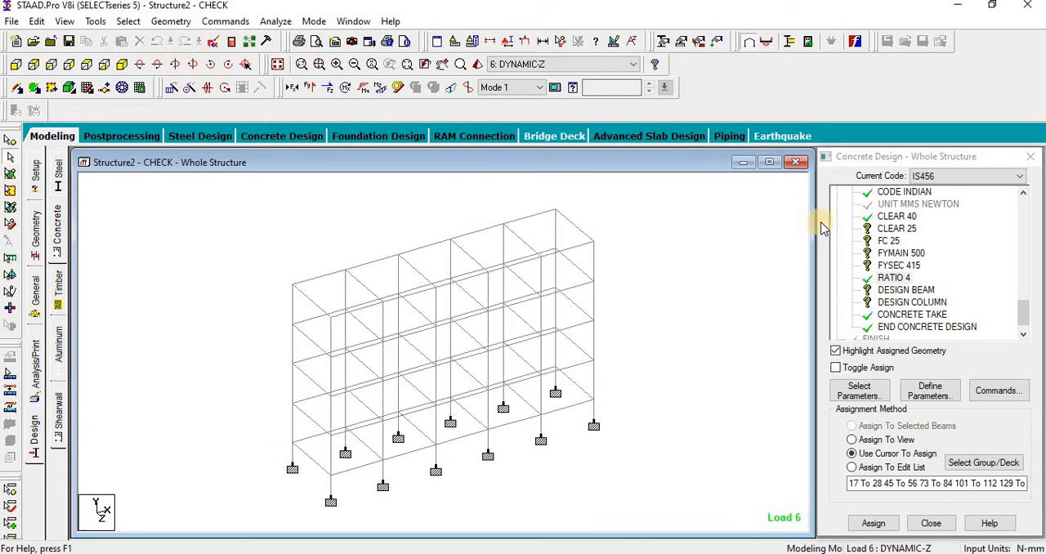
Step: Select all beams parallel to X and Z, show only them, and assign the CLEAR 25 parameter to them
click(896, 230)
click(128, 22)
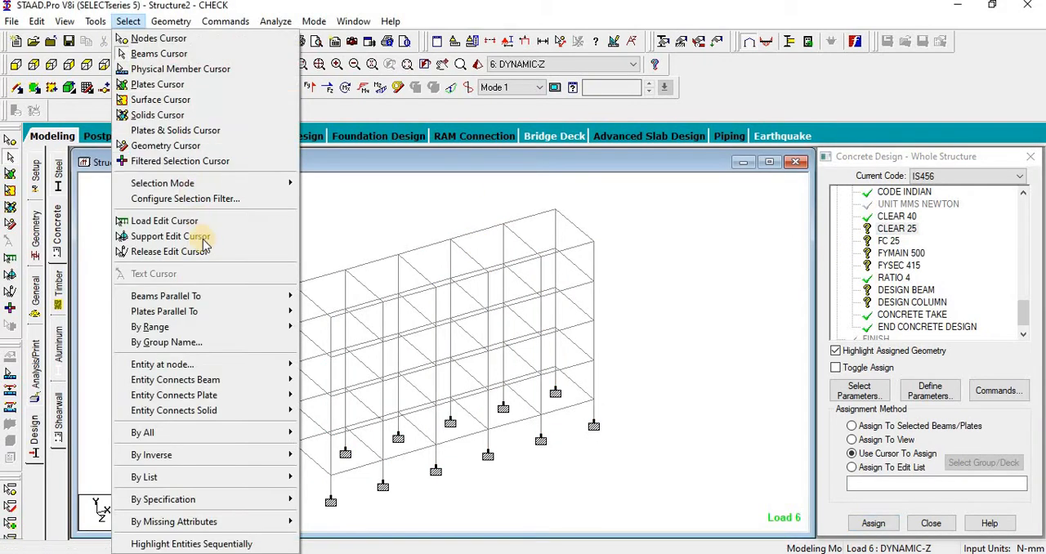
click(320, 298)
click(128, 21)
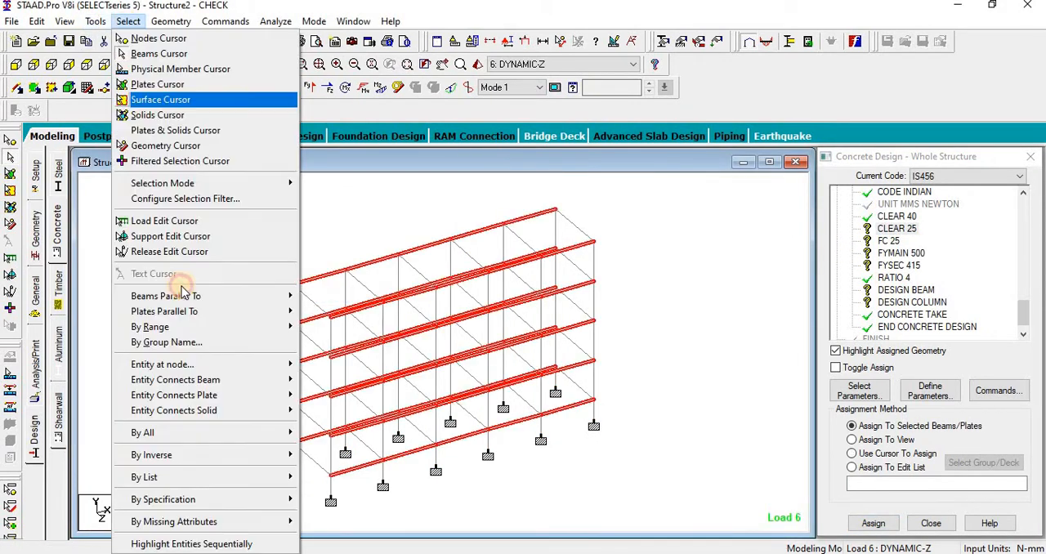
click(318, 327)
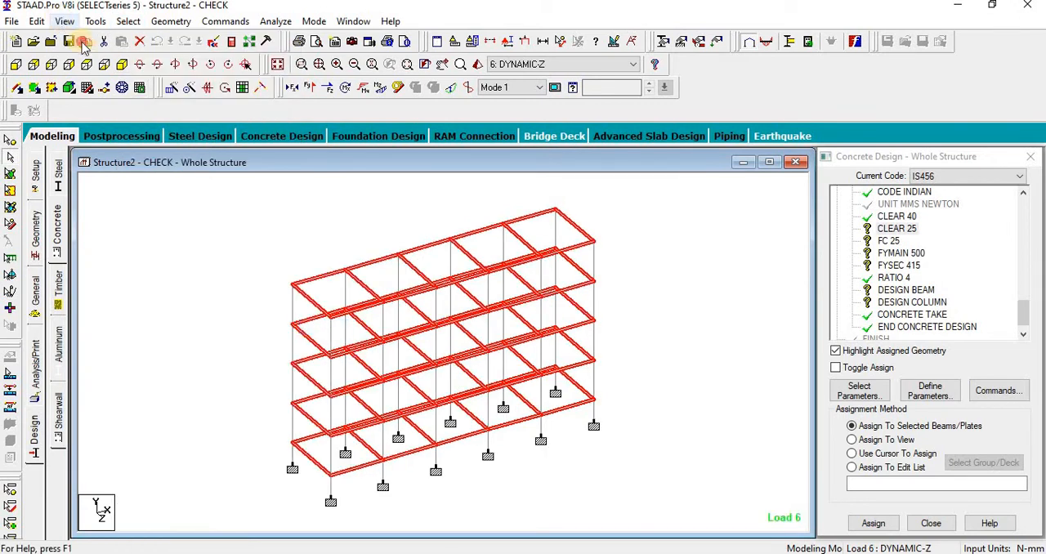
click(64, 21)
click(141, 69)
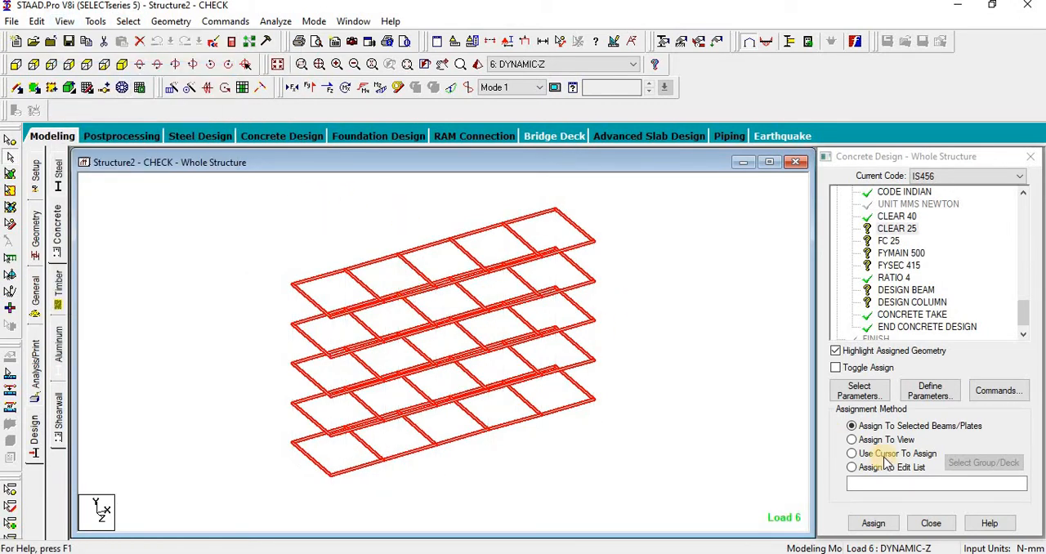
click(872, 524)
click(871, 377)
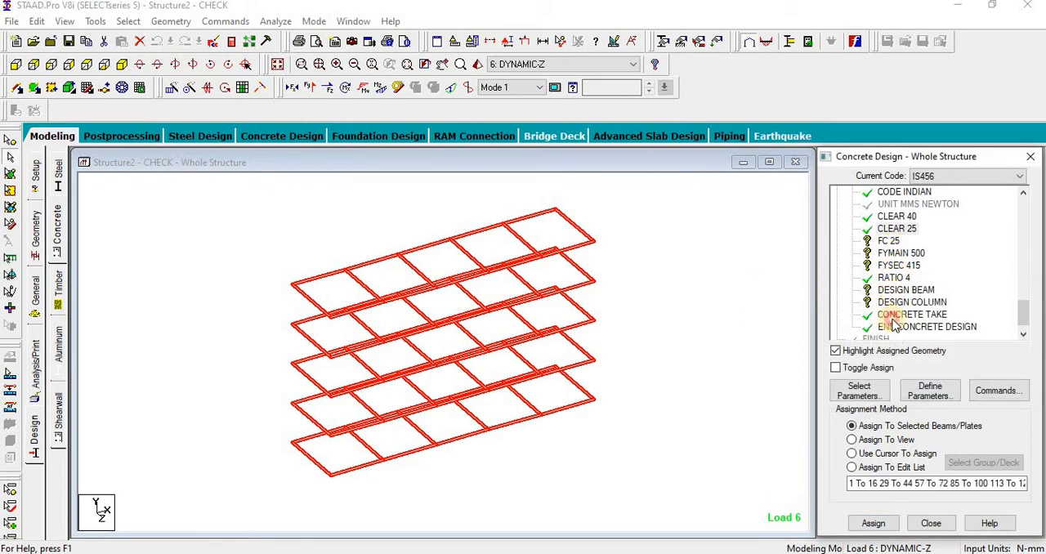
Step: Assign the DESIGN BEAM command to all the isolated floor beams
click(902, 290)
drag(190, 189, 683, 526)
click(873, 523)
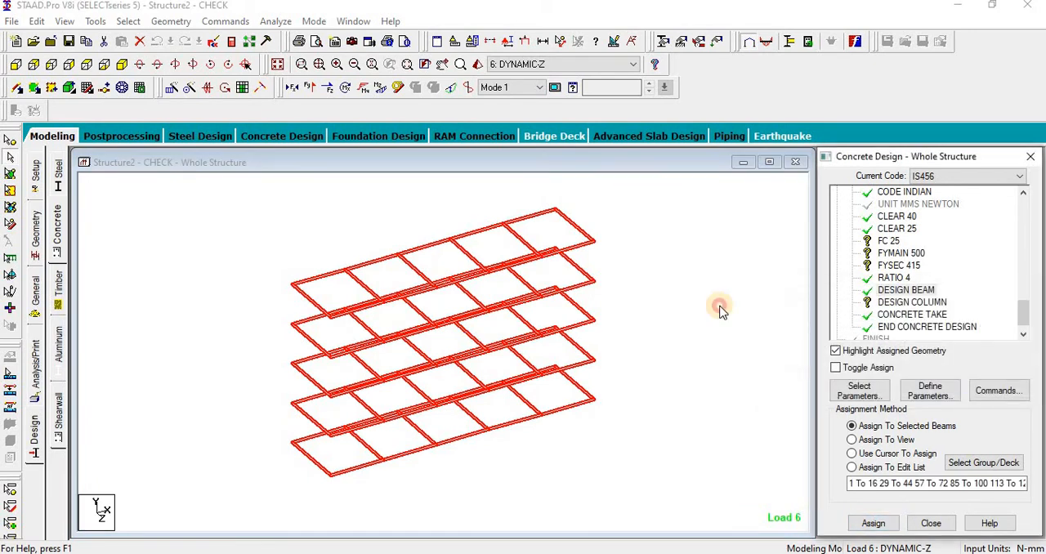
Step: Restore the whole structure and assign the DESIGN COLUMN command to all members parallel to Y
click(277, 64)
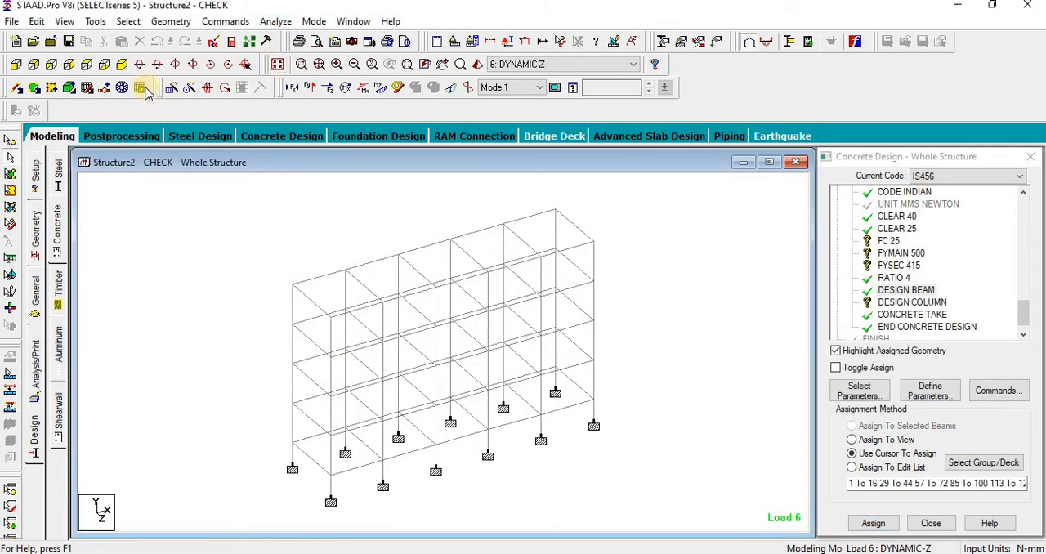
click(128, 21)
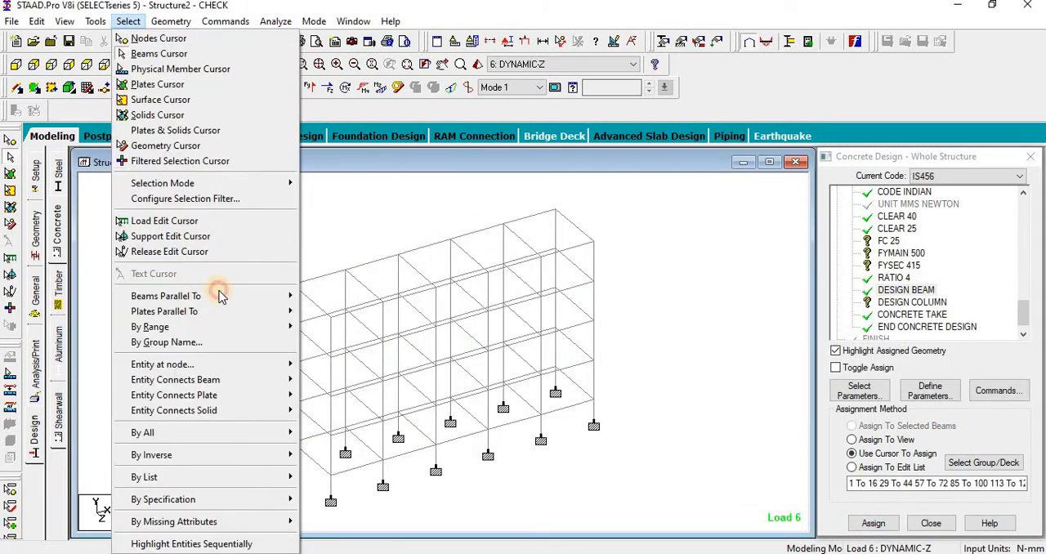
mouse_move(292, 296)
click(318, 311)
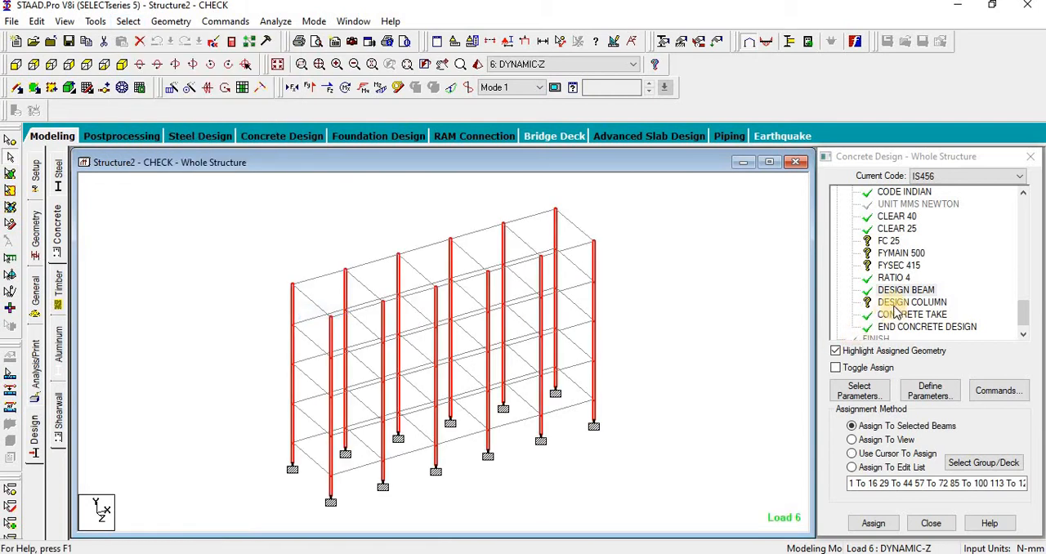
click(894, 303)
click(131, 22)
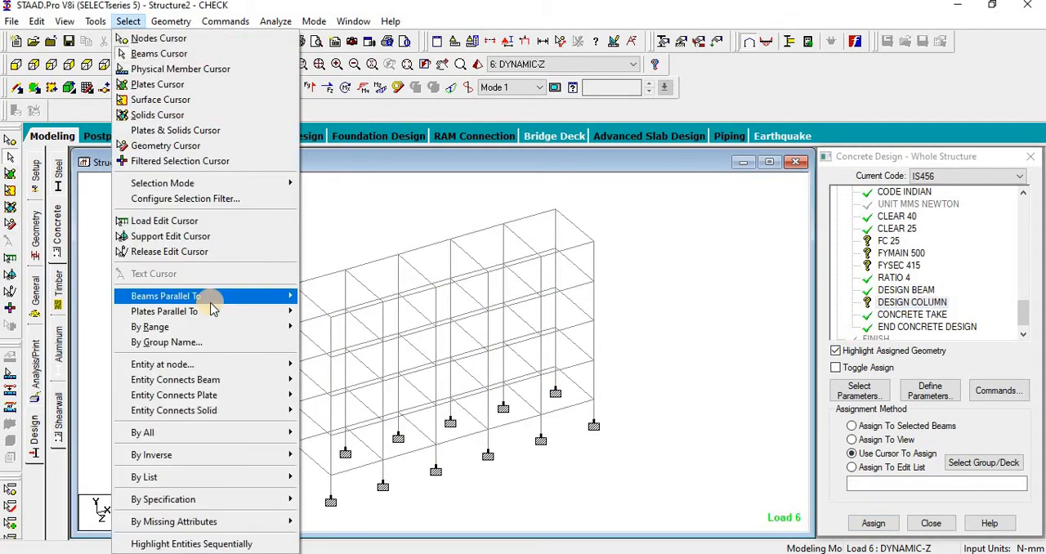
mouse_move(210, 301)
click(318, 310)
click(872, 523)
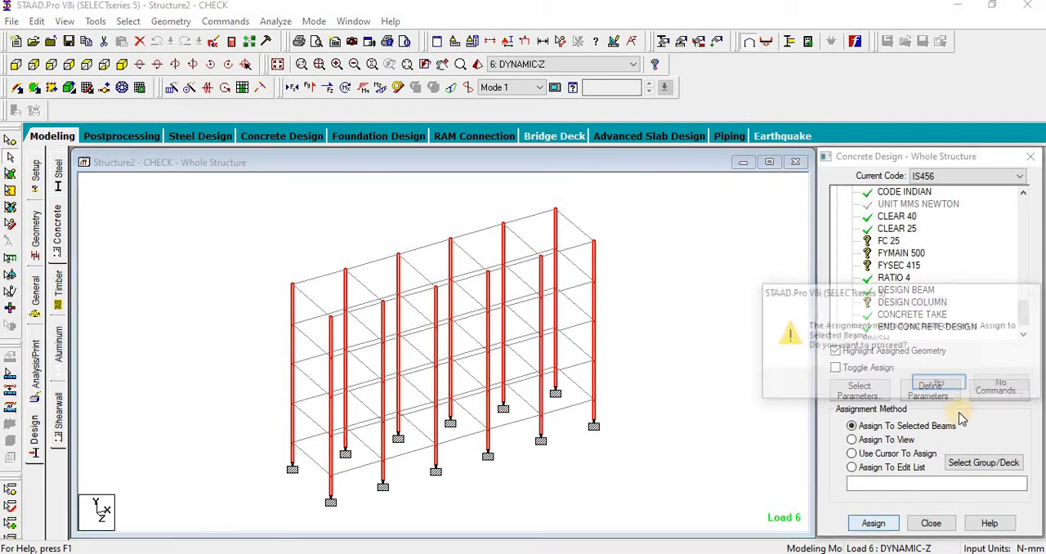
click(940, 383)
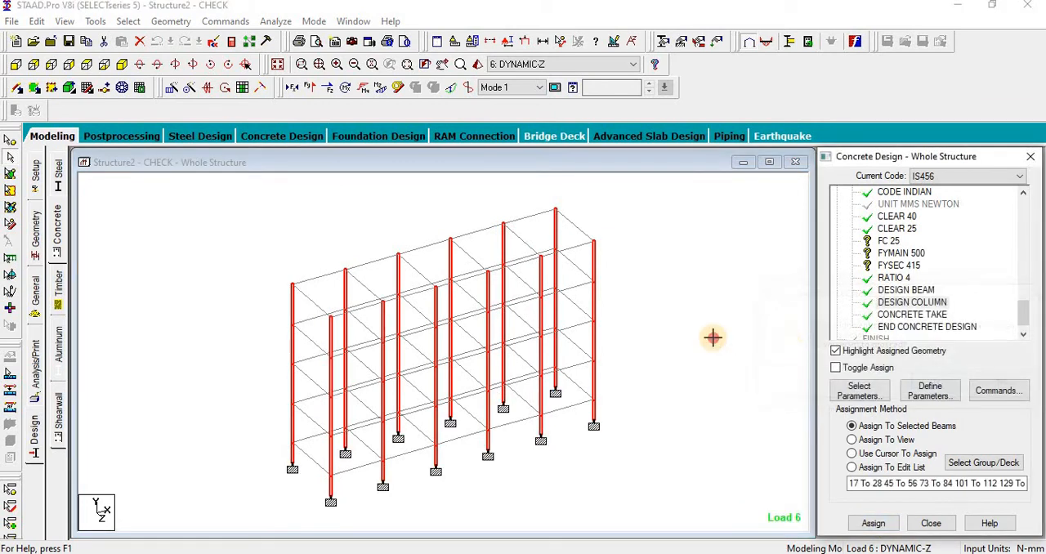
Step: Assign the FC 25 parameter to every member in the view
click(886, 242)
click(886, 439)
click(872, 522)
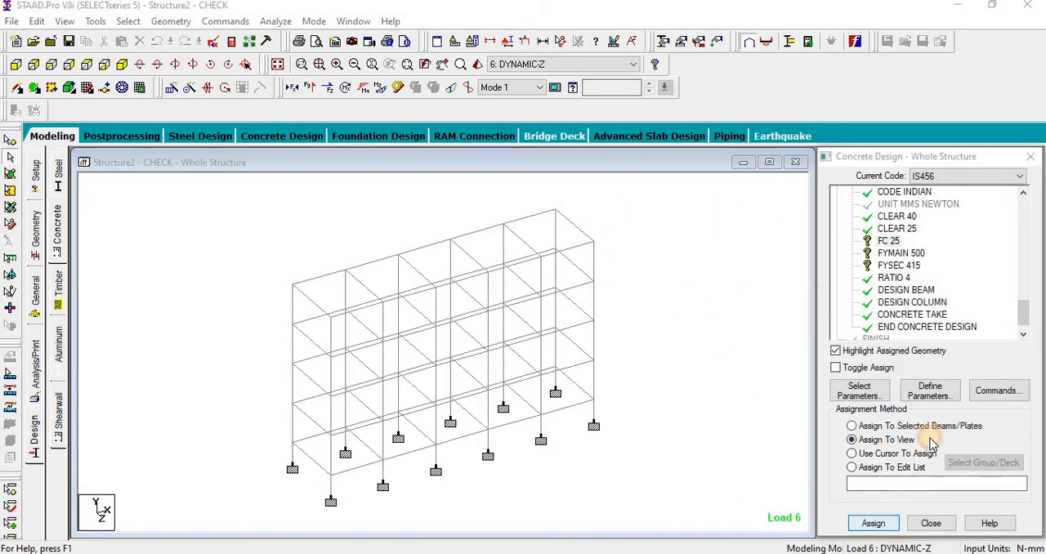
click(931, 381)
Step: Assign the FYMAIN 500 parameter to every member in the view
click(892, 254)
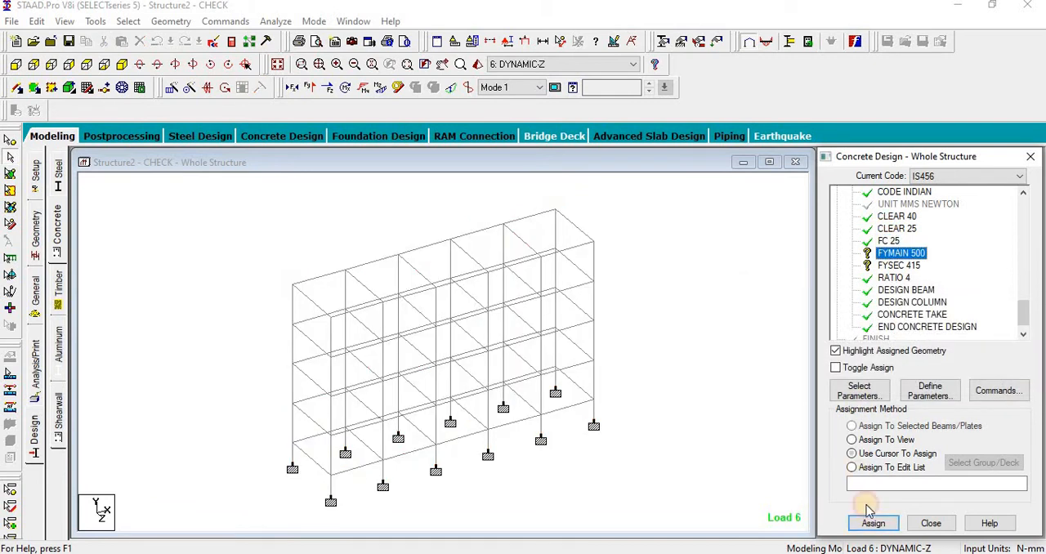
click(852, 439)
click(872, 523)
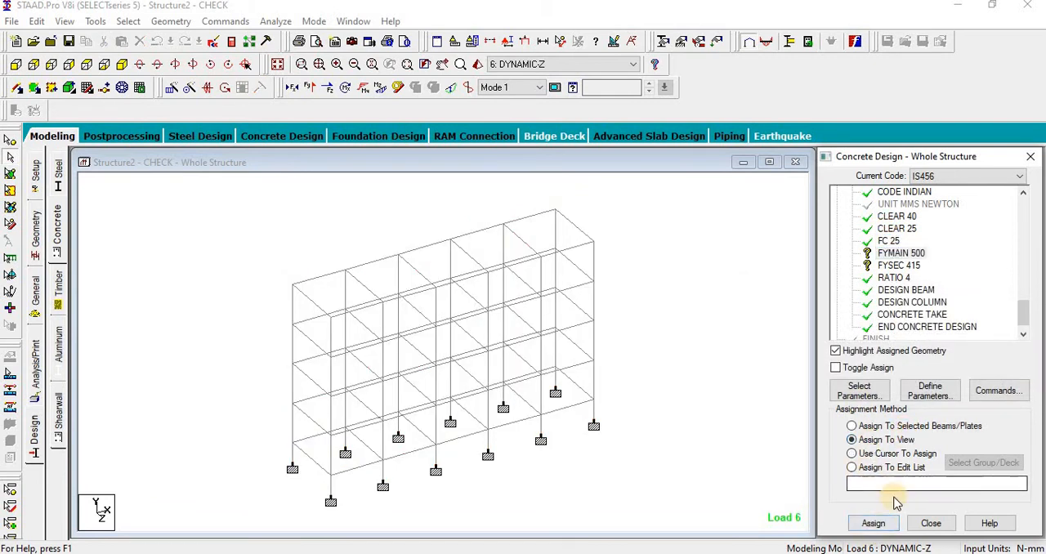
click(940, 381)
Step: Assign the FYSEC 415 parameter to every member in the view
click(891, 266)
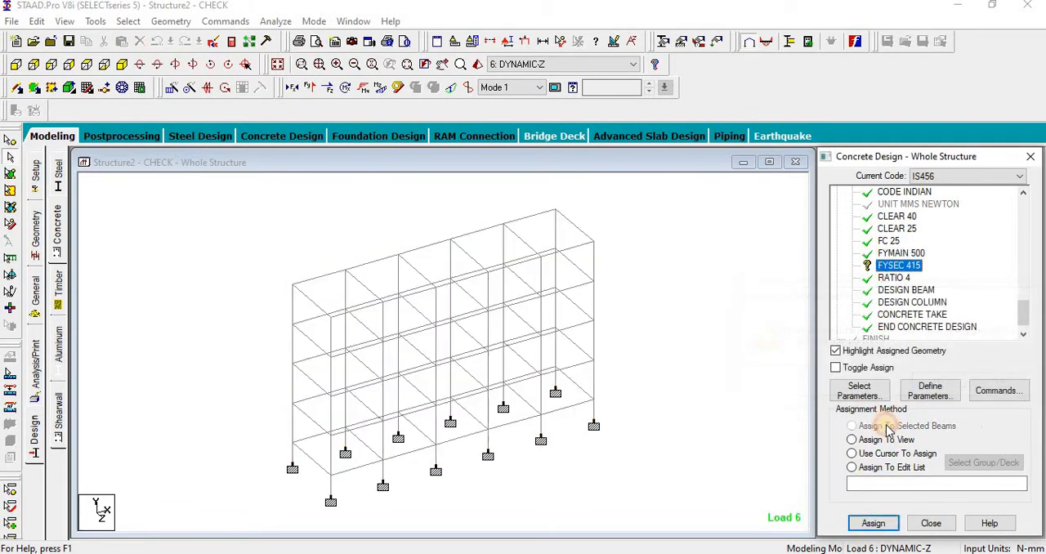
click(852, 440)
click(872, 523)
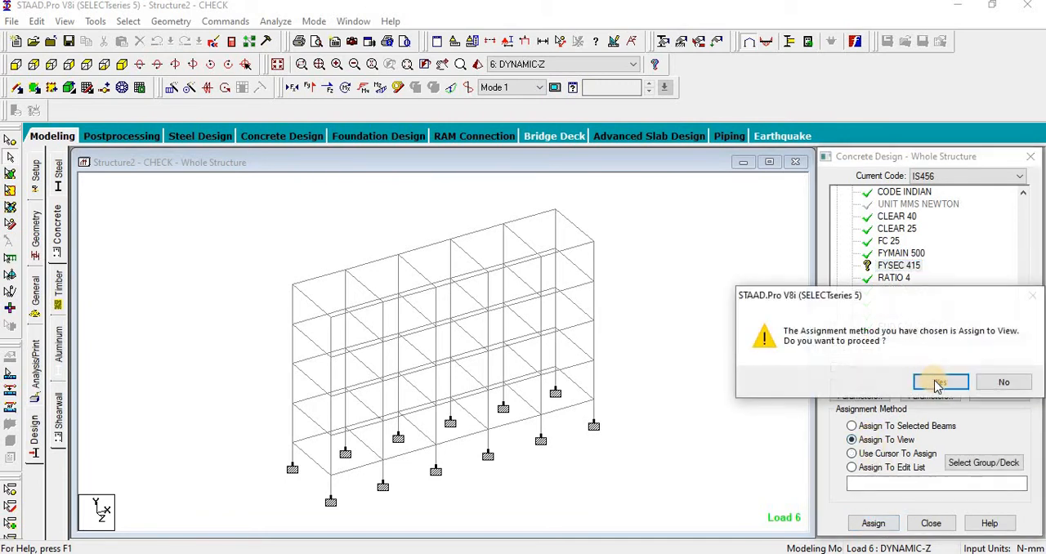
click(936, 380)
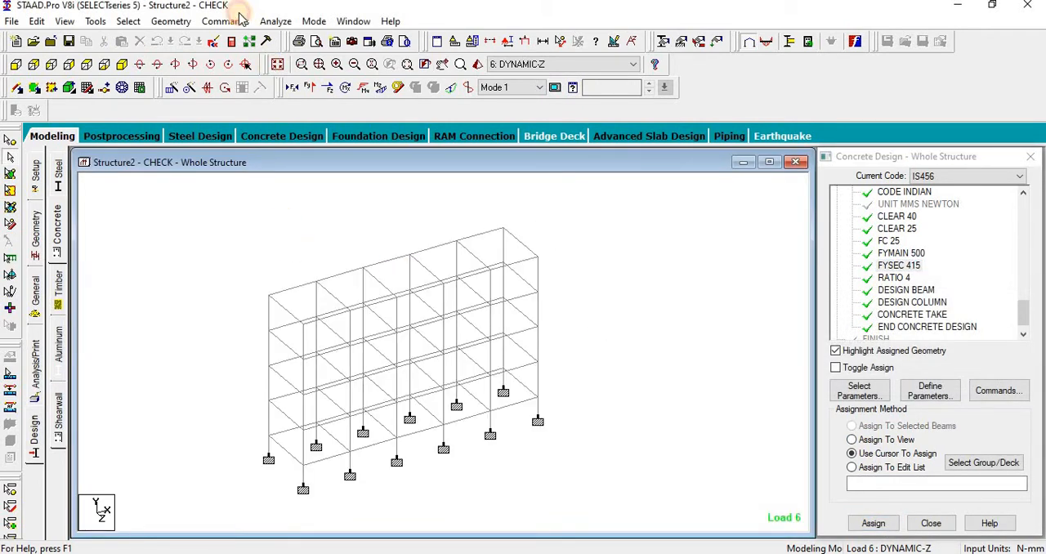
Step: Run the analysis and design, saving the modified structure under its current name
click(266, 41)
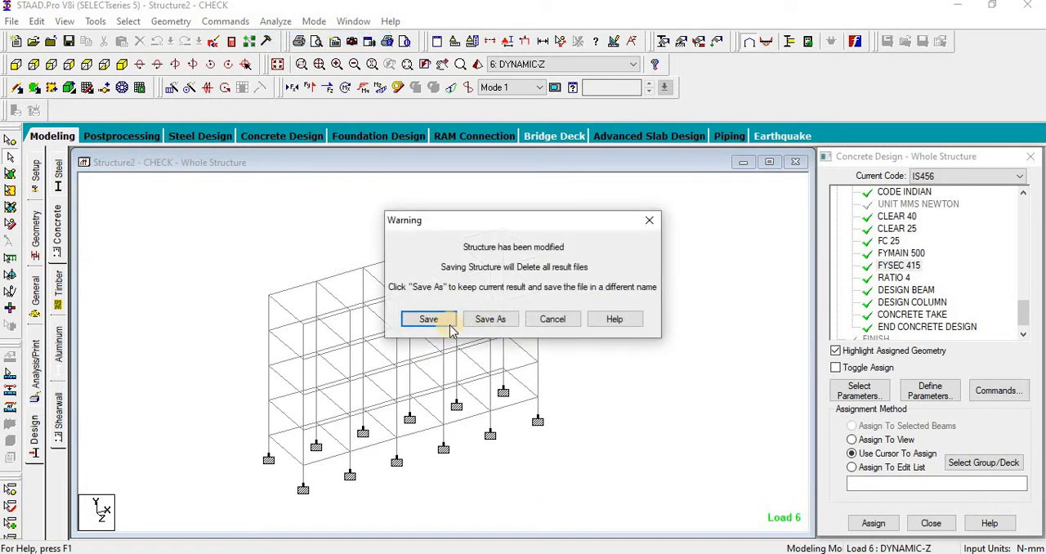
click(428, 322)
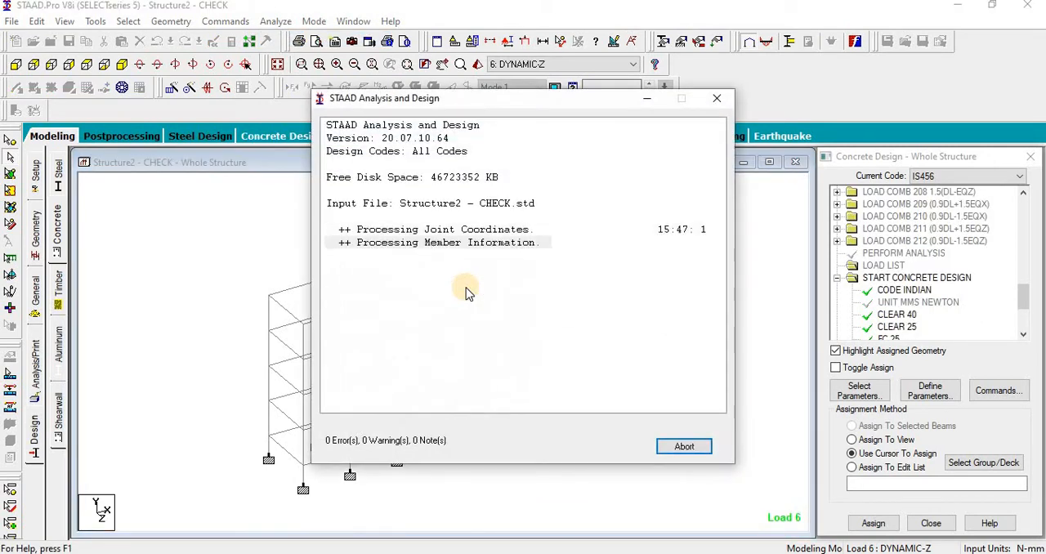
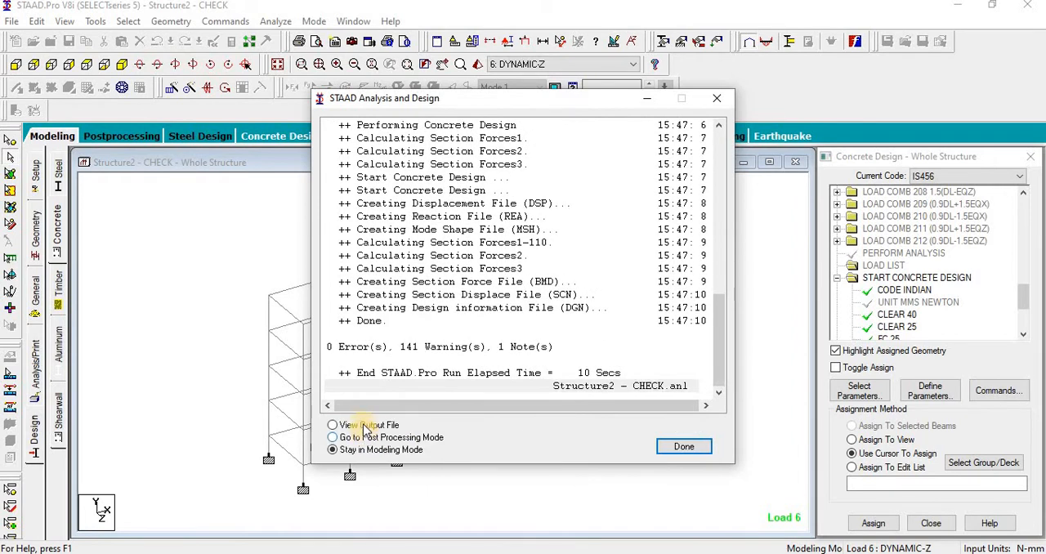
Step: Open the analysis output file, look through its warnings and list its results sections
click(676, 448)
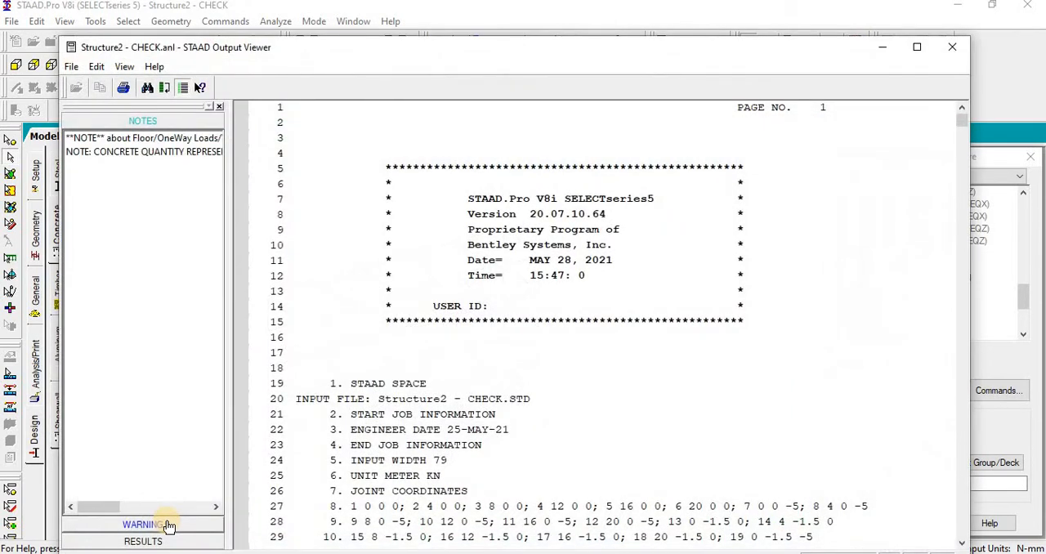
click(165, 523)
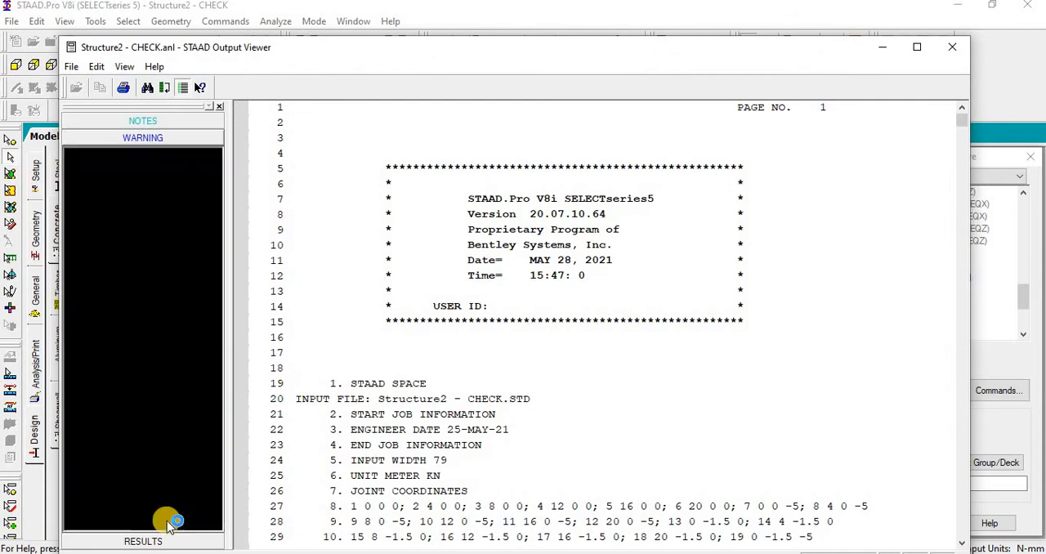
drag(212, 210, 224, 494)
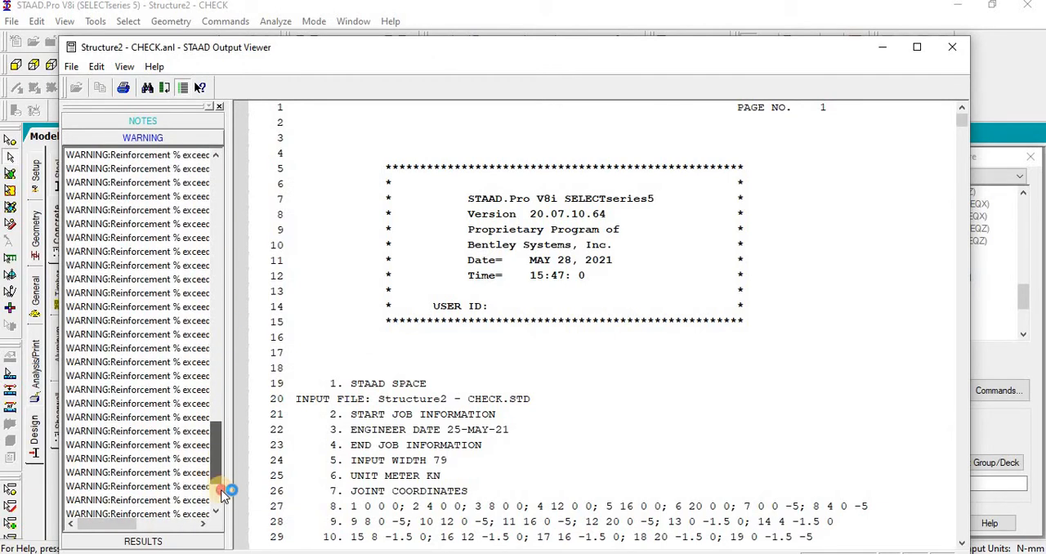
click(182, 544)
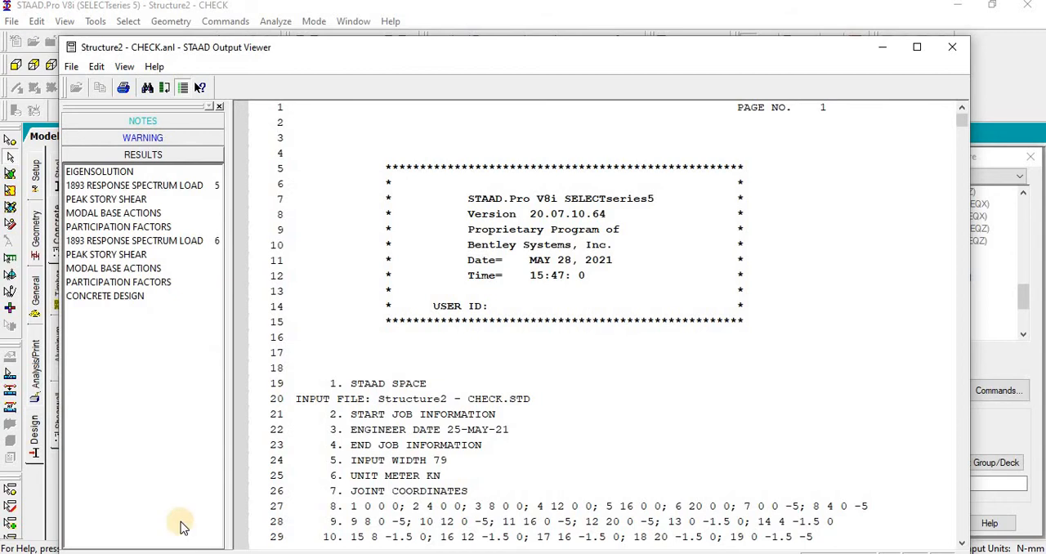
Step: Examine the 1893 response spectrum results for load 5, including the CQC total shear and the X-direction time period and base shear factor
click(135, 184)
scroll(529, 370, down, 4)
scroll(528, 370, down, 7)
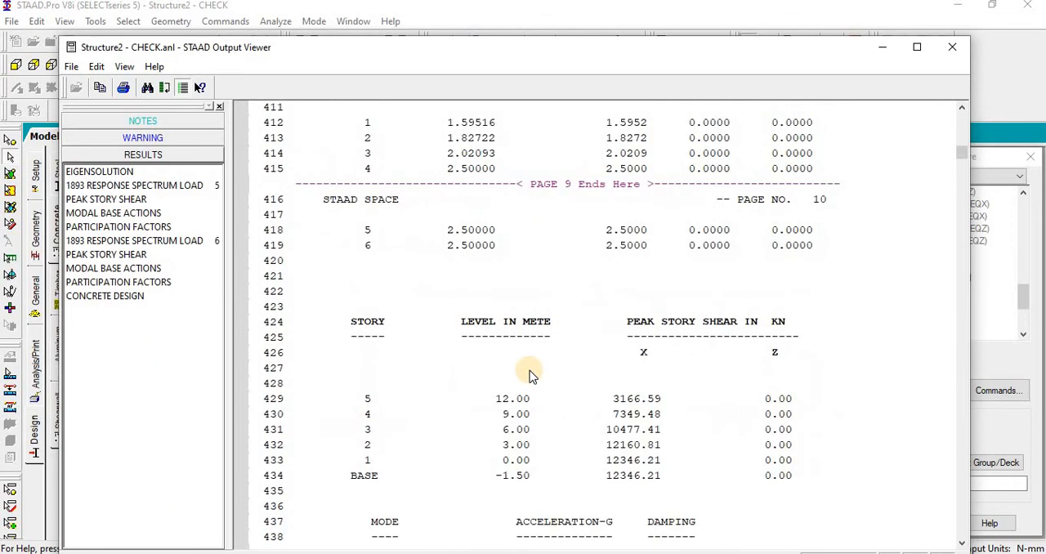
click(171, 192)
scroll(537, 368, down, 20)
scroll(537, 370, up, 6)
scroll(537, 371, down, 3)
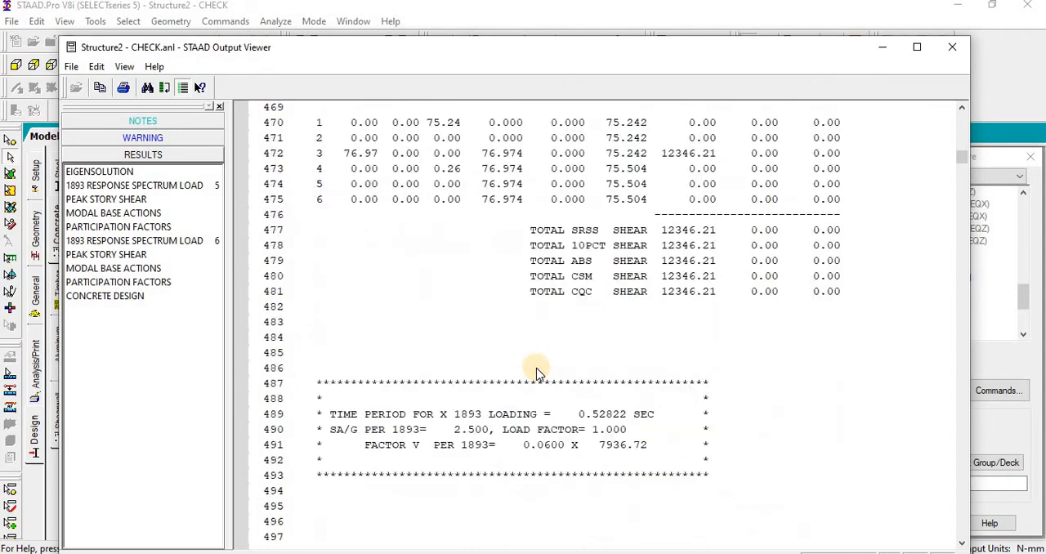
click(586, 299)
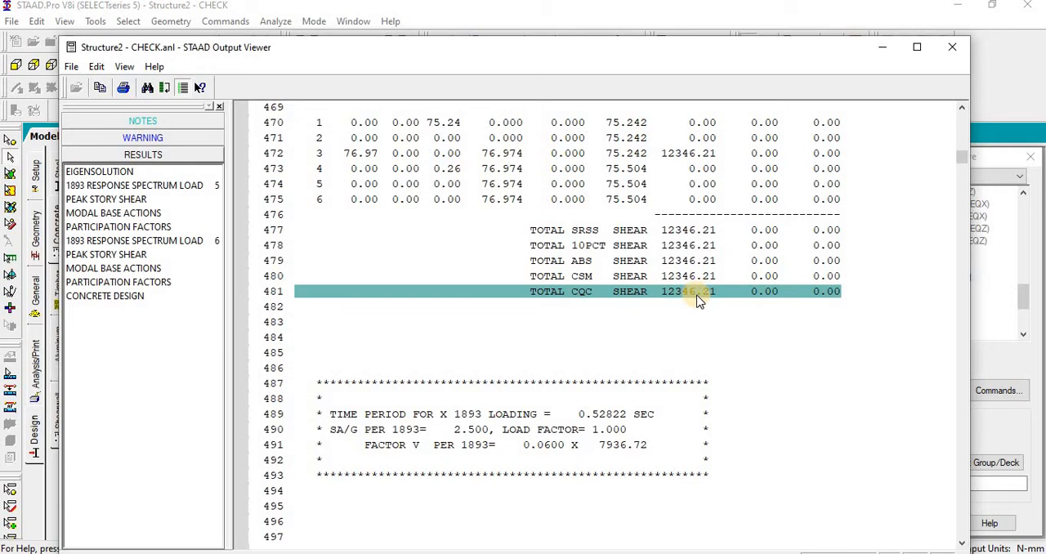
scroll(583, 384, down, 1)
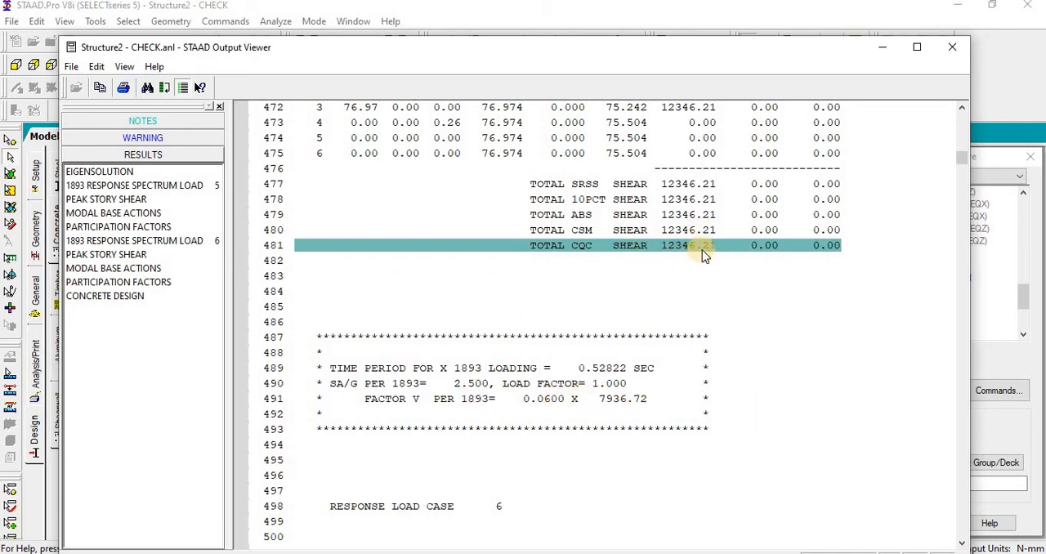
Step: Open the Calculator app and place the output viewer beside it so both are readable
key(super+s)
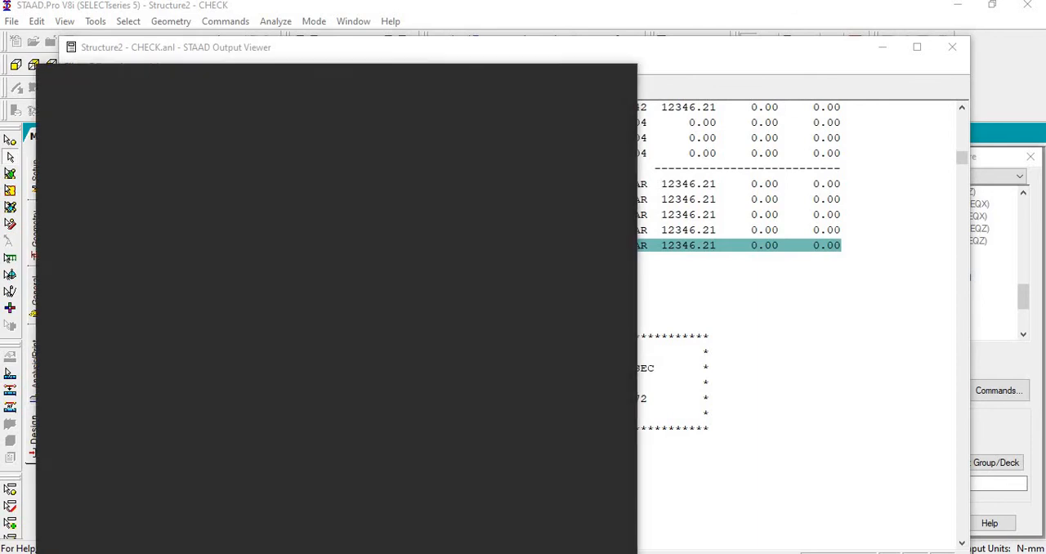
text(CAL)
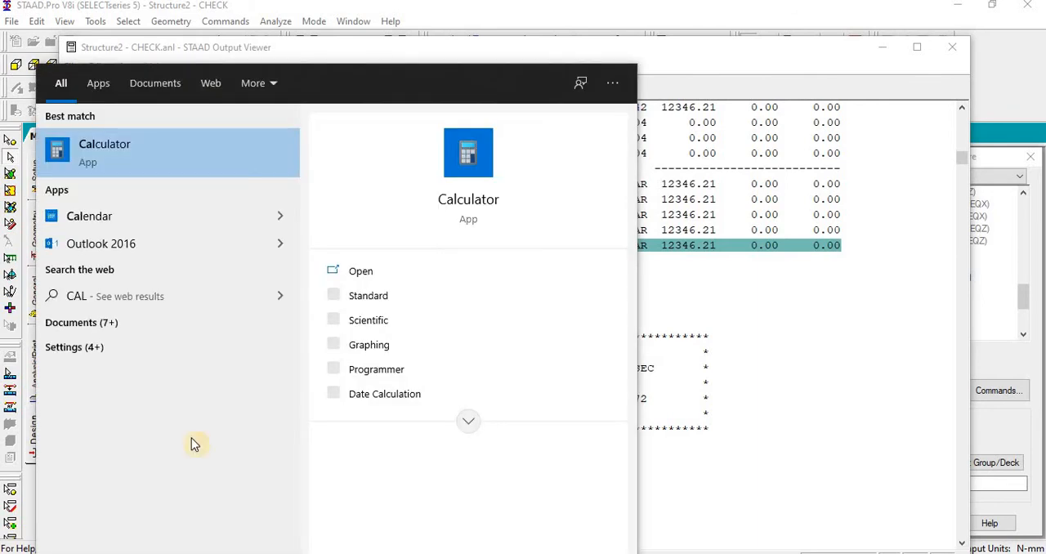
click(169, 165)
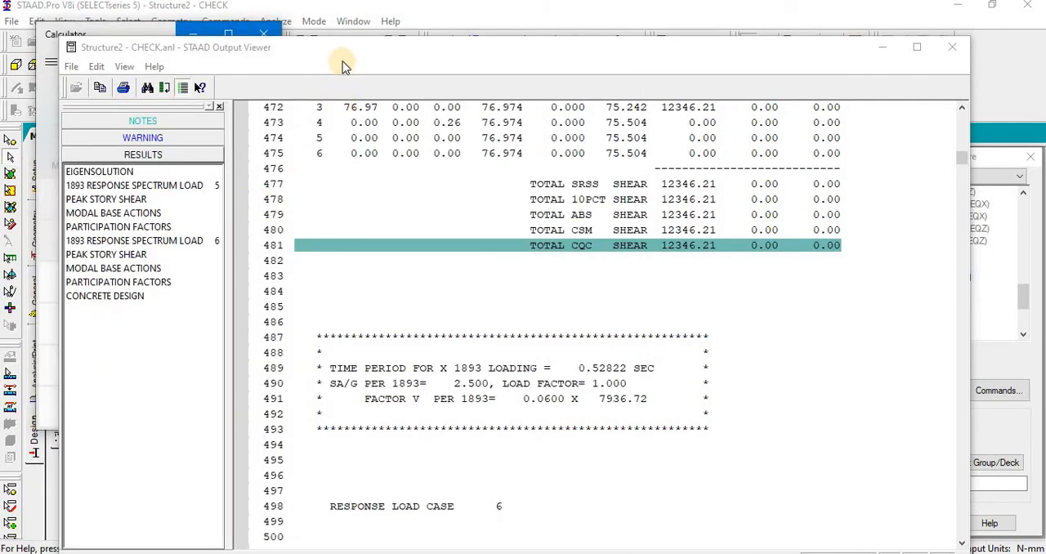
drag(444, 42, 558, 22)
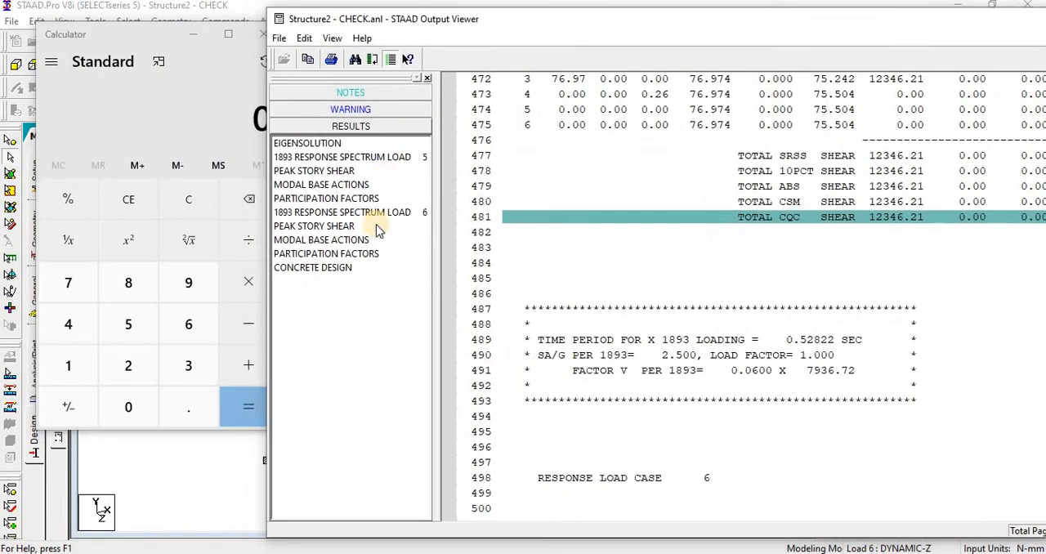
click(131, 411)
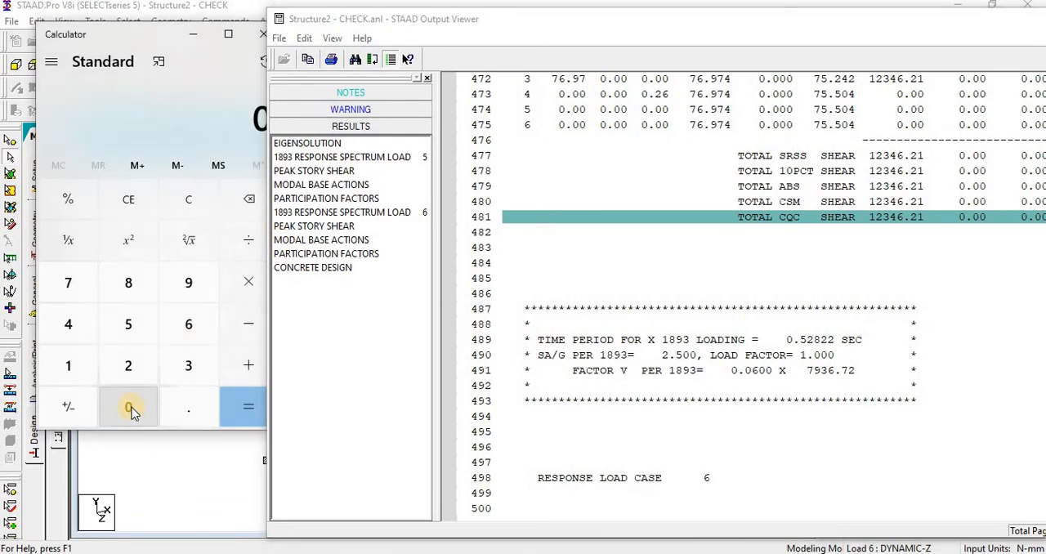
key(asterisk)
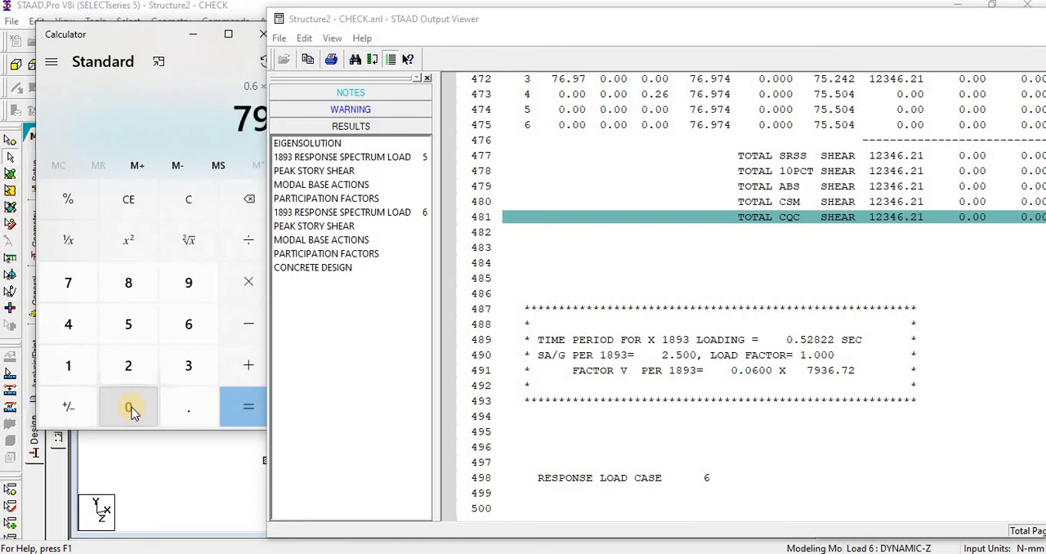
text(7,936.72)
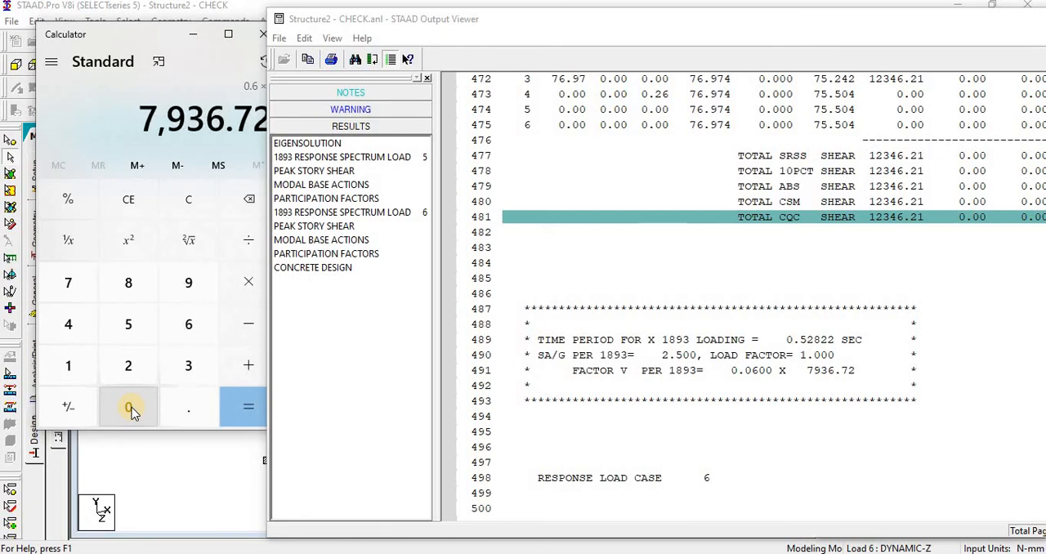
key(Return)
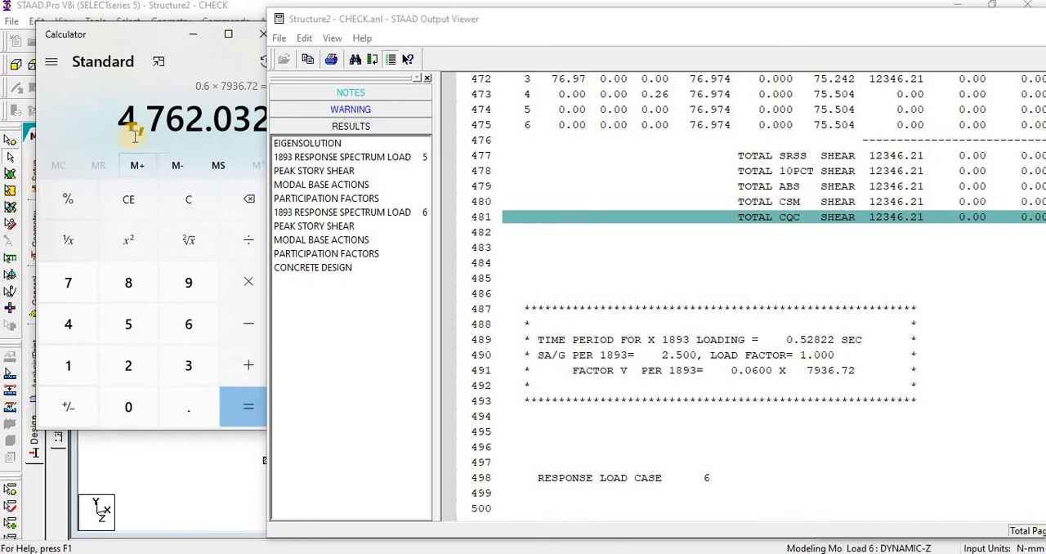
drag(143, 34, 112, 28)
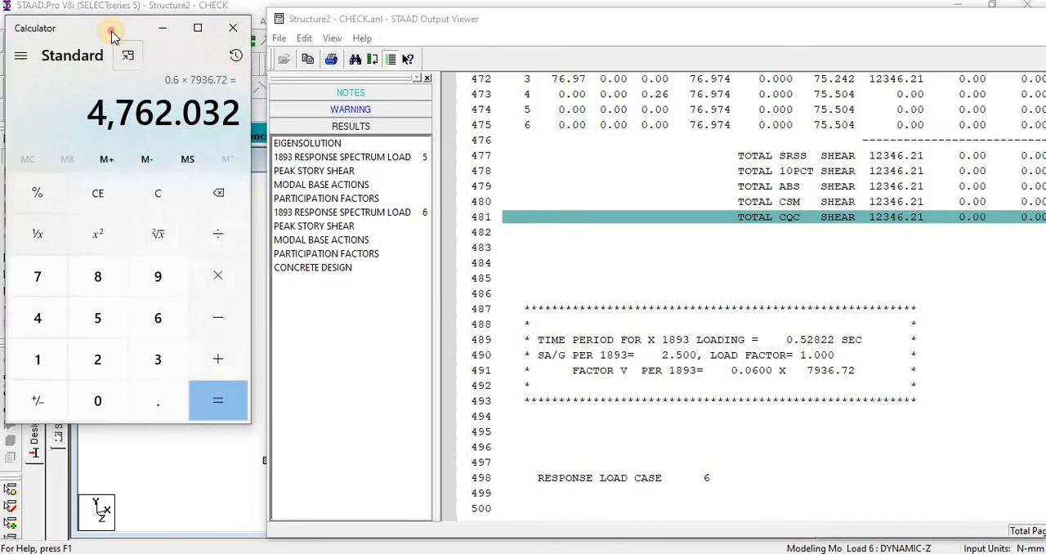
click(208, 404)
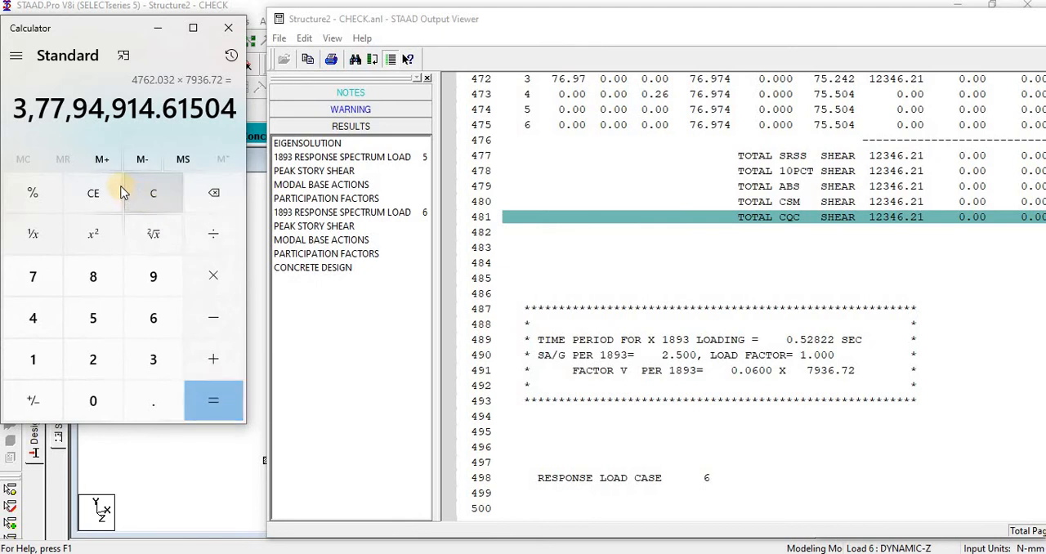
click(150, 195)
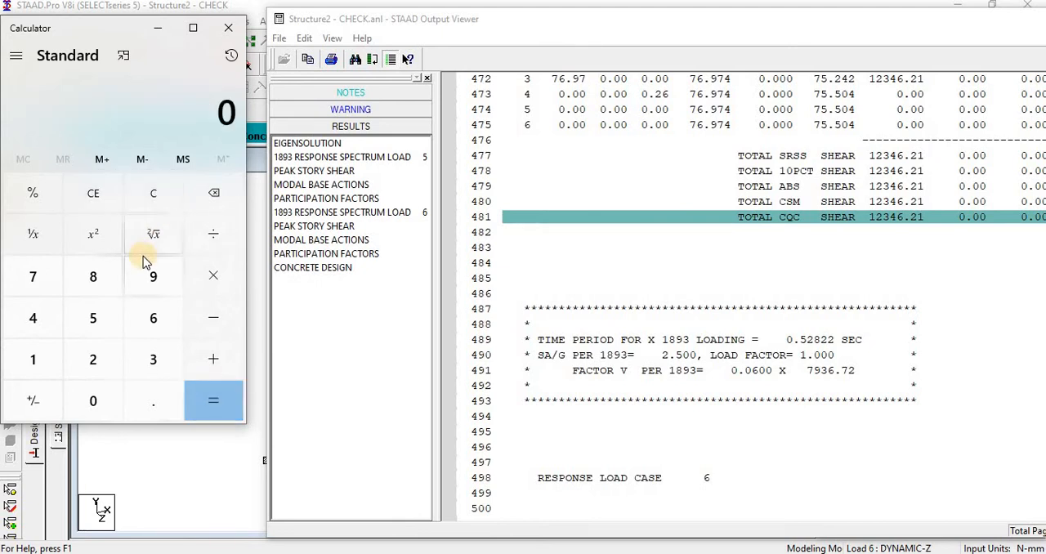
Step: Calculate the X-direction scale factor by multiplying 0.06 by 7936.72 and dividing the product by 12346.21
text(.06)
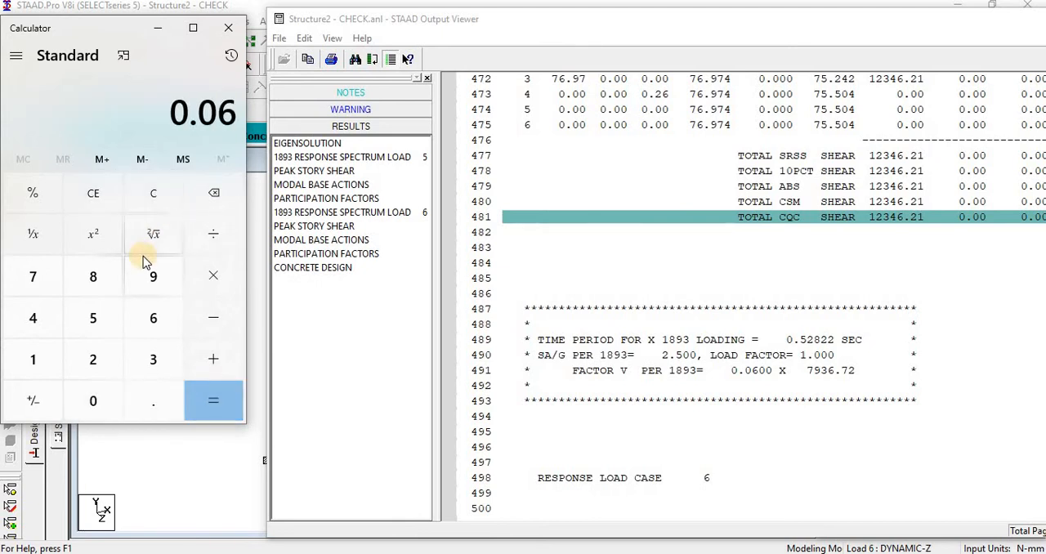
text(*7936)
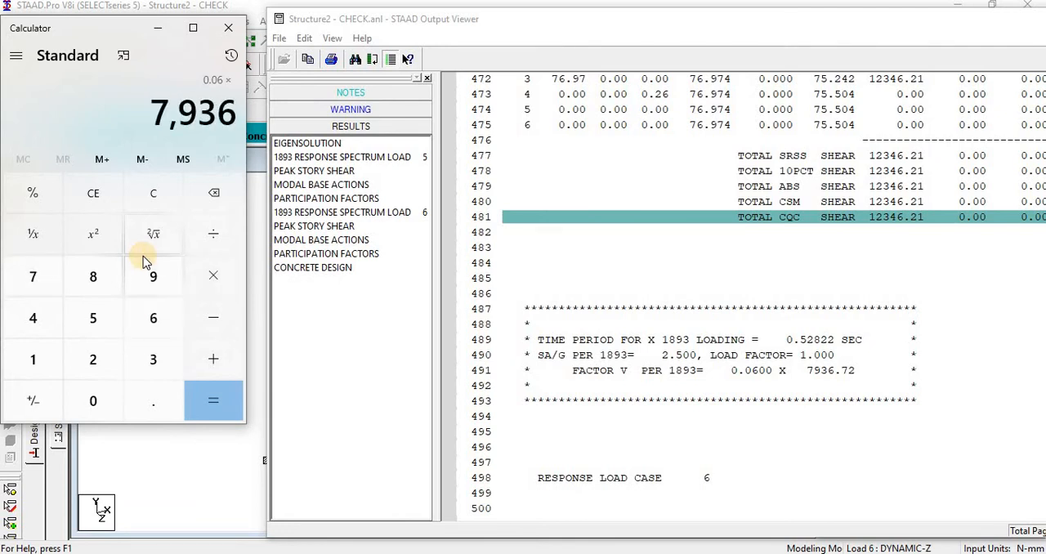
text(.72)
key(Return)
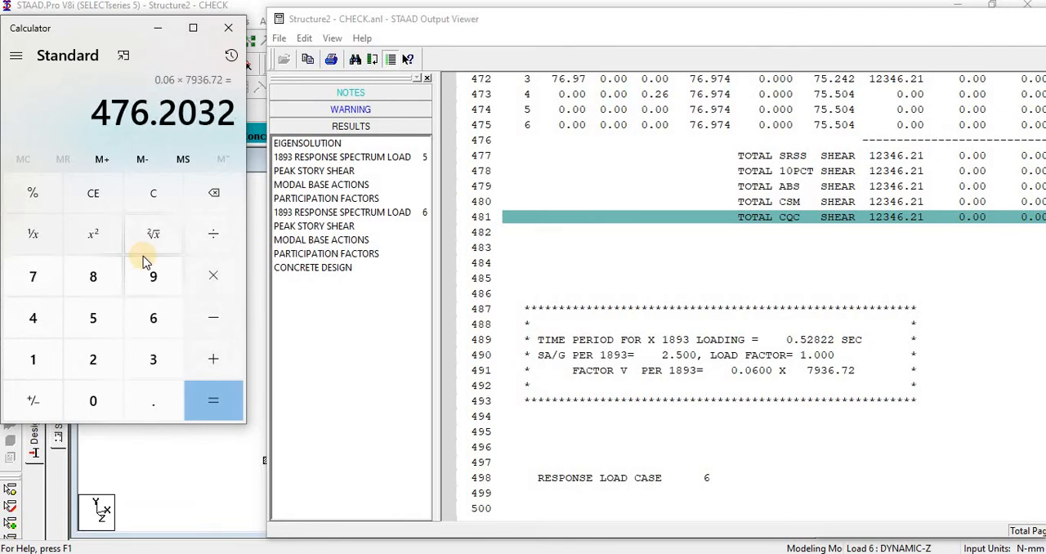
click(196, 235)
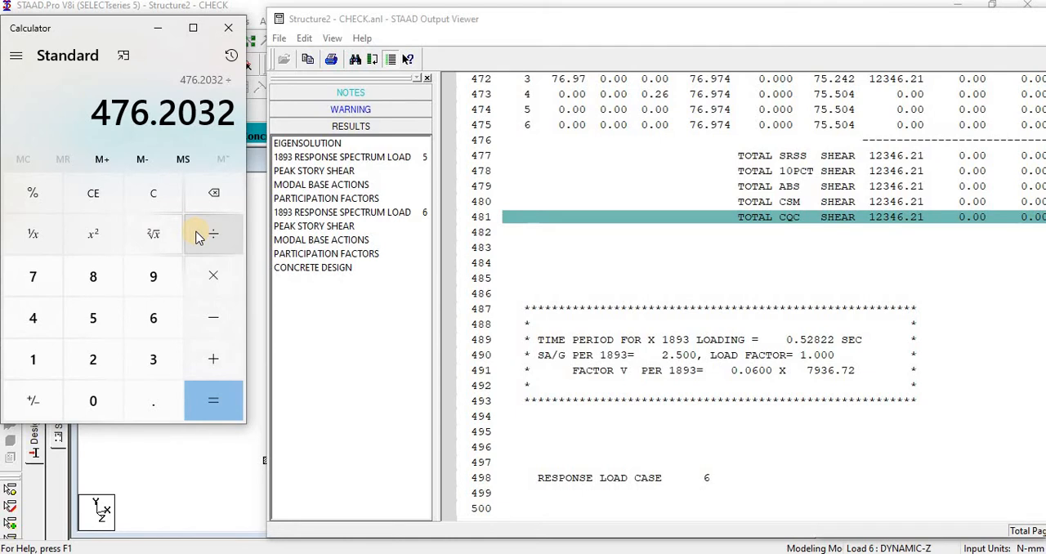
click(914, 224)
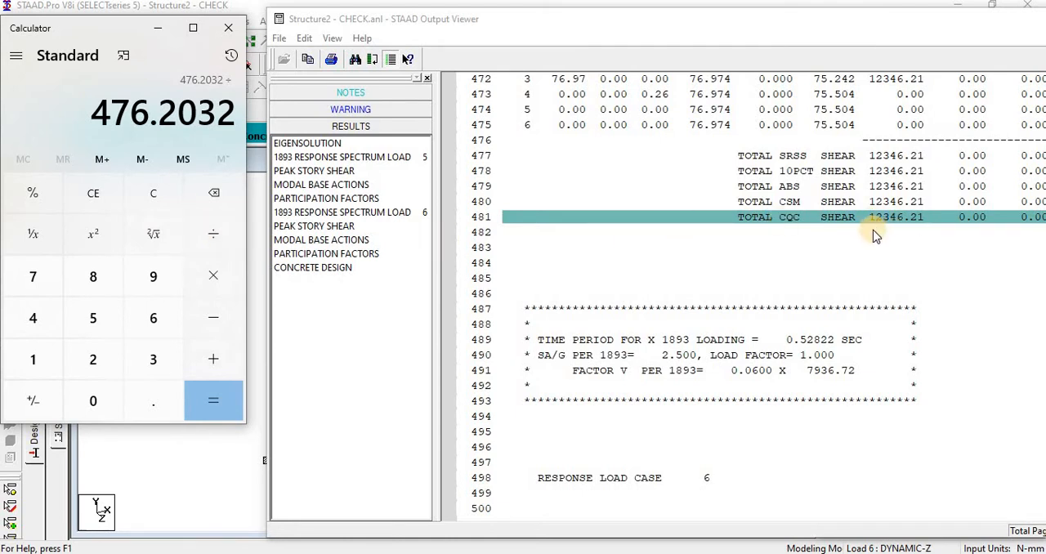
text(12,346.21)
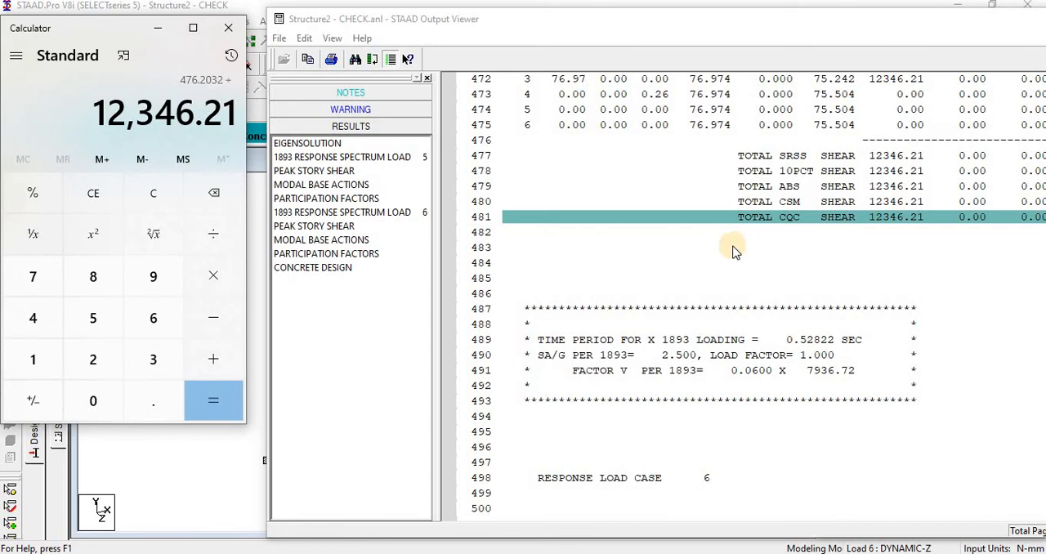
key(Return)
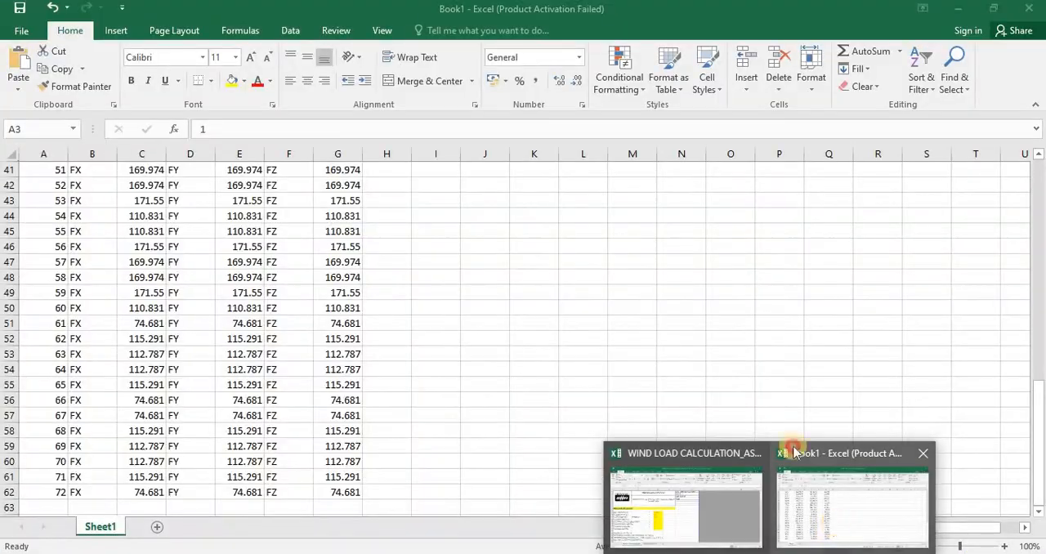
Step: Switch to the Book1 workbook in Excel and enter X in M43, 0.038 in N43 and Z in M44
click(816, 498)
click(736, 355)
drag(808, 23, 826, 365)
click(611, 199)
click(629, 203)
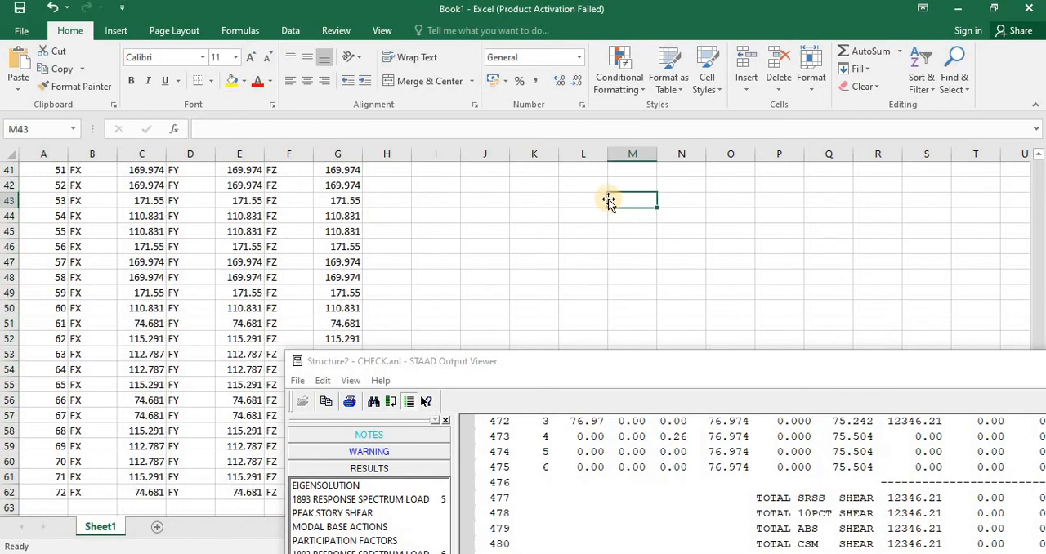
text(X)
key(Return)
click(688, 203)
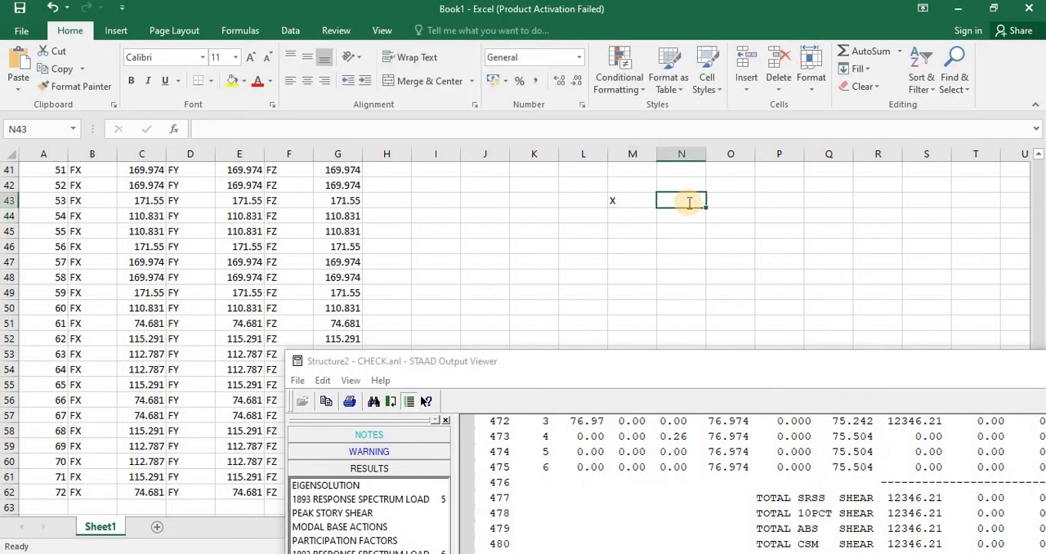
text(0.038)
click(639, 216)
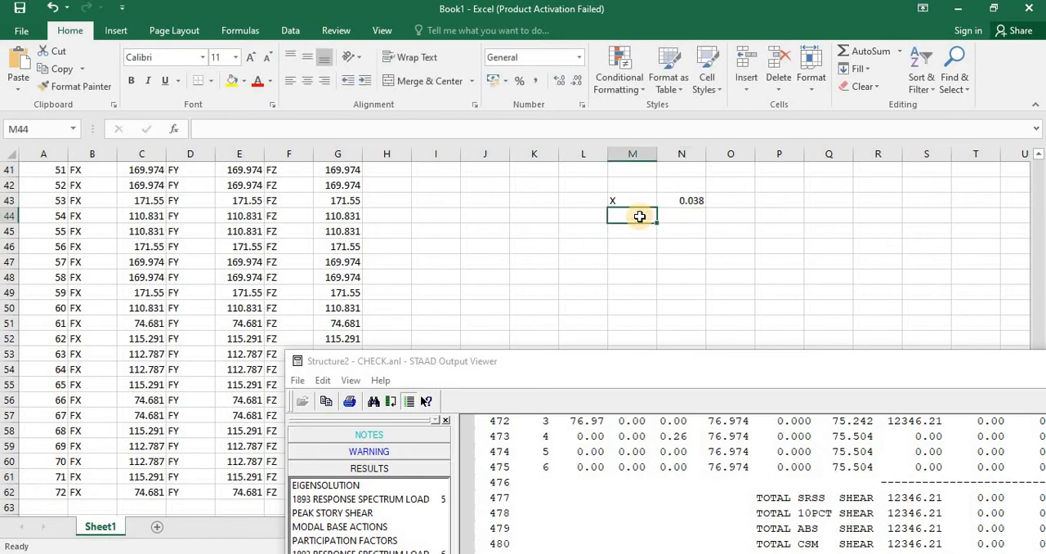
text(Z)
click(647, 276)
Step: Examine the load 6 response spectrum results in the output viewer for the Z-direction CQC total shear and base shear factor
drag(668, 364, 669, 130)
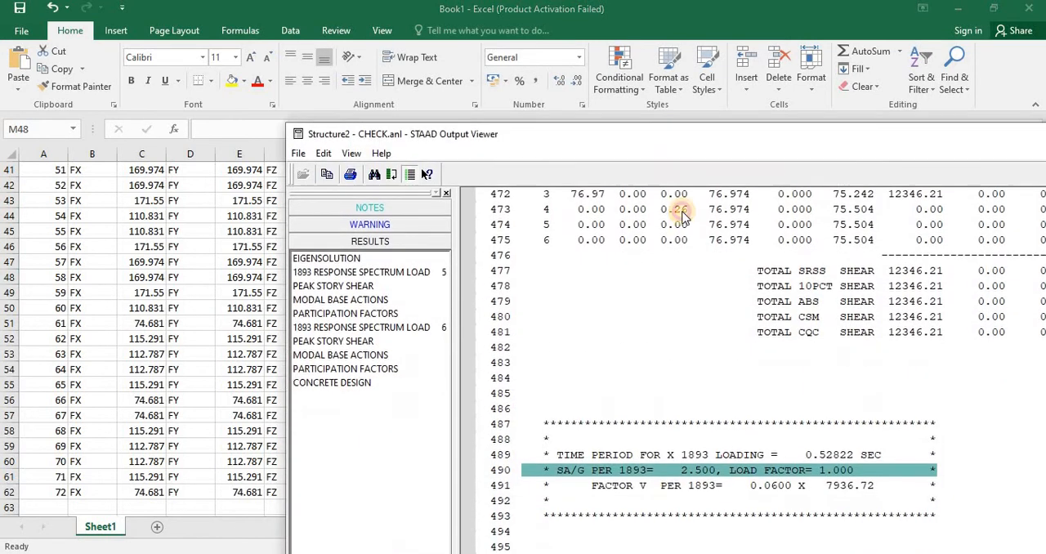
click(675, 360)
scroll(674, 378, down, 20)
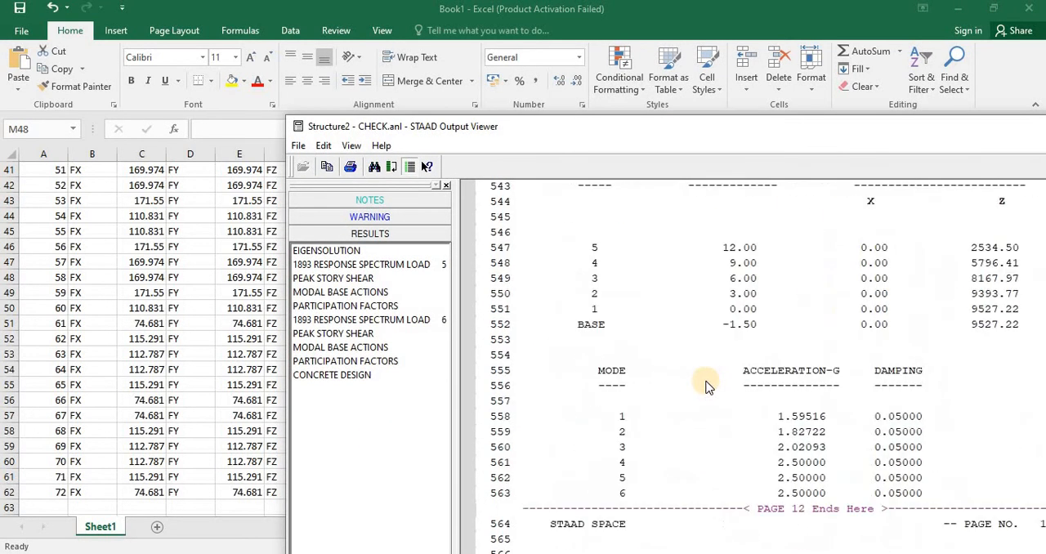
scroll(703, 386, down, 10)
scroll(704, 386, up, 11)
scroll(701, 425, down, 2)
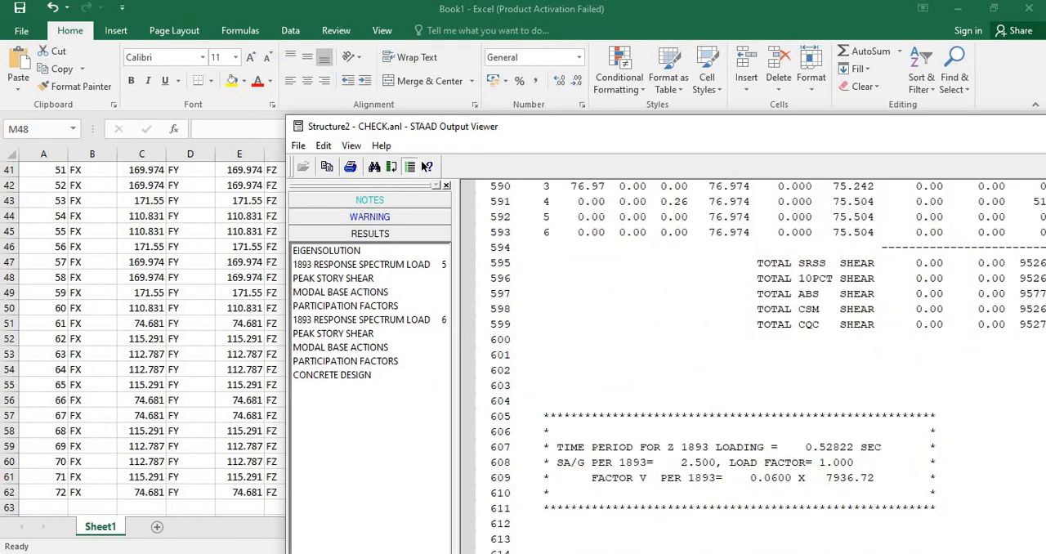
Step: Place the output viewer beside the Calculator and multiply 0.06 by 7936.72 for the Z-direction design base shear
drag(639, 127, 418, 15)
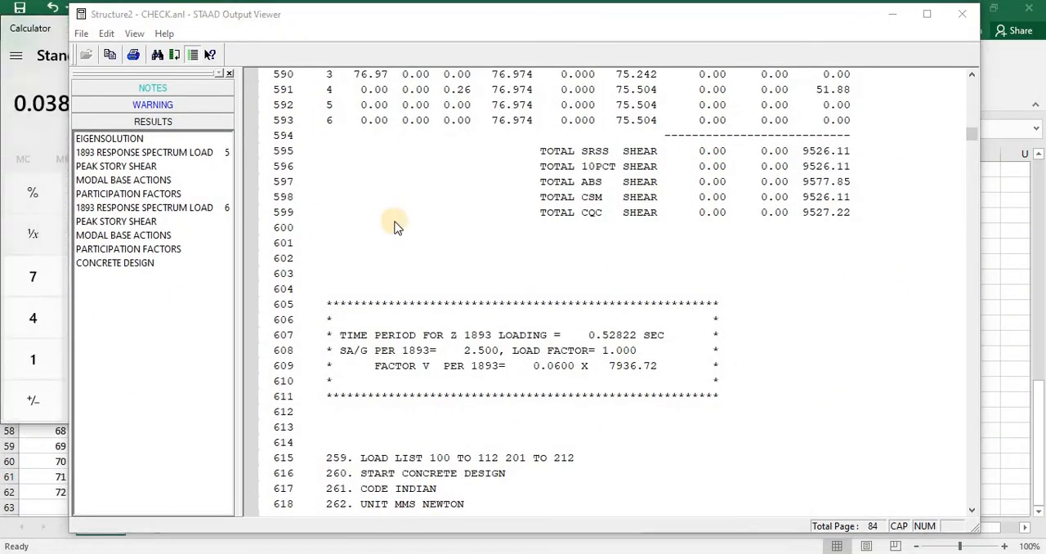
click(622, 31)
drag(490, 29, 692, 22)
click(179, 200)
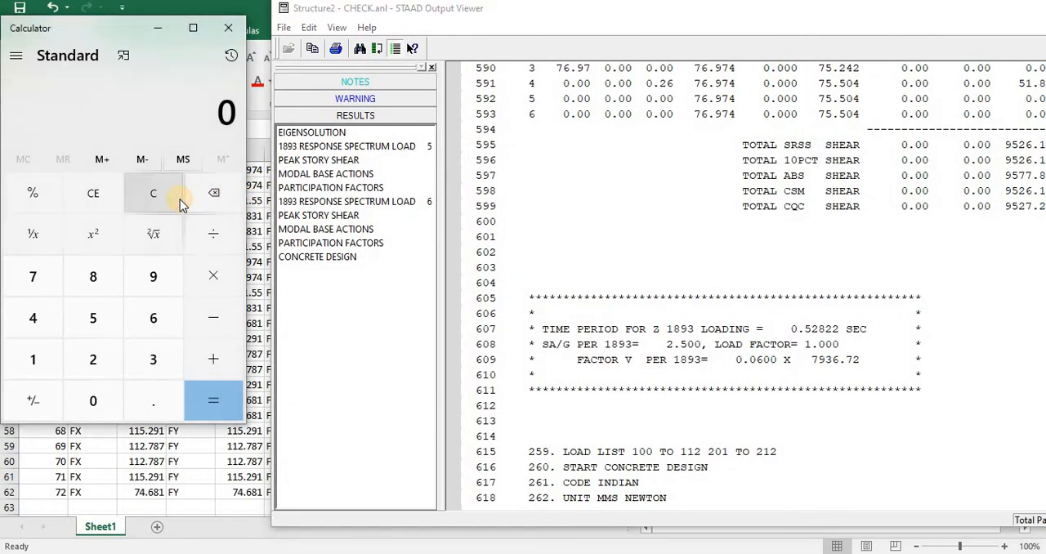
text(0.06)
key(asterisk)
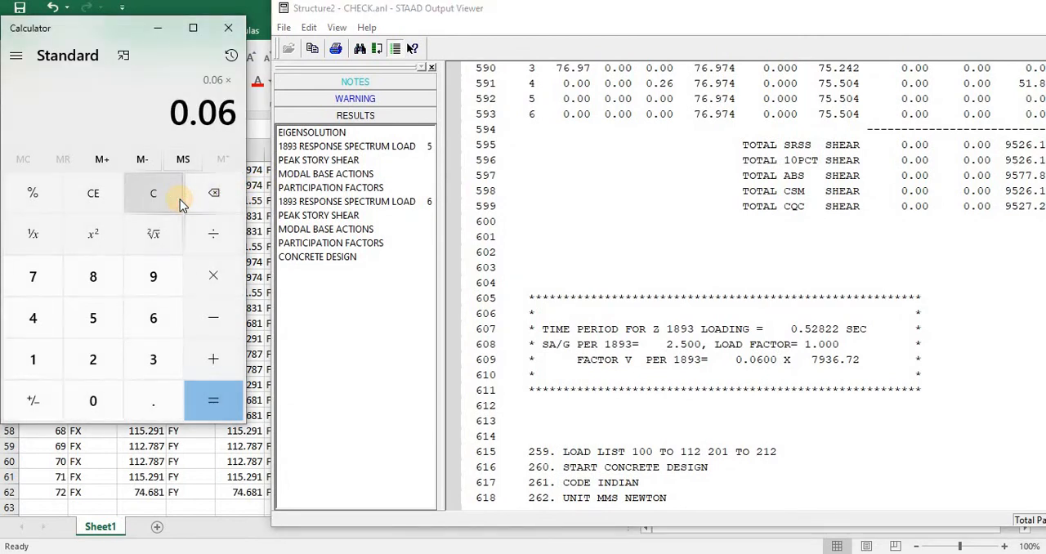
text(7936.)
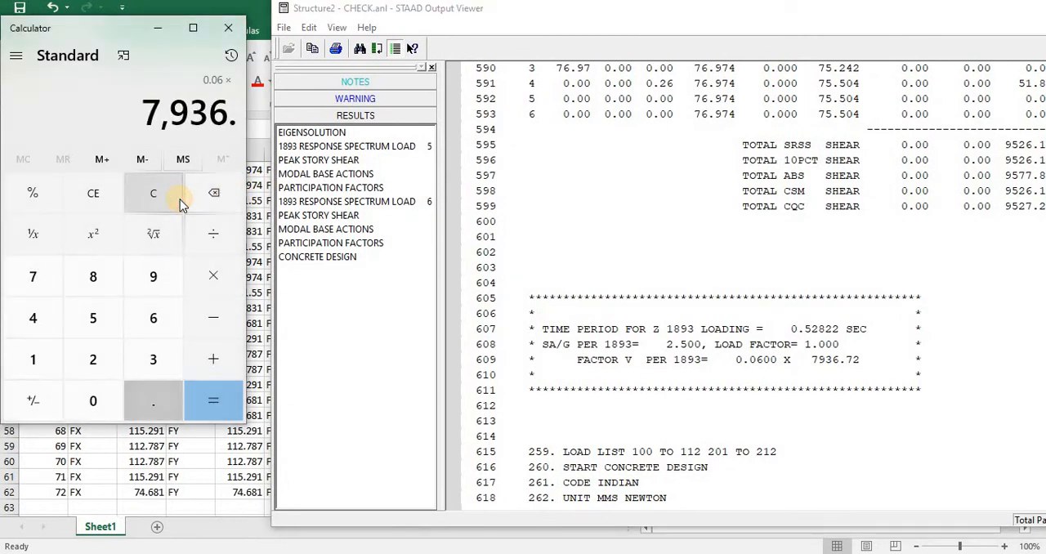
text(72)
key(Return)
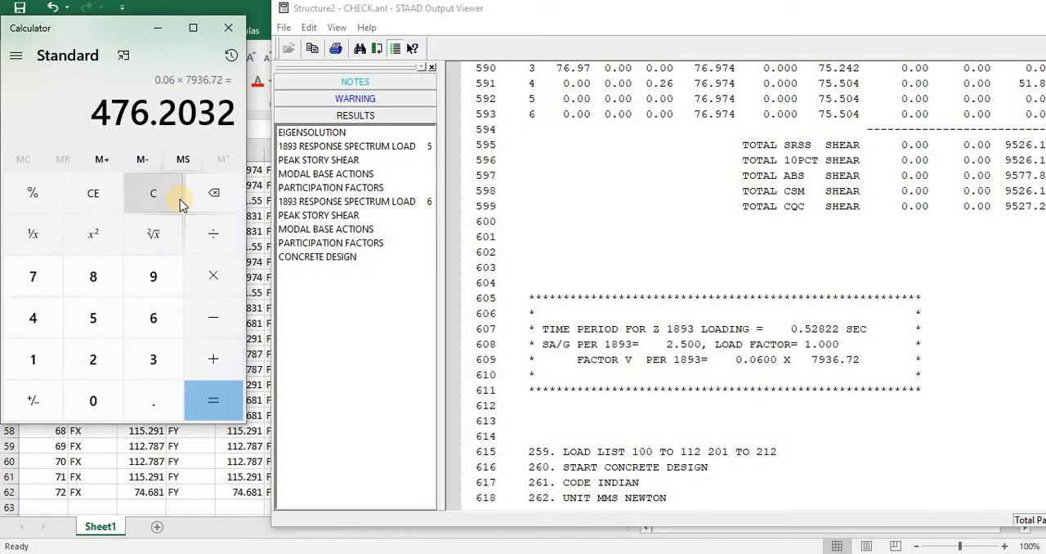
Step: Divide the product by the Z-direction total CQC shear of 9527.22 to calculate the Z scale factor
key(slash)
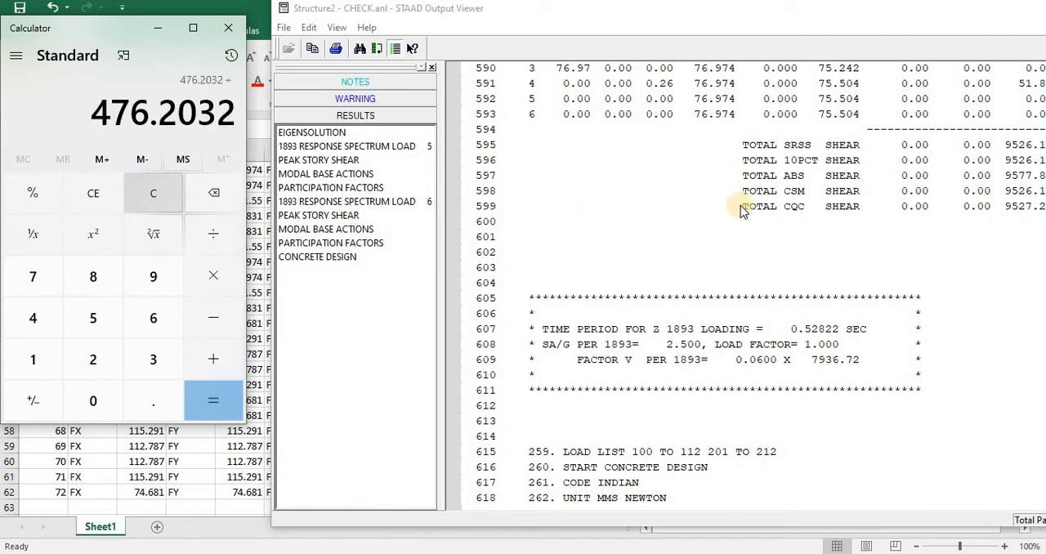
mouse_move(922, 22)
mouse_down()
mouse_move(896, 24)
mouse_move(924, 29)
mouse_up()
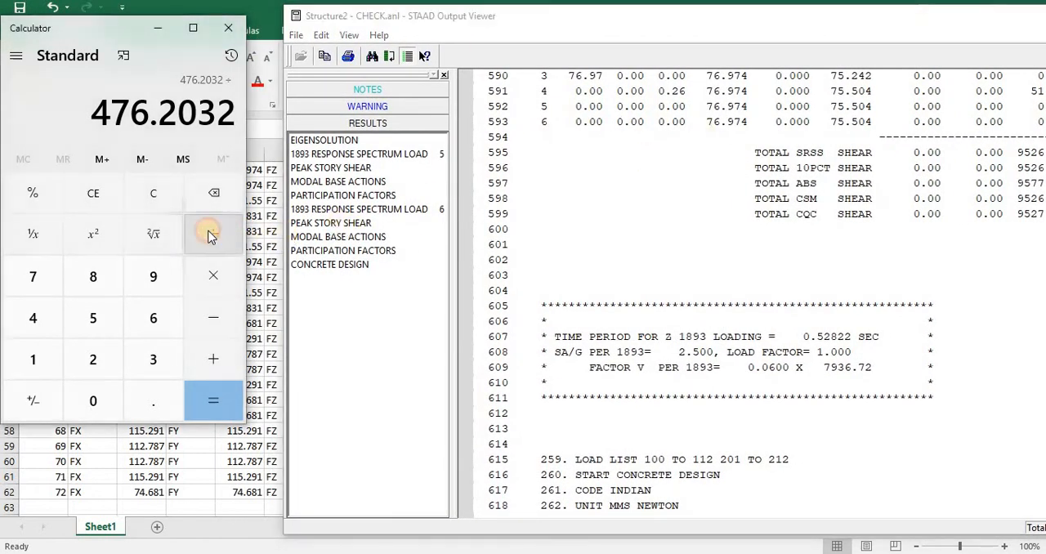
text(9527)
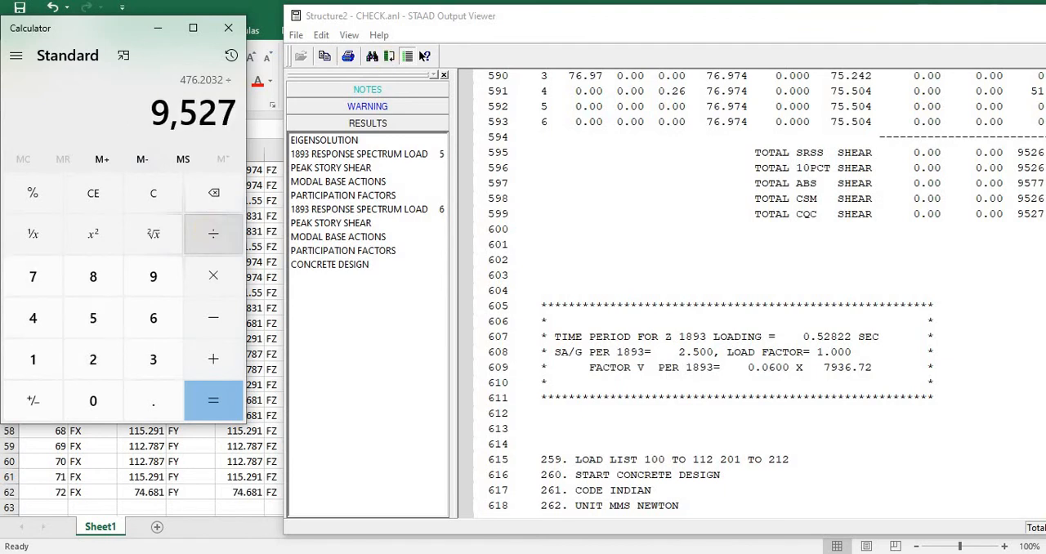
mouse_move(764, 25)
mouse_down()
mouse_move(723, 29)
mouse_move(756, 31)
mouse_up()
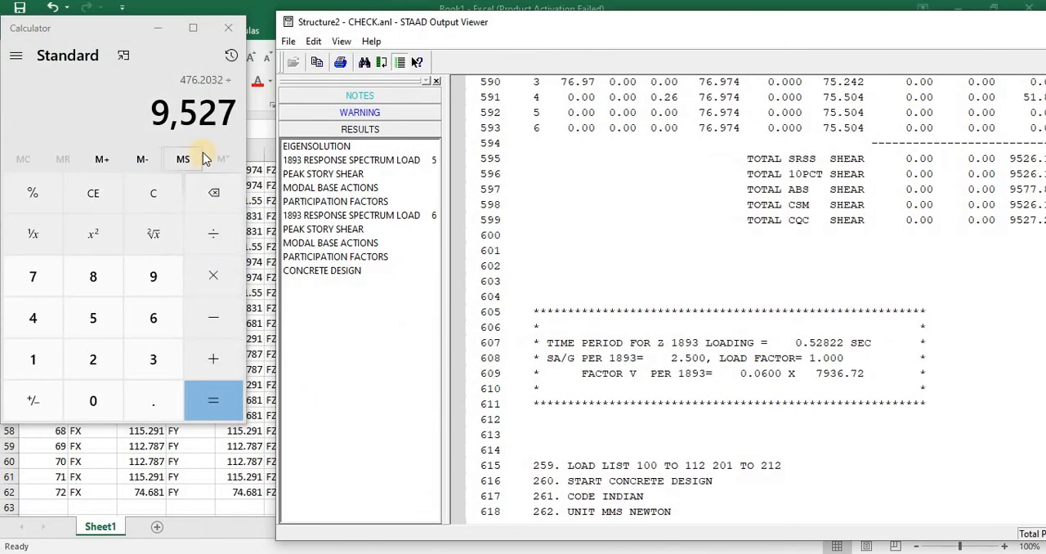
click(153, 396)
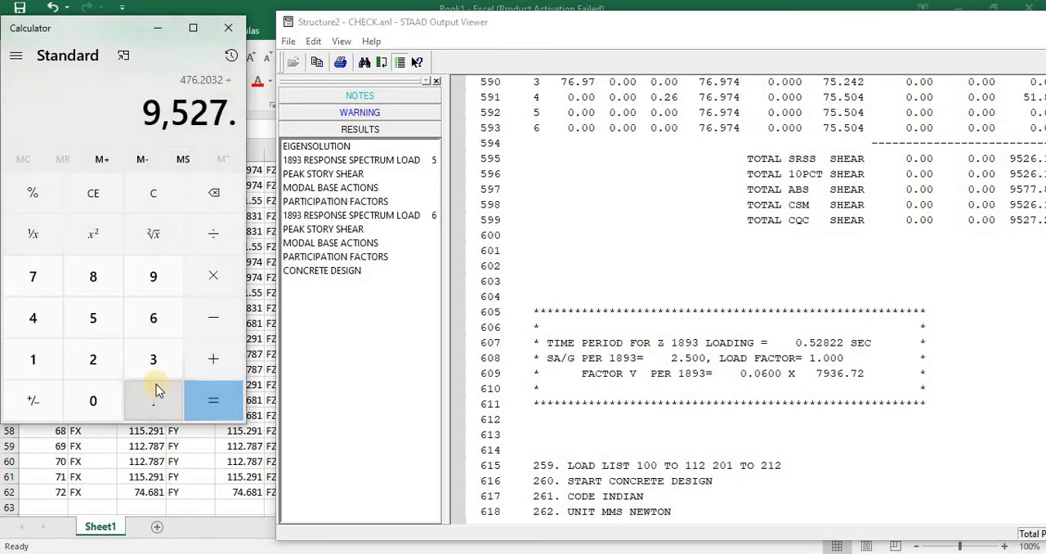
click(90, 365)
click(90, 365)
click(206, 390)
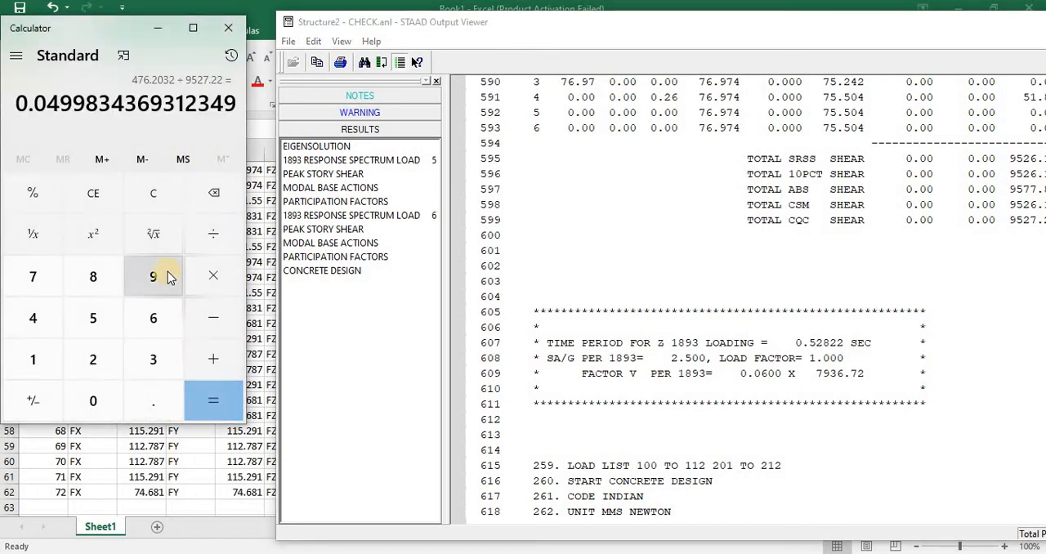
Step: Move the output viewer clear of the Book1 worksheet and enter 0.049 in N44 as the Z scale factor
drag(689, 25, 616, 358)
click(673, 214)
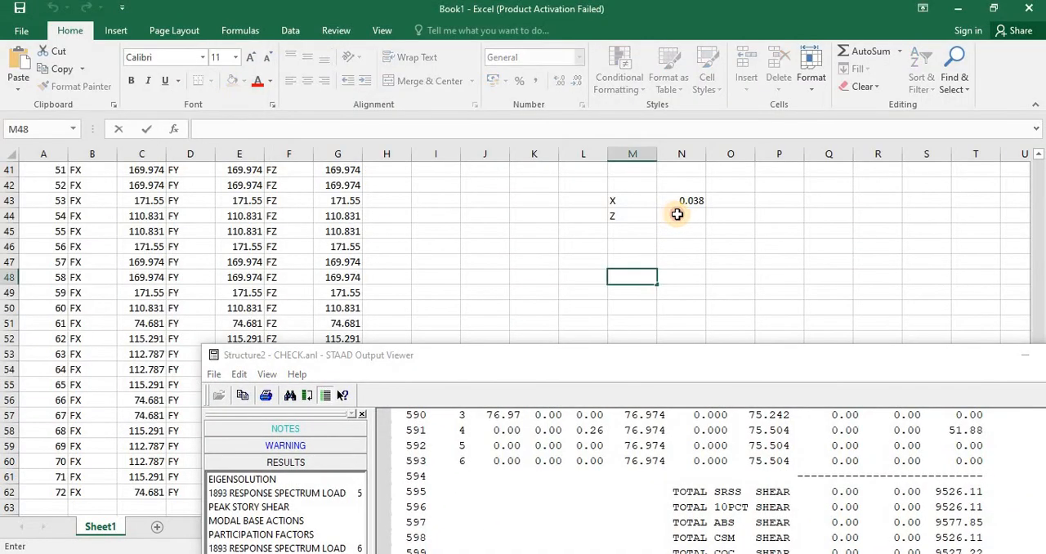
click(673, 214)
text(0.049)
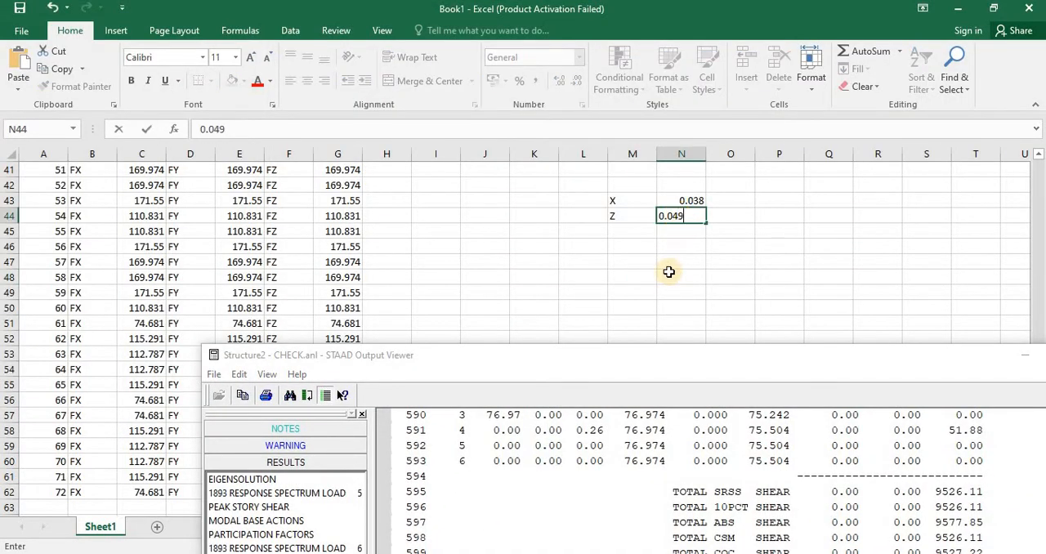
drag(679, 349, 380, 206)
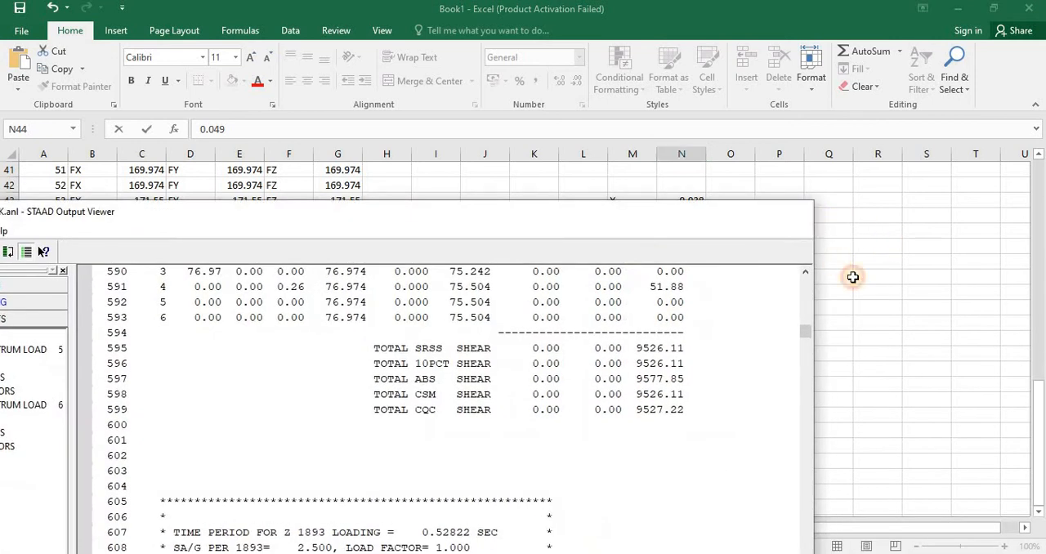
click(850, 276)
Step: Switch to the CHECK model in STAAD.Pro and show the loads of case 5: DYNAMIC-X in the load definitions
mouse_move(724, 529)
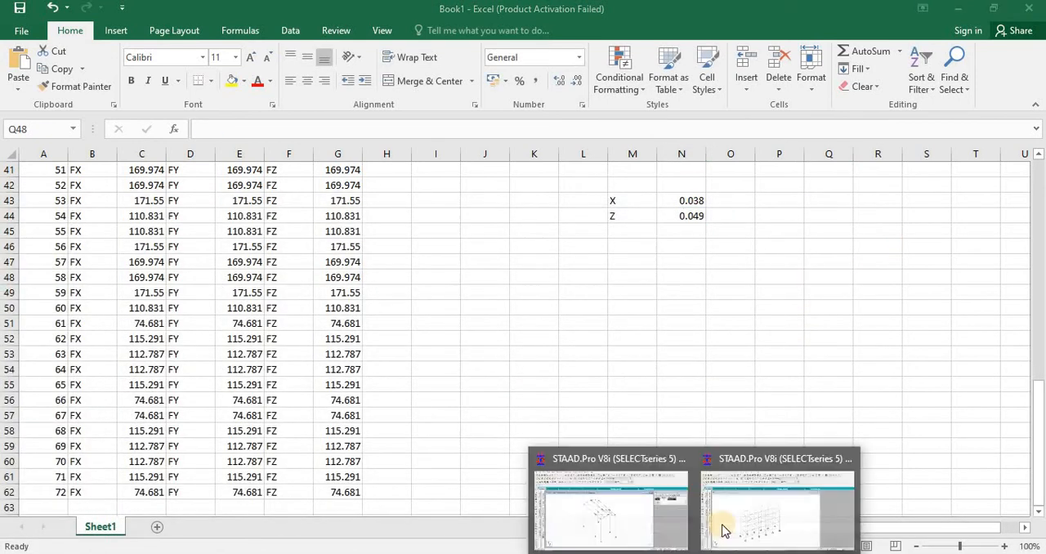
click(738, 509)
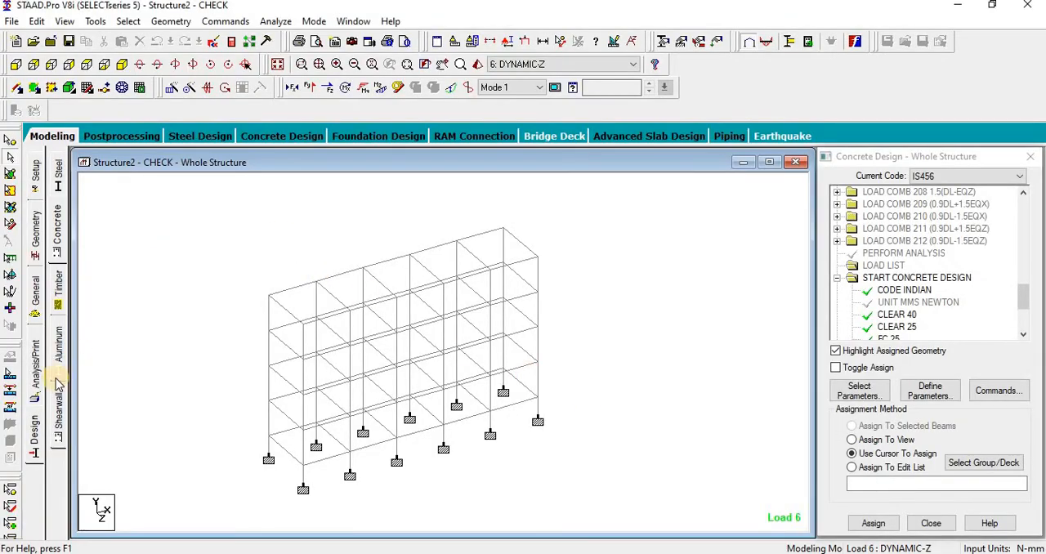
click(37, 306)
click(57, 368)
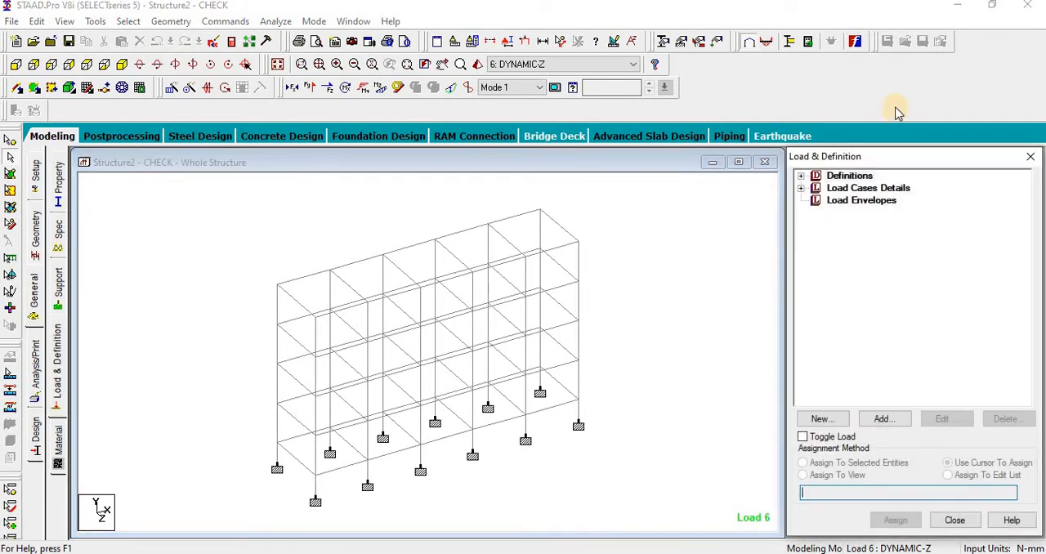
click(800, 188)
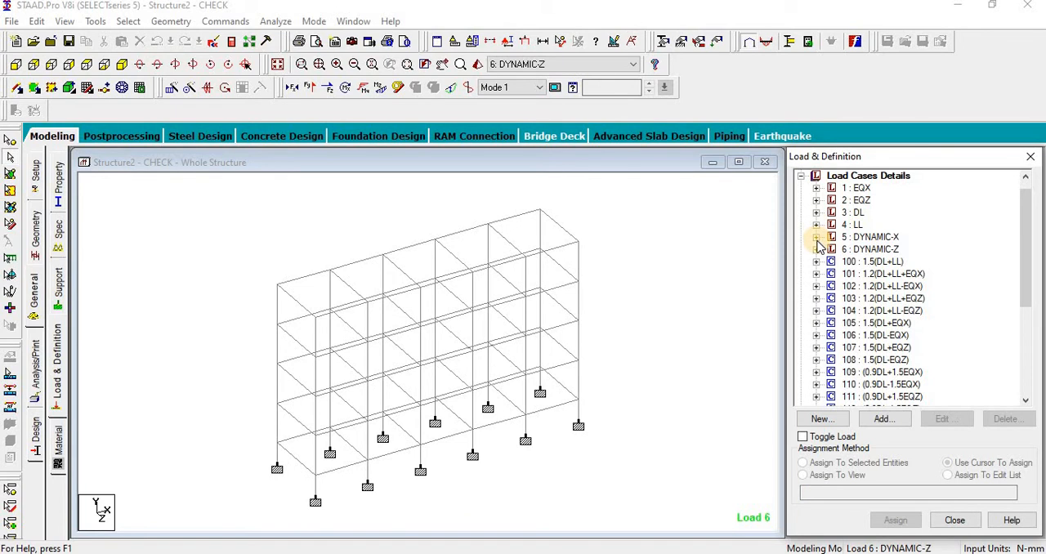
click(815, 237)
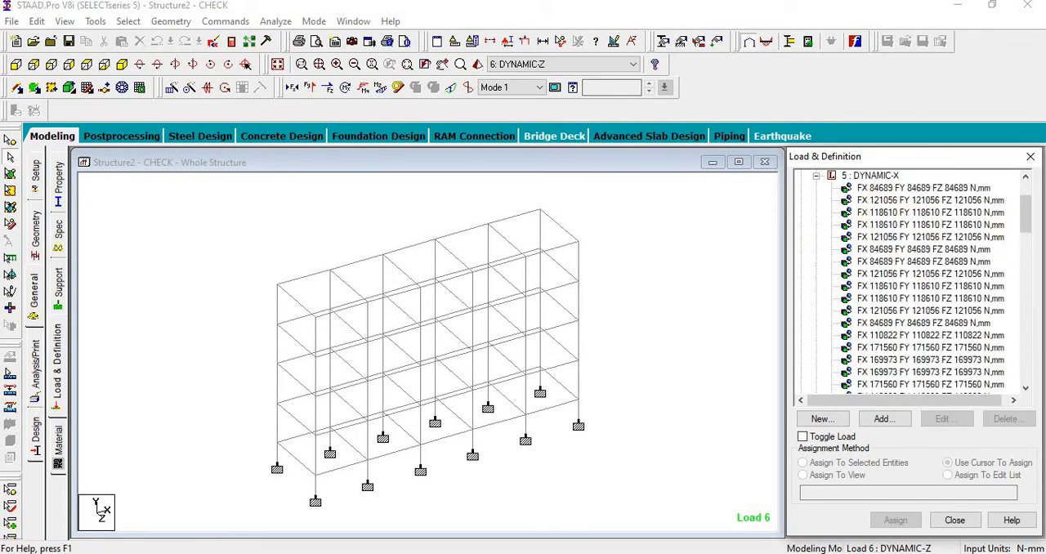
Step: Set the input units to kilonewton and meter, agreeing to delete the existing result files
click(453, 45)
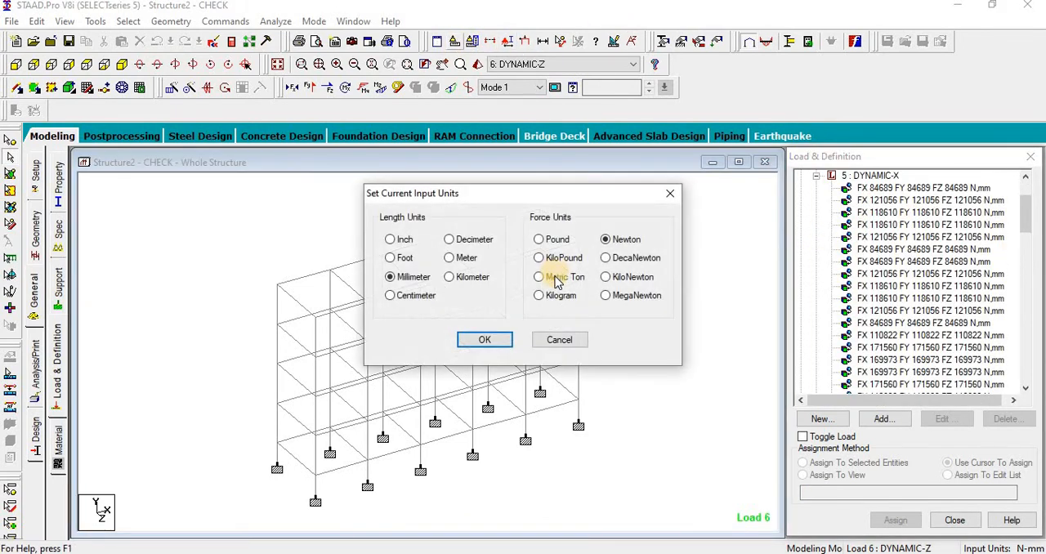
click(490, 340)
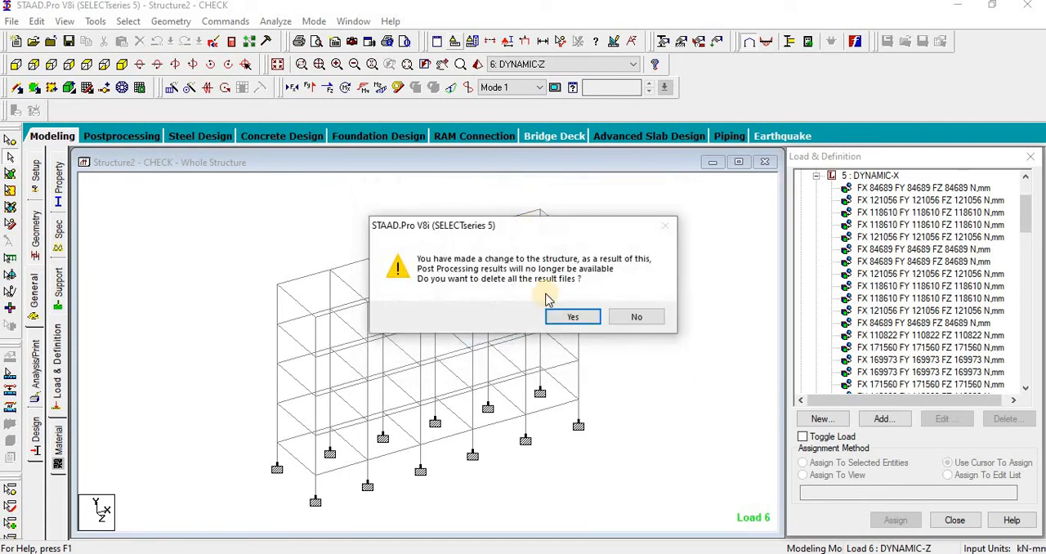
click(572, 317)
click(453, 41)
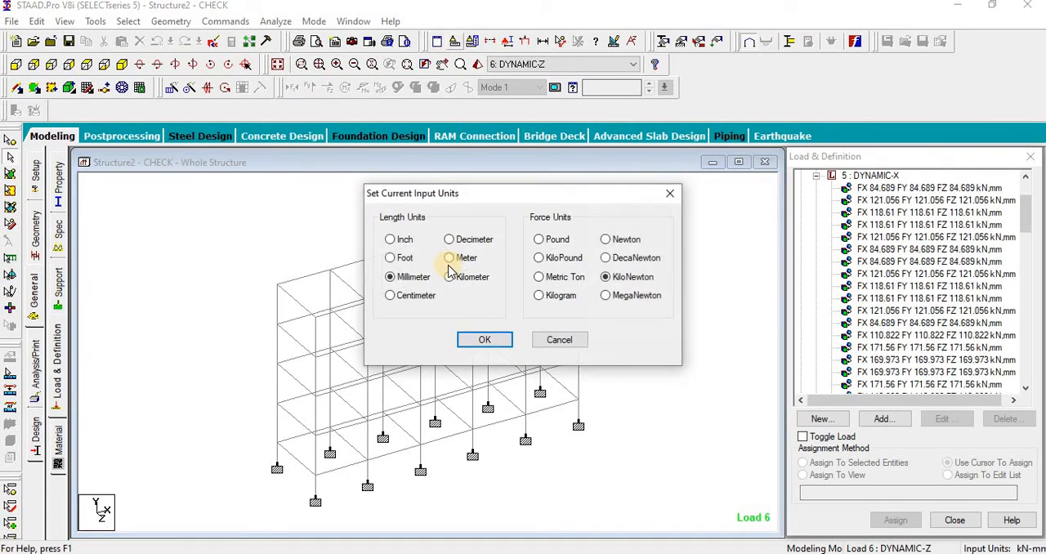
click(449, 257)
click(484, 340)
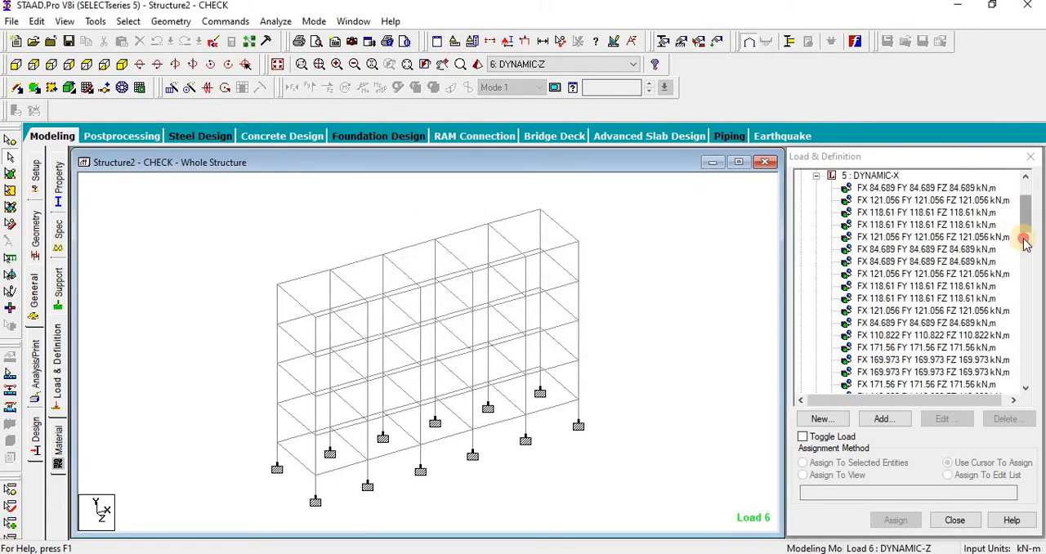
Step: Set the X direction factor of the DYNAMIC-X response spectrum to 0.038, the value recorded in Book1
drag(1021, 235, 1022, 320)
click(866, 296)
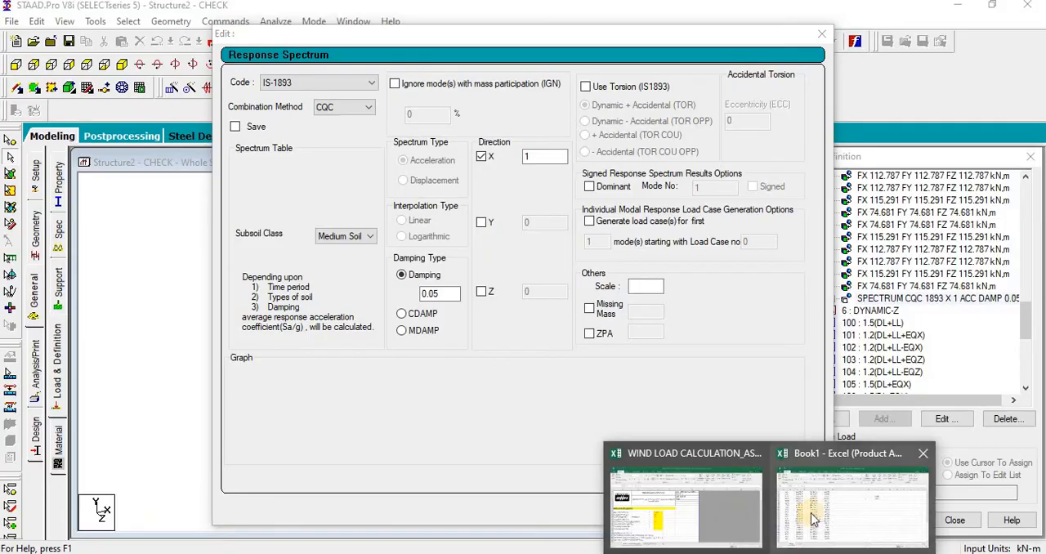
click(809, 510)
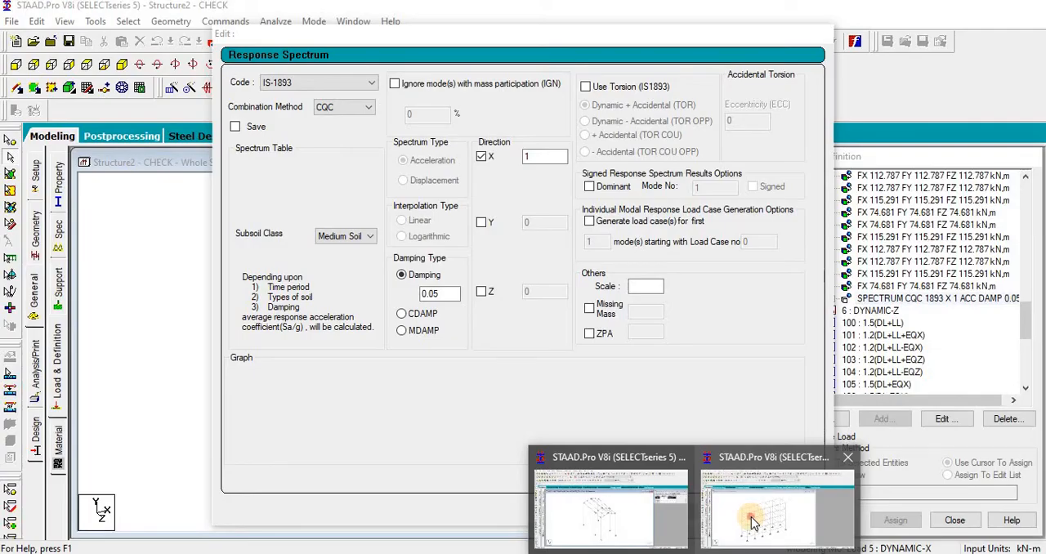
click(747, 455)
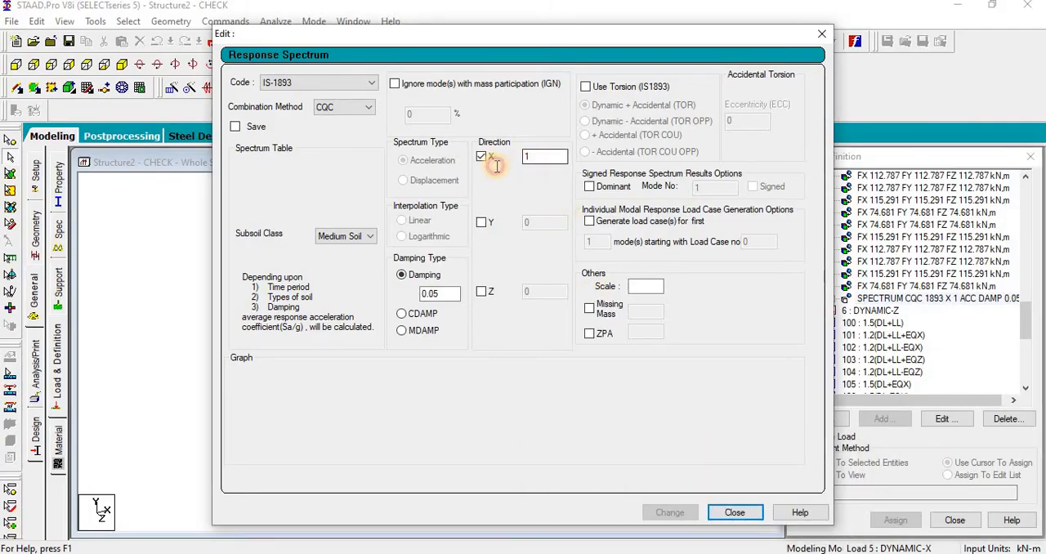
text(0.038)
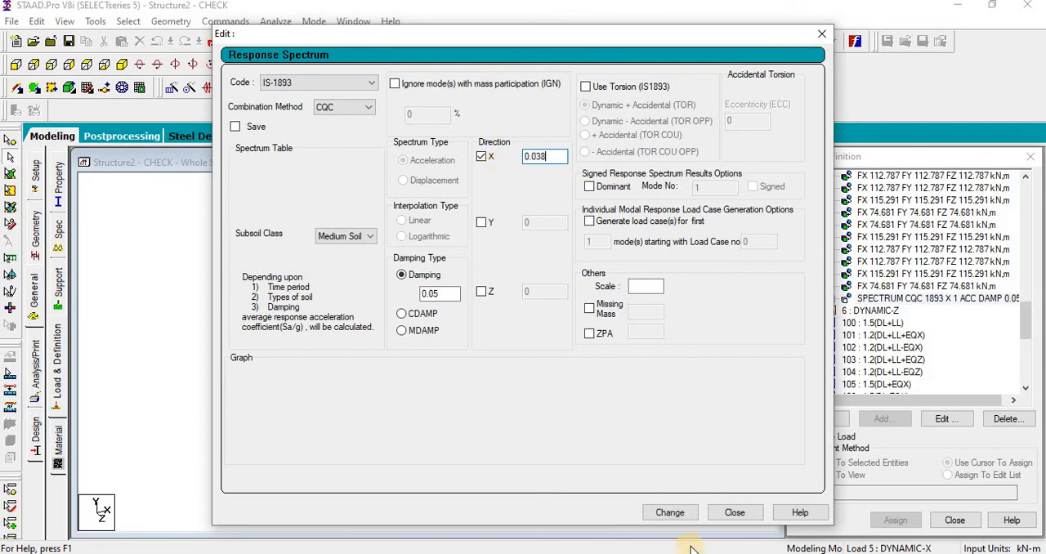
click(671, 513)
click(732, 511)
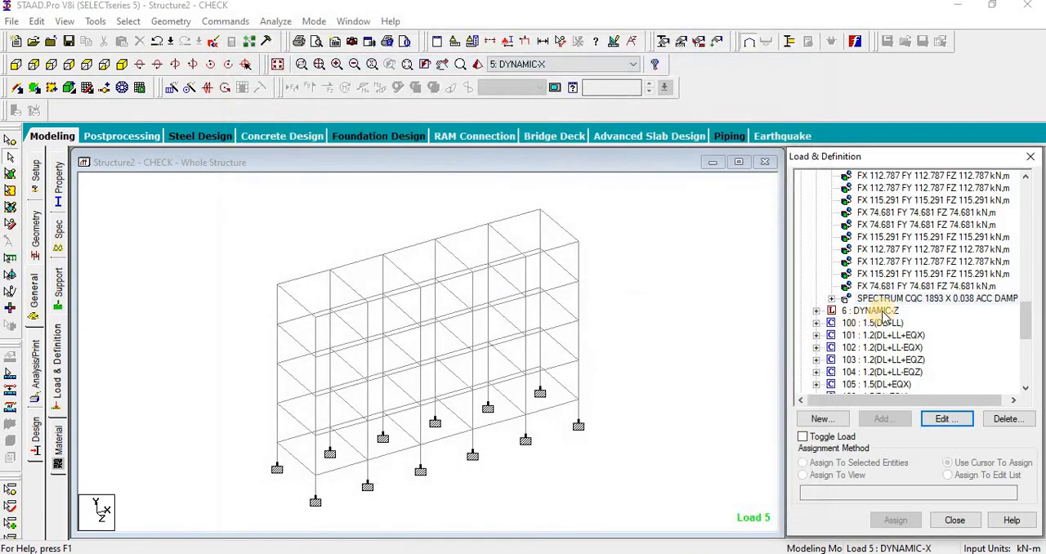
Step: Set the Z direction factor of the response spectrum in load case 6: DYNAMIC-Z to 0.0499, consulting the Calculator result
click(816, 311)
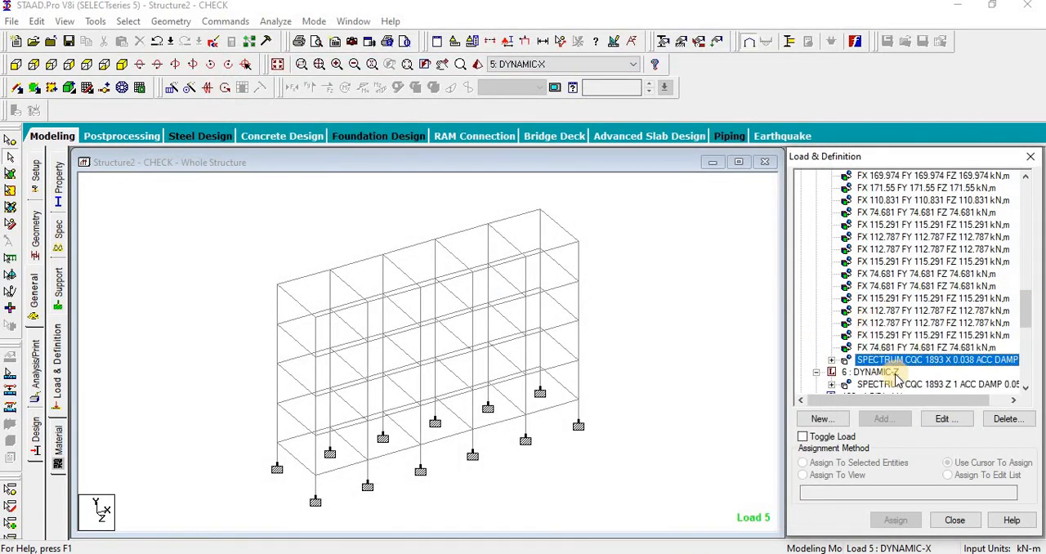
click(901, 384)
click(944, 418)
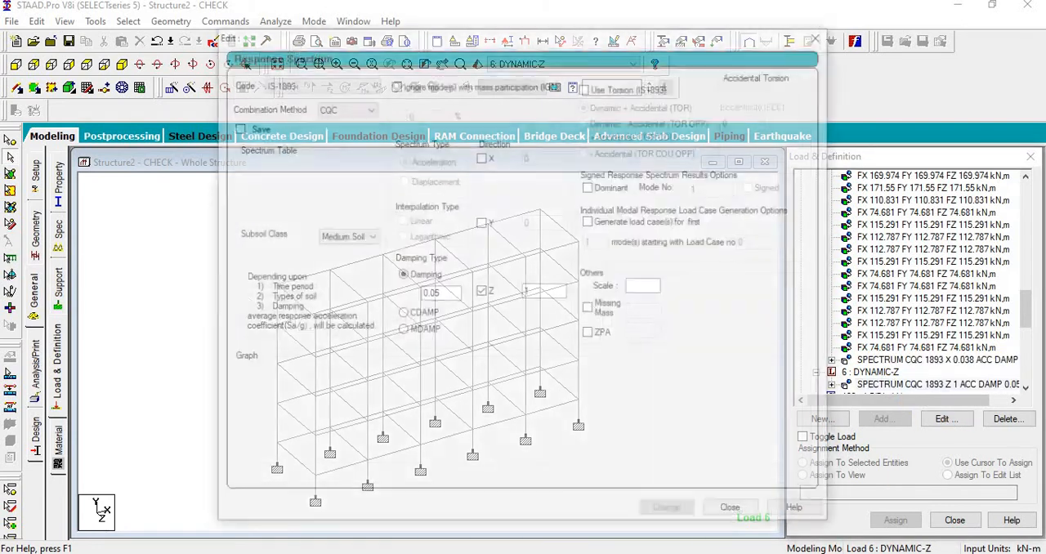
click(770, 553)
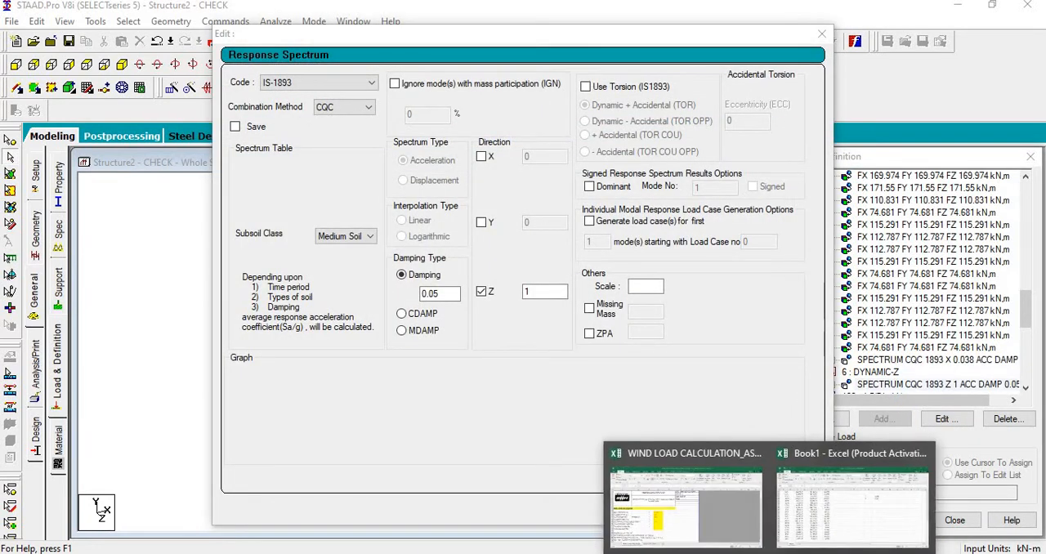
click(795, 553)
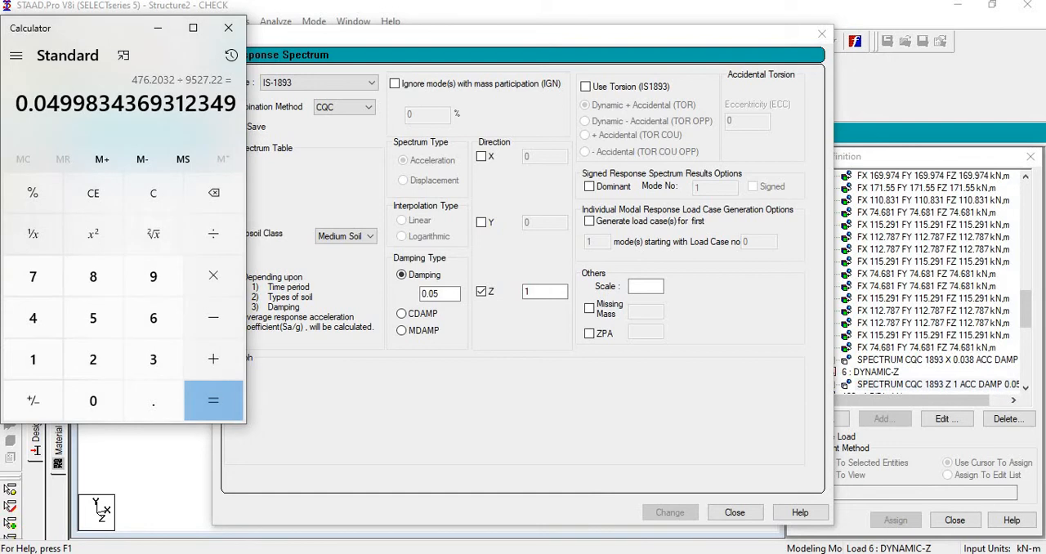
click(575, 305)
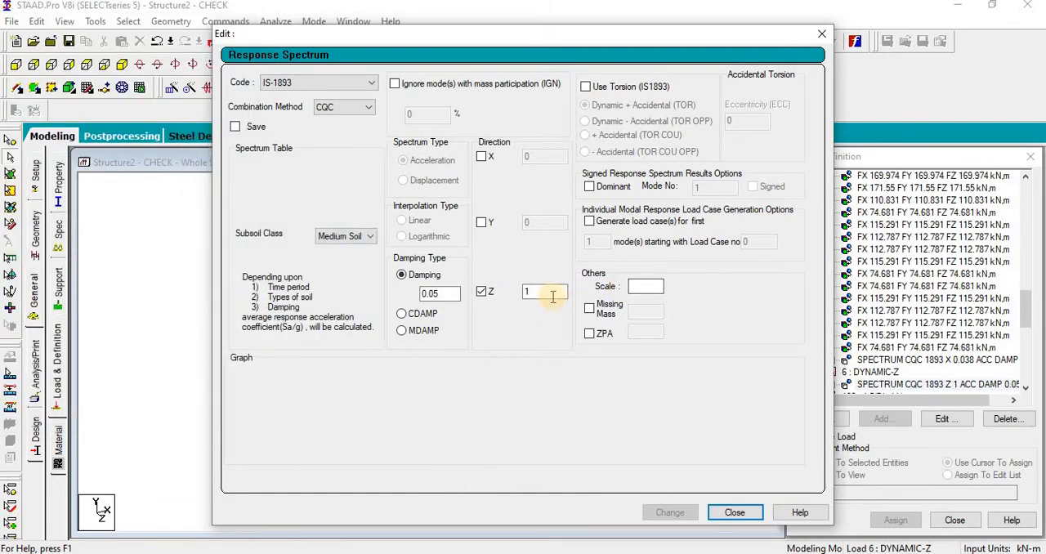
double_click(552, 297)
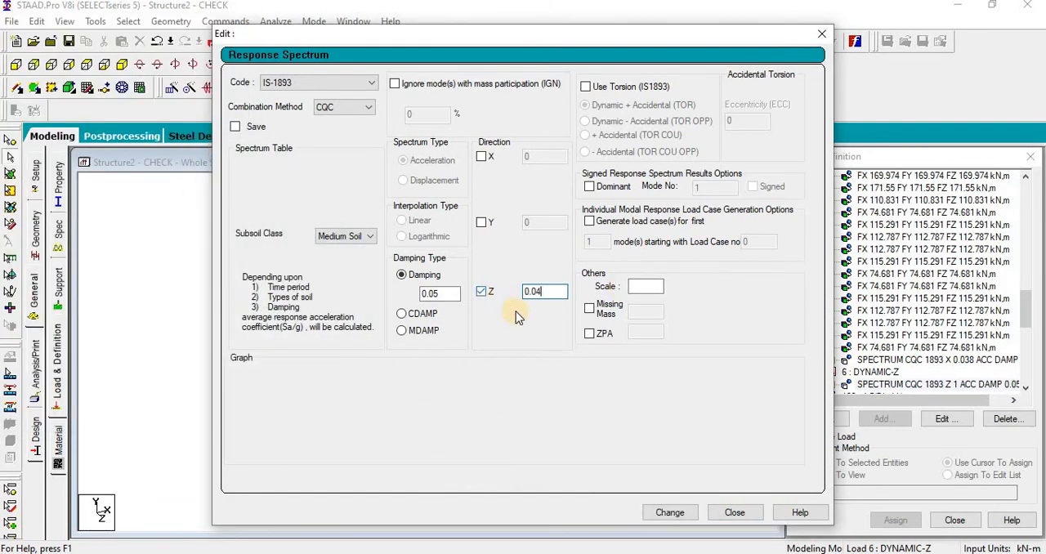
click(668, 511)
click(734, 511)
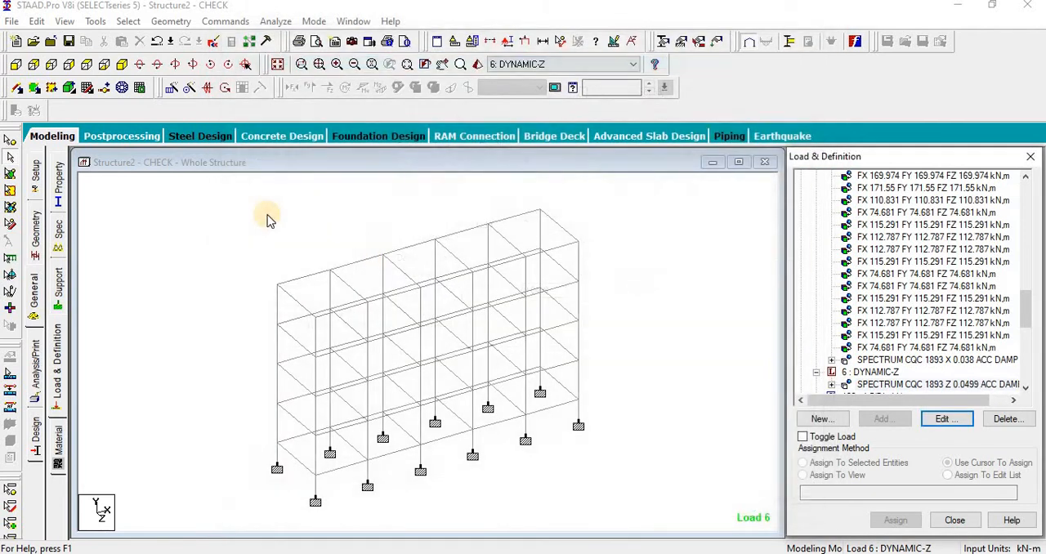
Step: Save the modified structure, run the analysis and open its output file in a maximized window
click(275, 22)
click(281, 41)
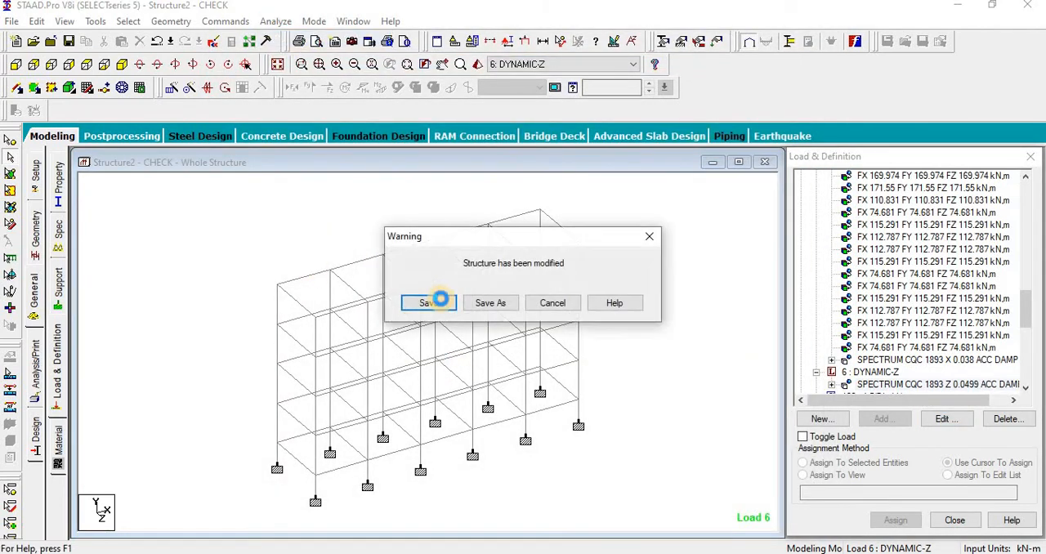
click(432, 302)
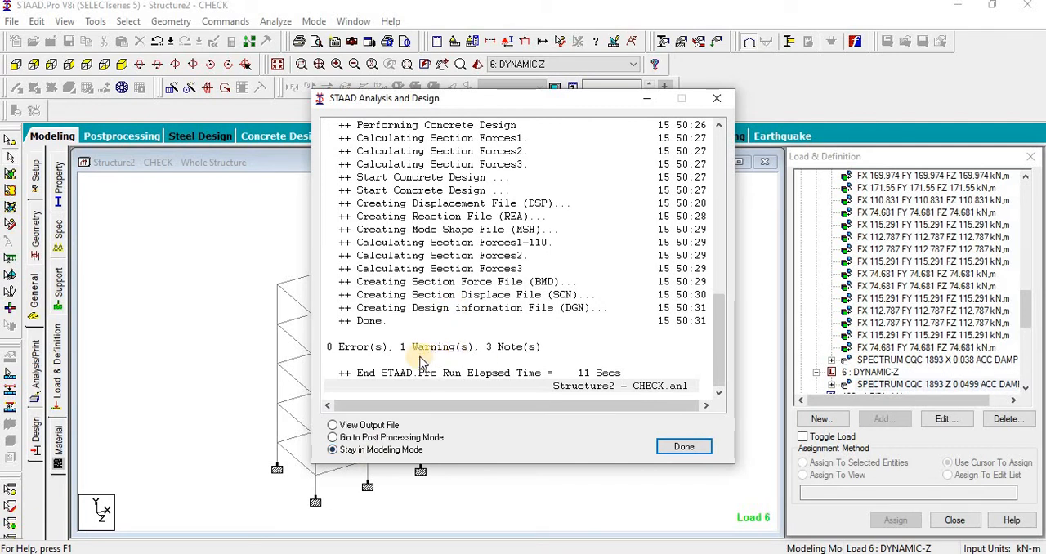
click(368, 427)
click(683, 446)
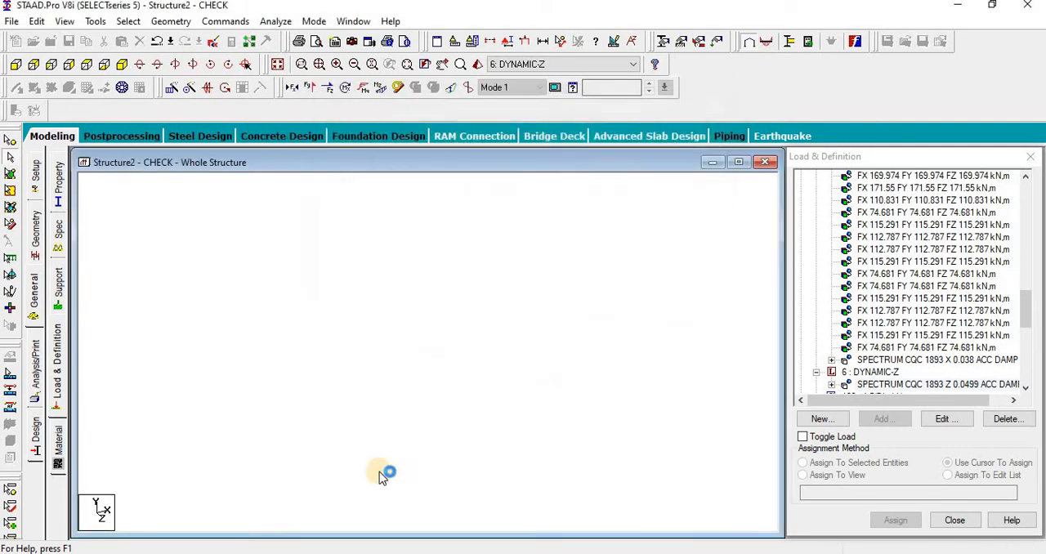
drag(203, 222, 482, 58)
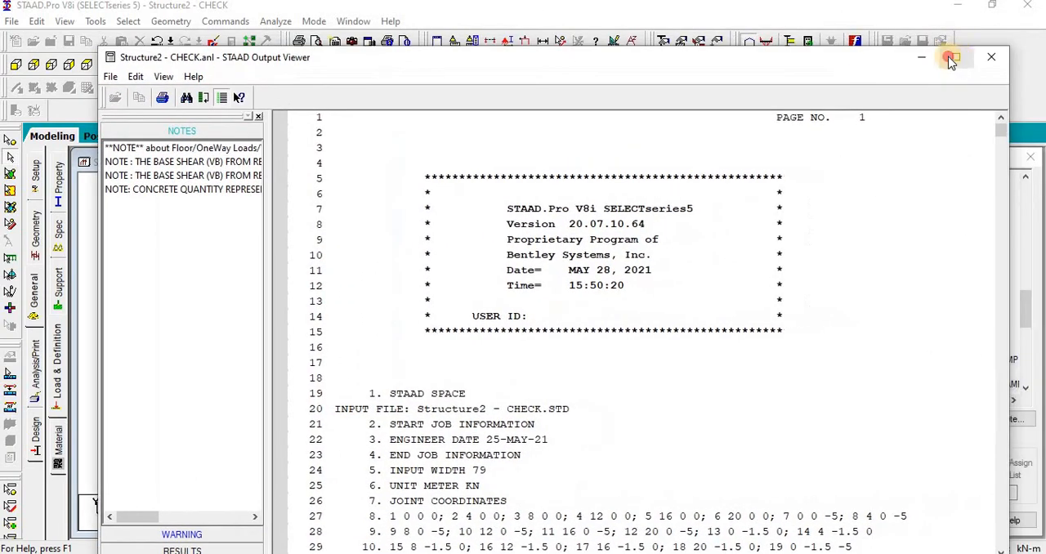
double_click(944, 53)
Step: Check both base shear multiplying factor notes and the mass participation factors of response spectrum load 5, then close the output file
click(123, 109)
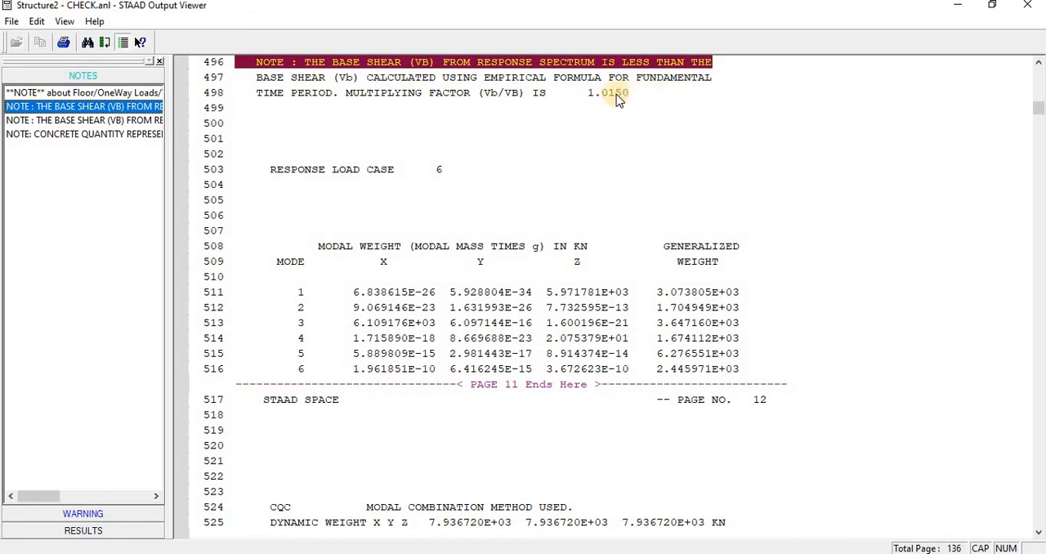
click(134, 120)
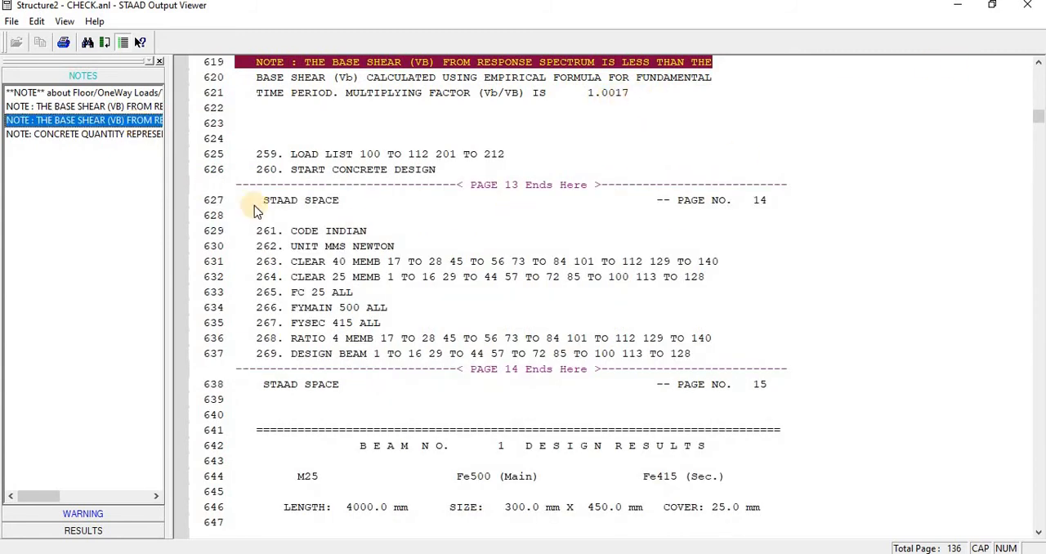
click(141, 537)
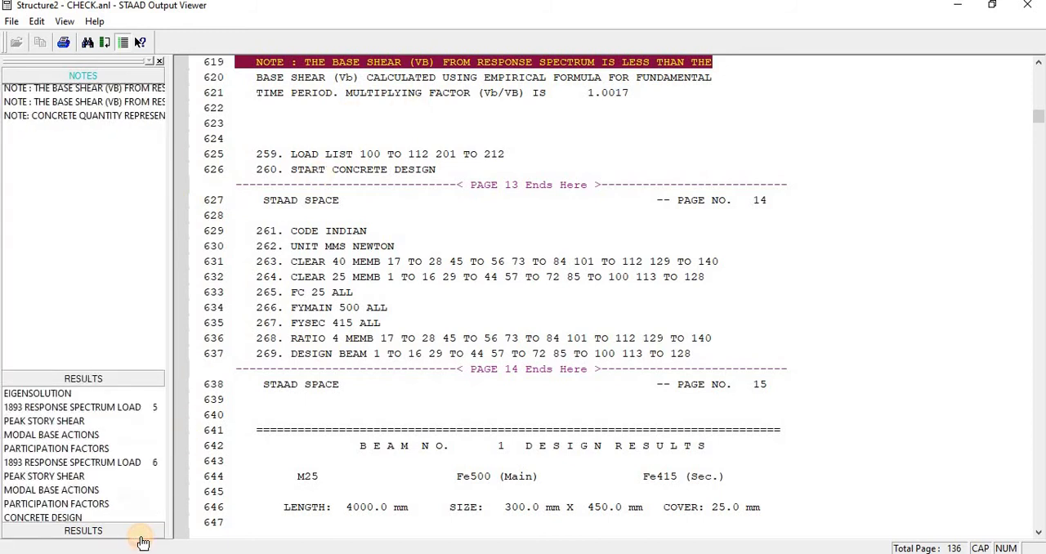
click(64, 182)
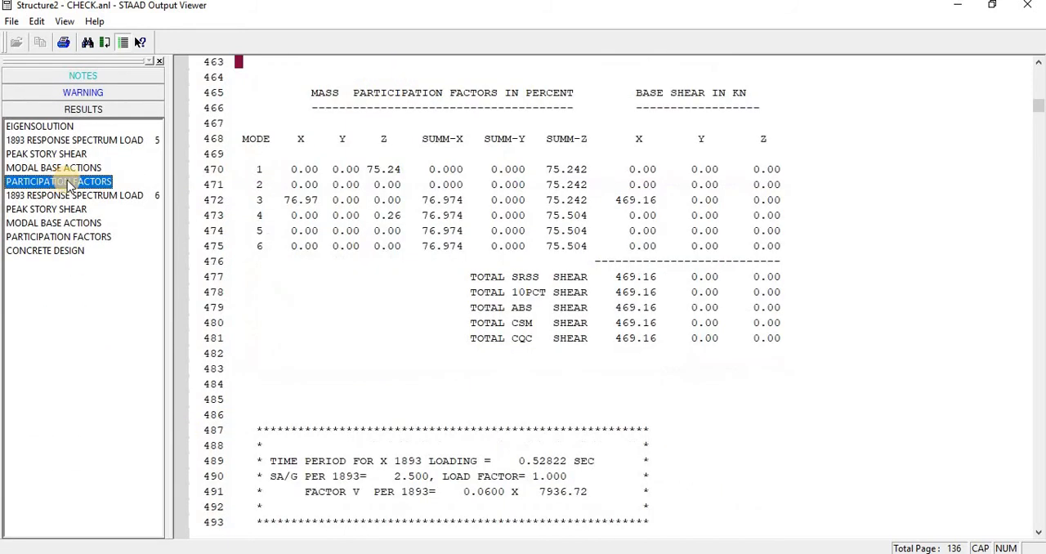
click(273, 294)
scroll(341, 347, up, 5)
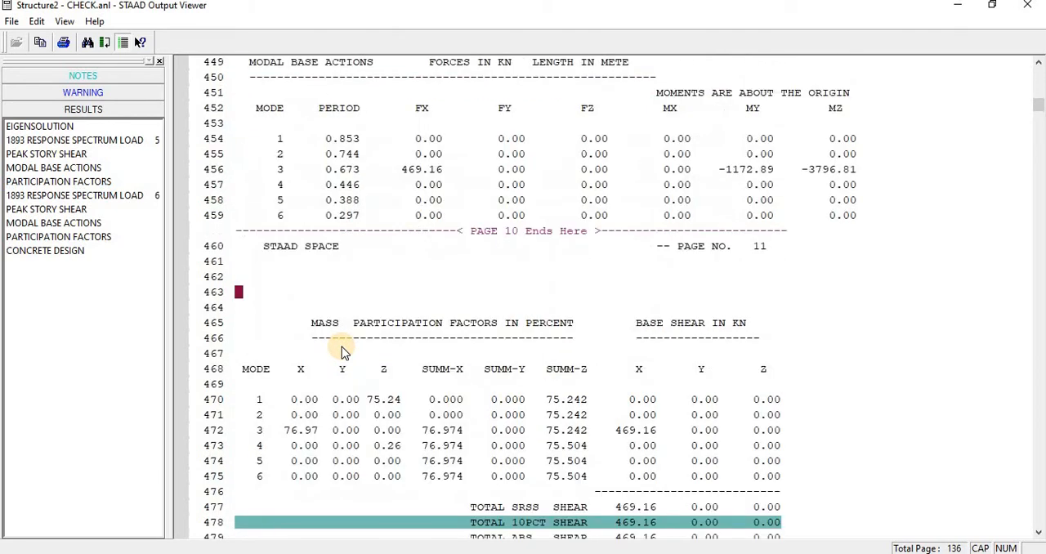
scroll(341, 346, down, 10)
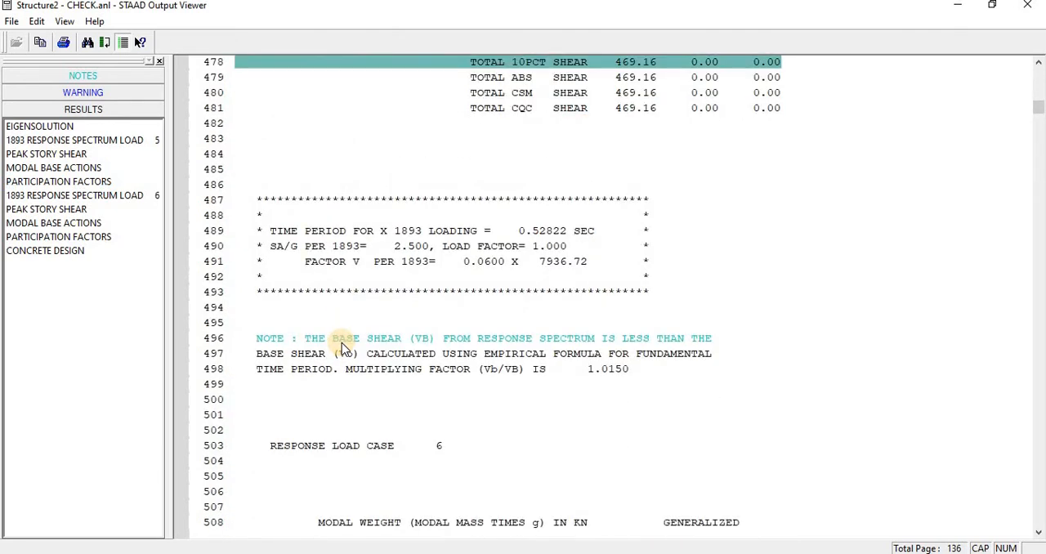
scroll(342, 347, down, 4)
scroll(342, 347, up, 10)
scroll(341, 346, up, 1)
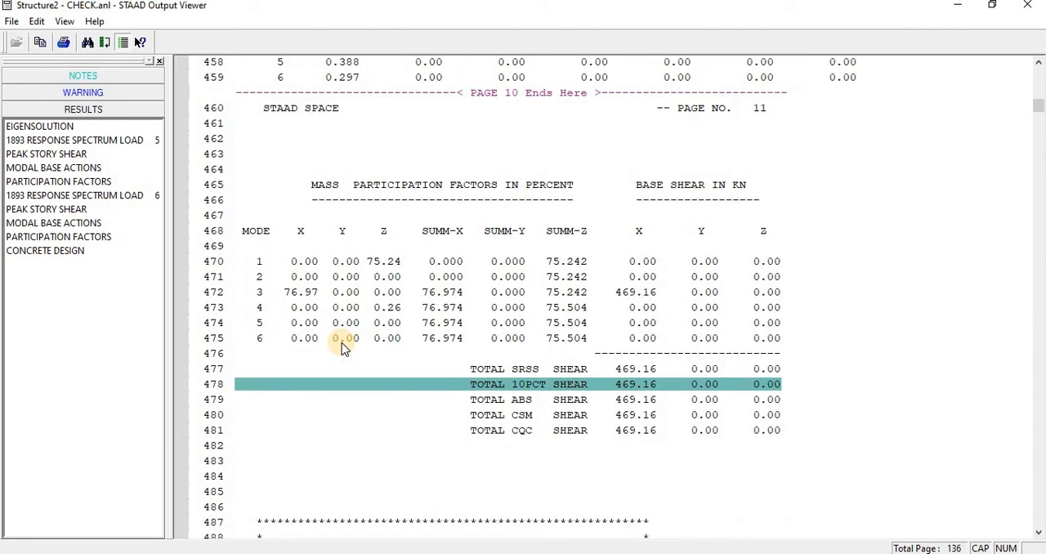
click(542, 343)
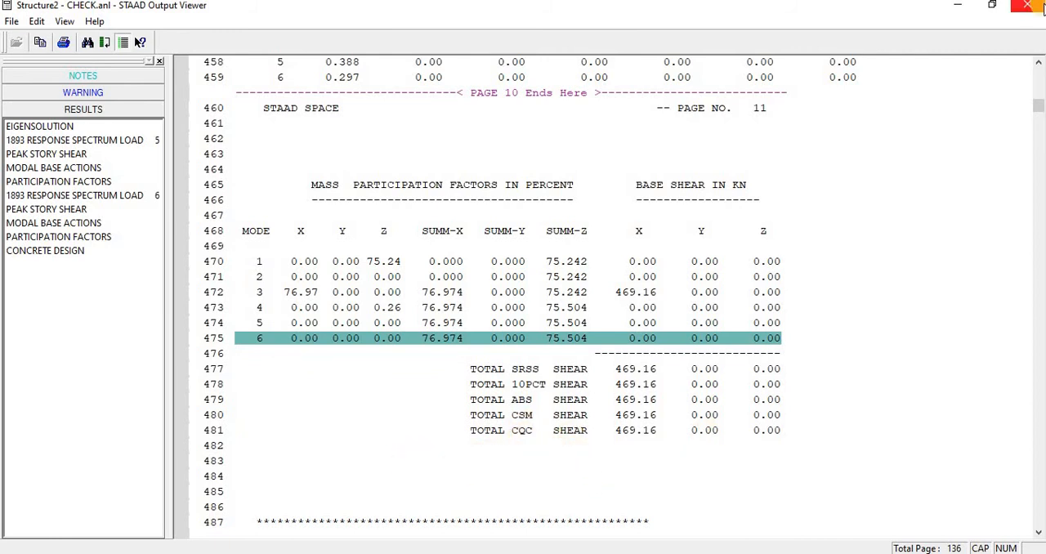
click(1036, 6)
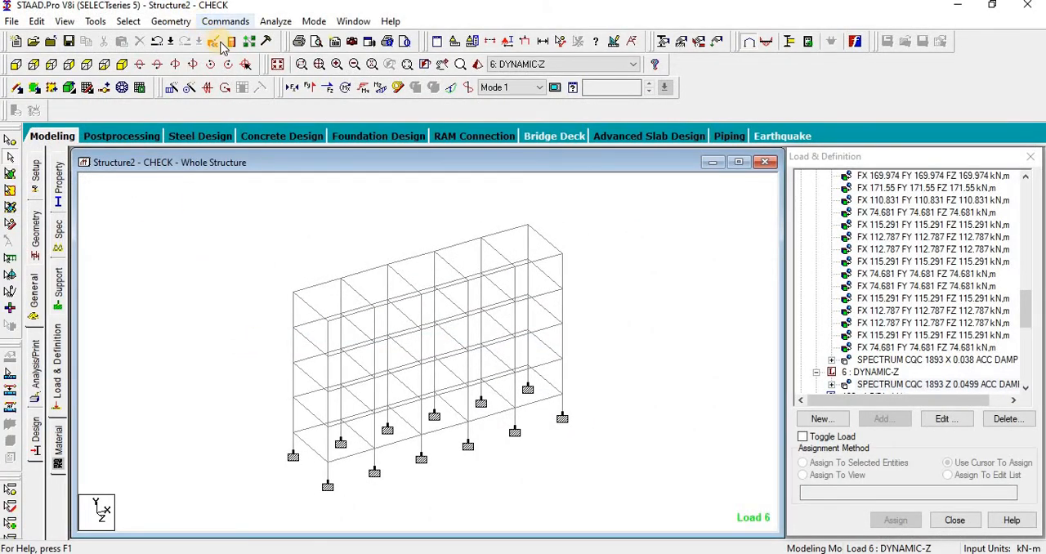
click(36, 311)
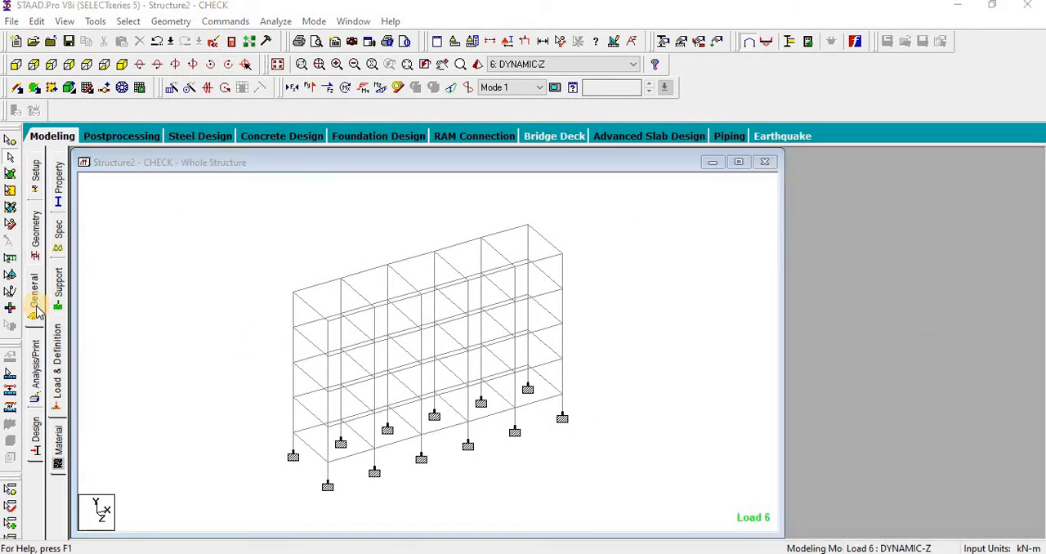
click(37, 367)
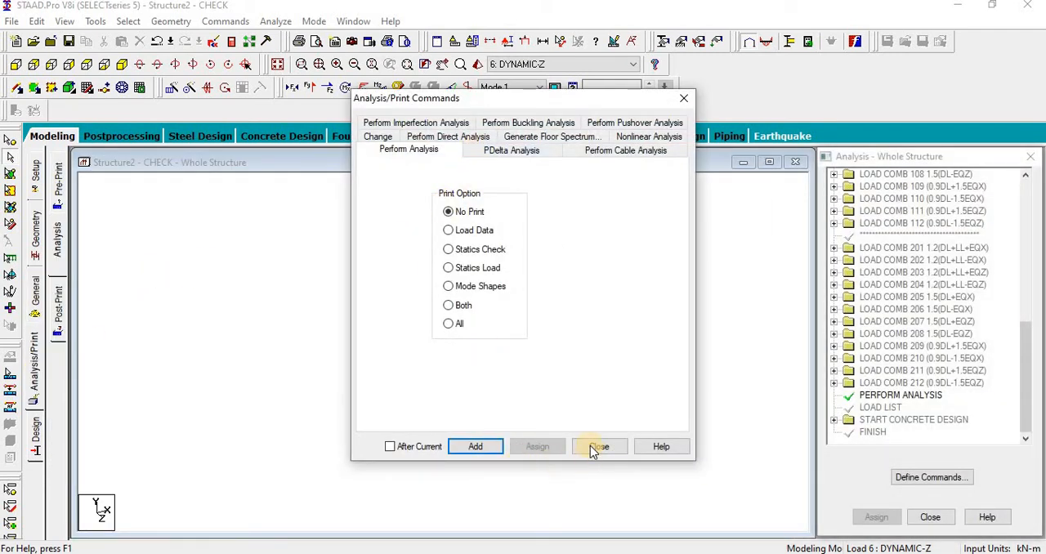
click(594, 452)
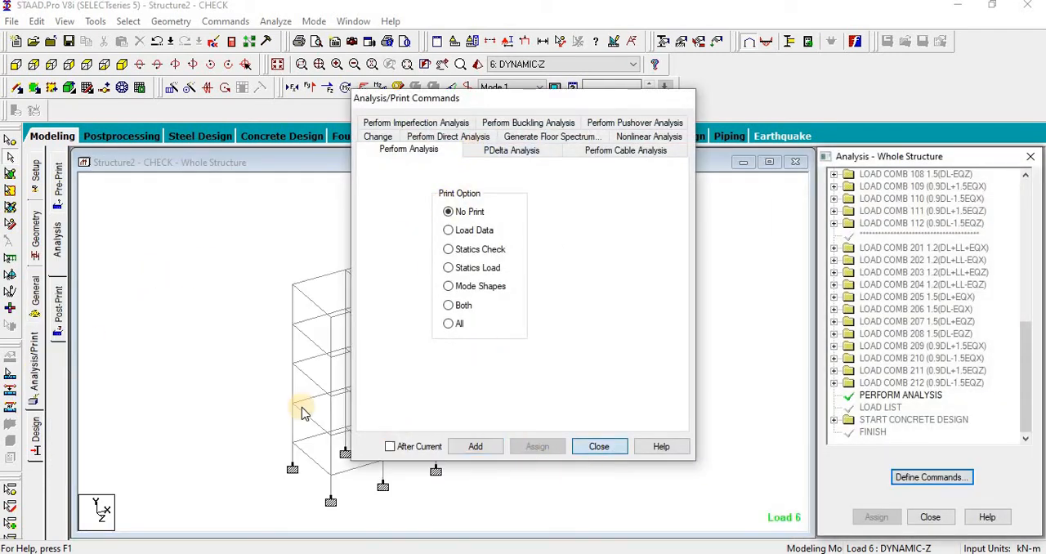
click(59, 308)
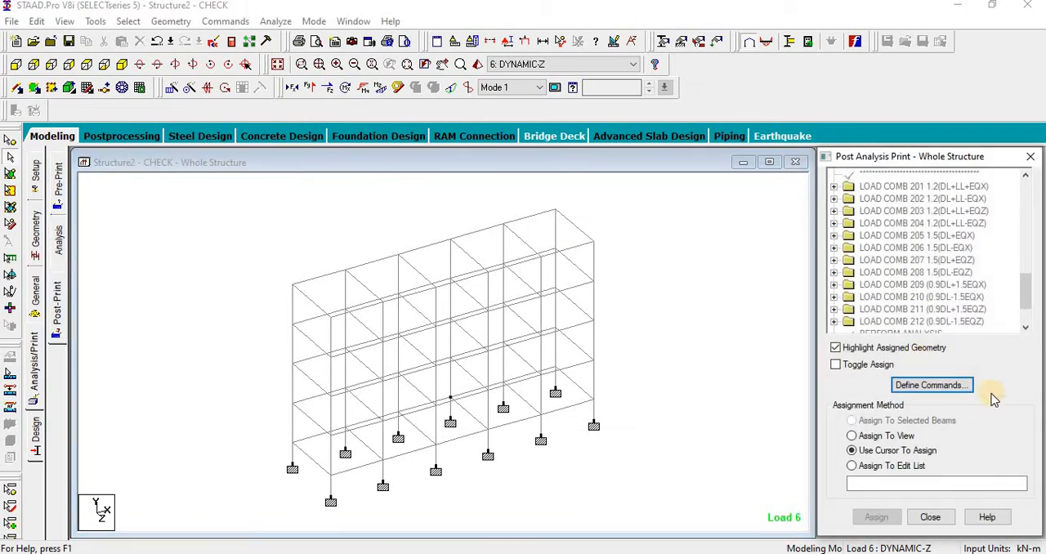
click(931, 385)
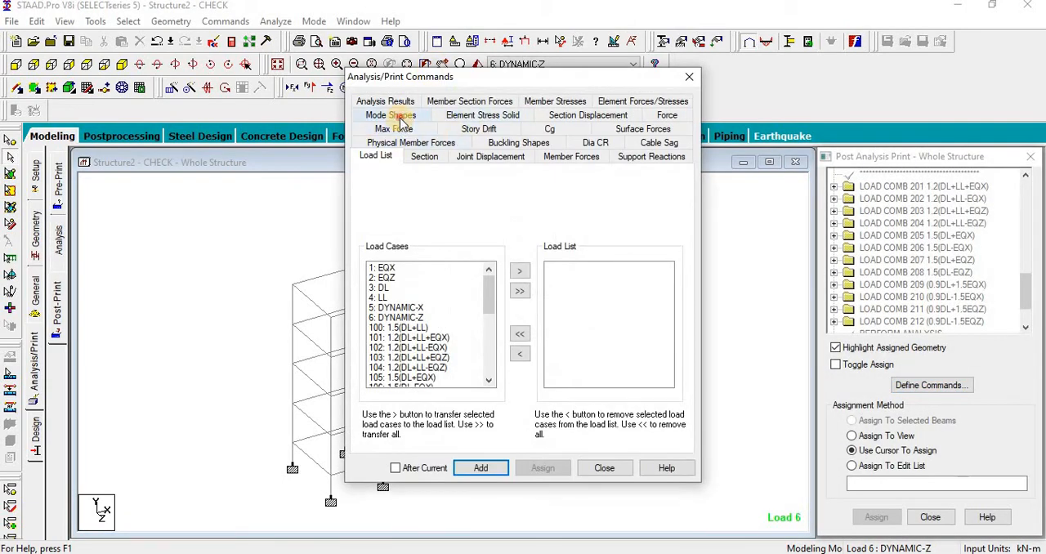
click(395, 116)
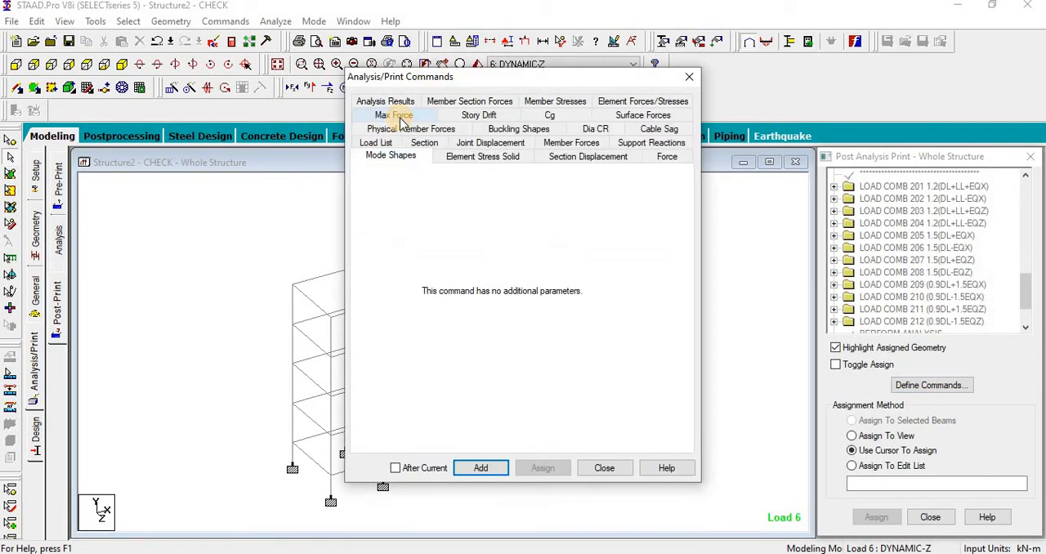
click(605, 468)
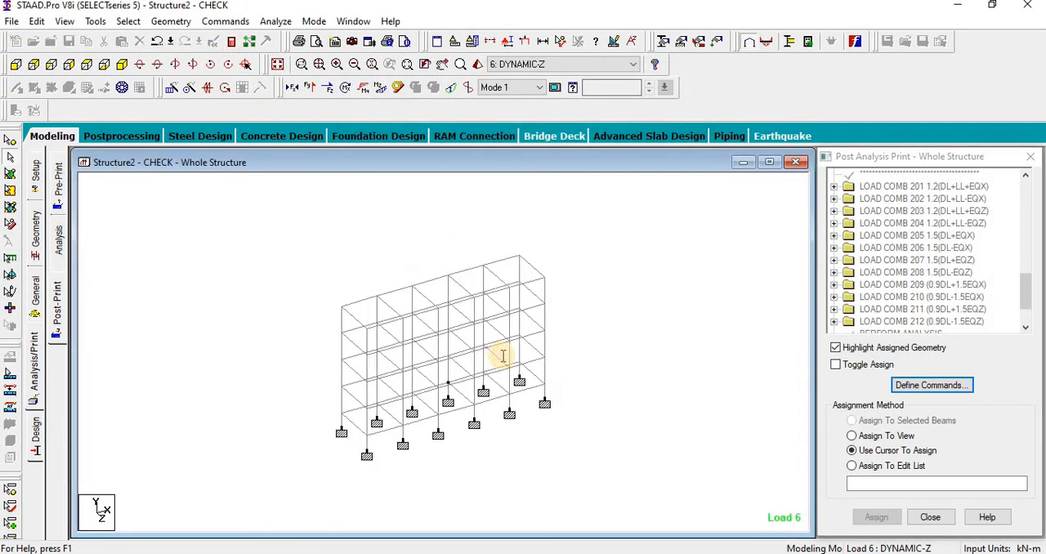
Step: Insert the command CUTOFF MODE 100 below the line 13 TO 24 FIXED in the STAAD Editor and close the editor
scroll(501, 356, down, 20)
scroll(497, 357, up, 5)
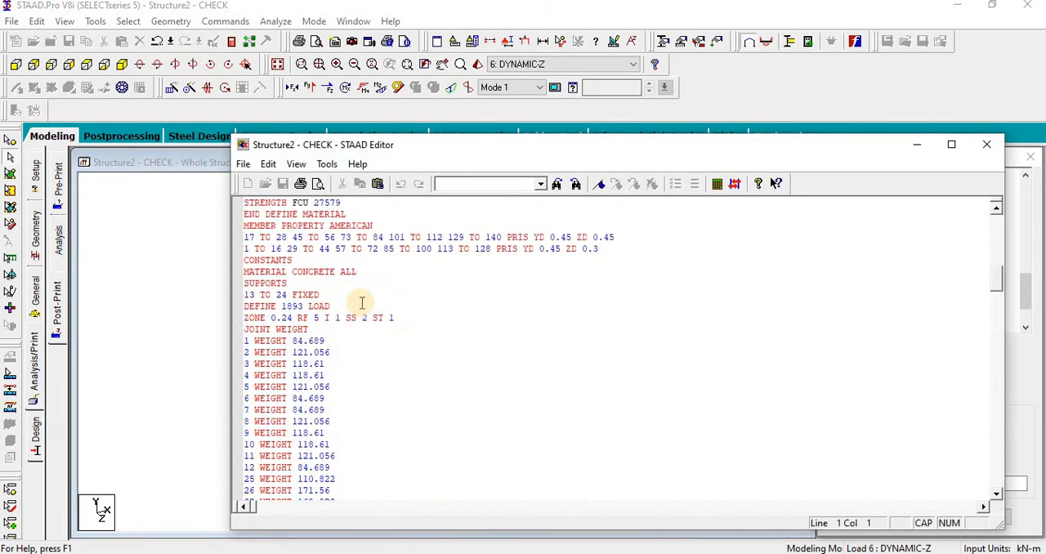
click(320, 295)
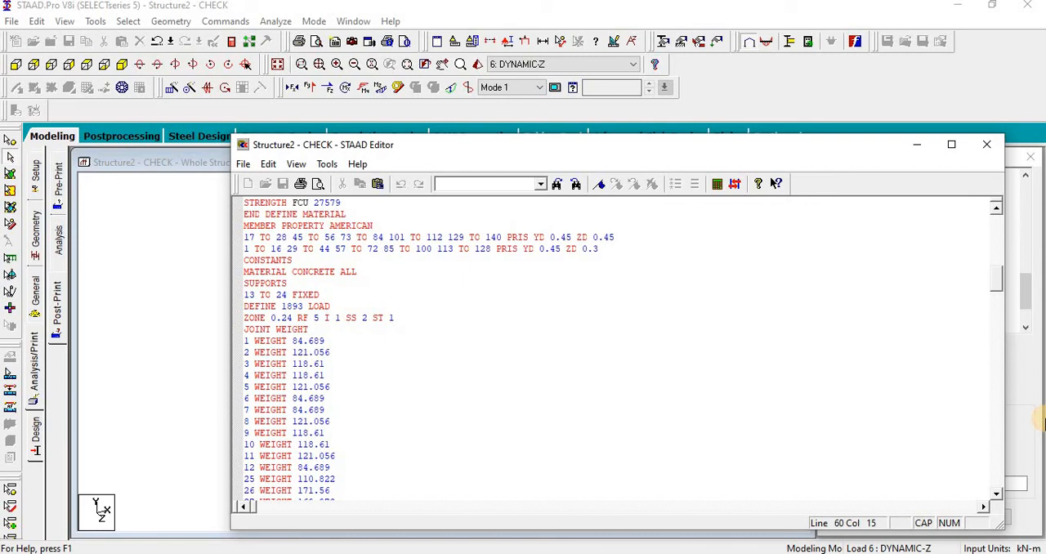
key(Return)
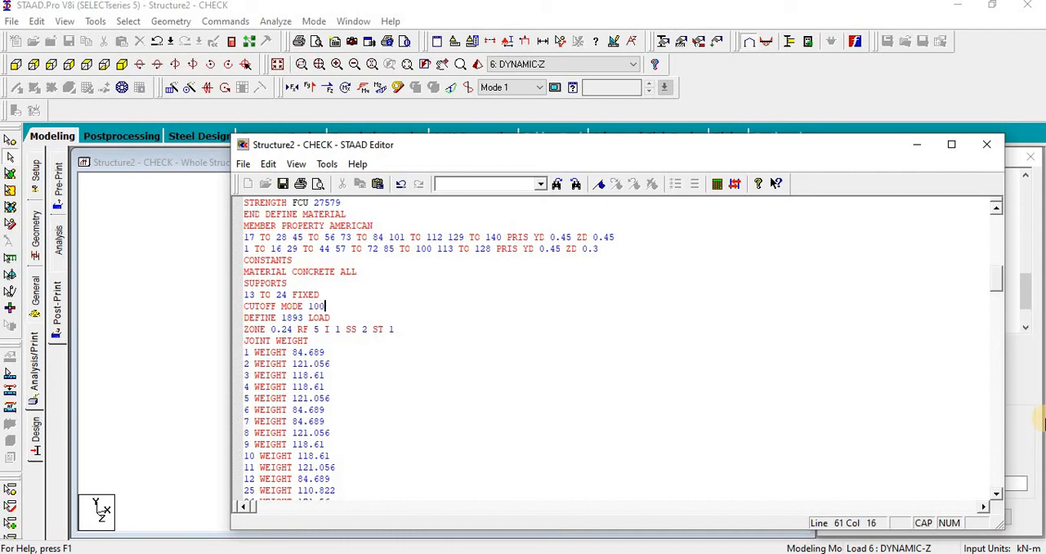
click(986, 144)
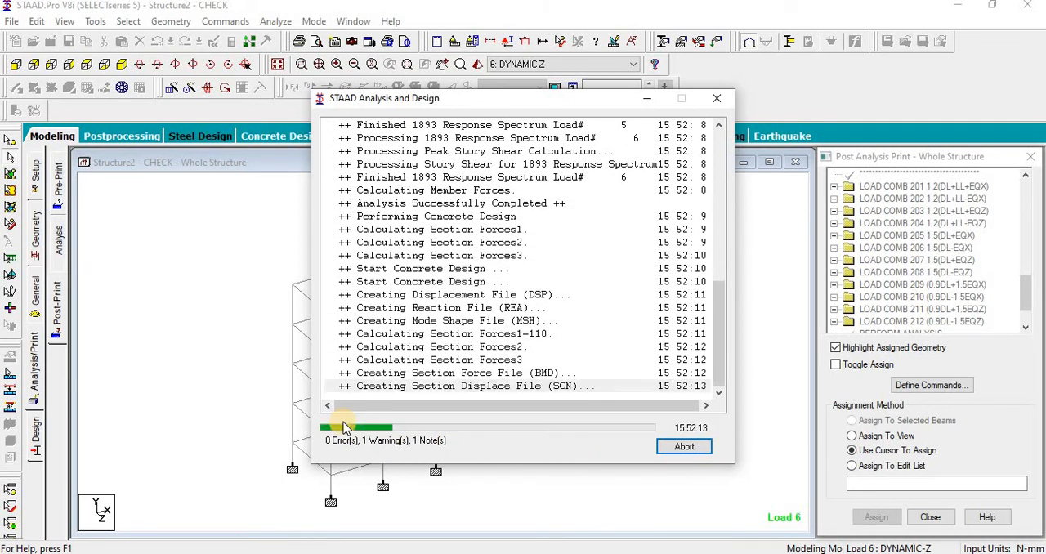
Step: Run the analysis again and open the participation factors of response spectrum load 5 in the output file
click(679, 449)
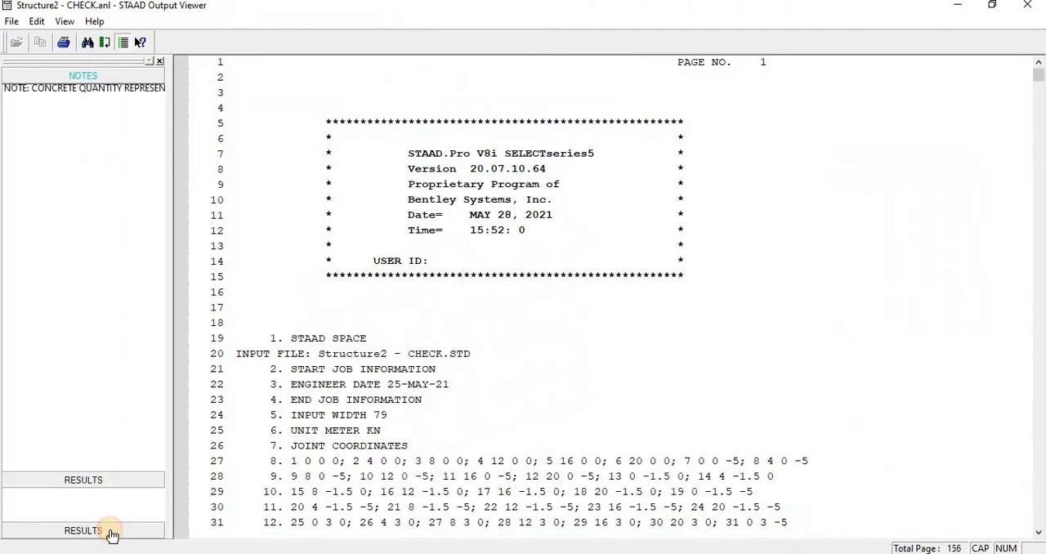
click(112, 532)
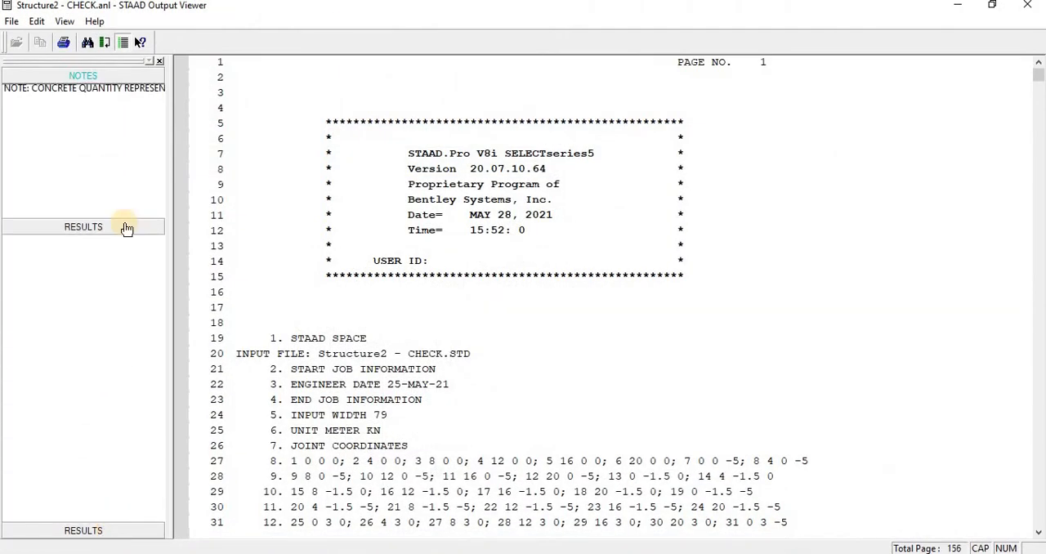
click(77, 182)
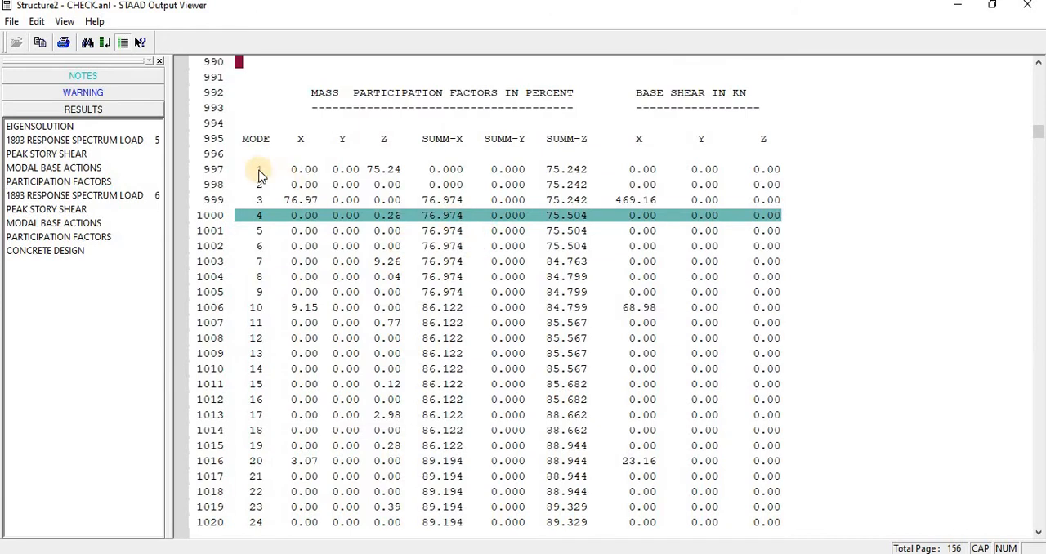
Step: Examine the cumulative X and Z mass participation across the modes, marking the rows of modes 25 and 29, and close the output file
scroll(255, 358, down, 5)
scroll(256, 359, down, 17)
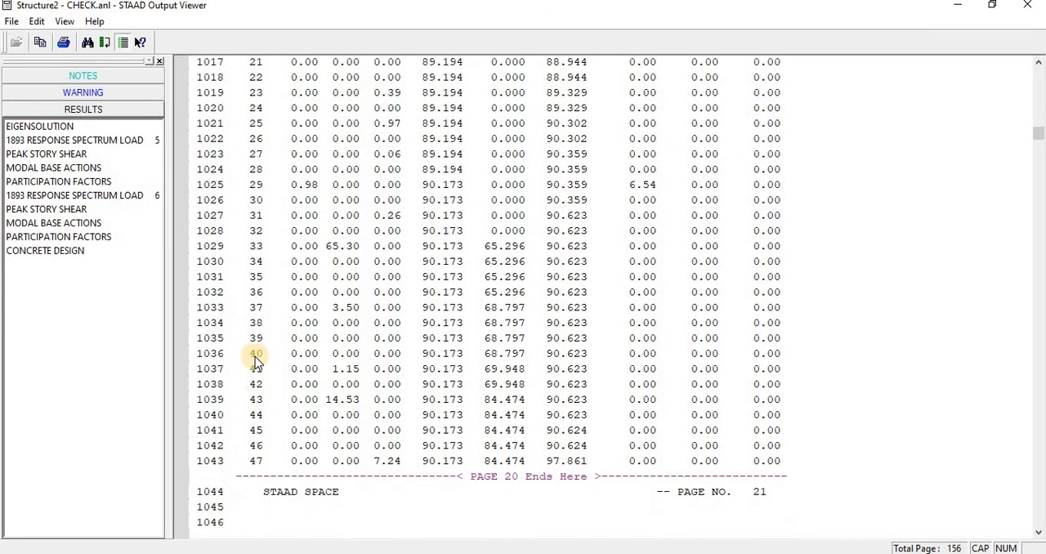
scroll(260, 341, down, 5)
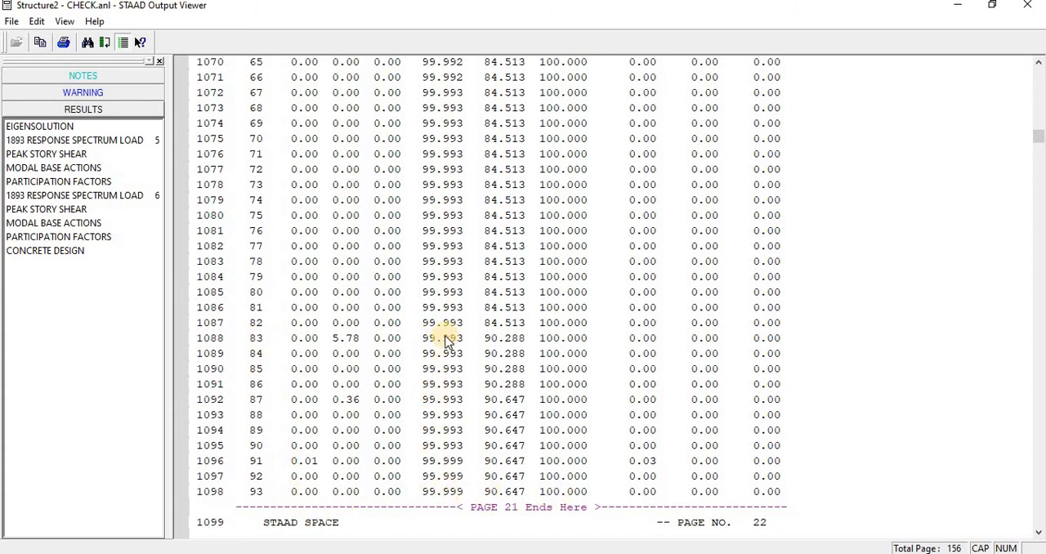
scroll(459, 353, up, 9)
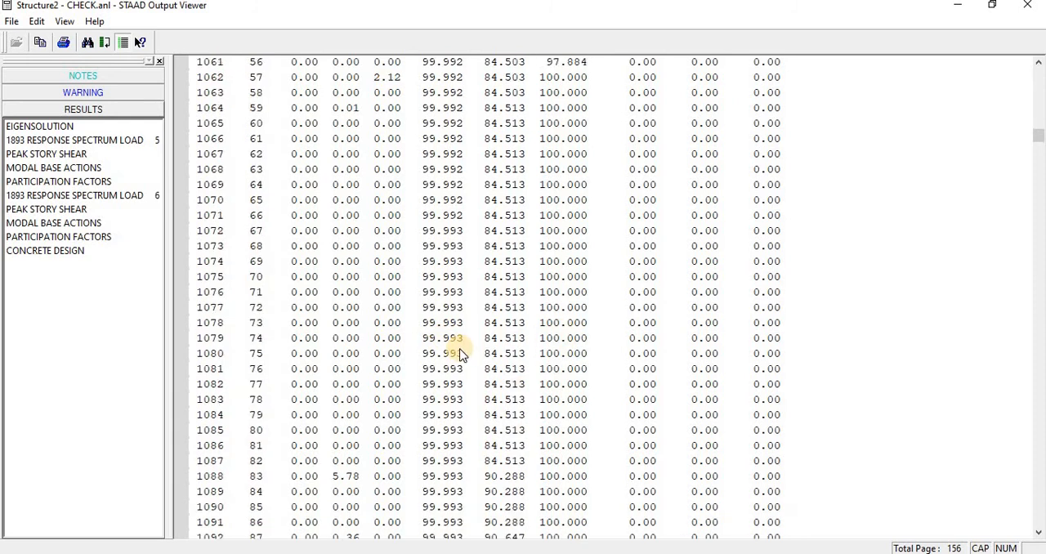
scroll(459, 353, up, 9)
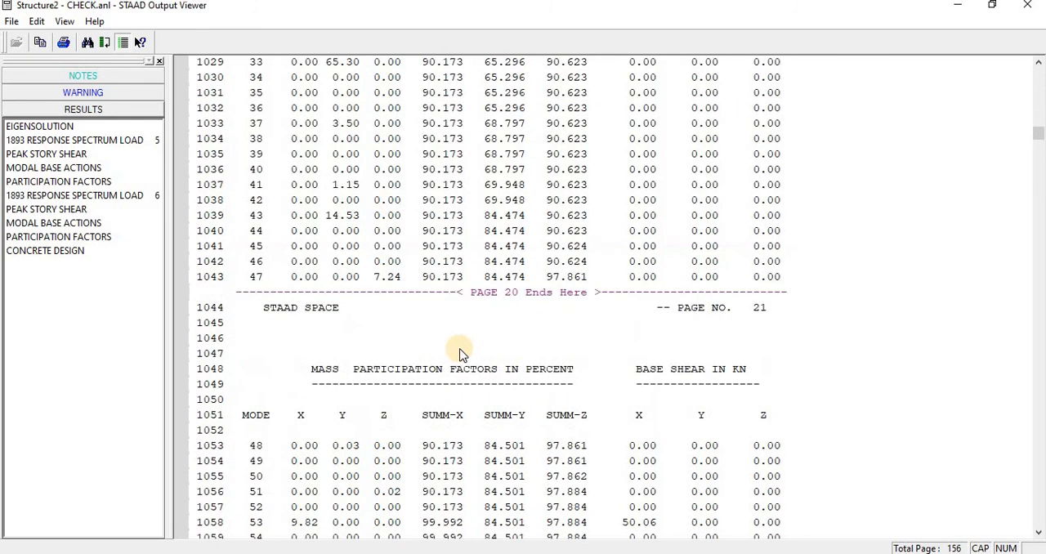
scroll(459, 353, up, 3)
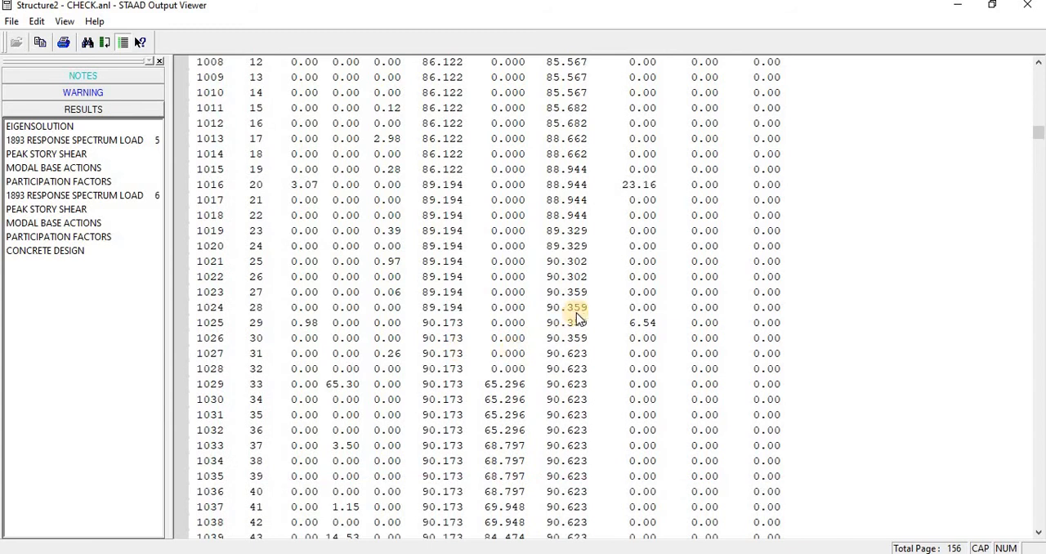
click(560, 262)
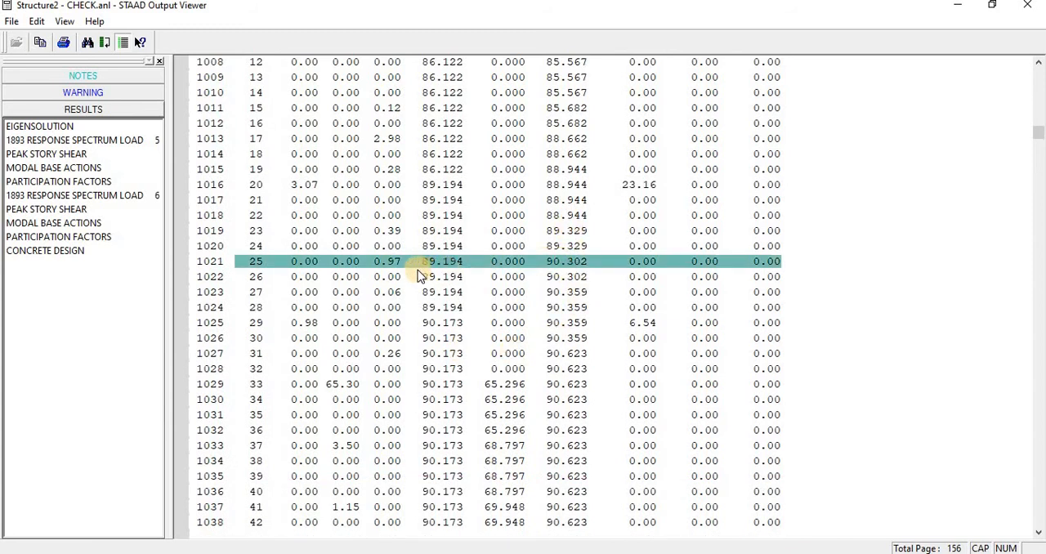
click(439, 325)
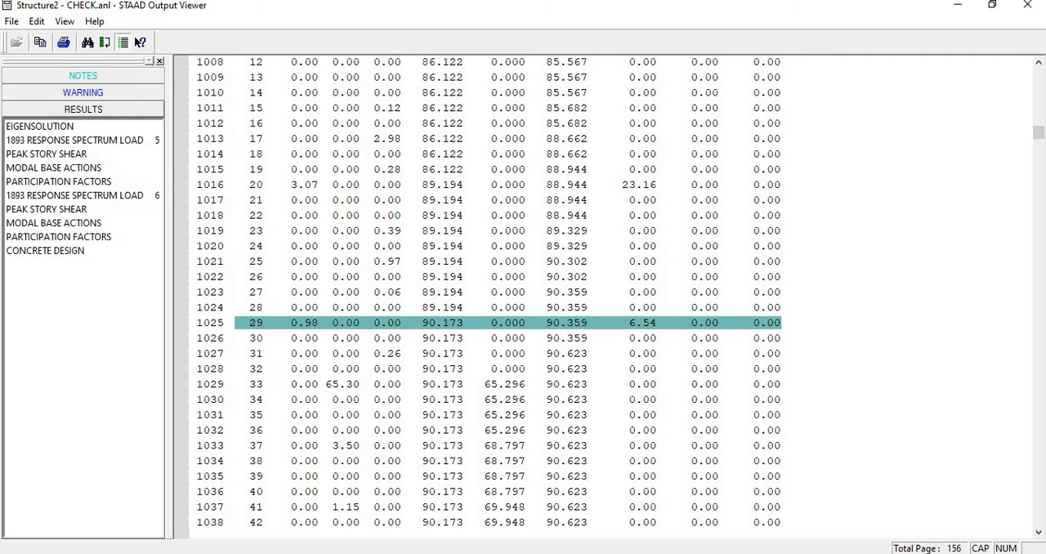
click(1027, 5)
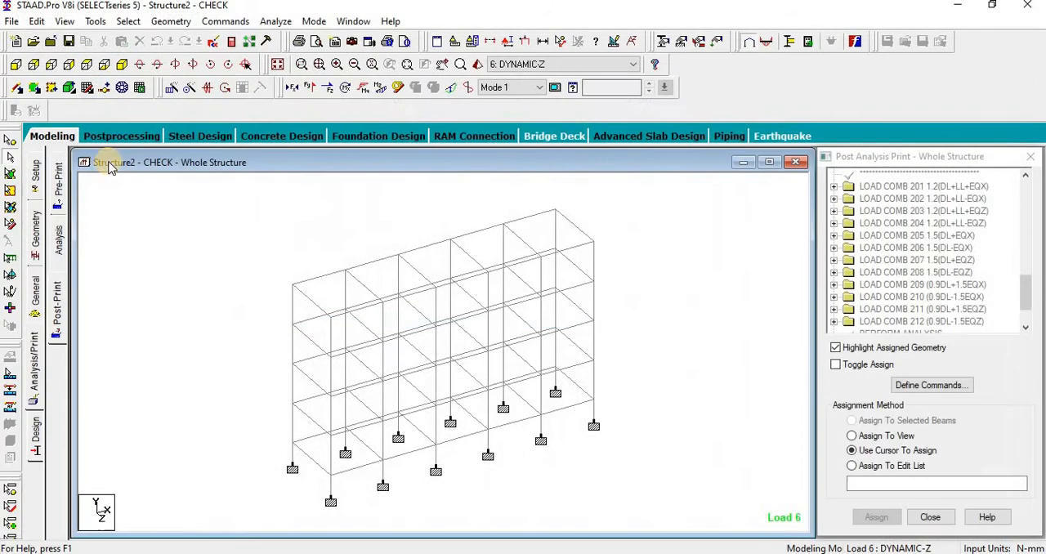
Step: Change the CUTOFF MODE value to 29 in the STAAD Editor, then save and close the editor
click(214, 42)
scroll(326, 347, down, 15)
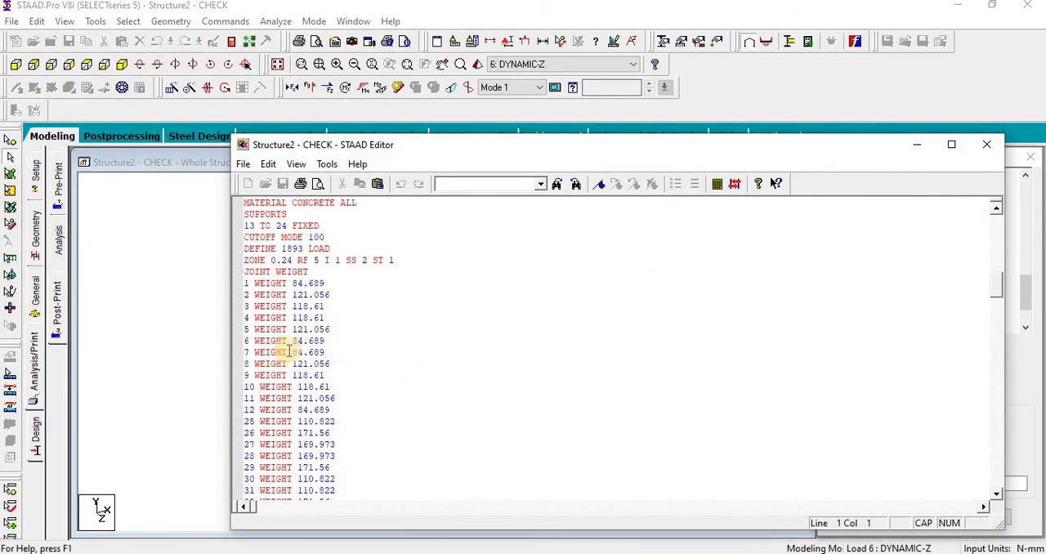
scroll(289, 351, up, 2)
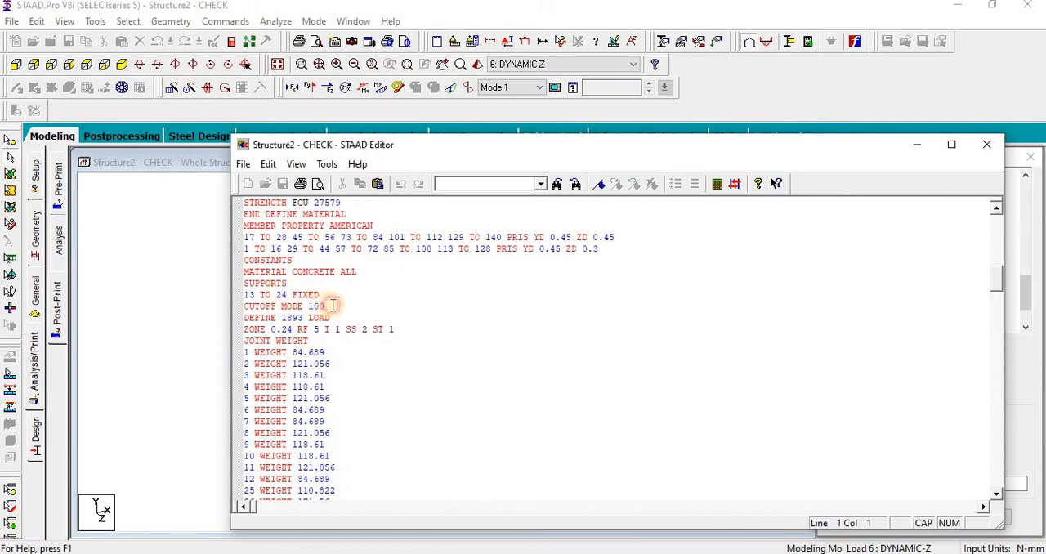
double_click(331, 305)
text(29)
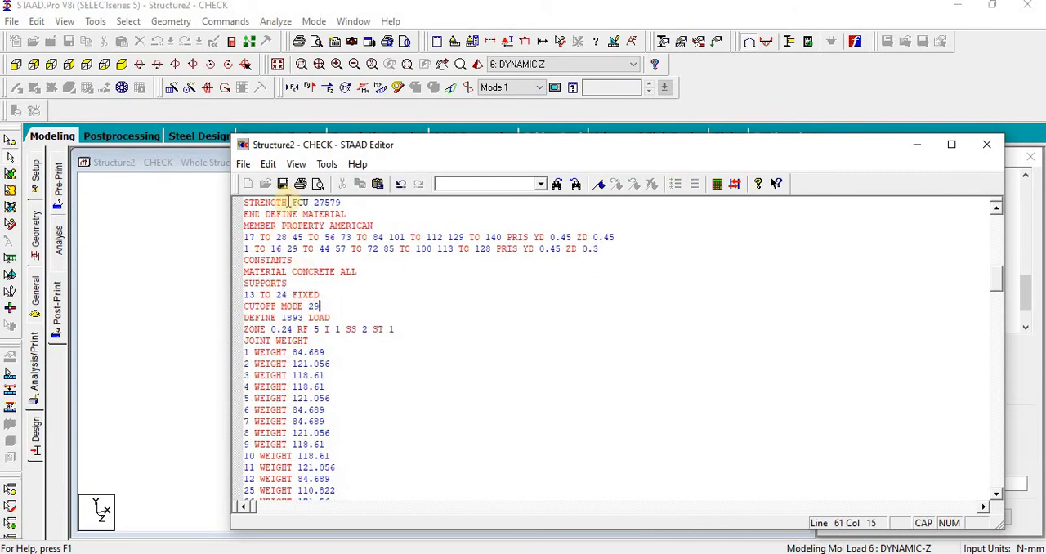
click(984, 144)
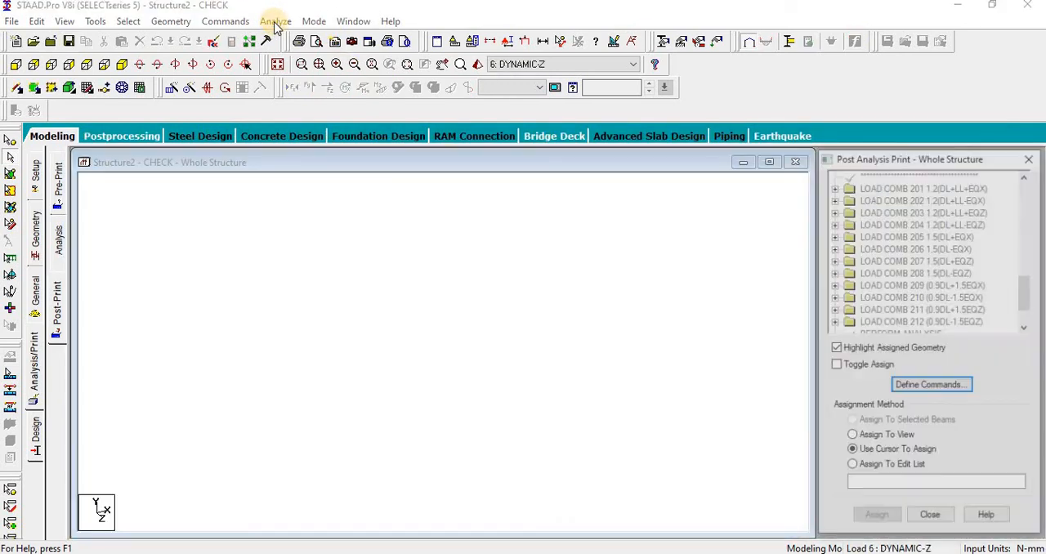
Step: Rerun the analysis and display the participation factors of response spectrum load 5 from the output file
click(274, 22)
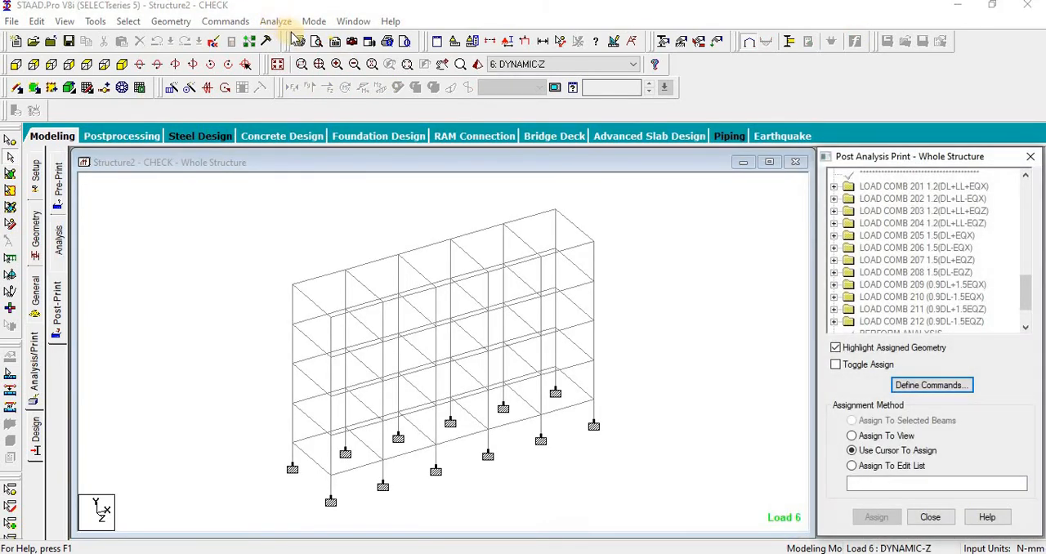
click(290, 37)
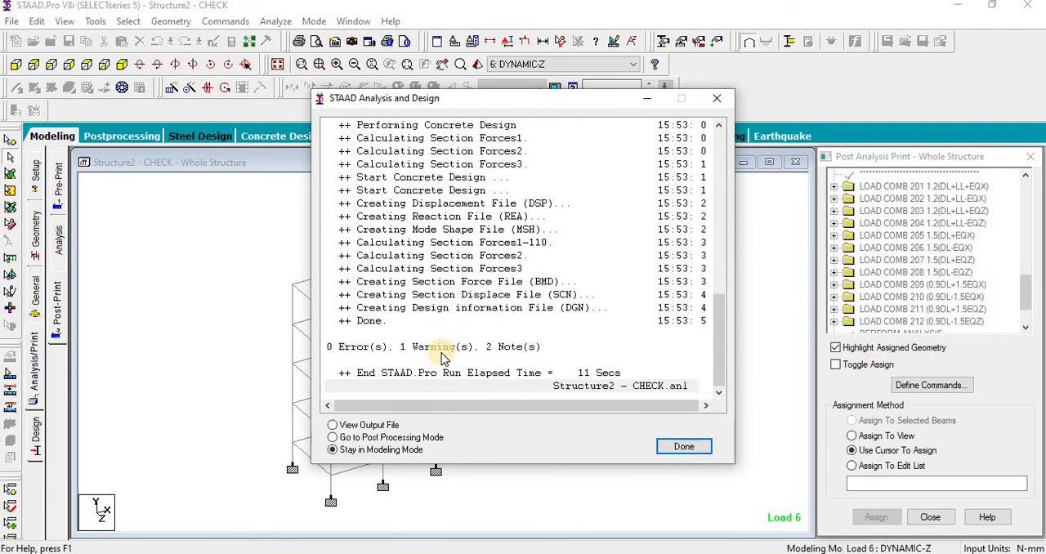
click(684, 447)
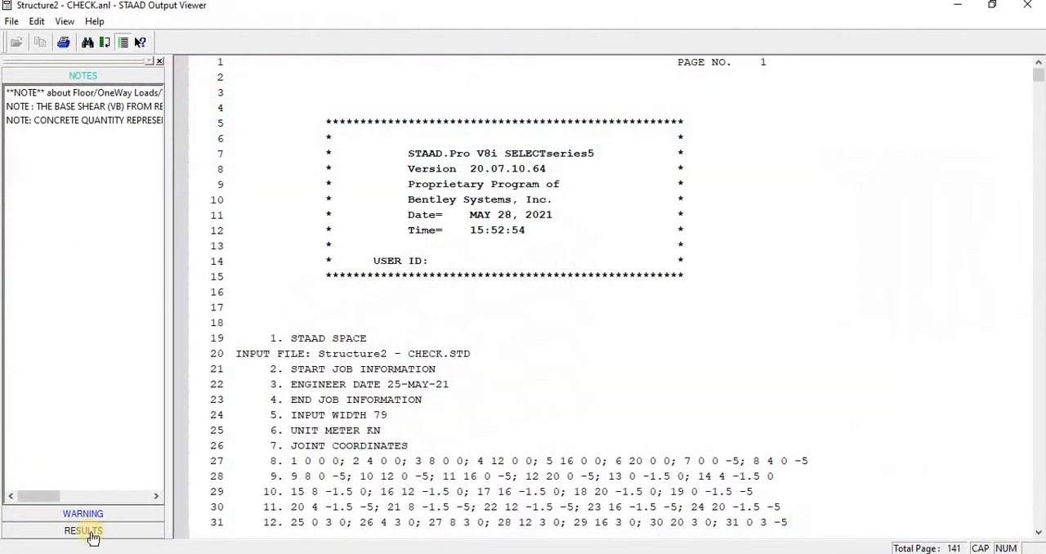
click(90, 530)
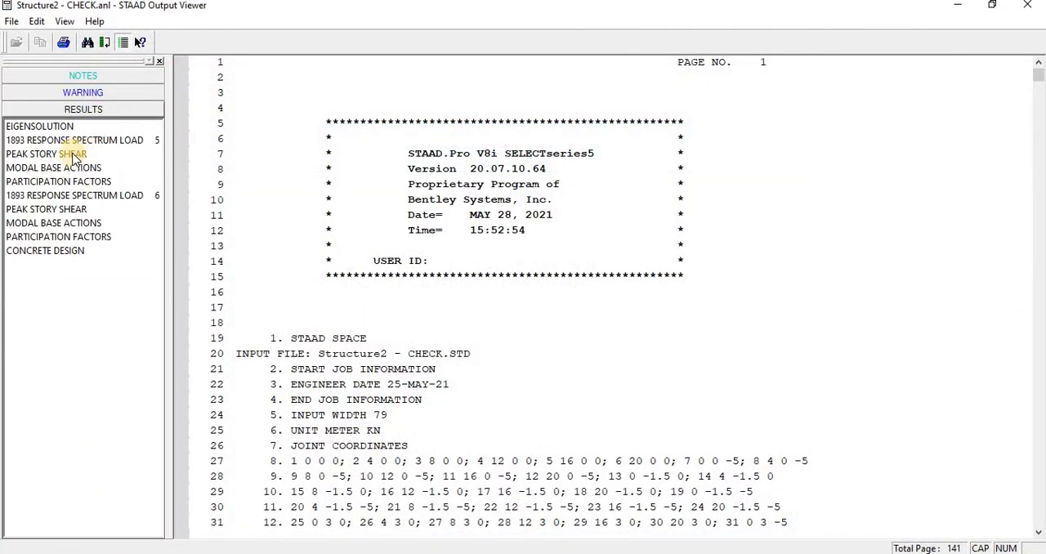
click(70, 182)
Step: Check the SUMM-X and SUMM-Z mass participation down to the last mode, marking the row of mode 29
click(413, 246)
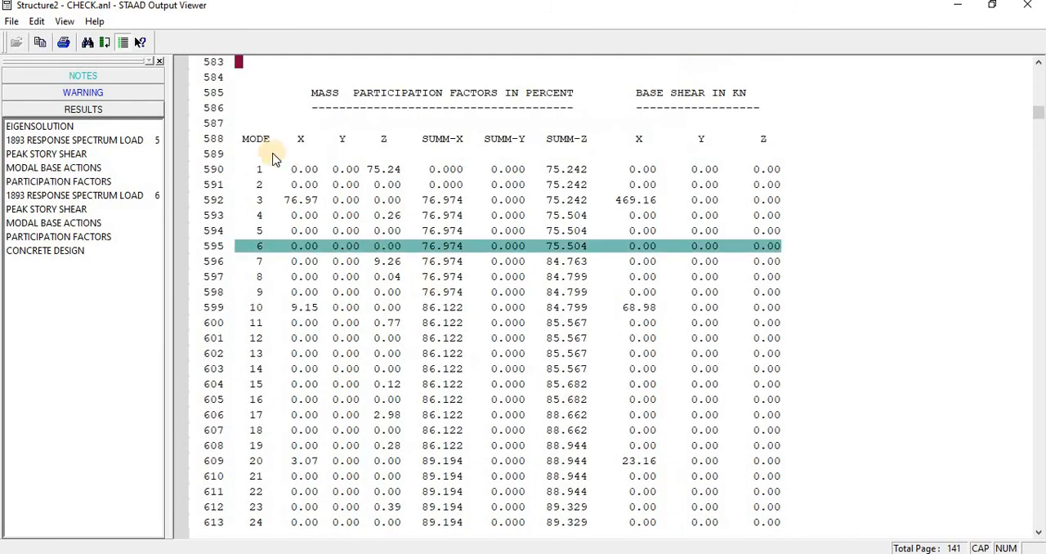
scroll(262, 205, down, 4)
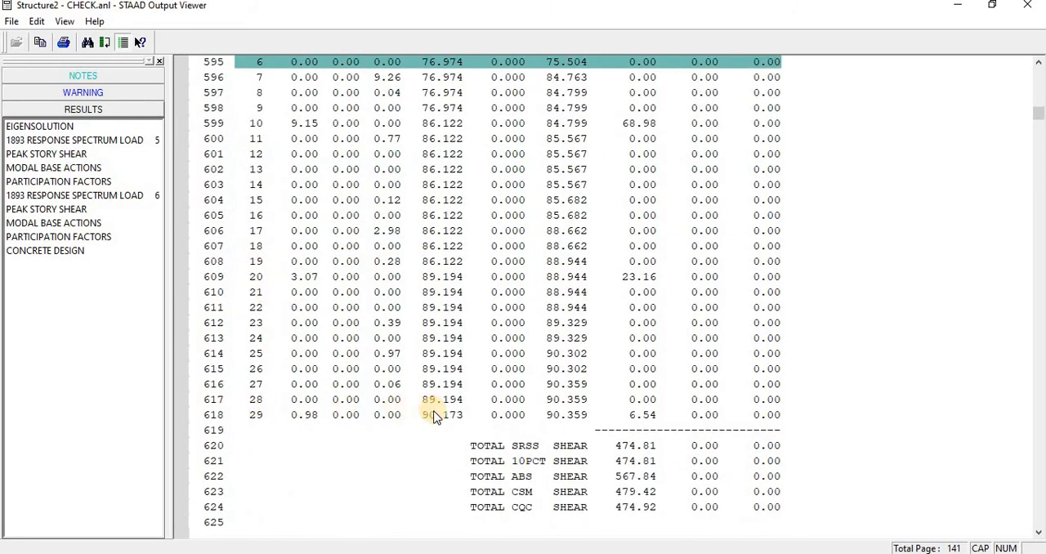
scroll(427, 415, up, 2)
scroll(428, 415, up, 4)
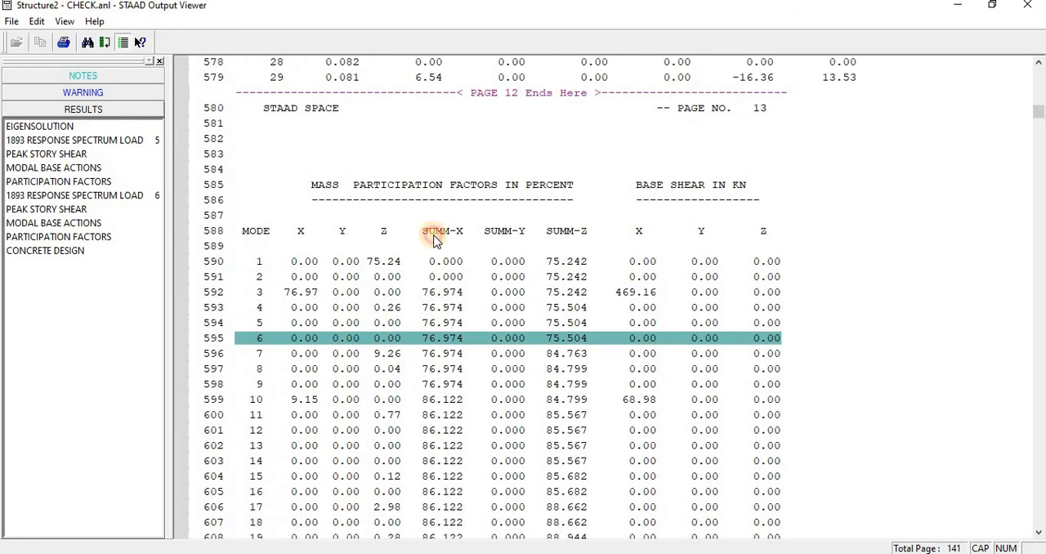
click(434, 236)
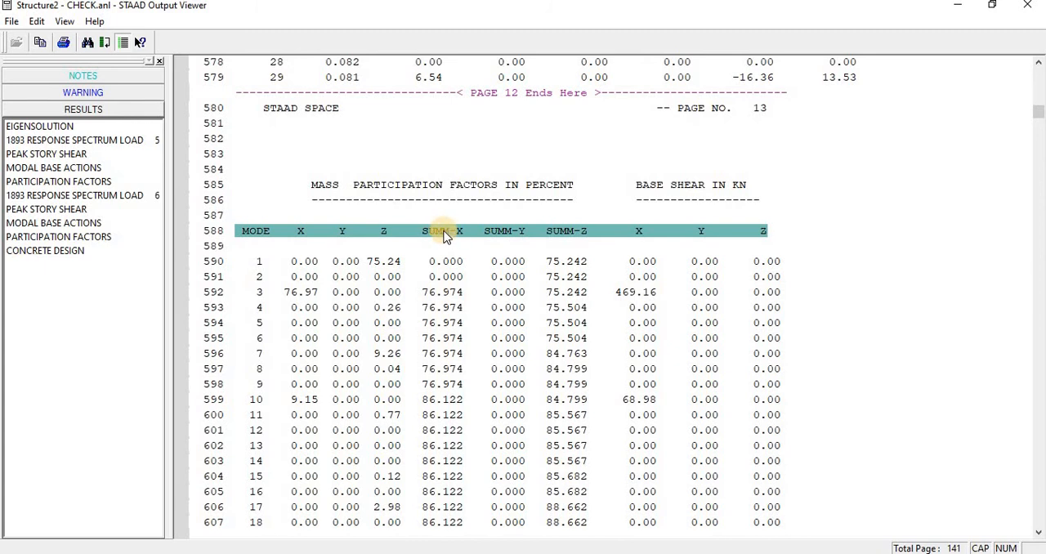
scroll(427, 262, down, 6)
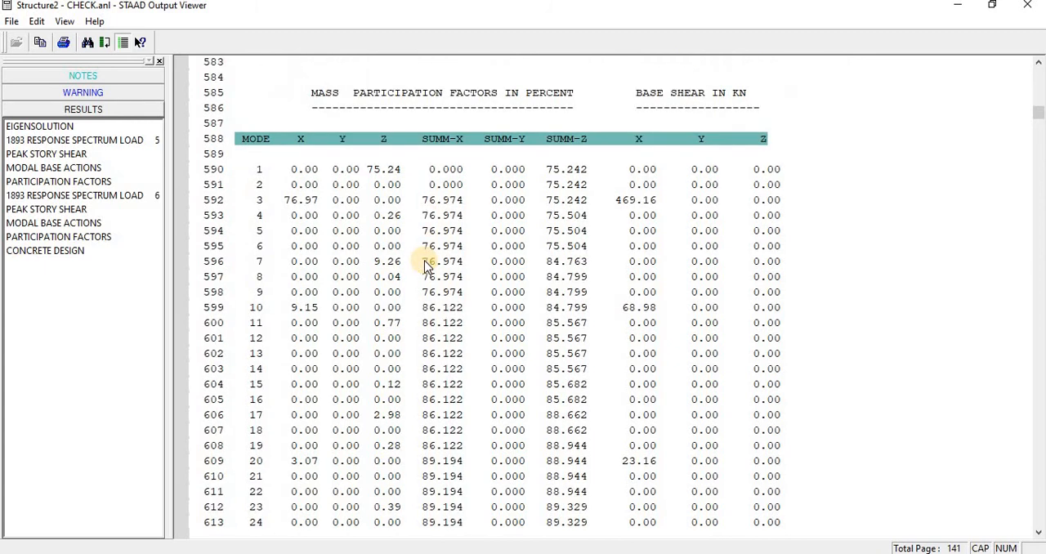
click(435, 417)
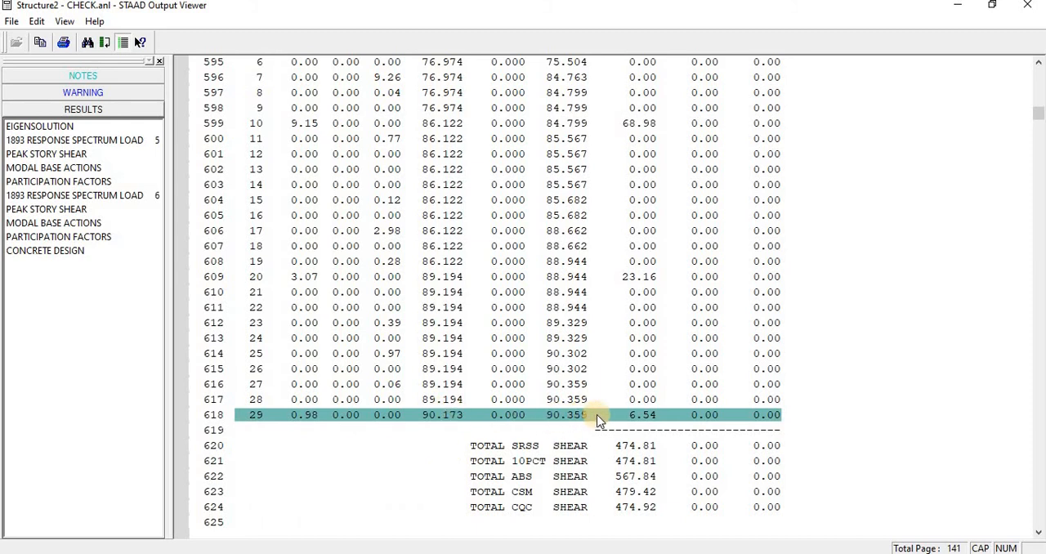
Step: Examine the X and Z mass participation of the first three modes, marking their rows, and close the output file
scroll(583, 422, up, 6)
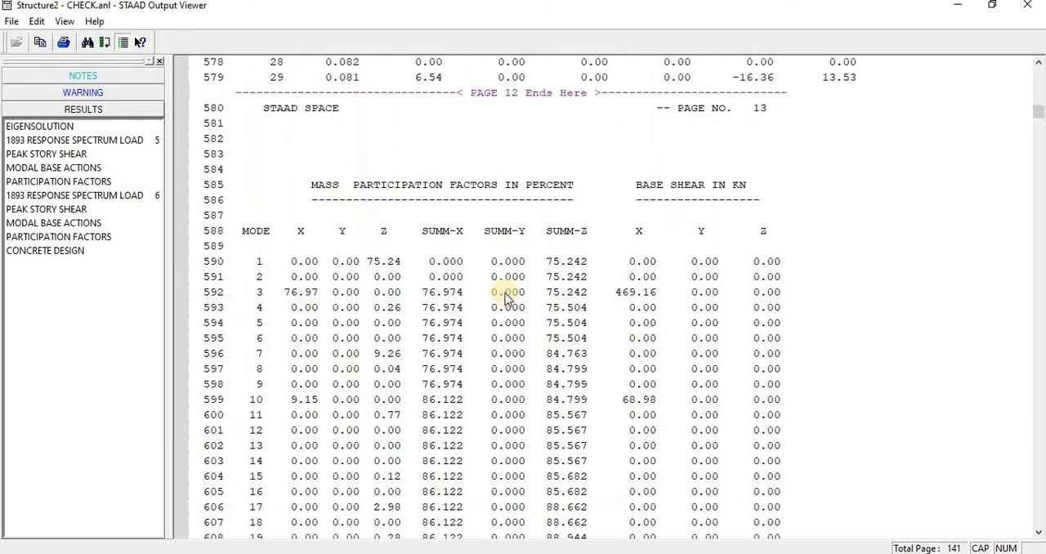
click(259, 275)
click(260, 294)
click(260, 292)
drag(261, 260, 540, 289)
click(556, 309)
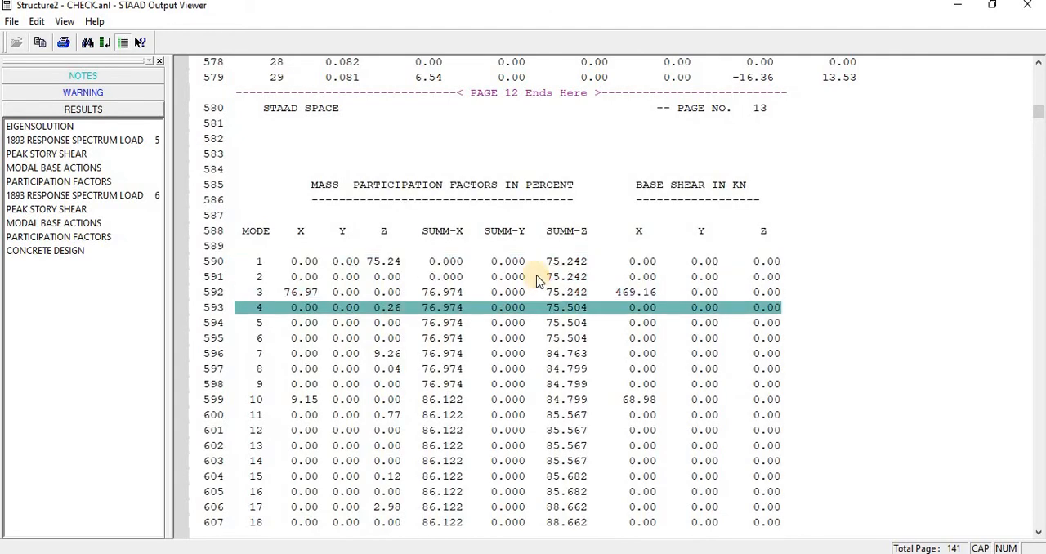
click(449, 260)
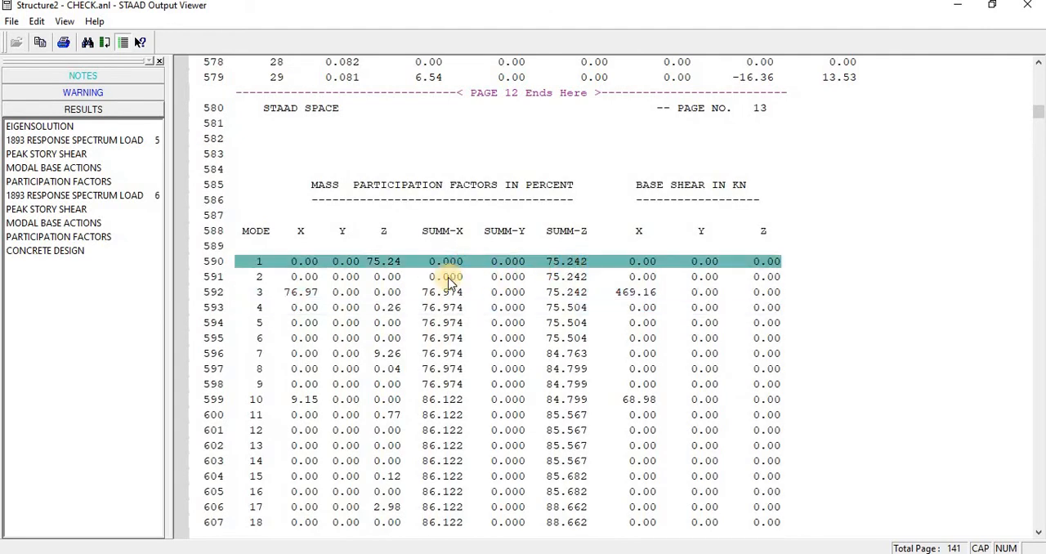
click(566, 278)
click(569, 298)
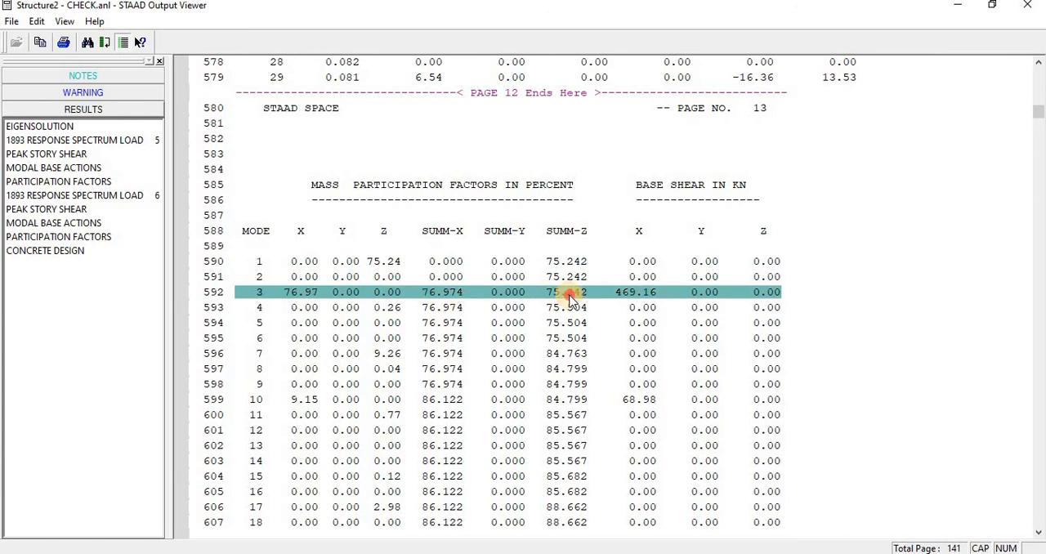
click(1026, 5)
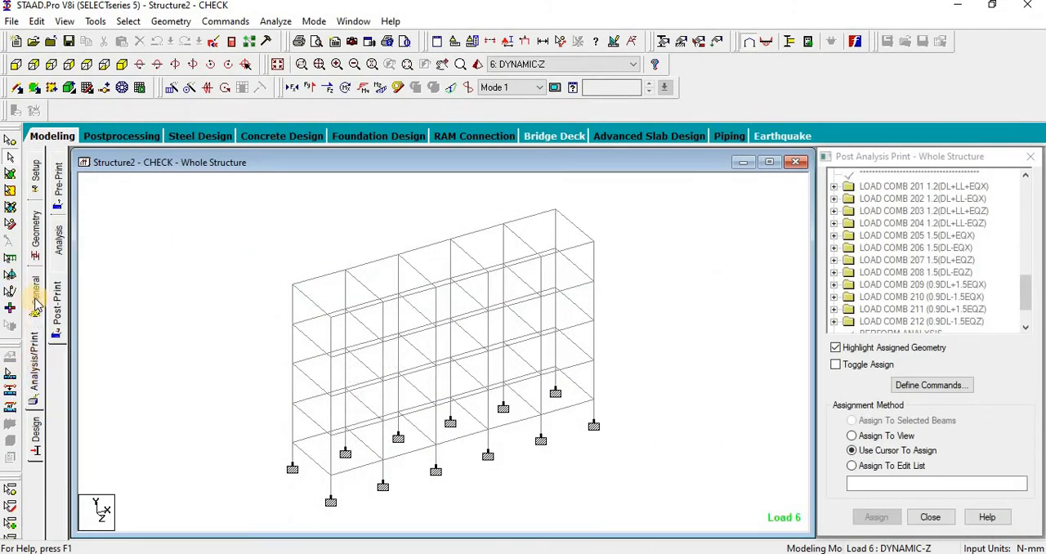
Step: Enter postprocessing with all load cases selected and animate the structure's deflection under load 6 DYNAMIC-Z
click(121, 136)
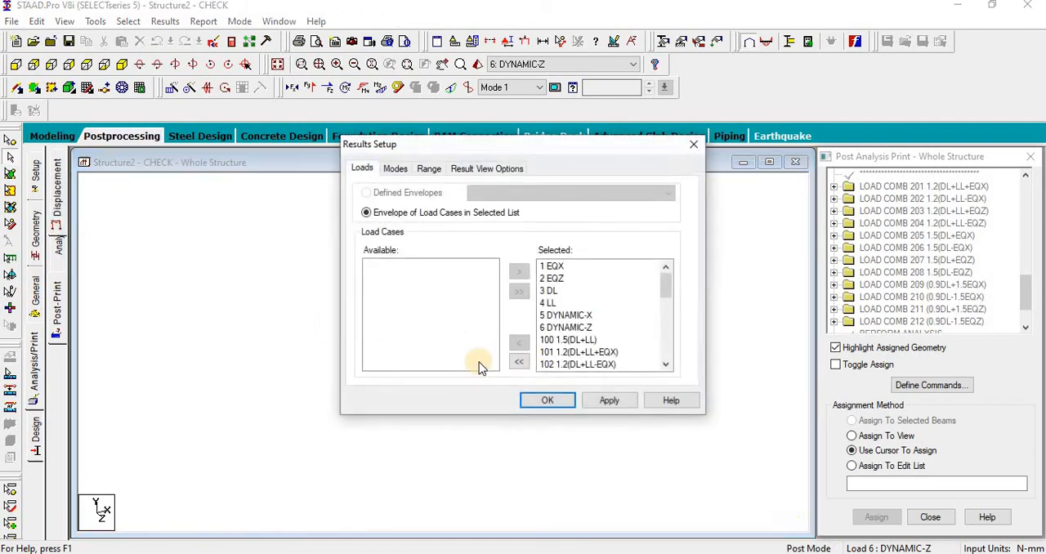
click(548, 402)
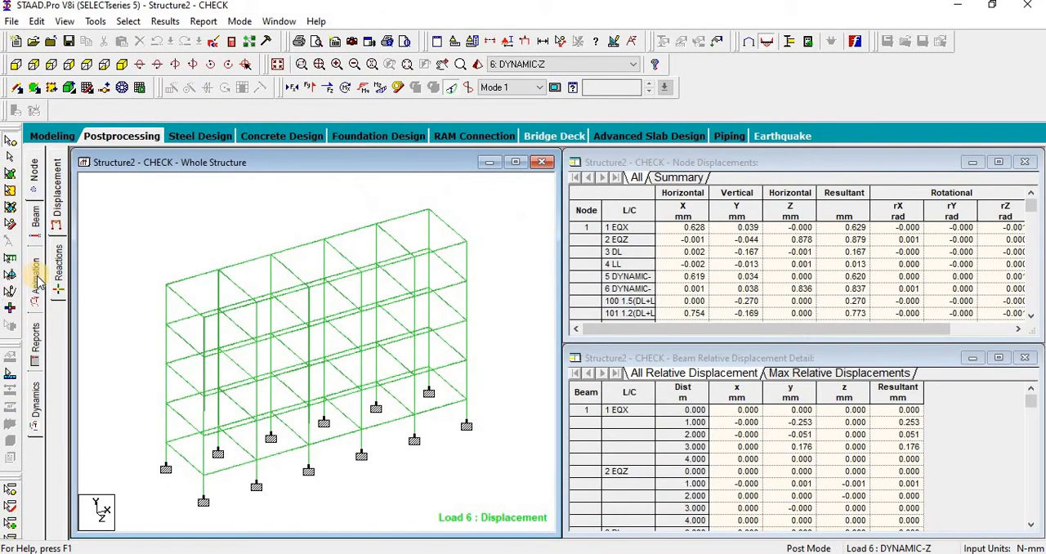
click(36, 279)
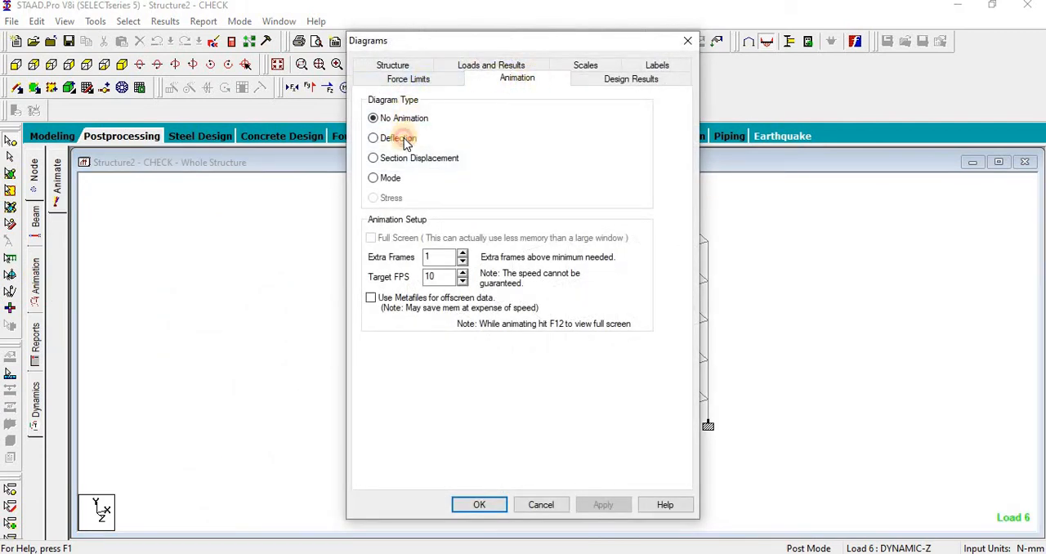
click(479, 507)
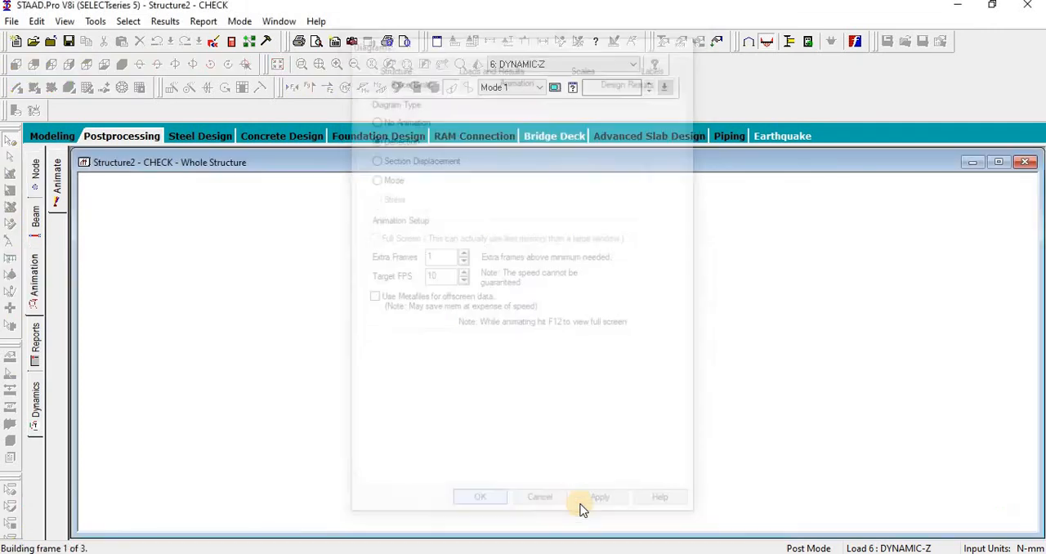
click(507, 69)
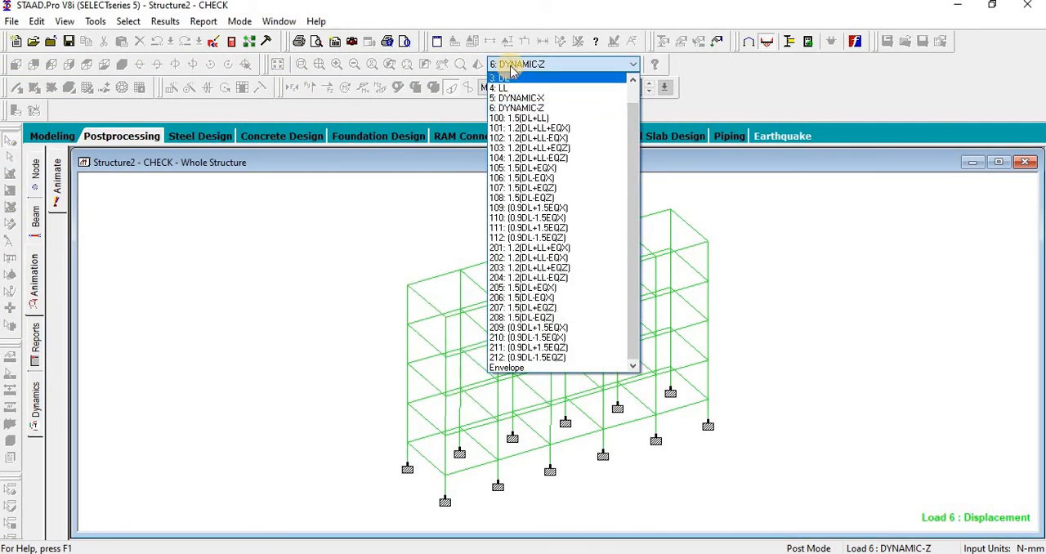
click(510, 69)
click(498, 87)
click(187, 166)
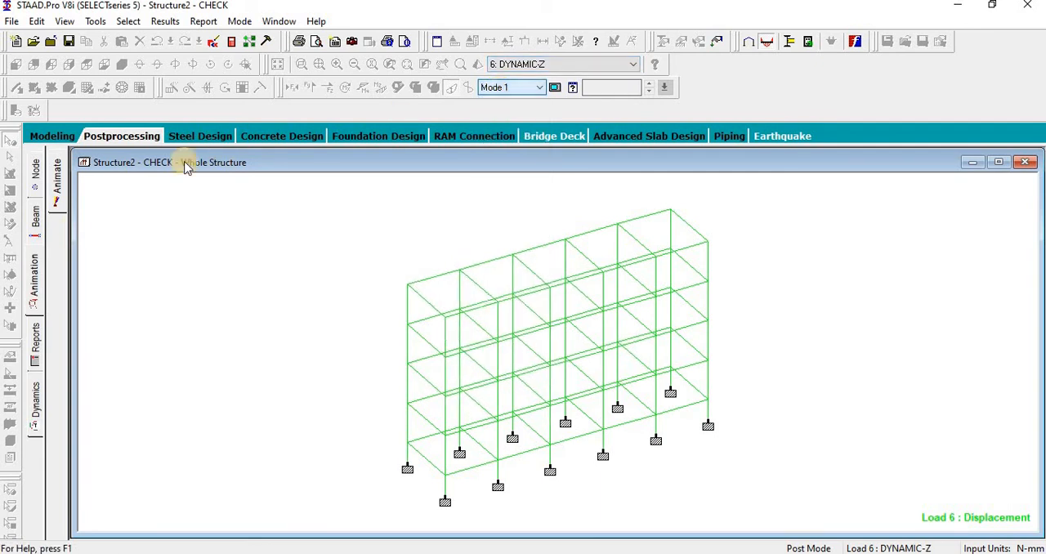
Step: Reopen the animation settings and apply the Deflection diagram type to the whole structure again
click(36, 279)
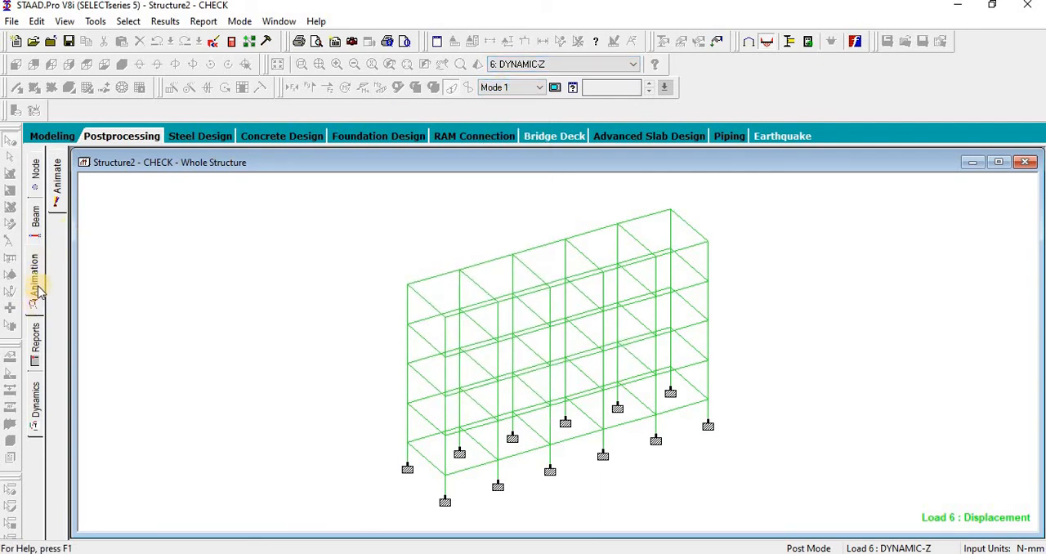
click(38, 290)
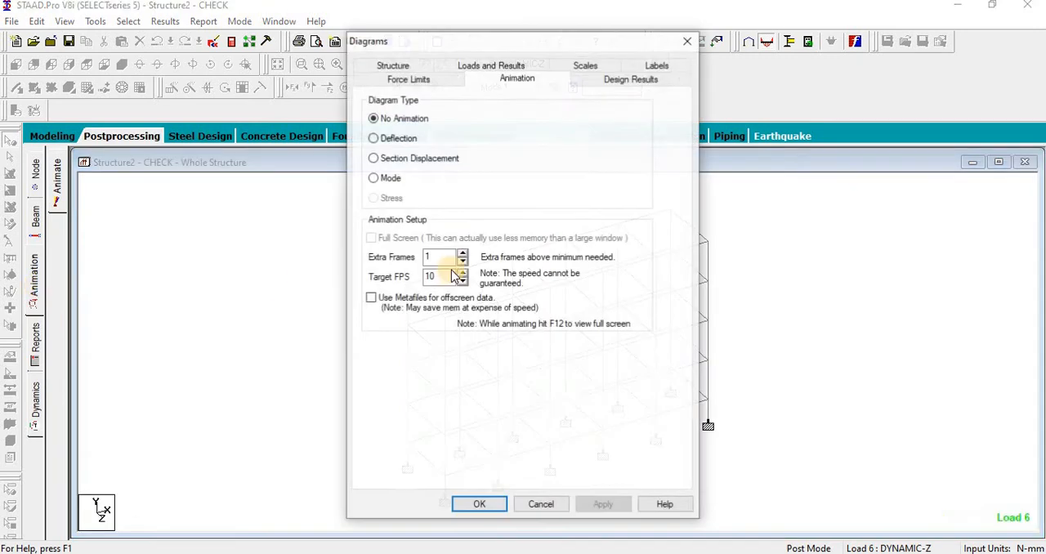
click(398, 139)
click(602, 504)
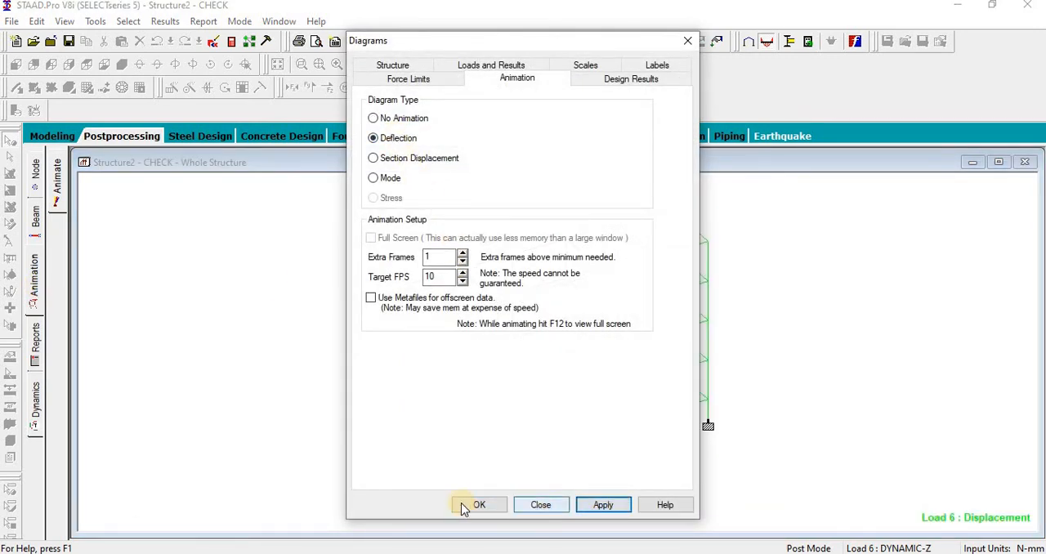
click(482, 501)
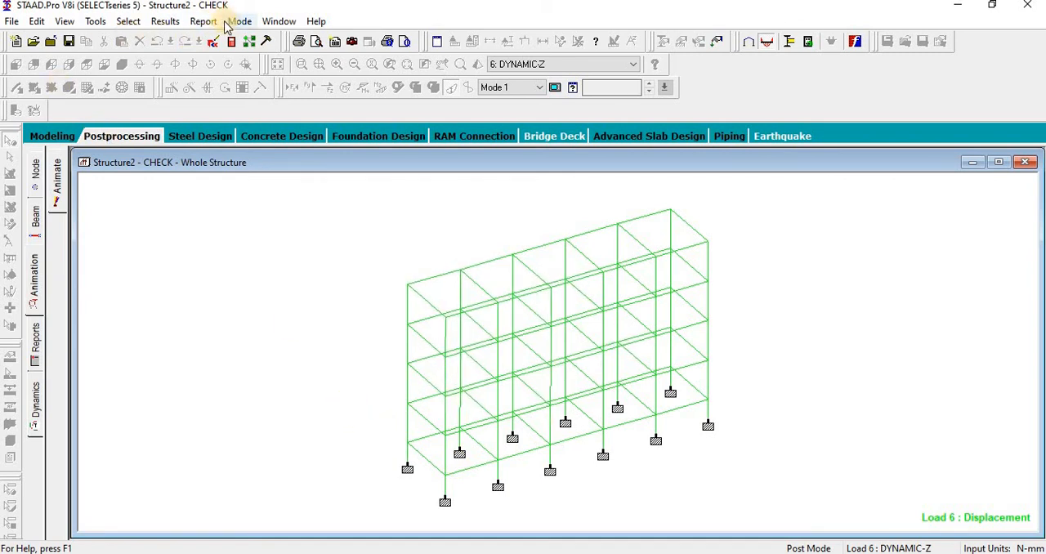
Step: Leave postprocessing and return to the modeling mode
click(164, 22)
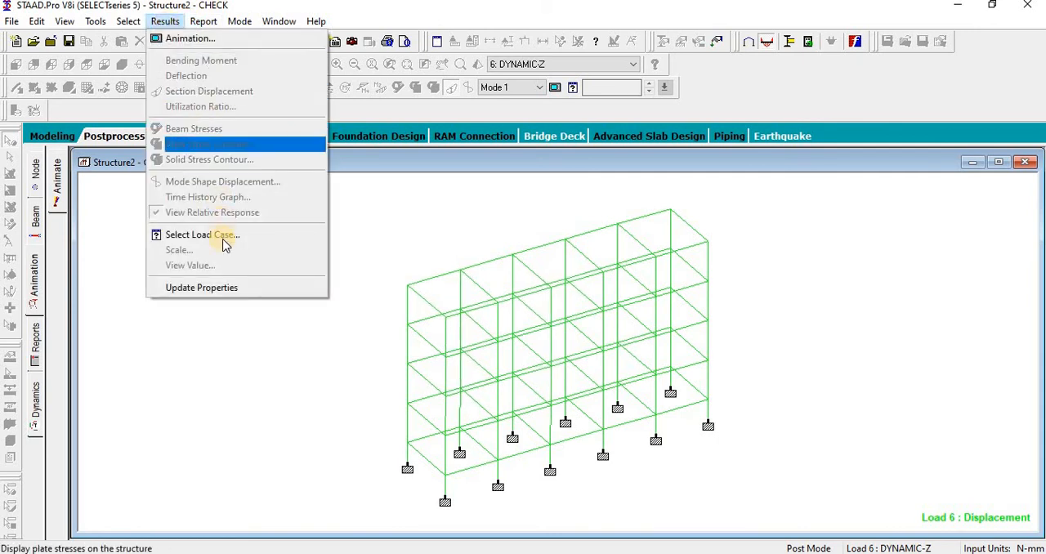
click(35, 130)
click(54, 137)
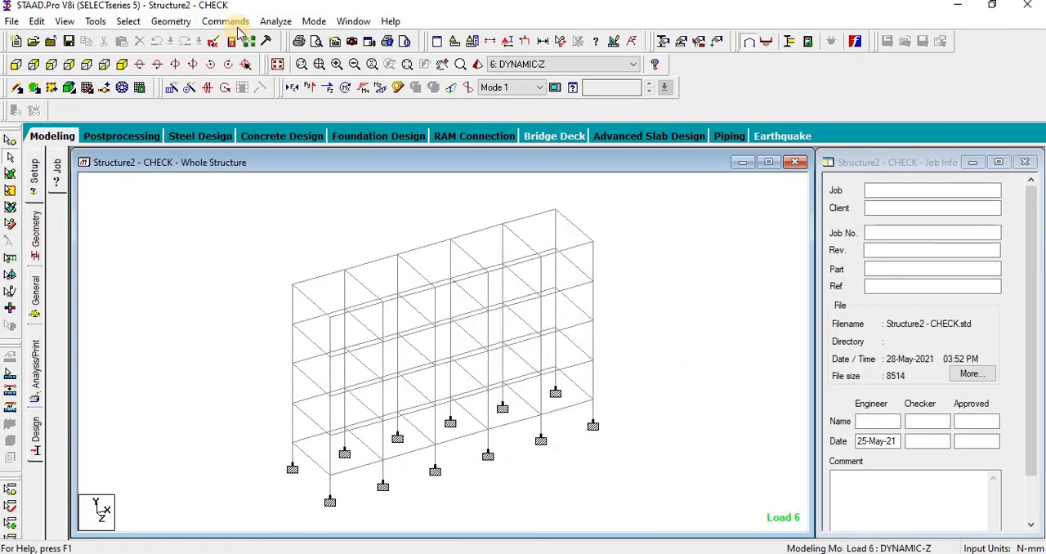
click(318, 22)
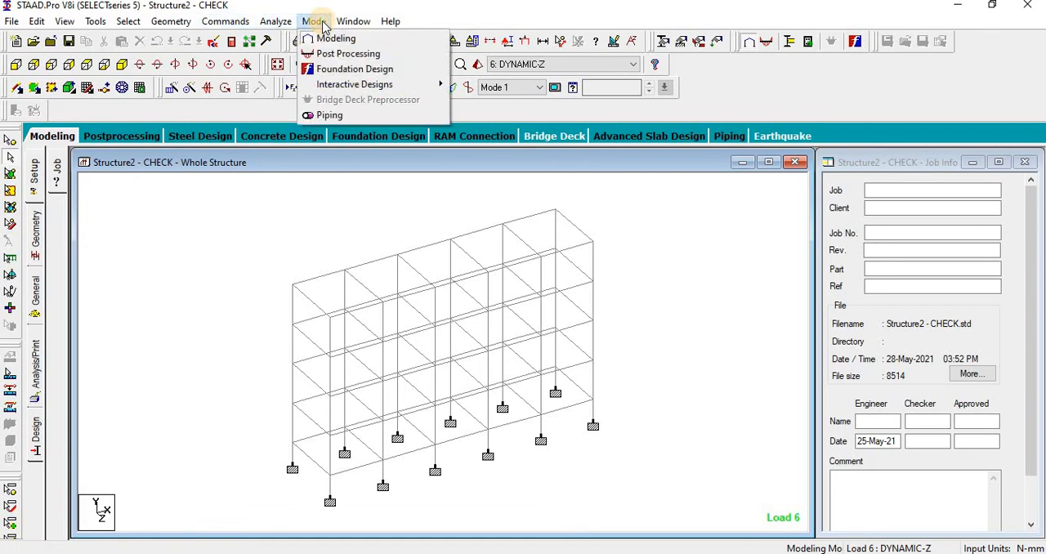
mouse_move(227, 25)
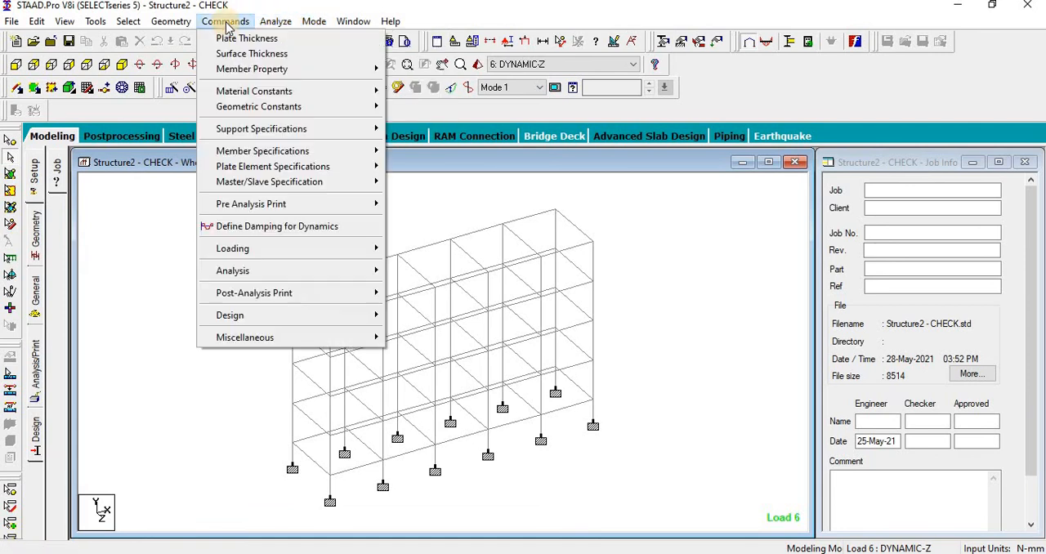
mouse_move(281, 25)
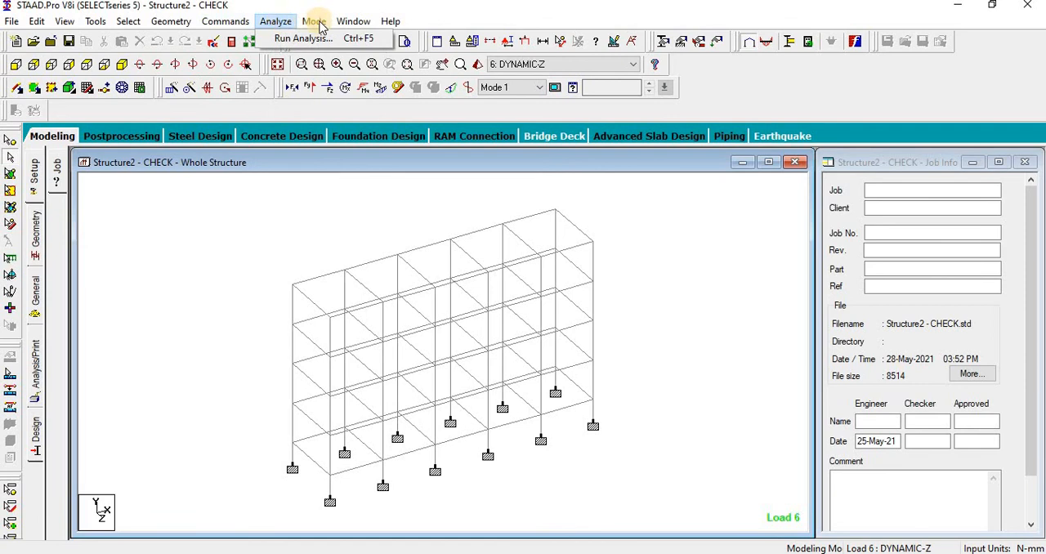
mouse_move(317, 23)
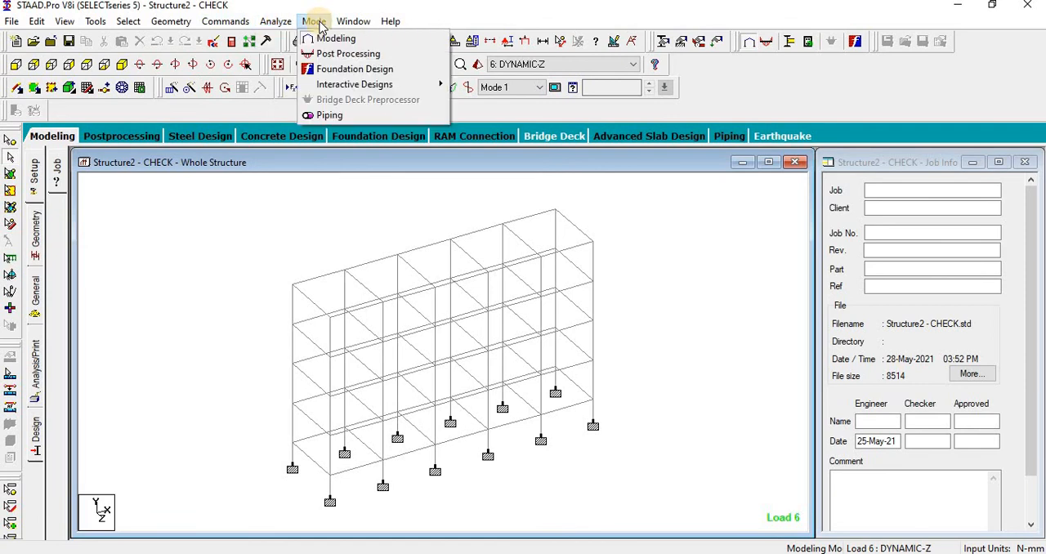
Step: Enter postprocessing and display the dynamics results with mode shape 1 on the structure under load 5 DYNAMIC-X
click(102, 135)
click(36, 418)
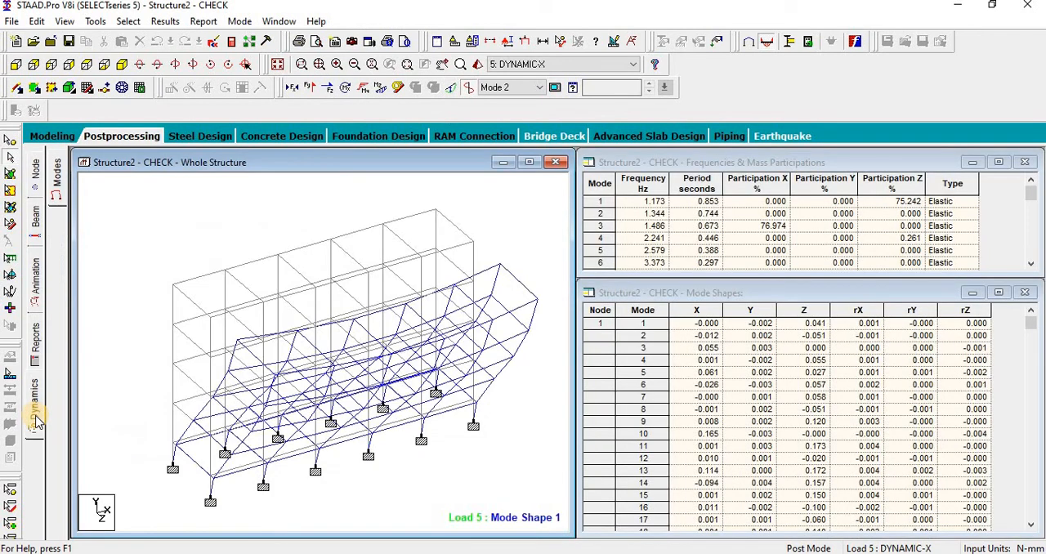
click(504, 92)
click(506, 107)
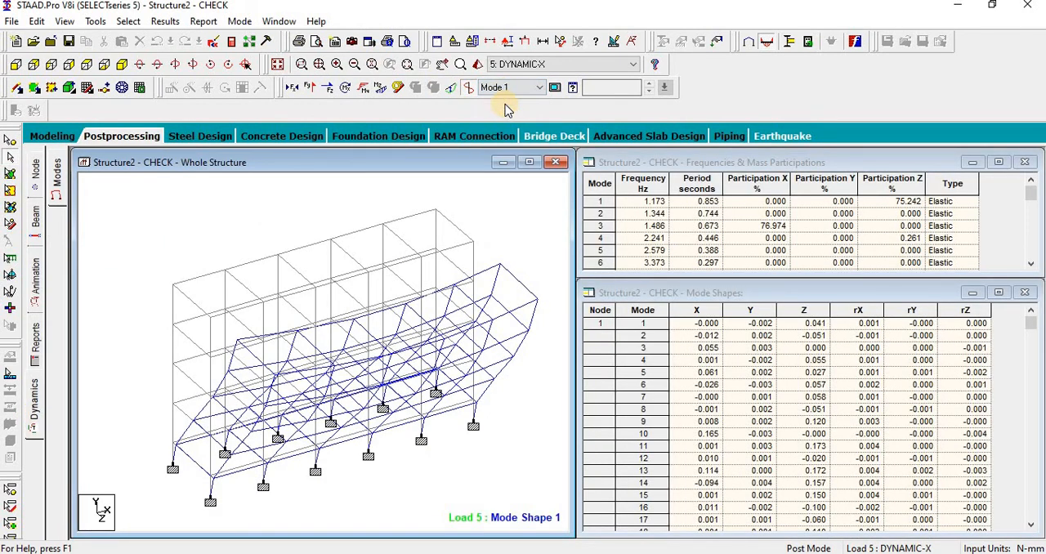
Step: Animate the whole structure with the Deflection diagram type under load 5 DYNAMIC-X
click(53, 319)
click(398, 138)
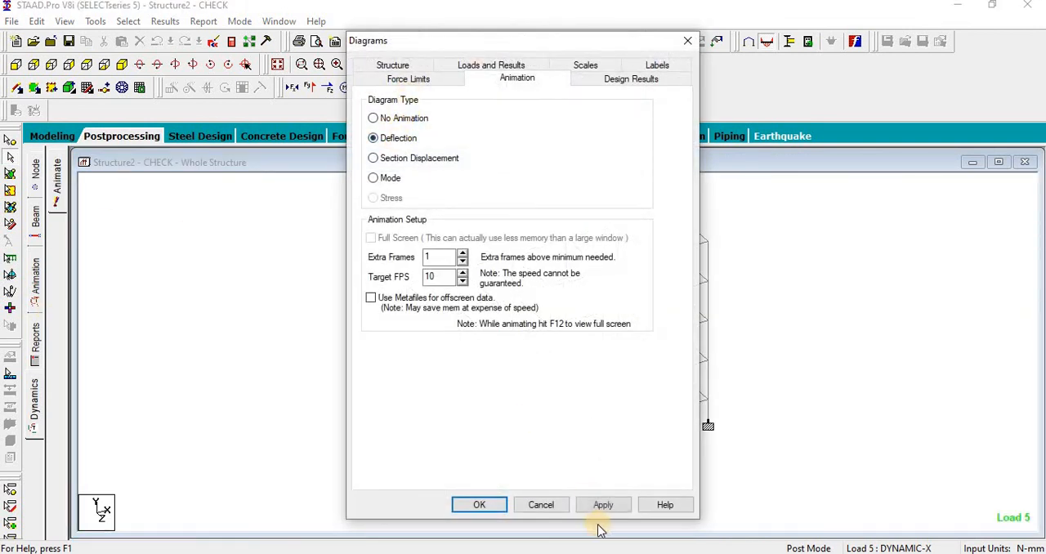
click(486, 506)
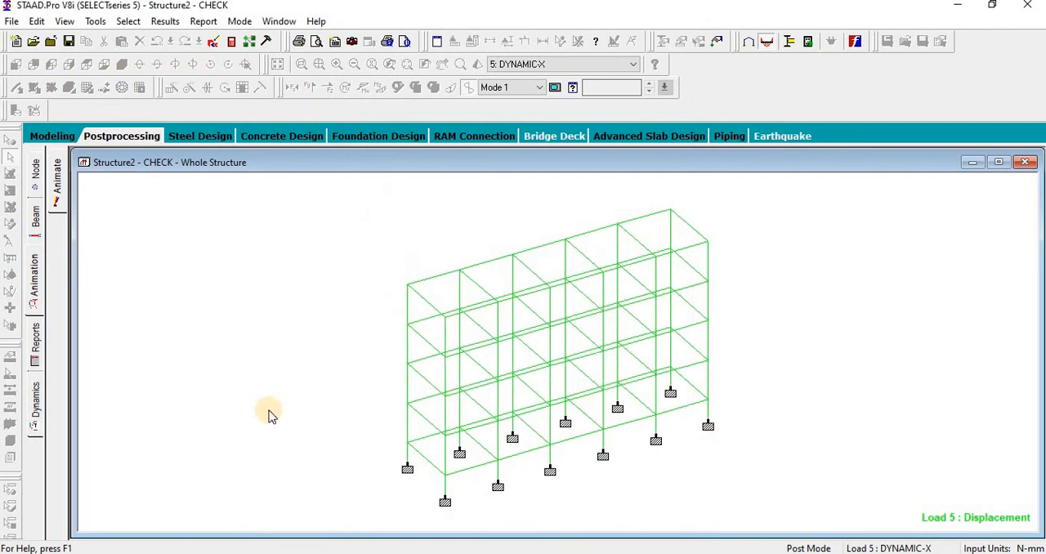
Step: Revisit the dynamics results and animate mode shape 1 by applying the Mode diagram type under load 5
click(35, 399)
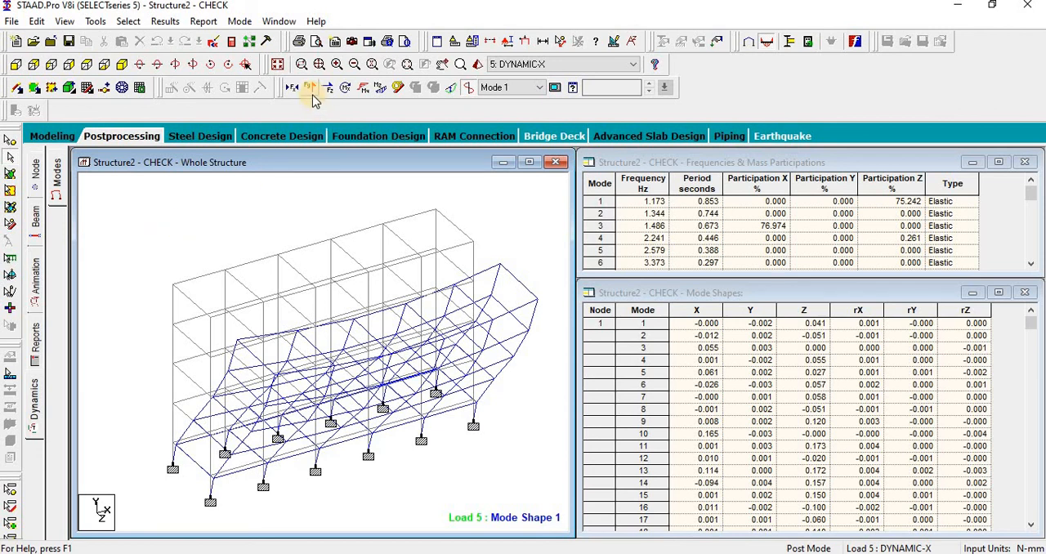
click(36, 299)
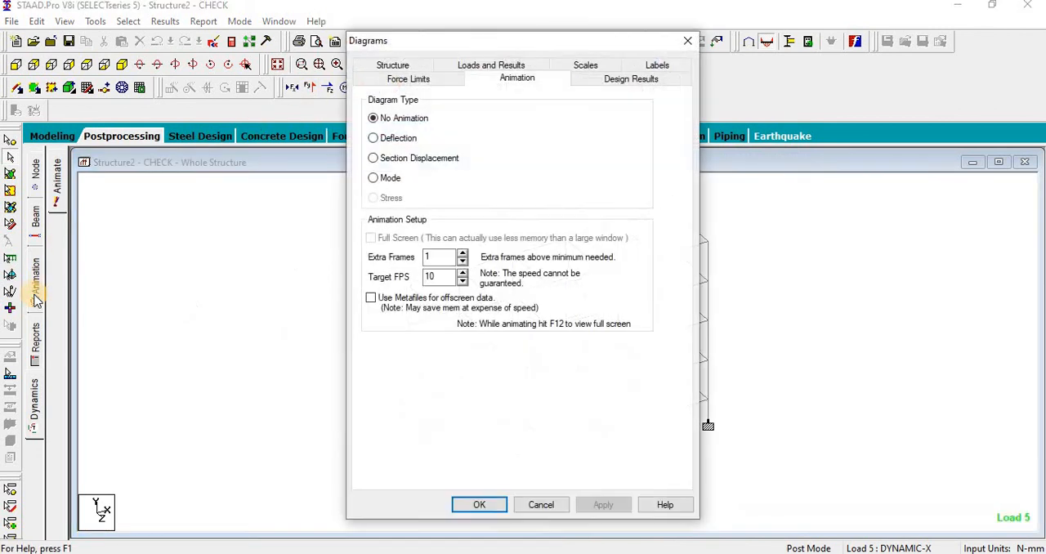
click(374, 179)
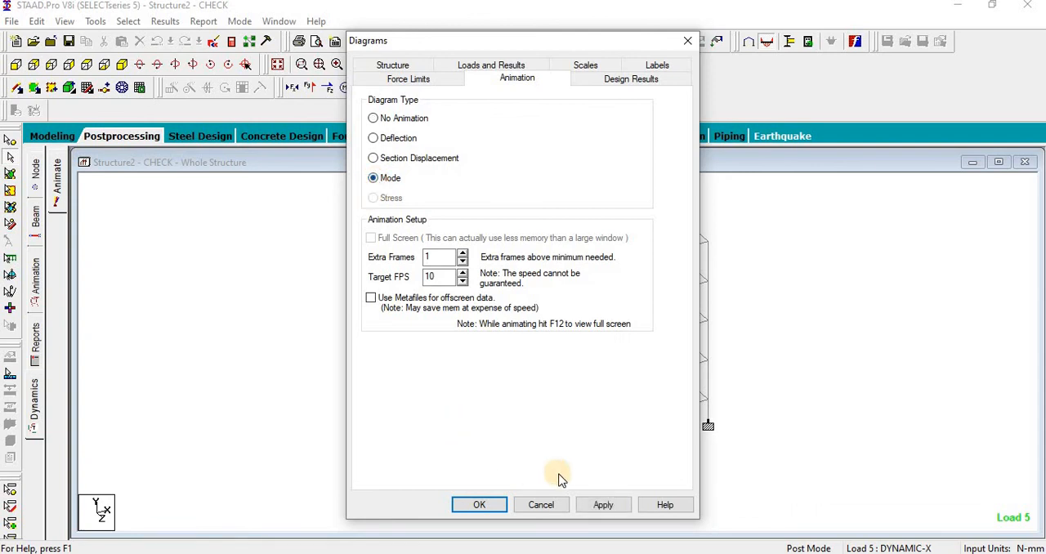
click(603, 505)
click(481, 504)
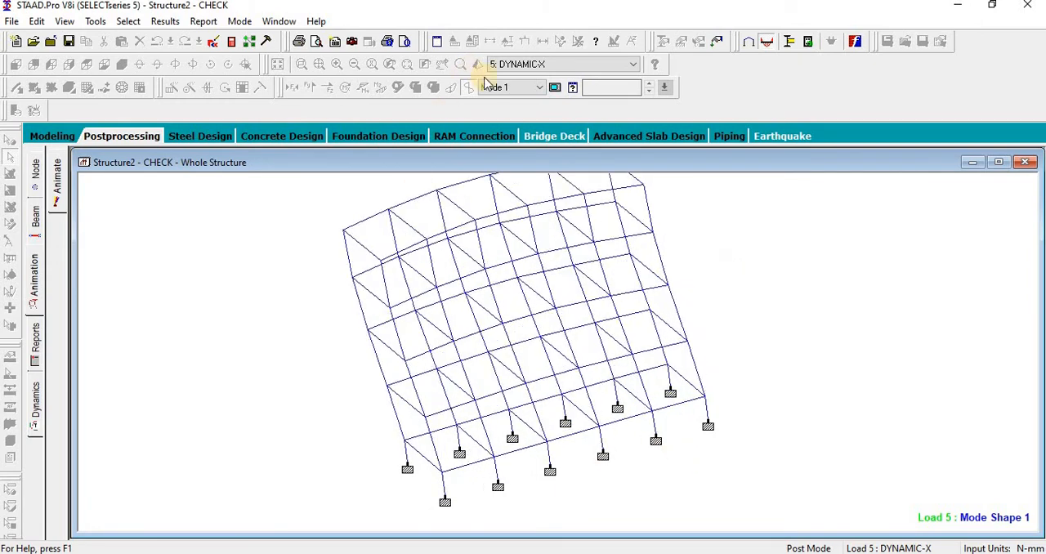
Step: Switch the running animation under load 5 to mode 2 and observe it before changing to mode 3
click(500, 87)
click(498, 108)
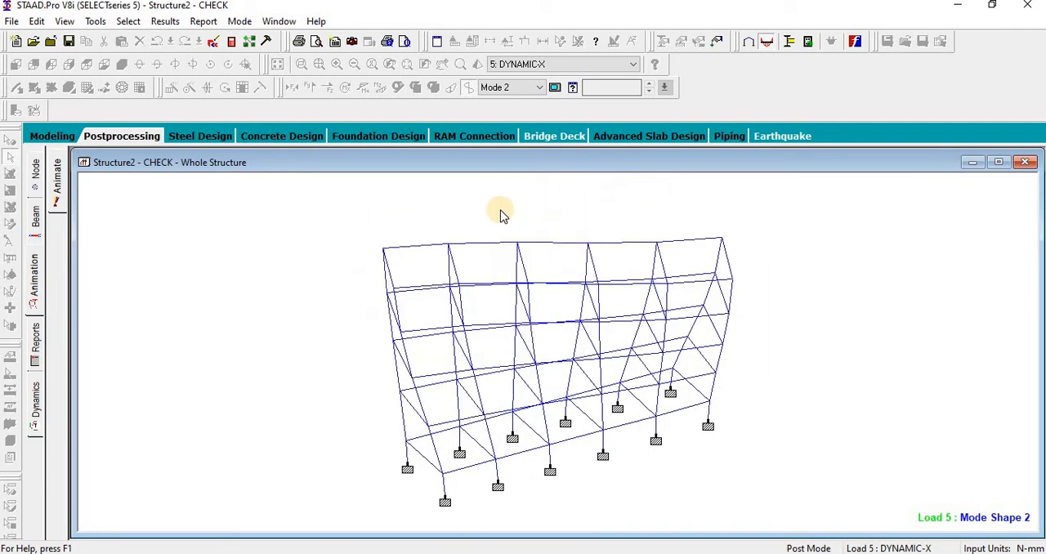
click(525, 91)
click(516, 105)
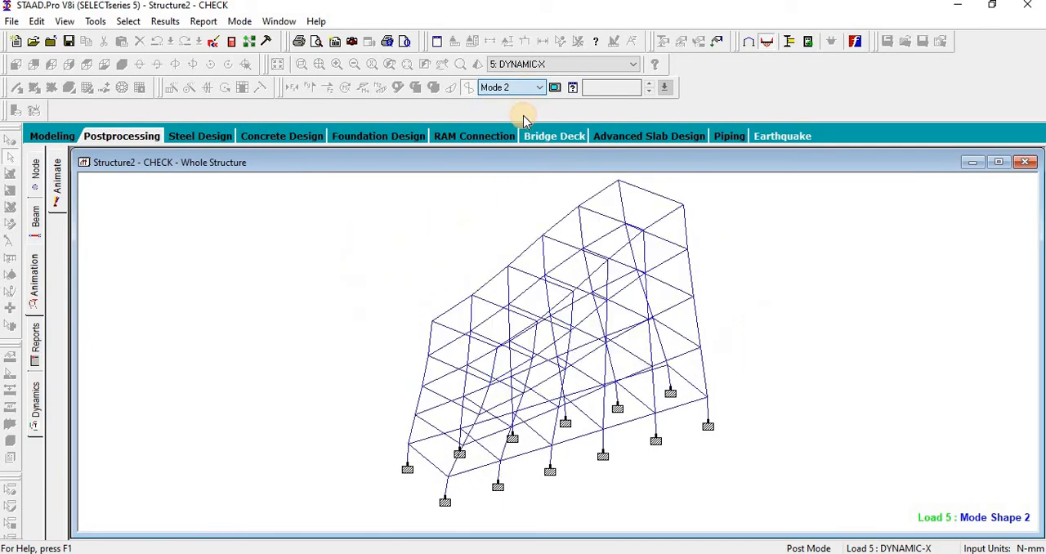
click(527, 87)
click(516, 120)
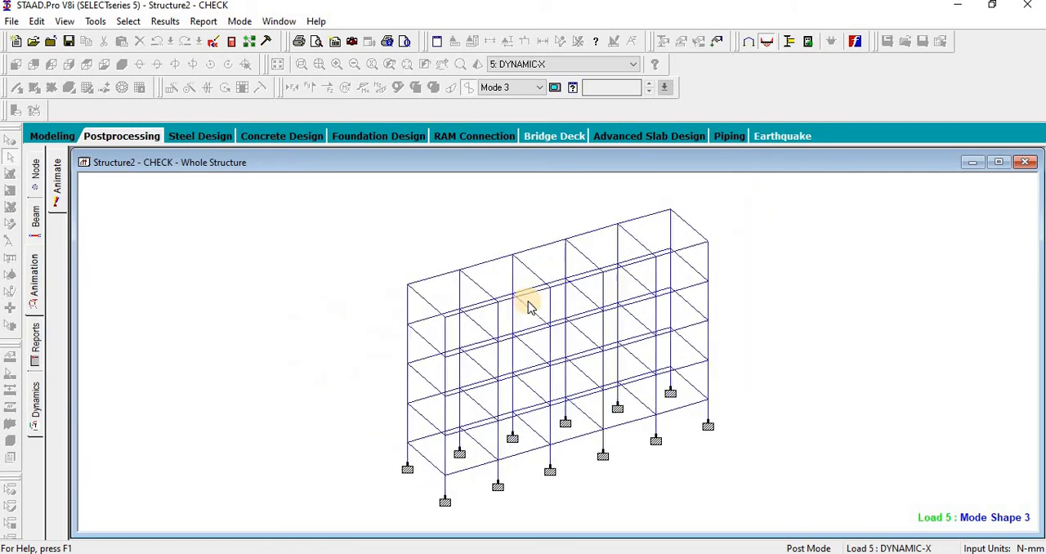
Step: Change the load case to 6: DYNAMIC-Z and reapply the Mode diagram type to animate mode shape 3
click(527, 65)
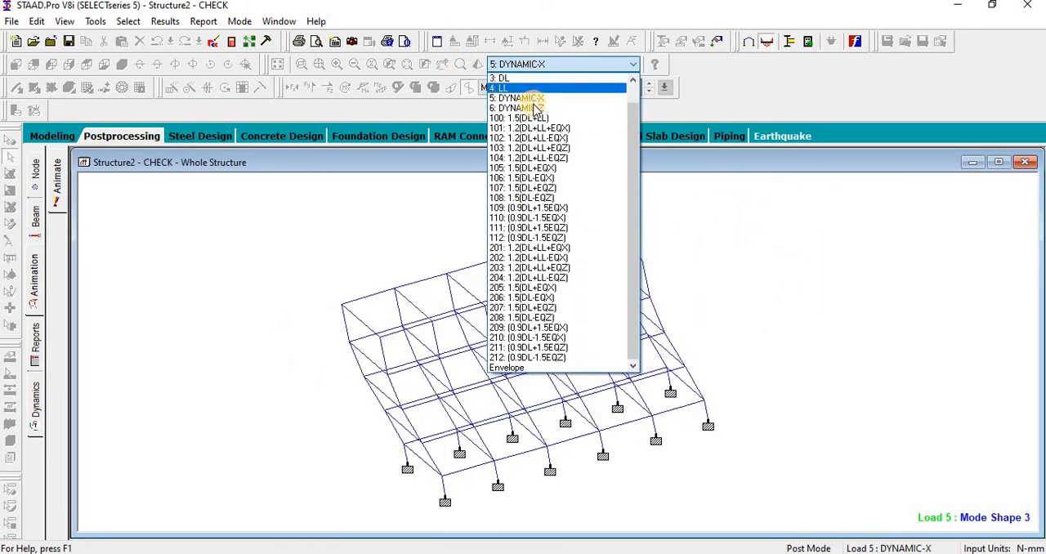
click(533, 108)
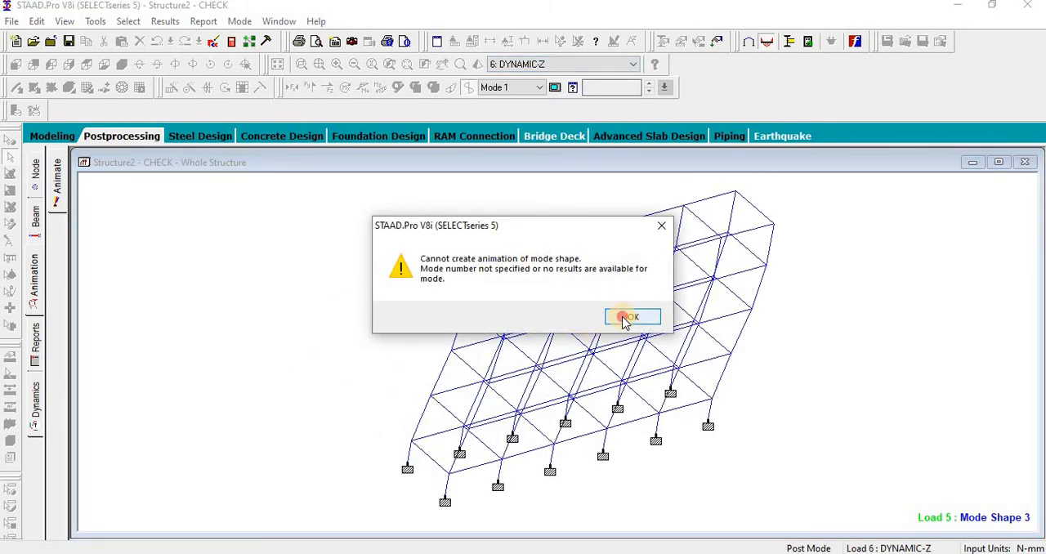
click(625, 318)
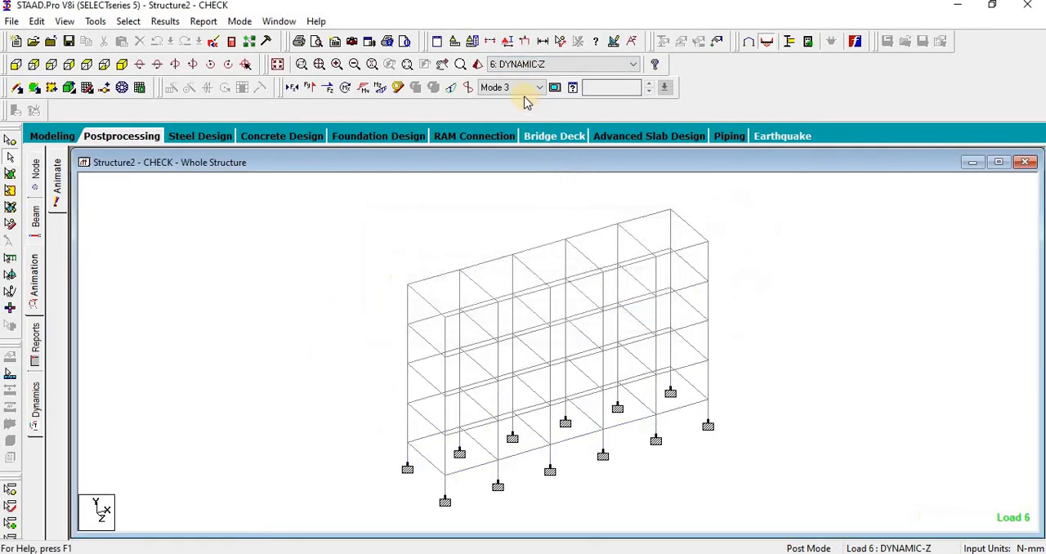
click(34, 296)
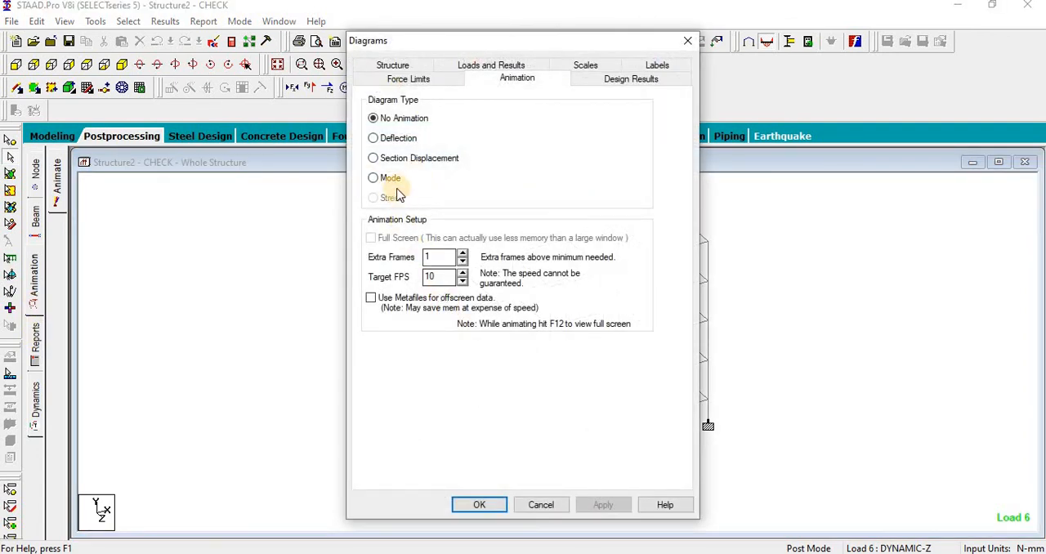
click(584, 511)
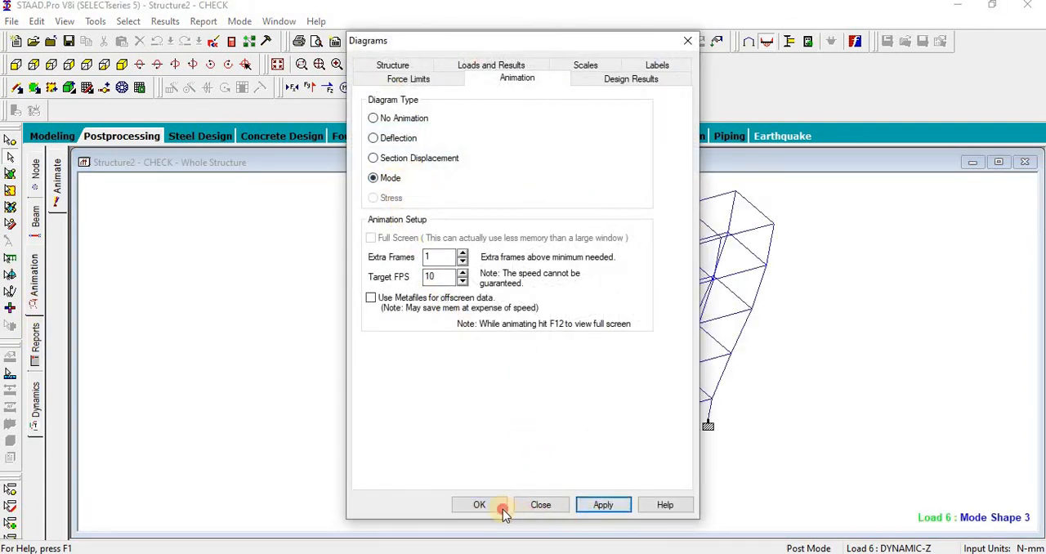
click(479, 507)
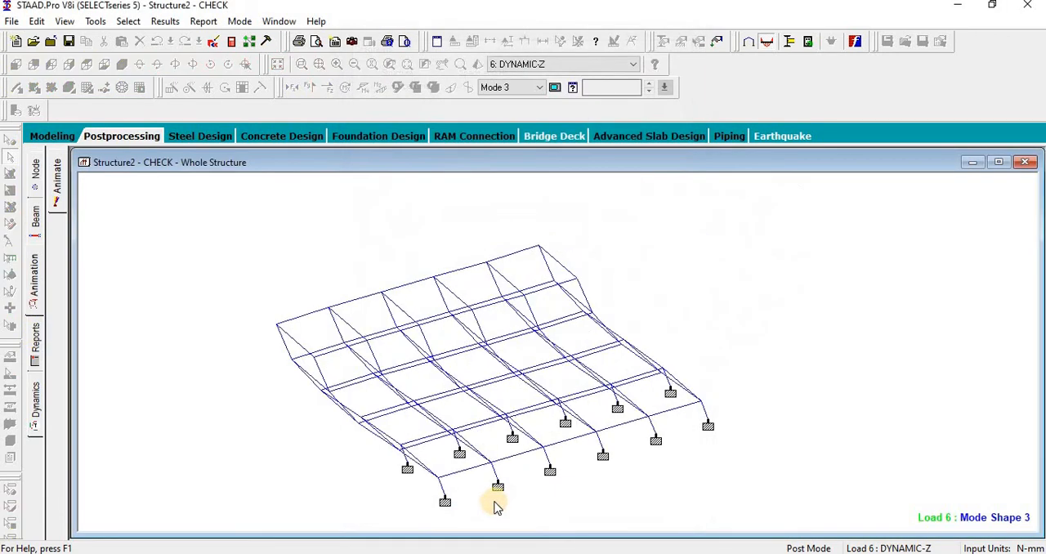
Step: View the animations of modes 1 and 2 under load 6, and return to the modeling mode
click(509, 87)
click(508, 103)
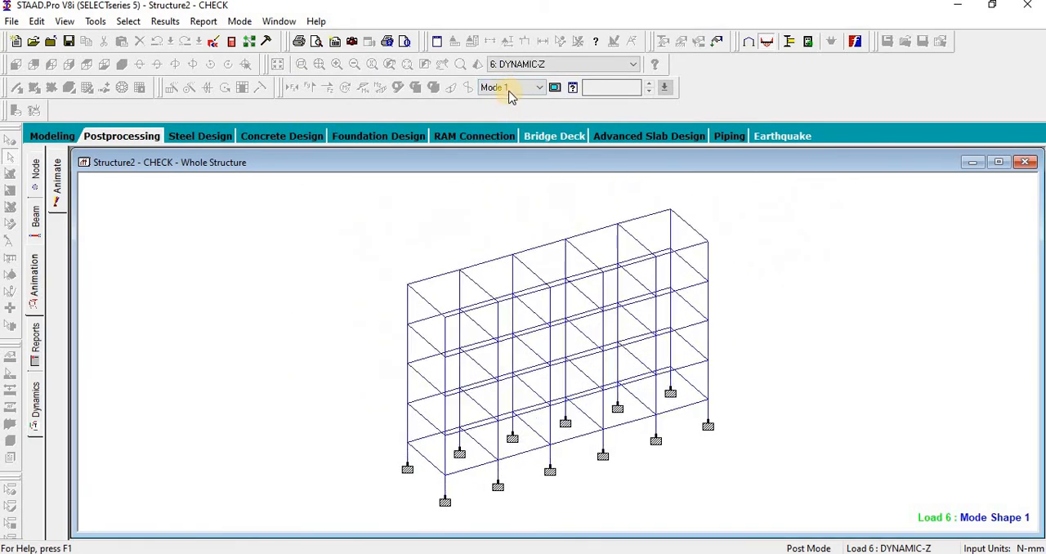
click(509, 87)
click(507, 107)
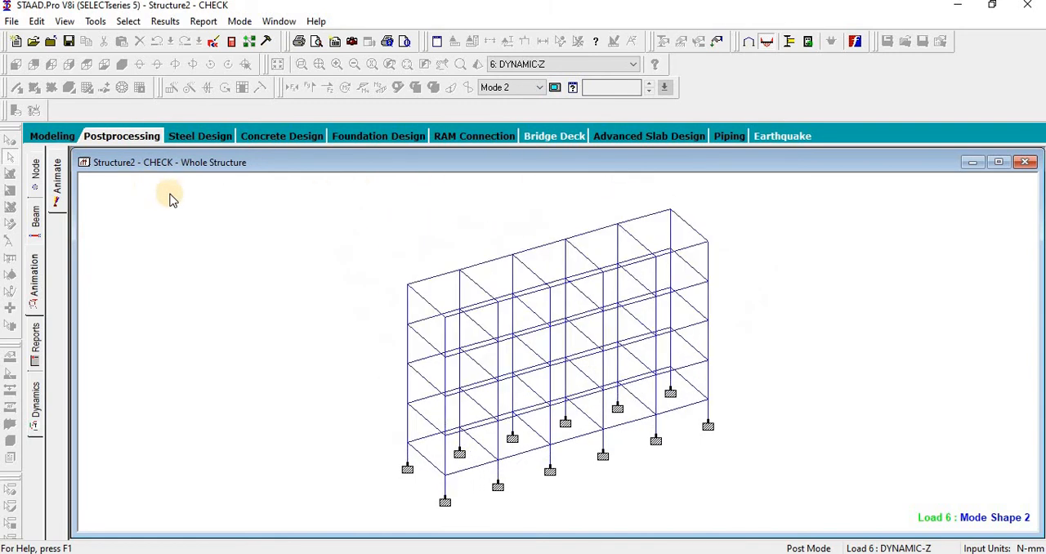
click(52, 139)
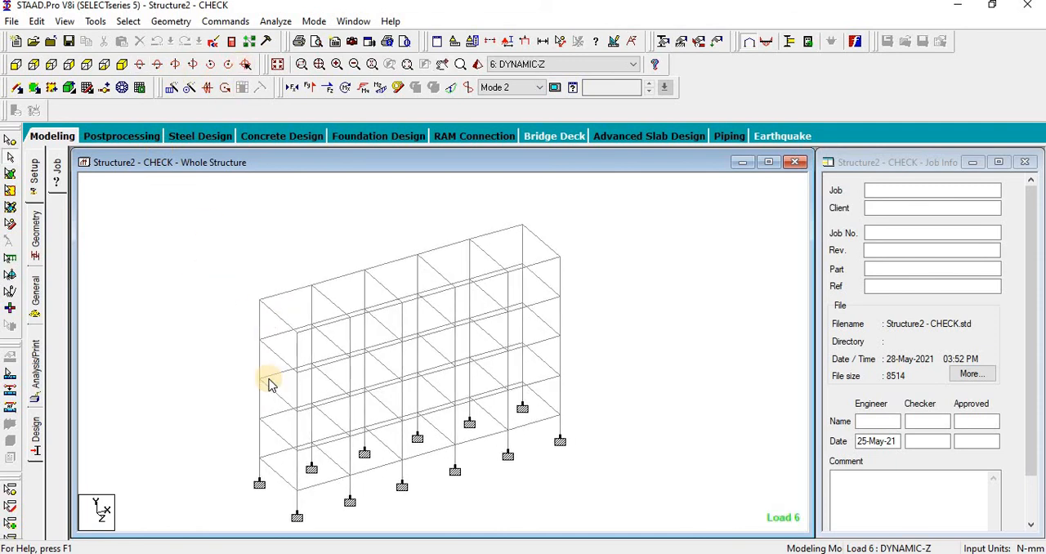
mouse_move(264, 380)
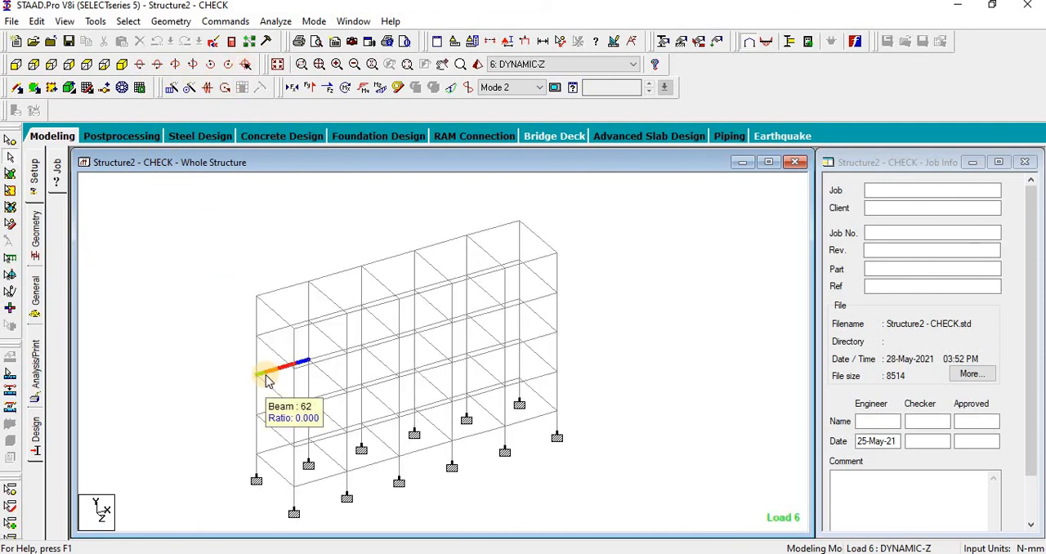